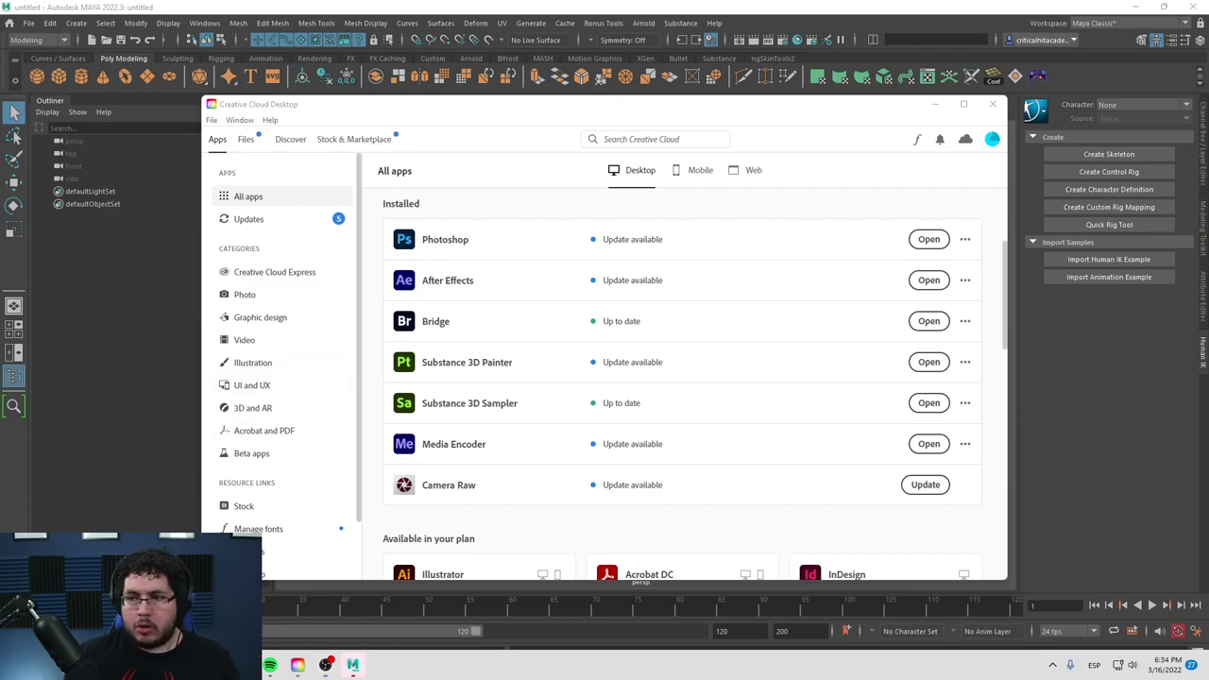
# Step: Switch to the web browser, search for Adobe Substance and open the substance3d.com site
pyautogui.moveTo(1208, 7); pyautogui.dragTo(822, 2)
pyautogui.click(823, 27)
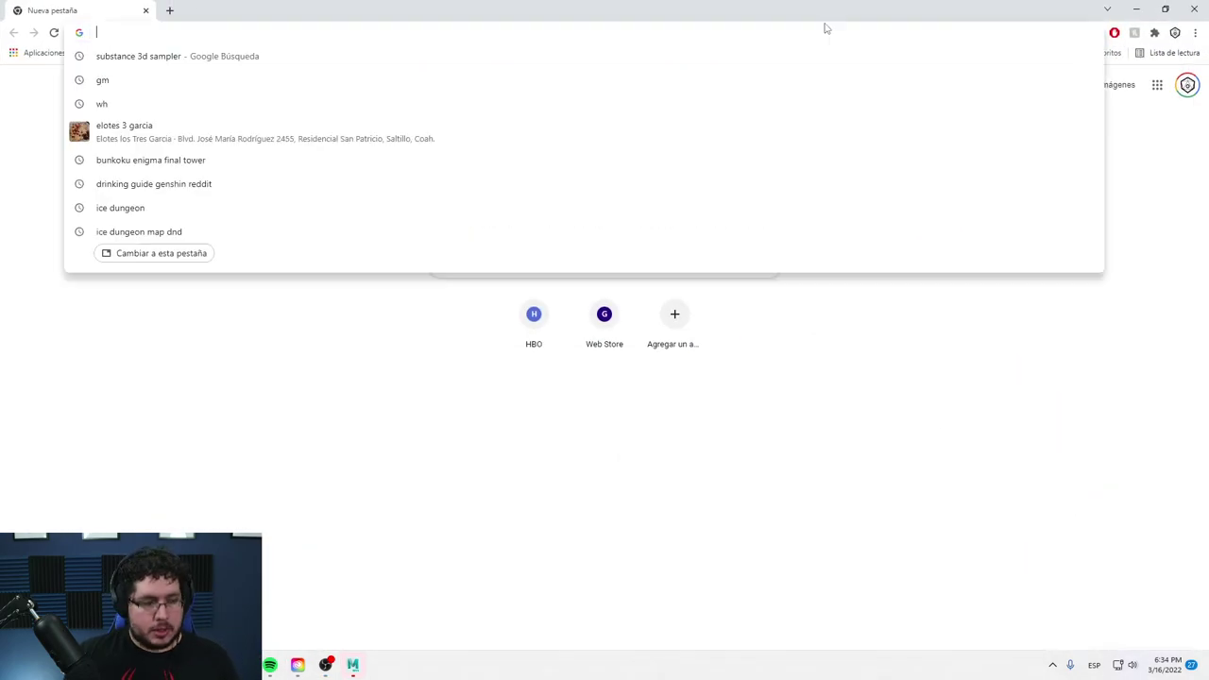
pyautogui.write('adoabe subsance')
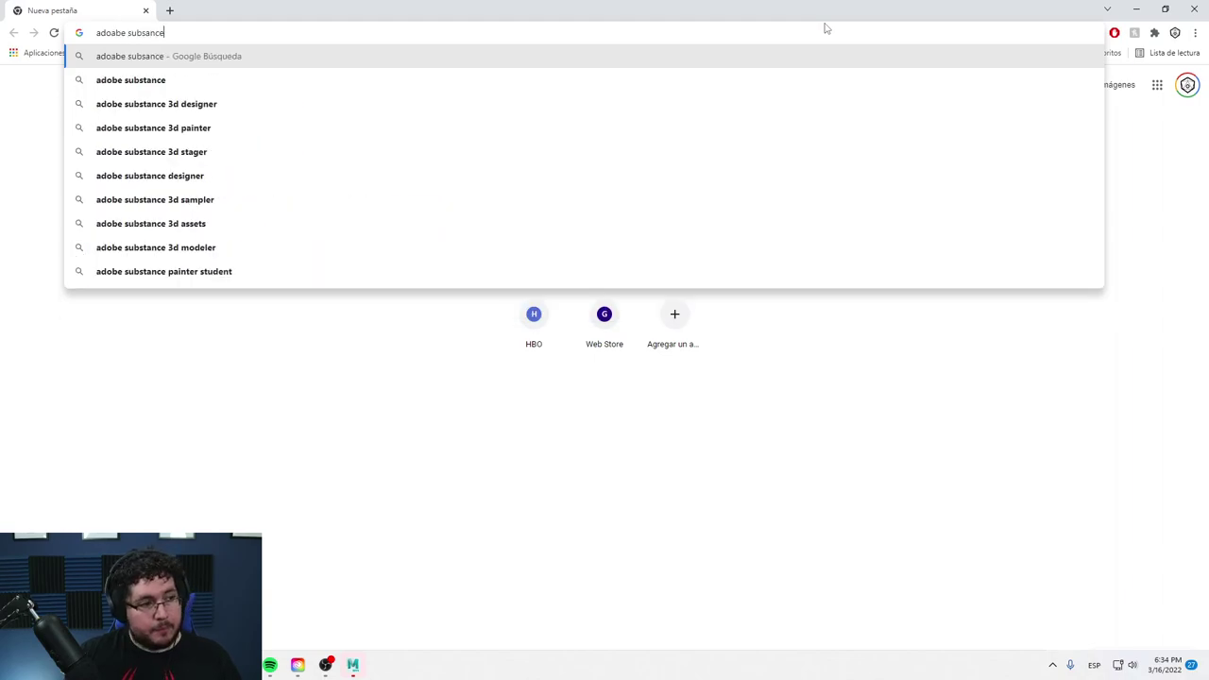
pyautogui.press('Return')
pyautogui.click(235, 232)
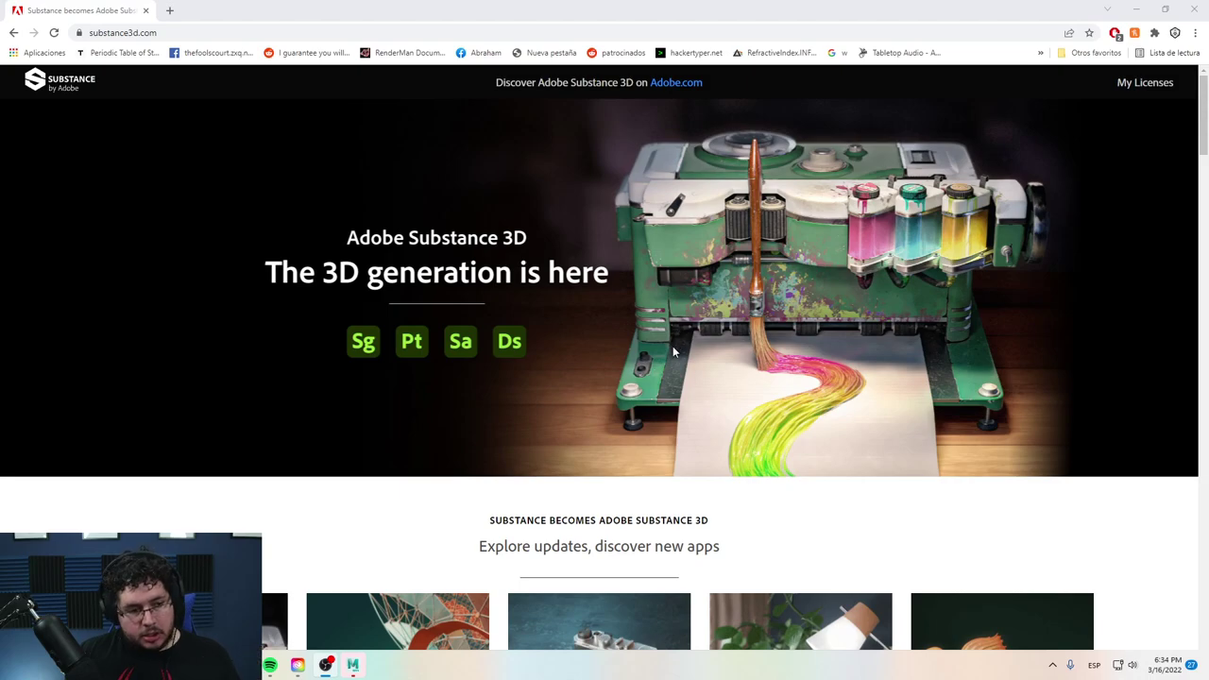
# Step: Examine the Adobe Substance 3D app overview, checking the Painter, Designer, Stager and Sampler cards
pyautogui.scroll(-4, 672, 346)
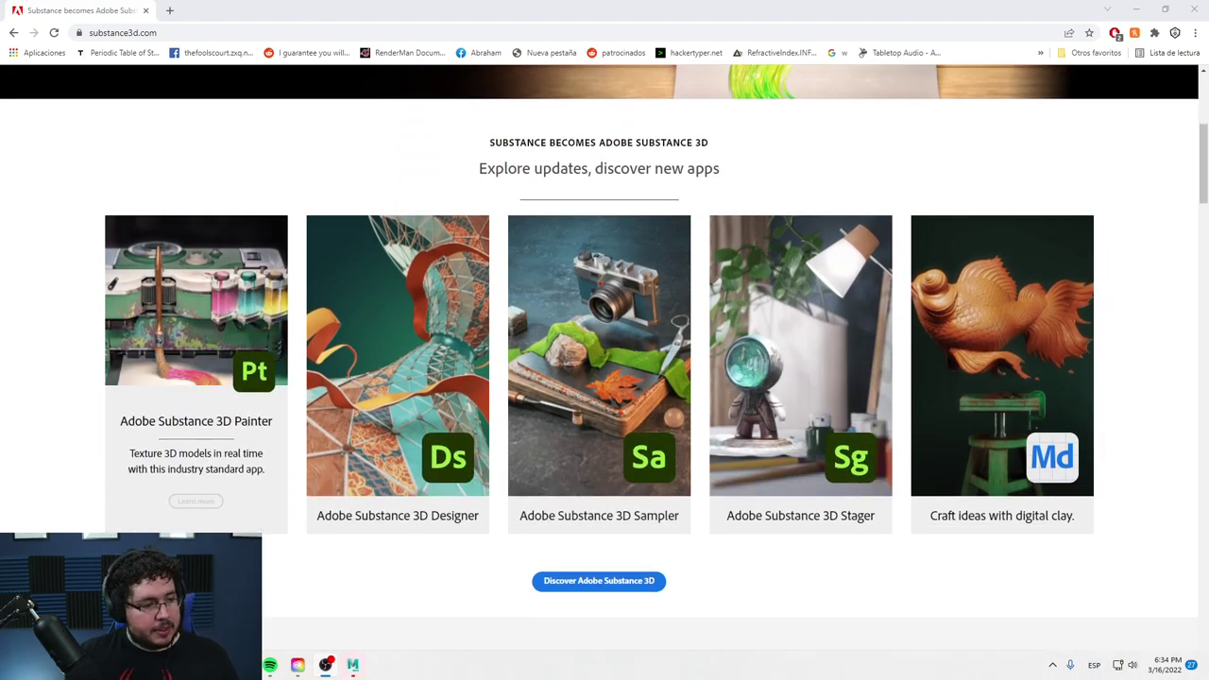
pyautogui.moveTo(861, 529)
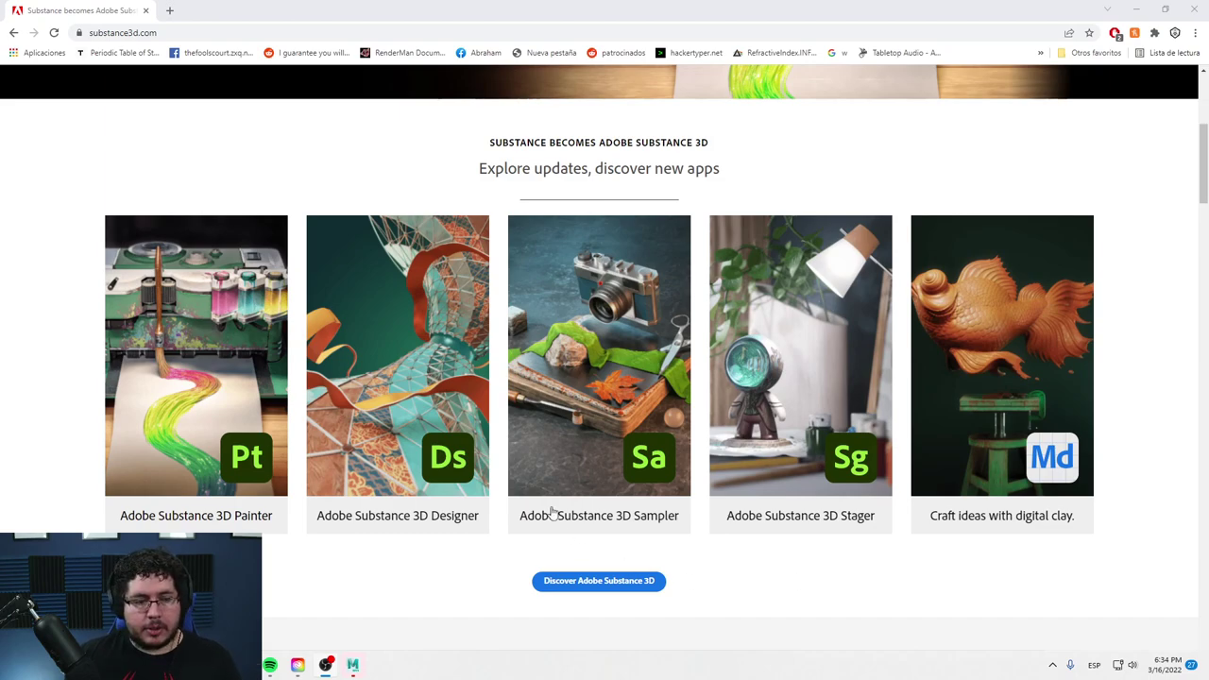
pyautogui.moveTo(218, 518)
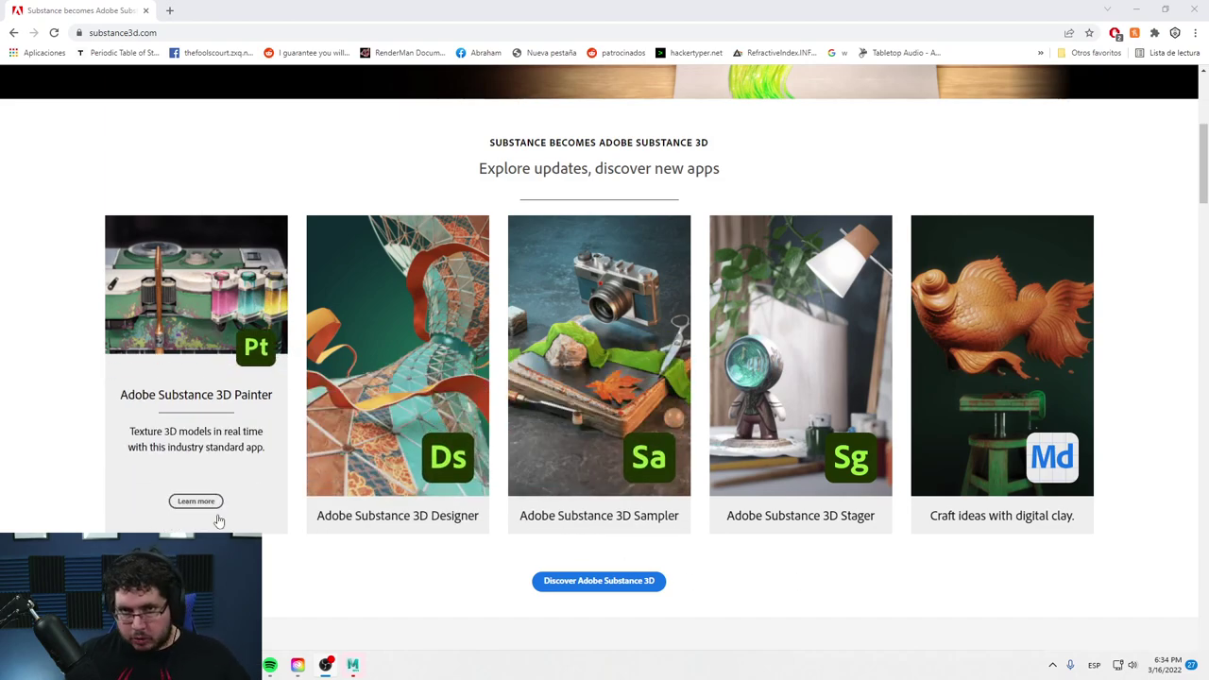
pyautogui.moveTo(445, 535)
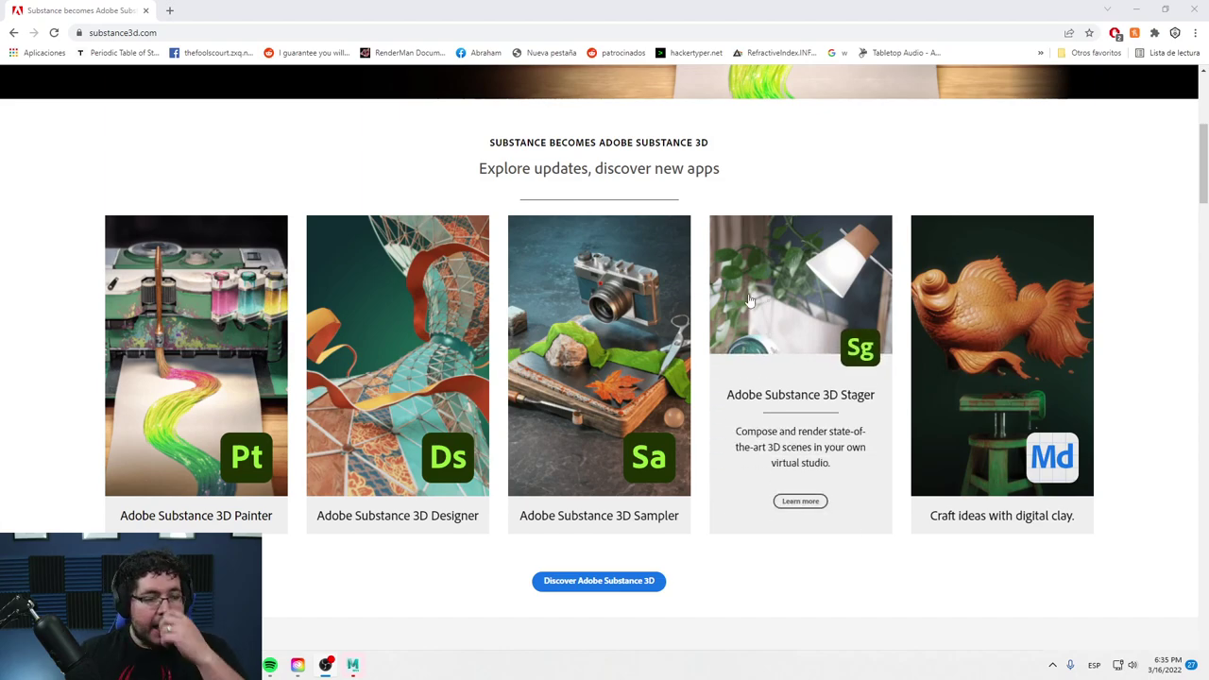
pyautogui.moveTo(661, 264)
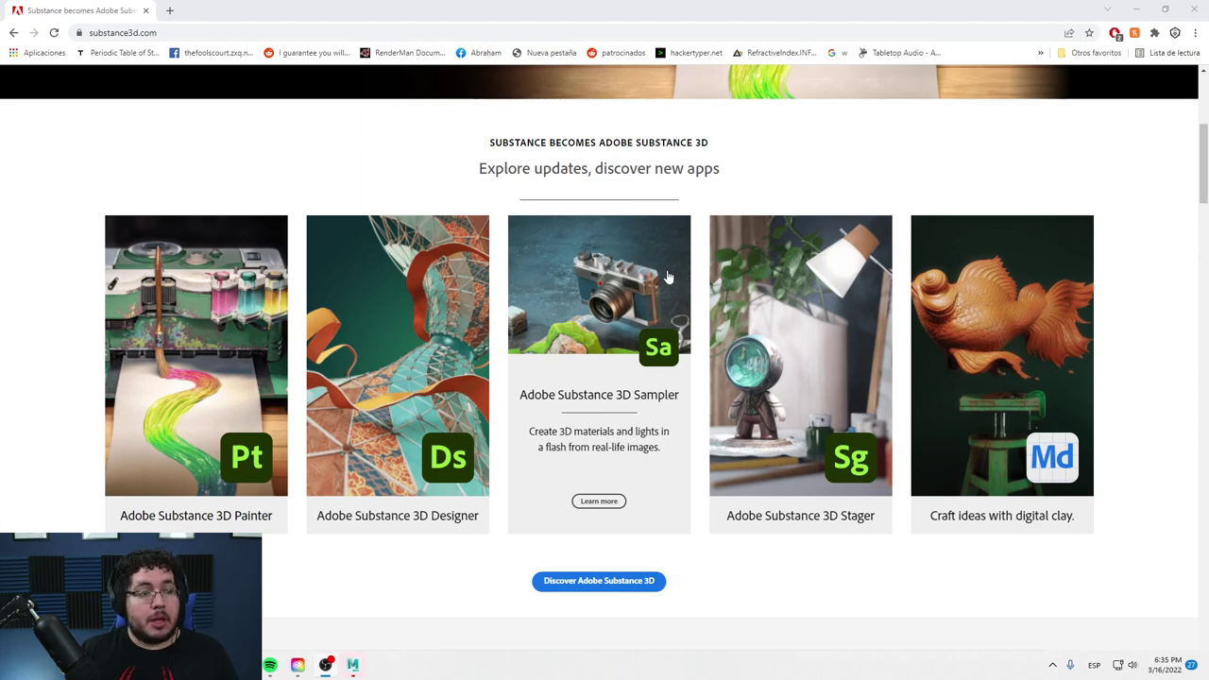
# Step: Search Google in a new tab for "sarape" and show the image results
pyautogui.click(168, 10)
pyautogui.write('sarape')
pyautogui.press('Return')
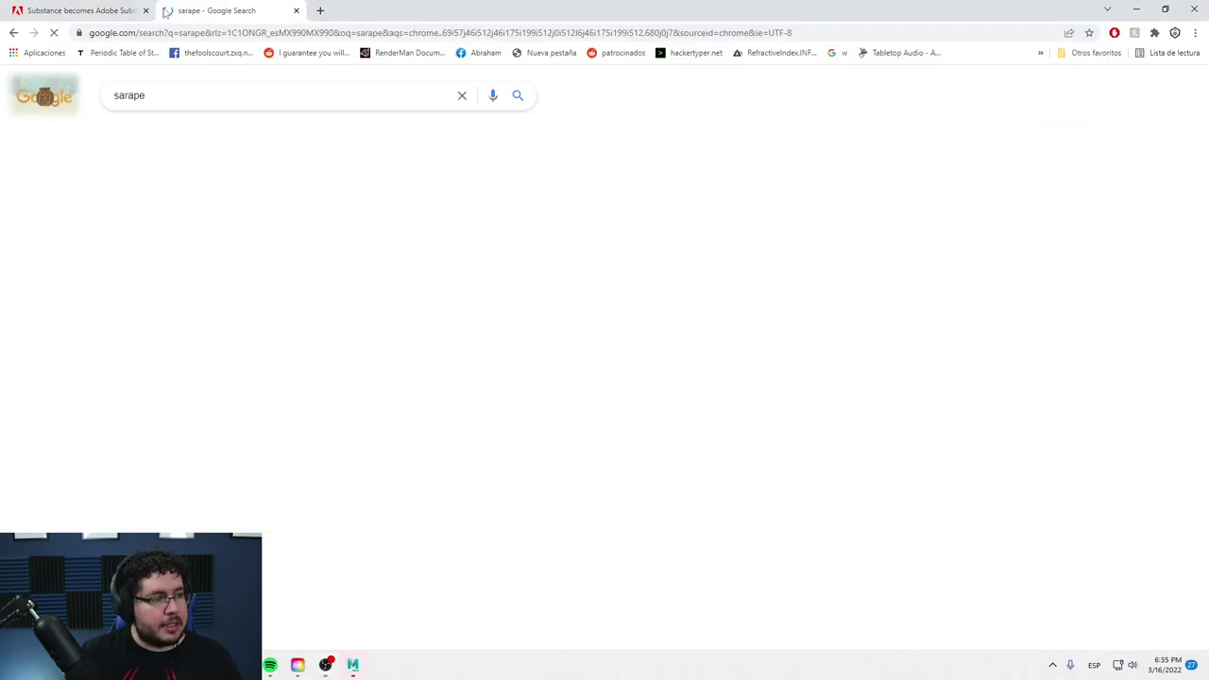
pyautogui.click(179, 134)
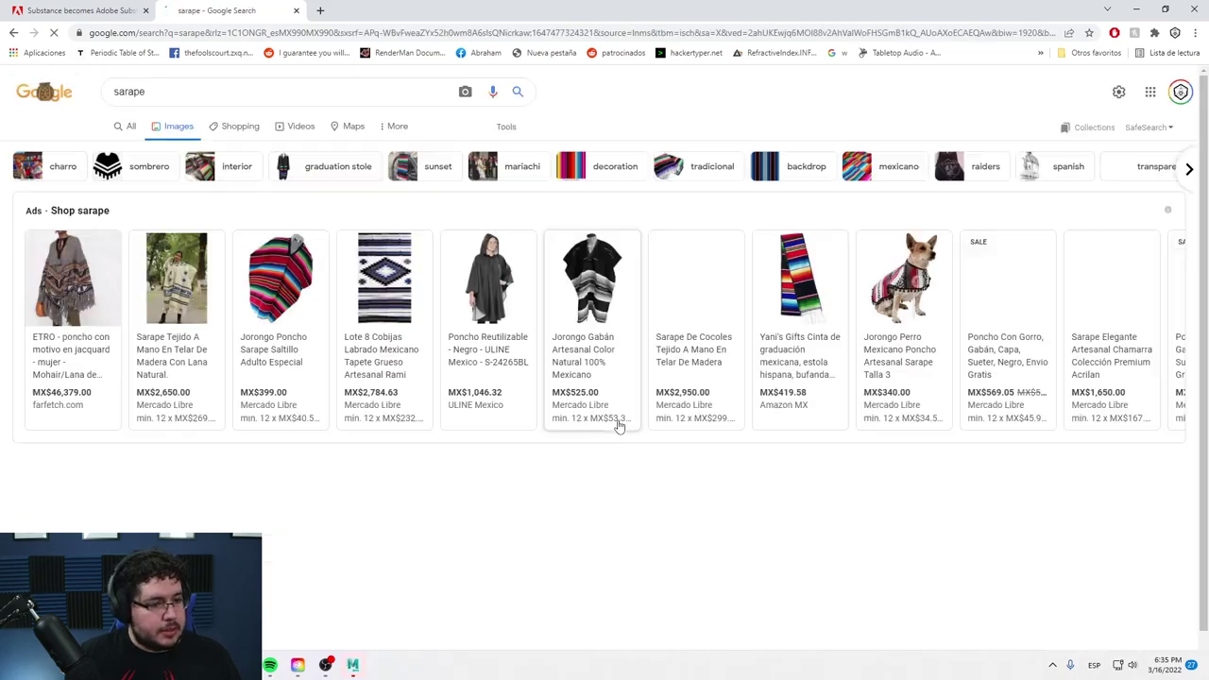
pyautogui.scroll(-2, 831, 562)
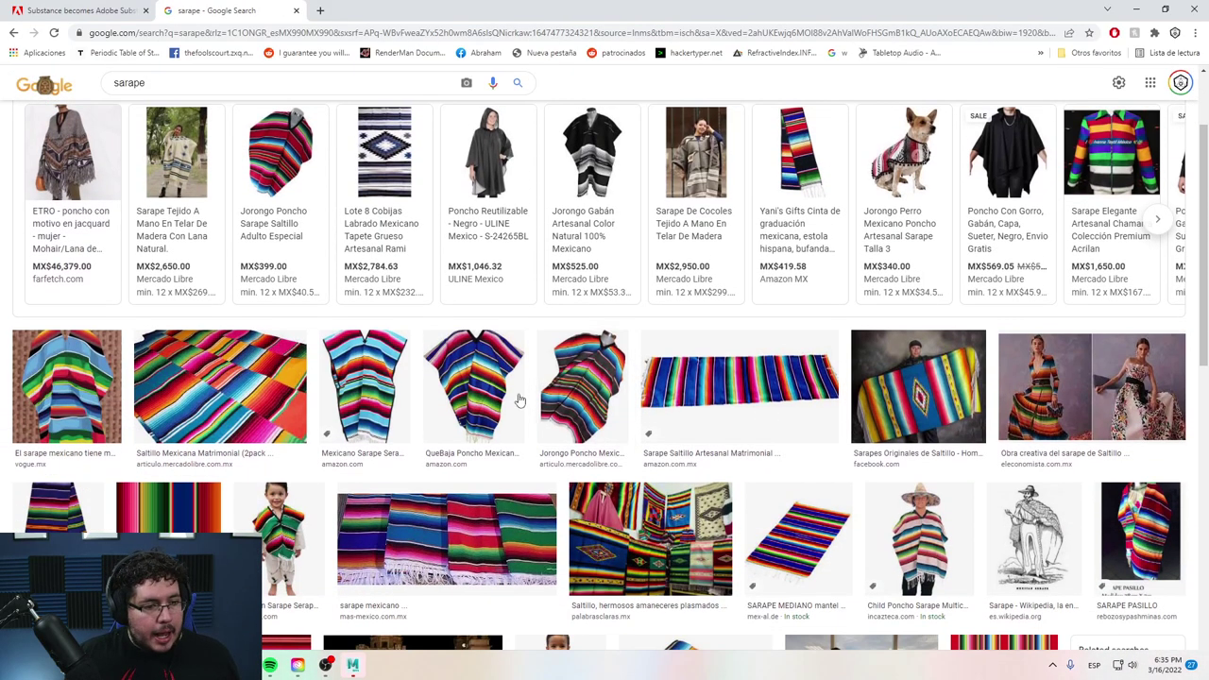
# Step: Examine several sarape photos in enlarged preview, including the Saltillo sarape, the Casa Frida pattern and the magenta blanket
pyautogui.click(717, 387)
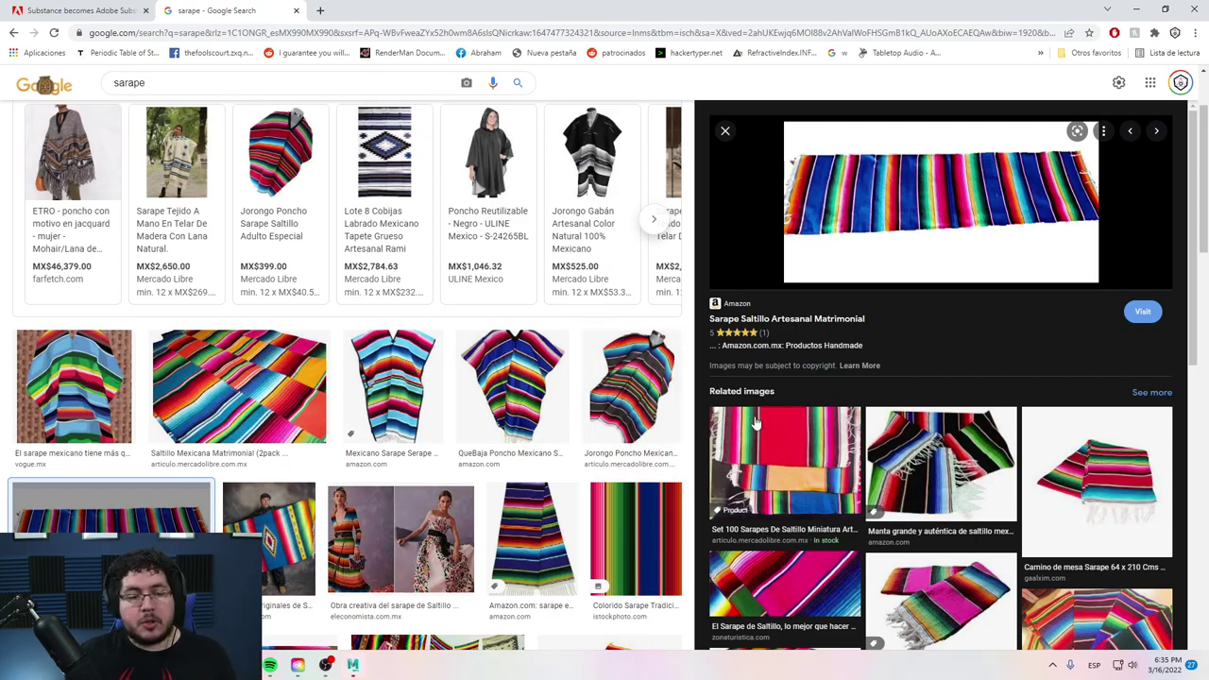
pyautogui.scroll(-3, 278, 559)
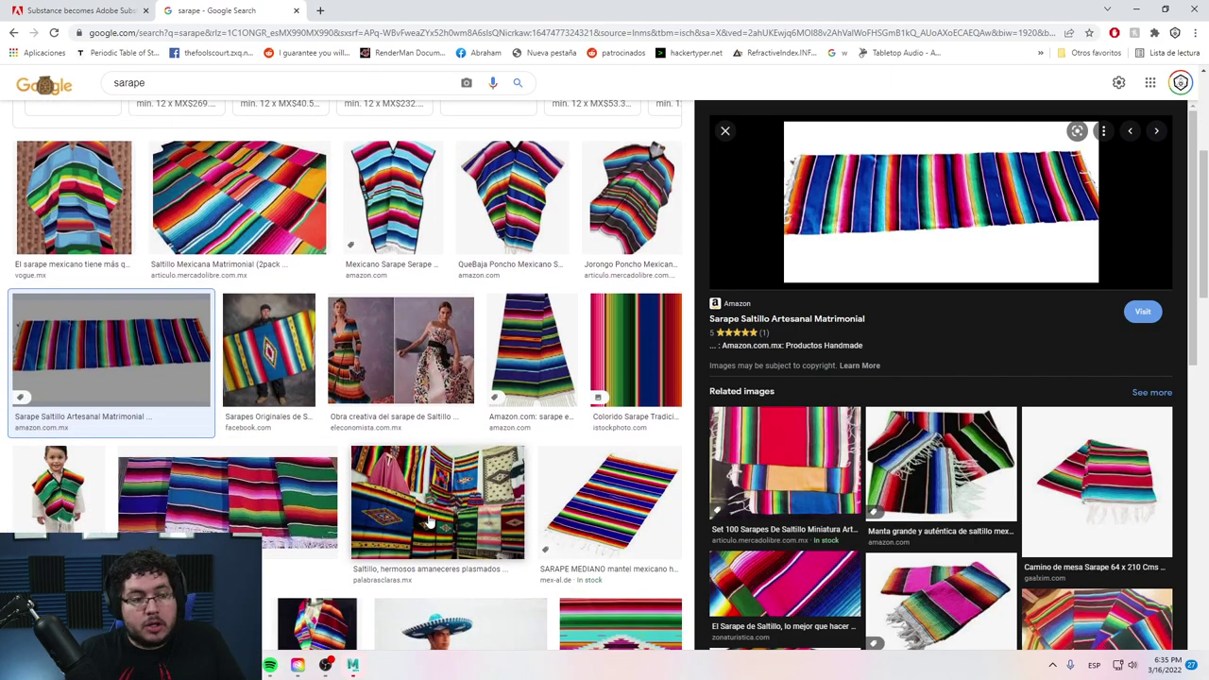
pyautogui.scroll(-1, 459, 491)
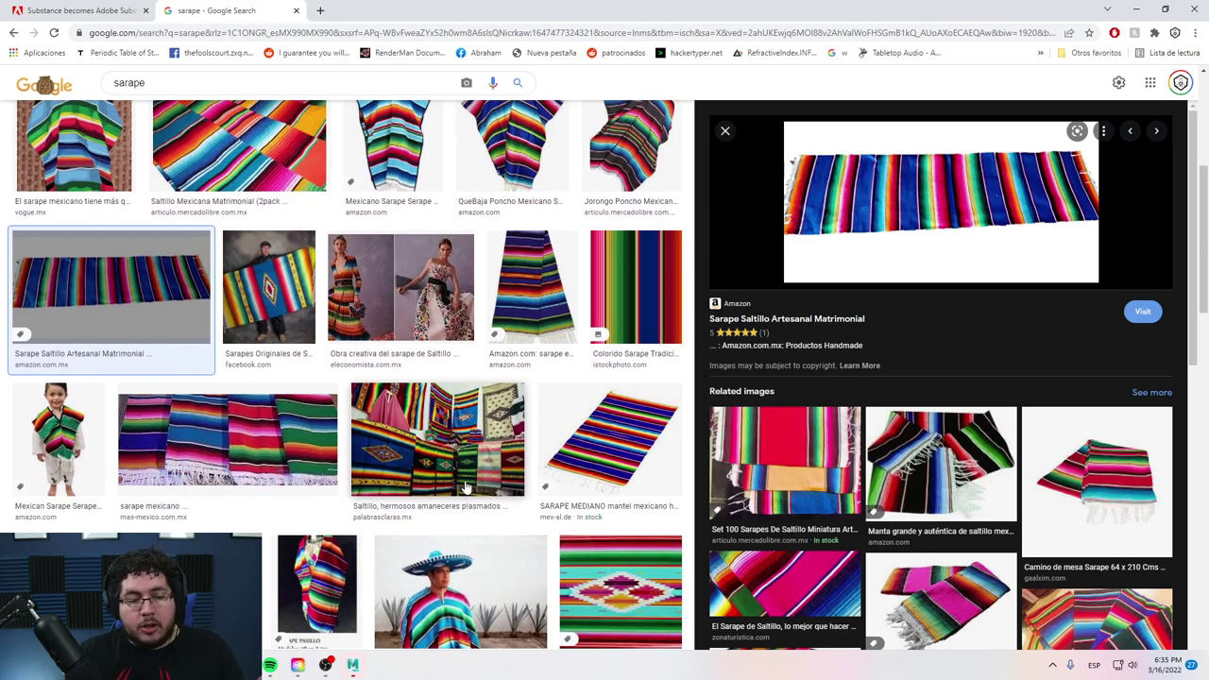
pyautogui.click(619, 590)
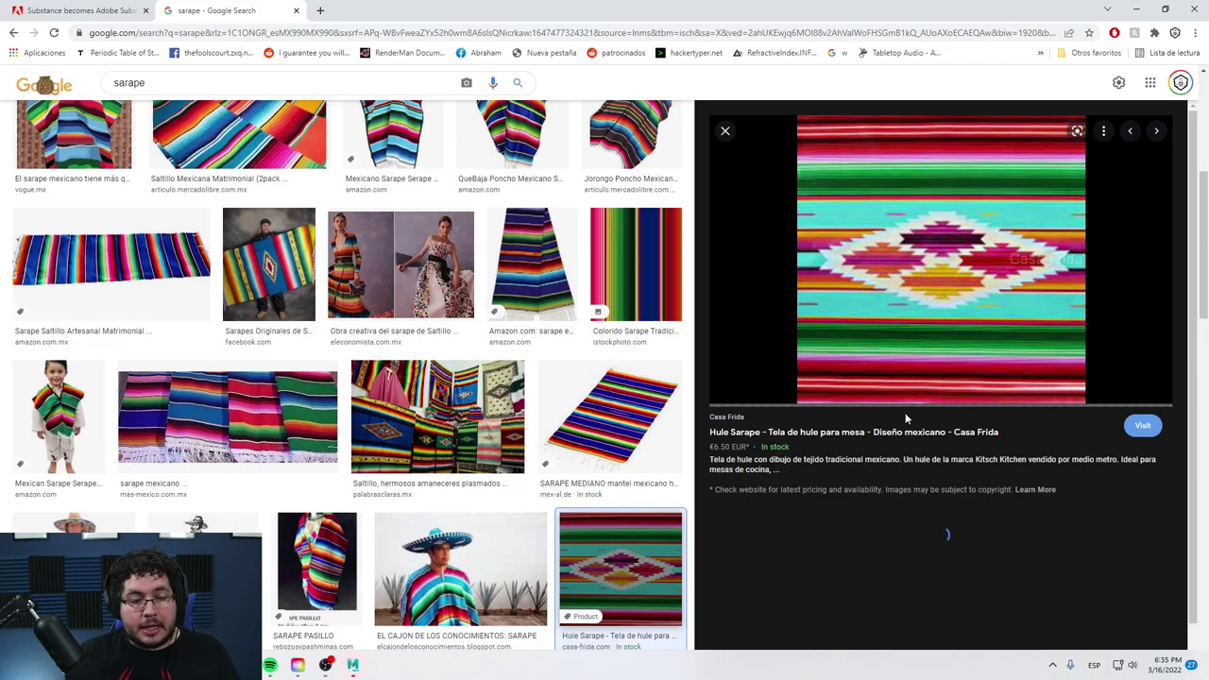
pyautogui.click(1077, 576)
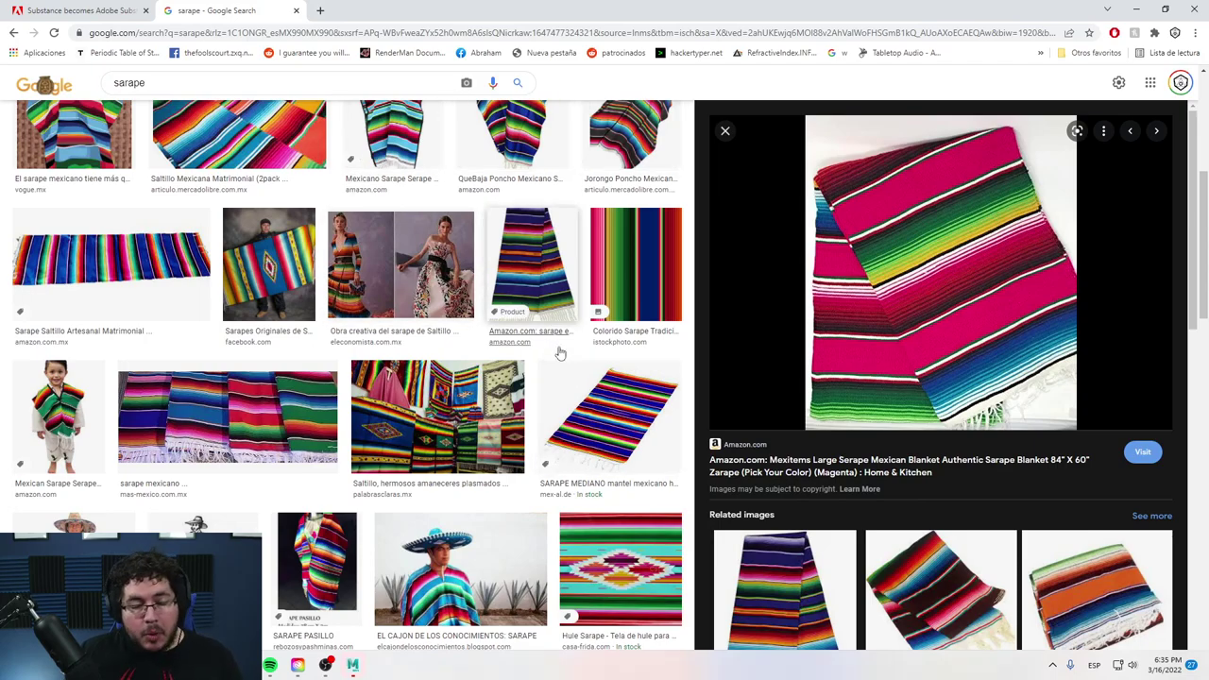
pyautogui.scroll(4, 590, 377)
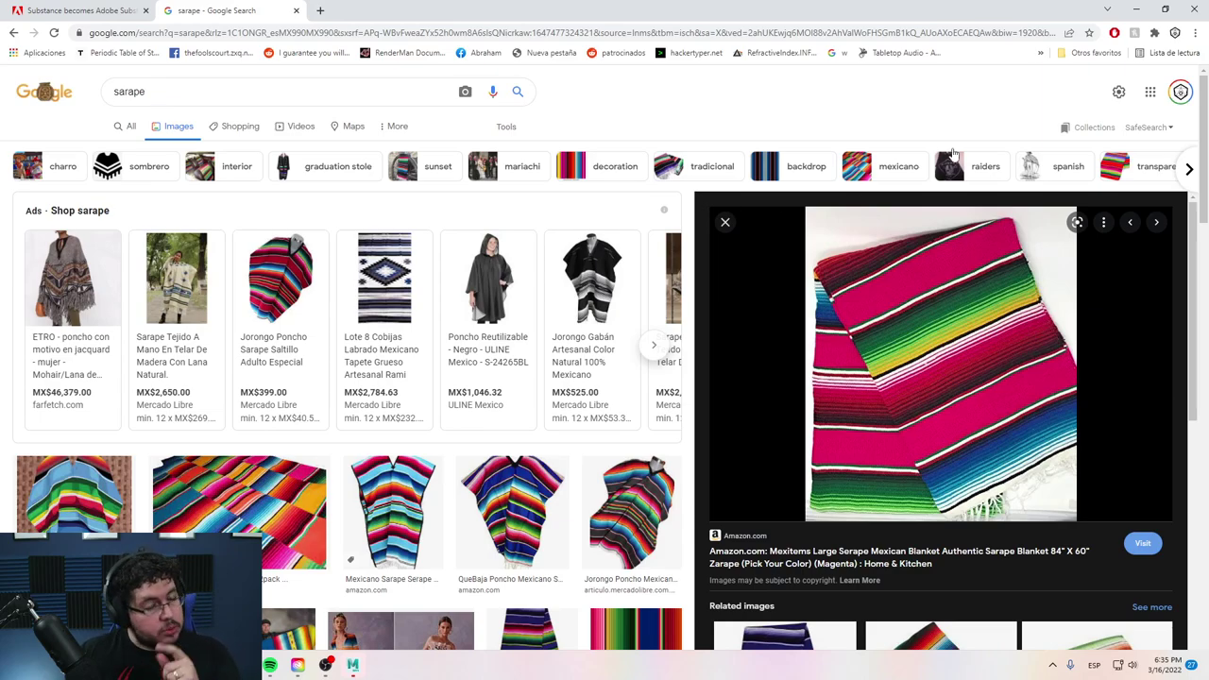
# Step: Minimise the browser, launch Substance 3D Sampler from Creative Cloud Desktop and create a new project
pyautogui.click(1133, 8)
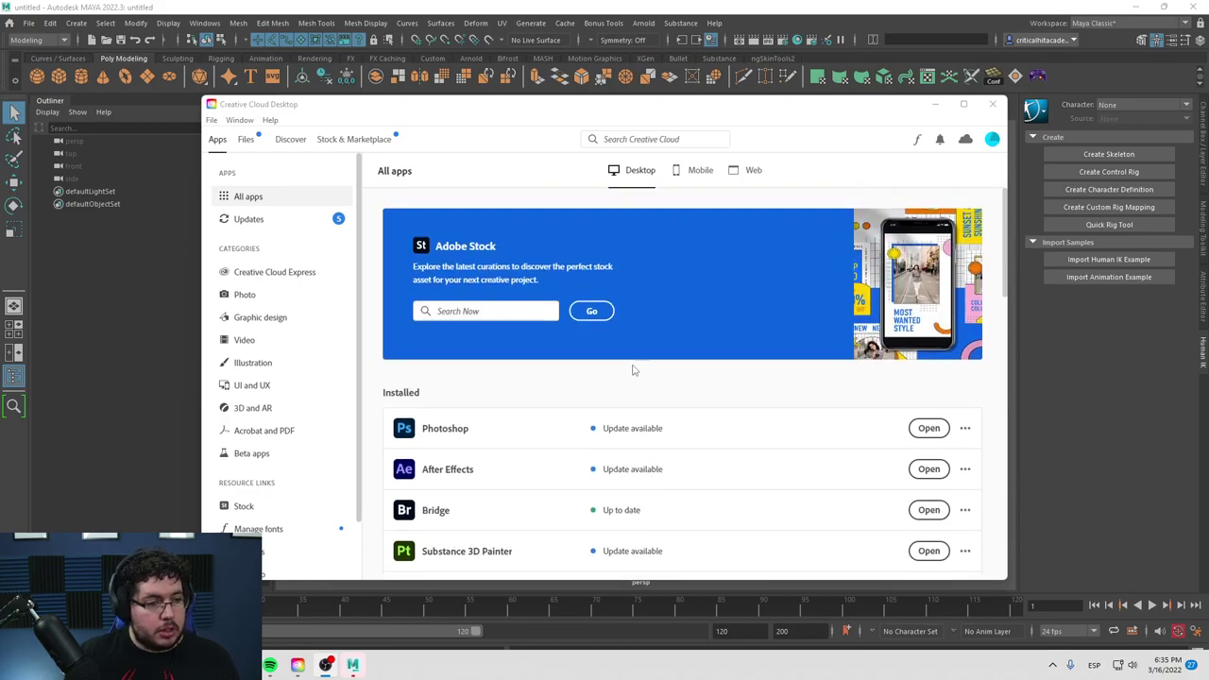
pyautogui.scroll(-2, 632, 370)
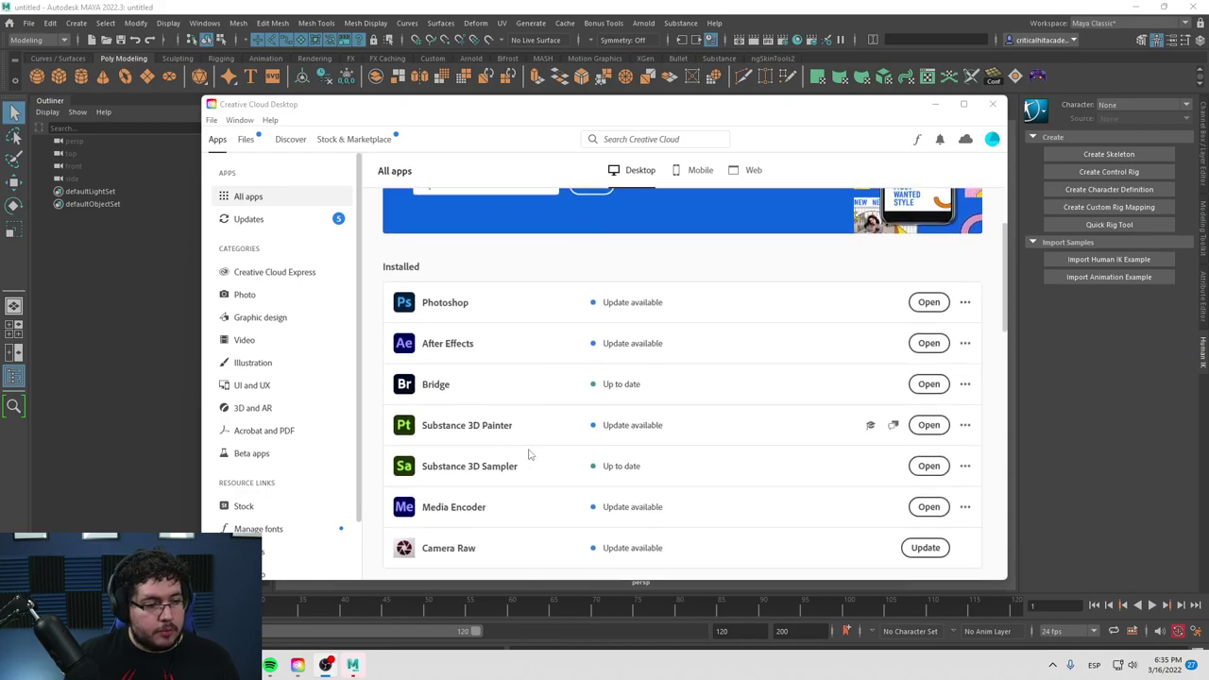
pyautogui.click(928, 465)
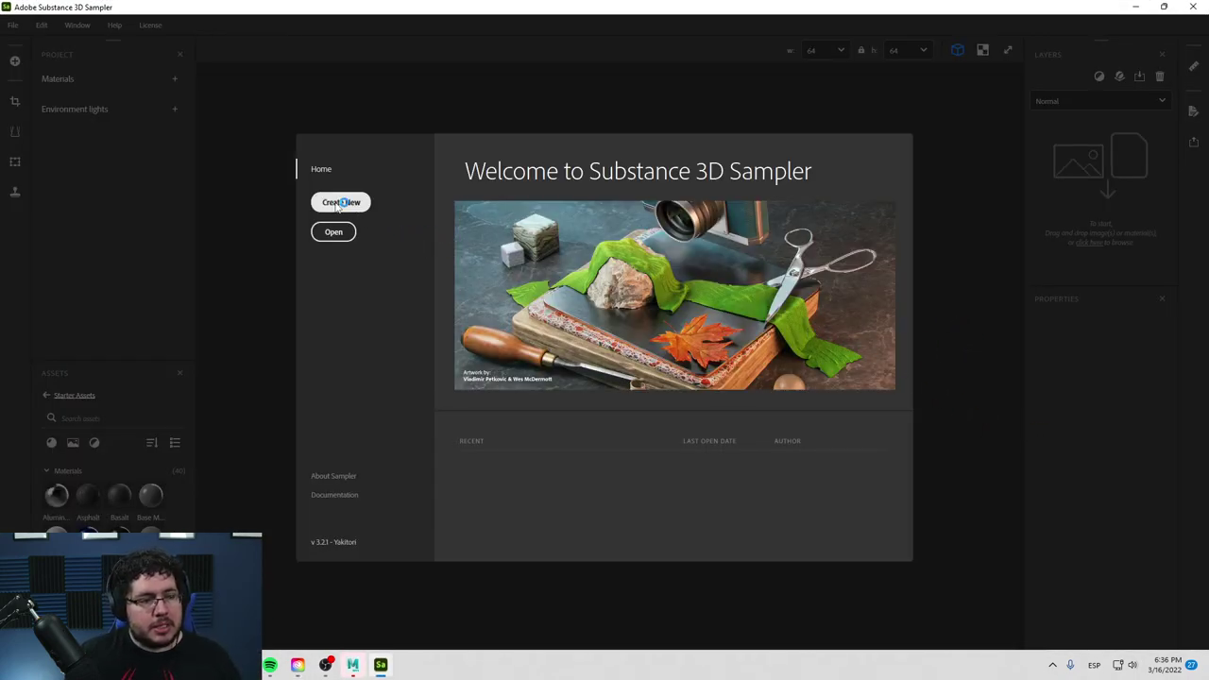
pyautogui.click(338, 204)
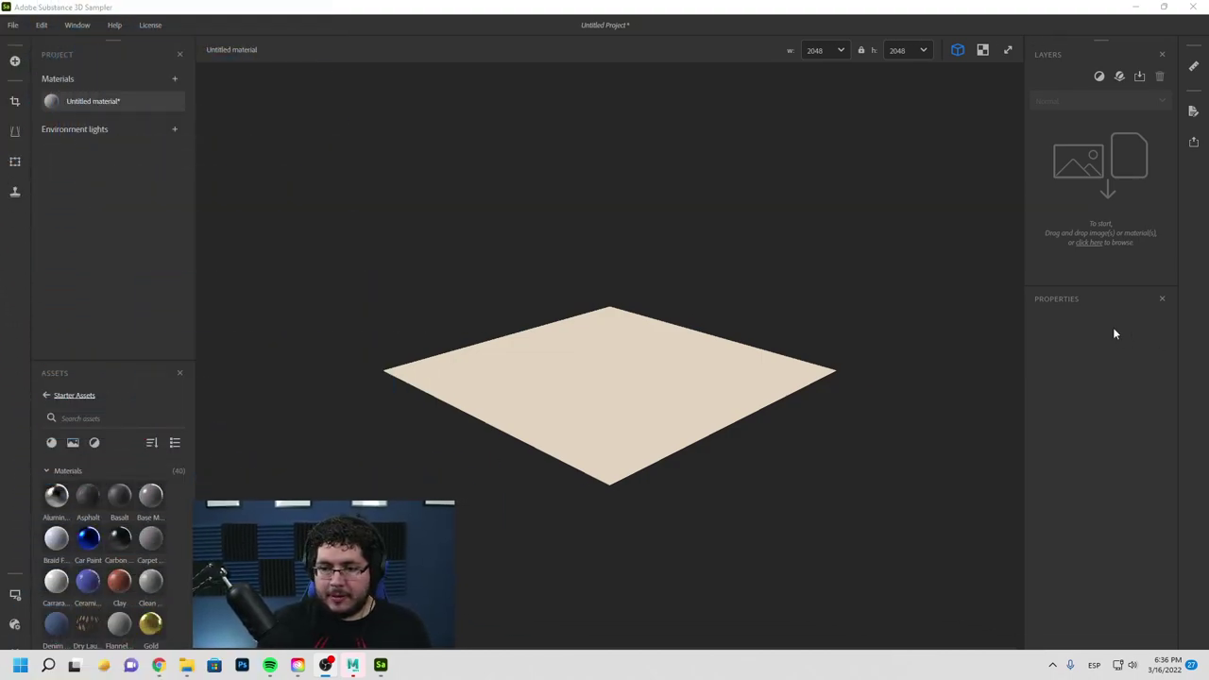
# Step: Show the viewer settings, preview the material on the Sphere mesh and switch back to the Plane mesh
pyautogui.click(843, 554)
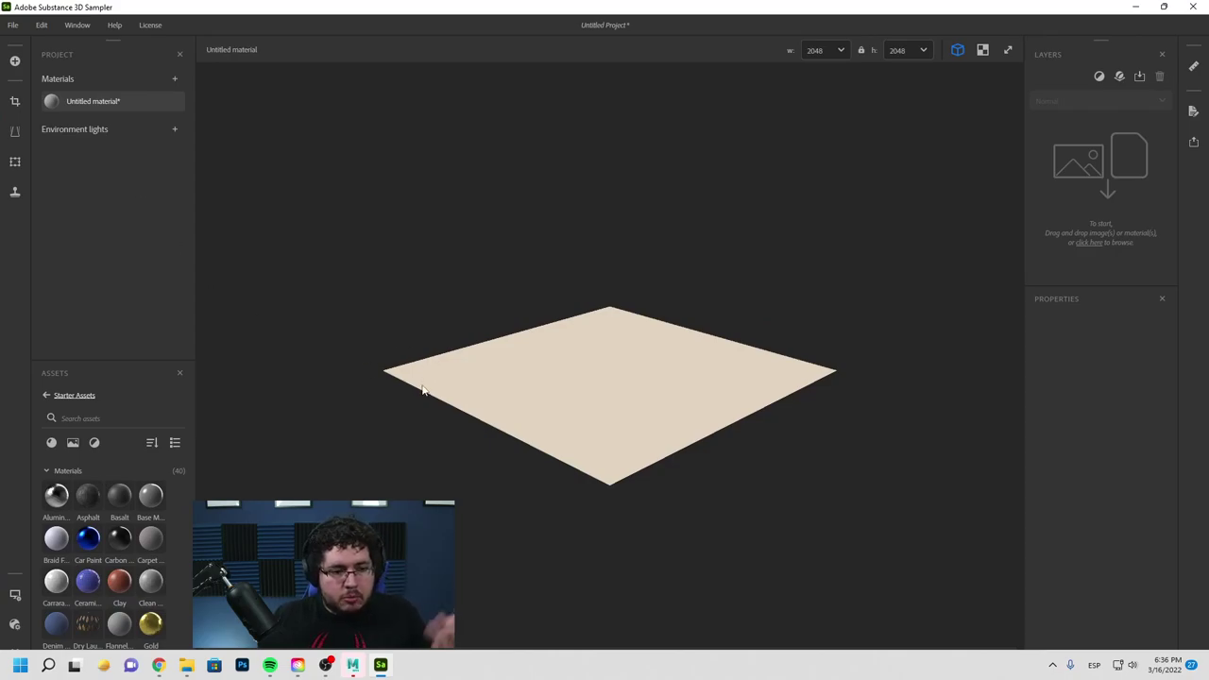
pyautogui.click(16, 597)
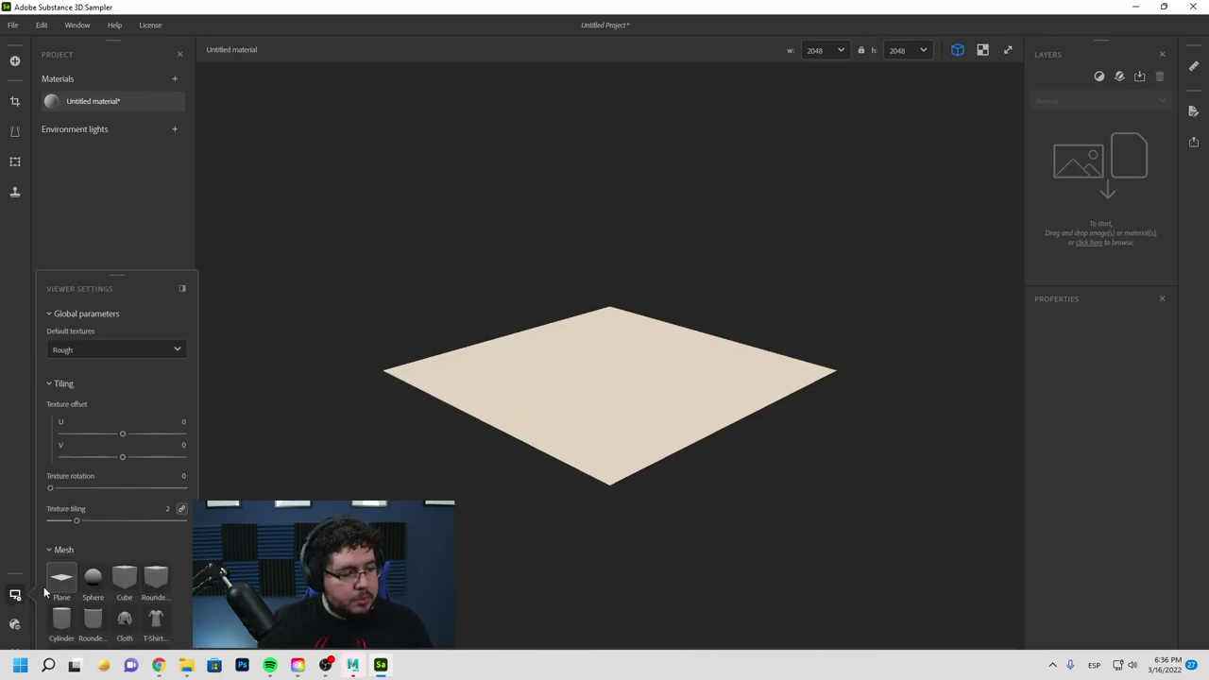
pyautogui.scroll(-3, 133, 506)
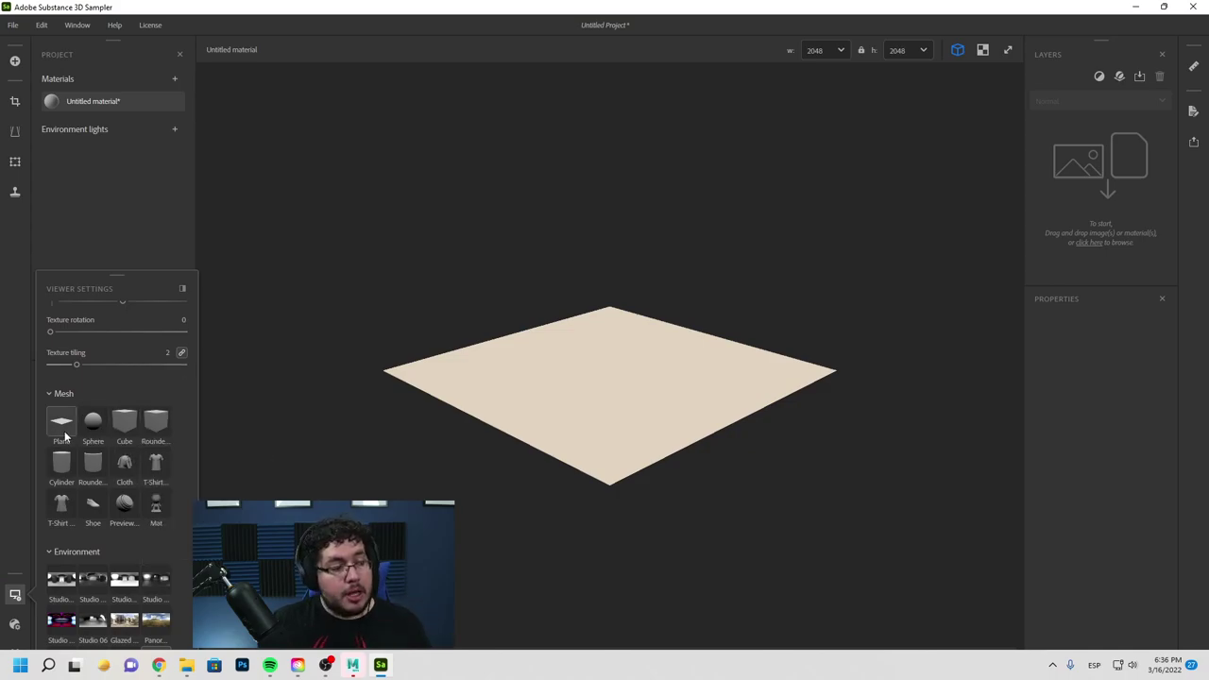
pyautogui.click(91, 423)
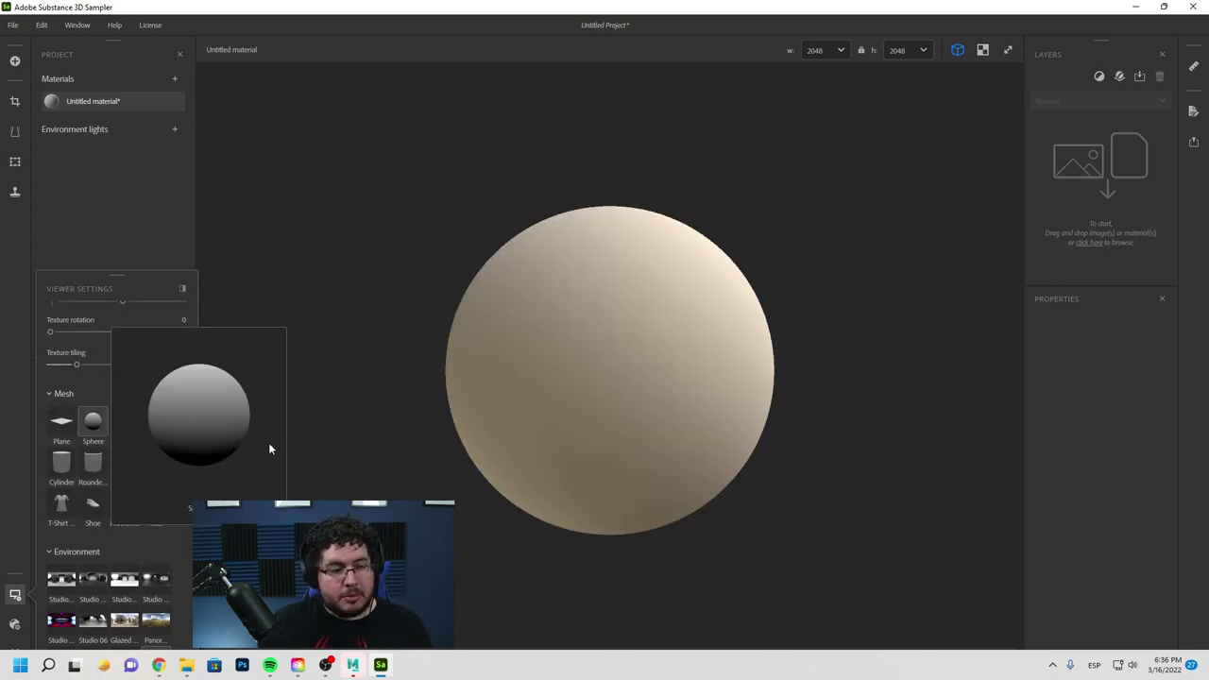
pyautogui.click(61, 421)
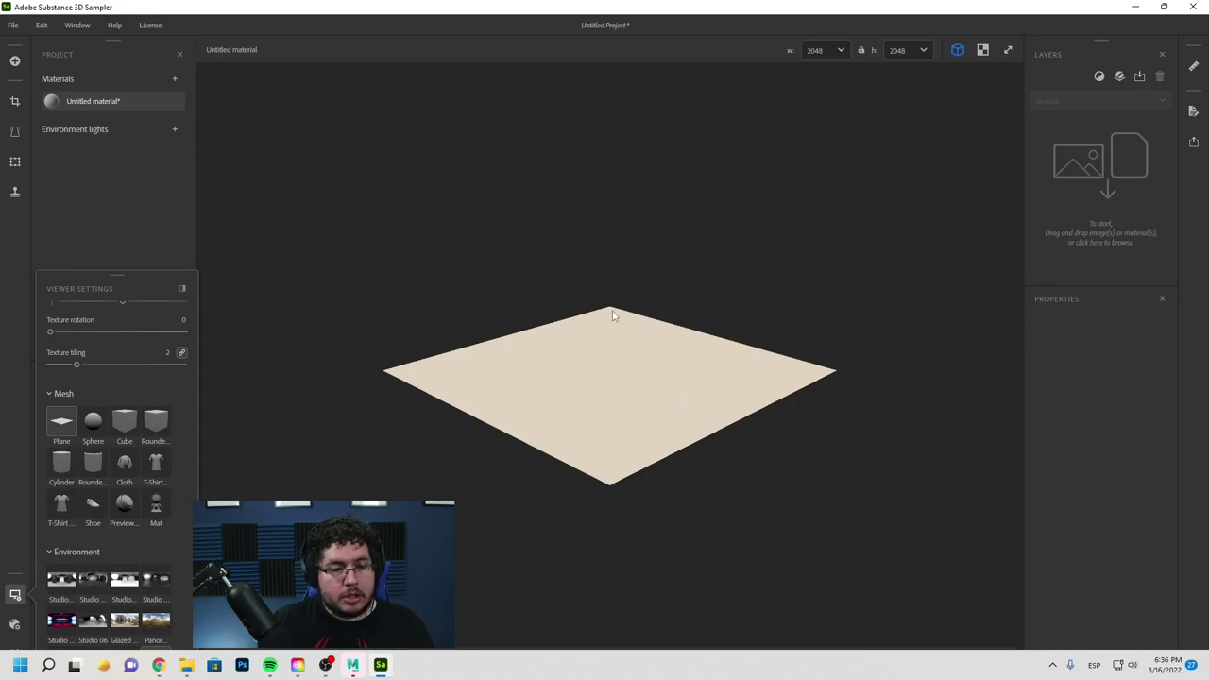
pyautogui.moveTo(614, 315); pyautogui.dragTo(649, 334)
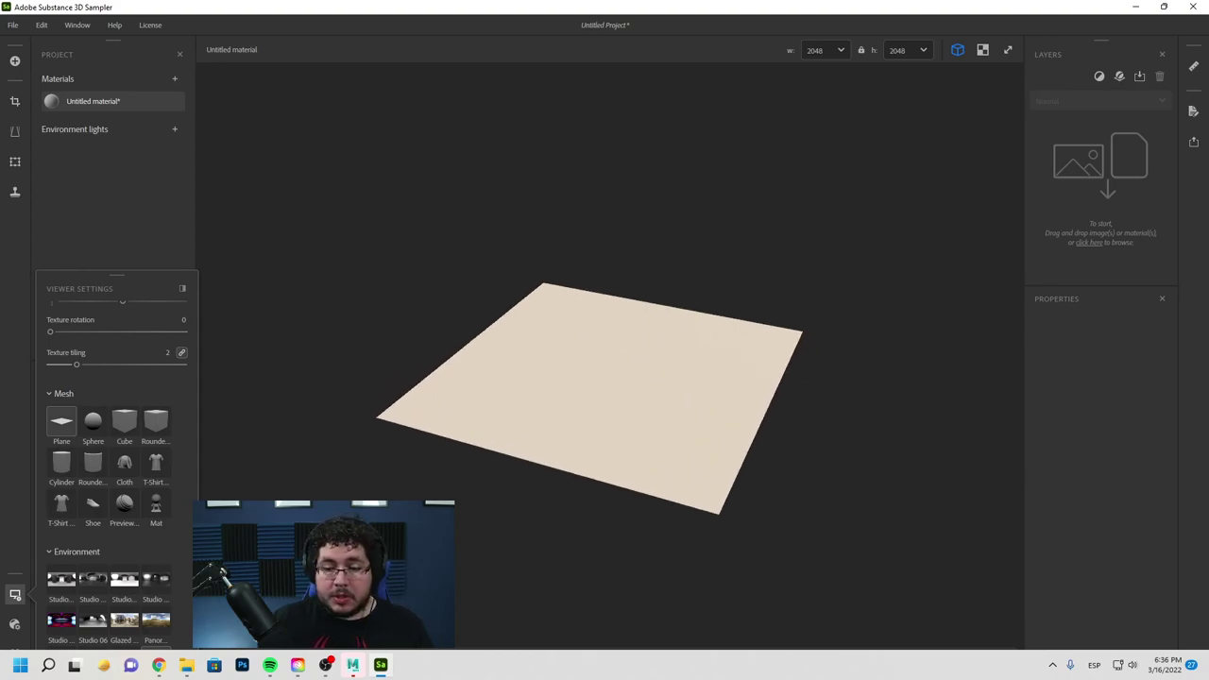
# Step: Switch to File Explorer, view the Japanese manhole cover photo at full size and close the photo viewer
pyautogui.press('super+e')
pyautogui.moveTo(1208, 274); pyautogui.dragTo(690, 159)
pyautogui.doubleClick(582, 288)
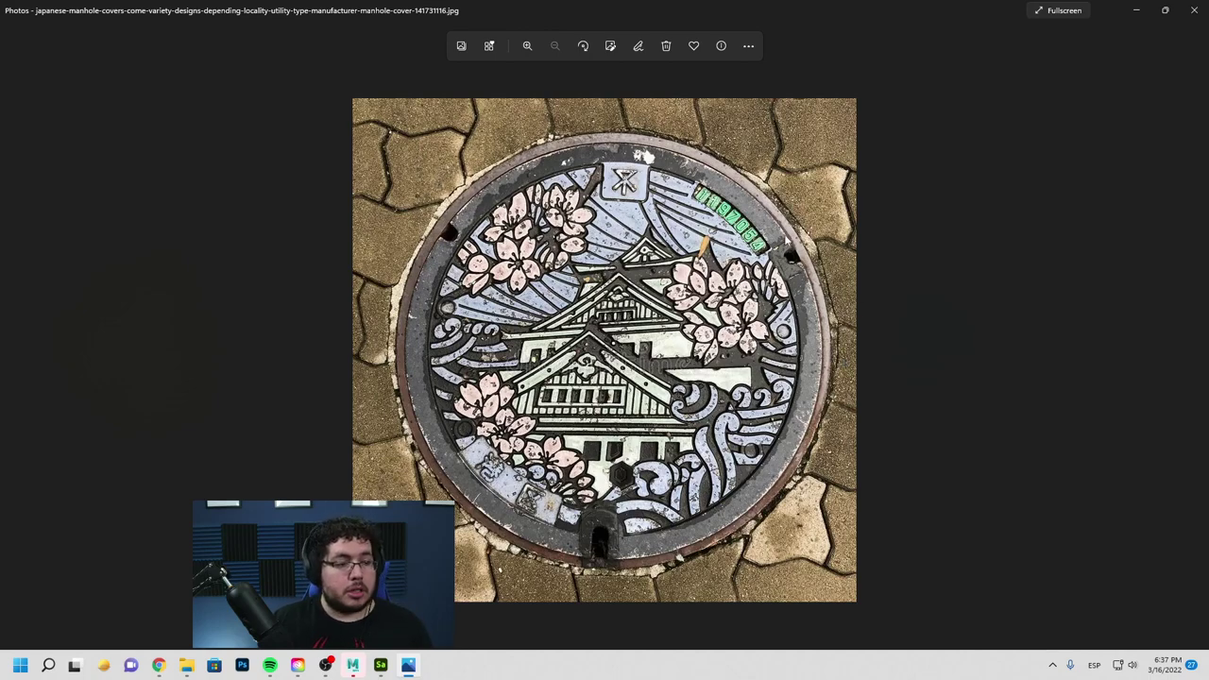
pyautogui.click(1192, 11)
# Step: Import the Japanese manhole cover photo as a layer using the Image to material (AI Powered) template with a base material
pyautogui.moveTo(601, 288); pyautogui.dragTo(1098, 170)
pyautogui.click(977, 158)
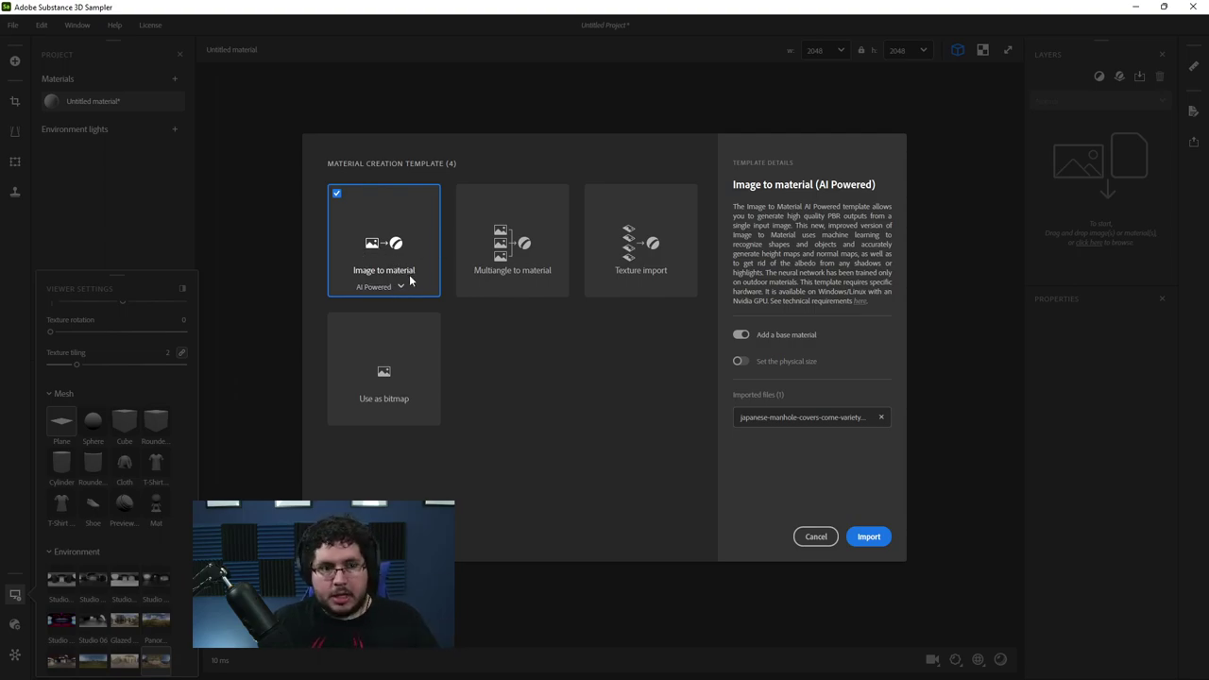
pyautogui.click(868, 536)
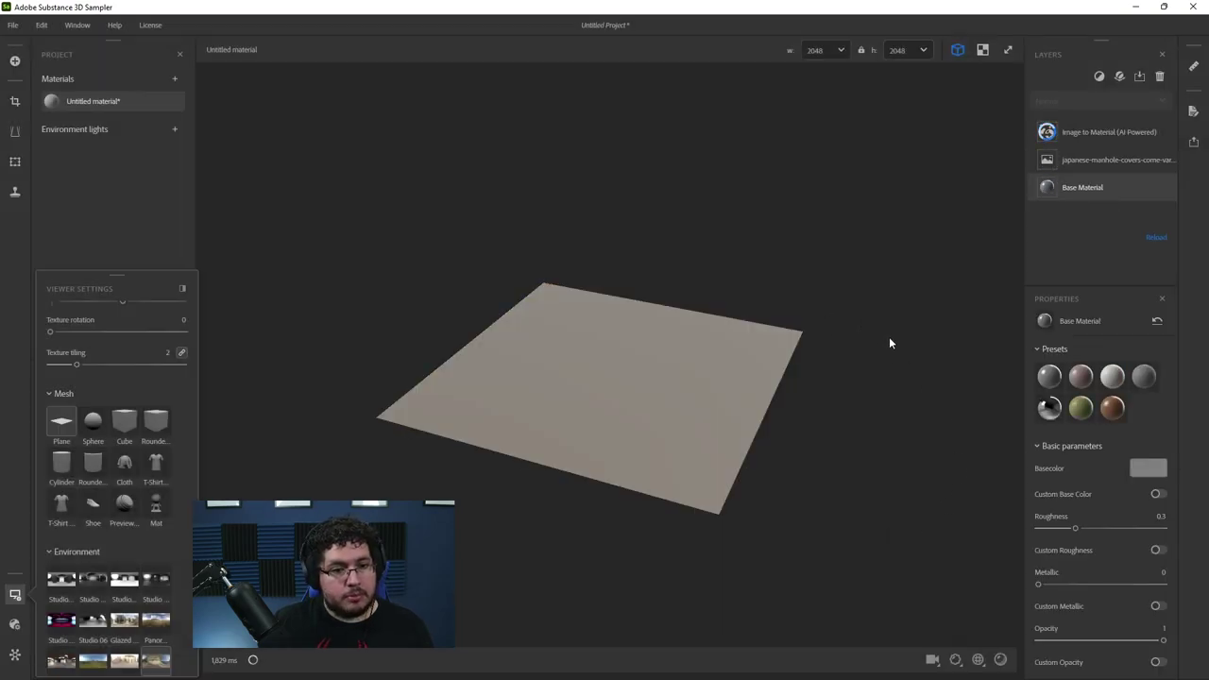
# Step: Set the texture tiling to 1 so a single manhole cover fills the preview plane
pyautogui.moveTo(803, 415); pyautogui.dragTo(888, 472)
pyautogui.scroll(3, 888, 472)
pyautogui.scroll(3, 642, 397)
pyautogui.moveTo(604, 396); pyautogui.dragTo(359, 229)
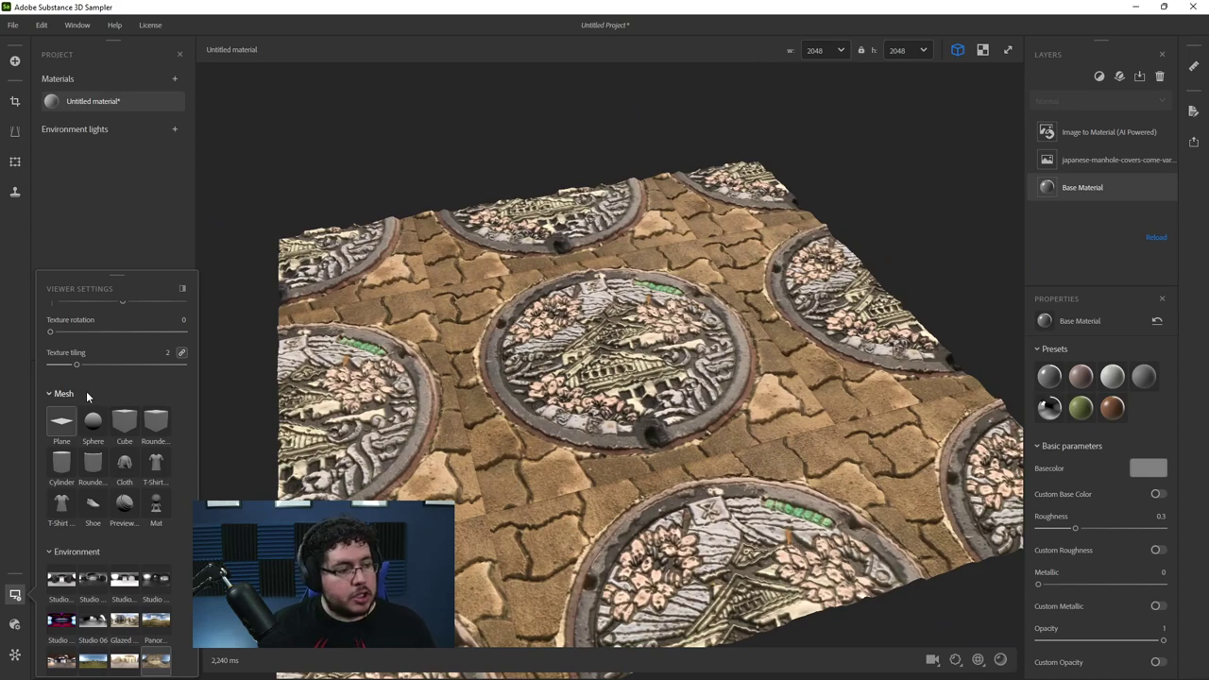
pyautogui.click(166, 352)
pyautogui.write('1')
pyautogui.press('Return')
pyautogui.moveTo(654, 292); pyautogui.dragTo(387, 346)
# Step: Set the height scale to 0 and the normal scale to 3.08 in the shader settings
pyautogui.click(14, 623)
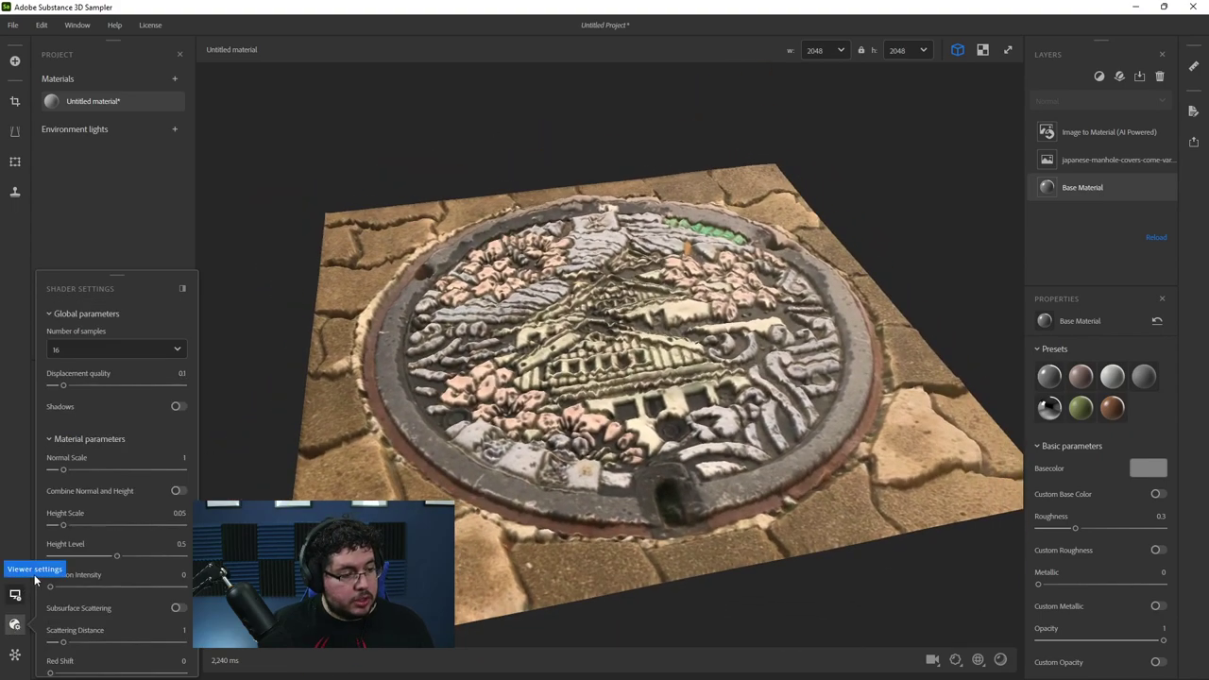
pyautogui.moveTo(63, 525); pyautogui.dragTo(29, 521)
pyautogui.moveTo(507, 390); pyautogui.dragTo(511, 340)
pyautogui.scroll(-2, 511, 336)
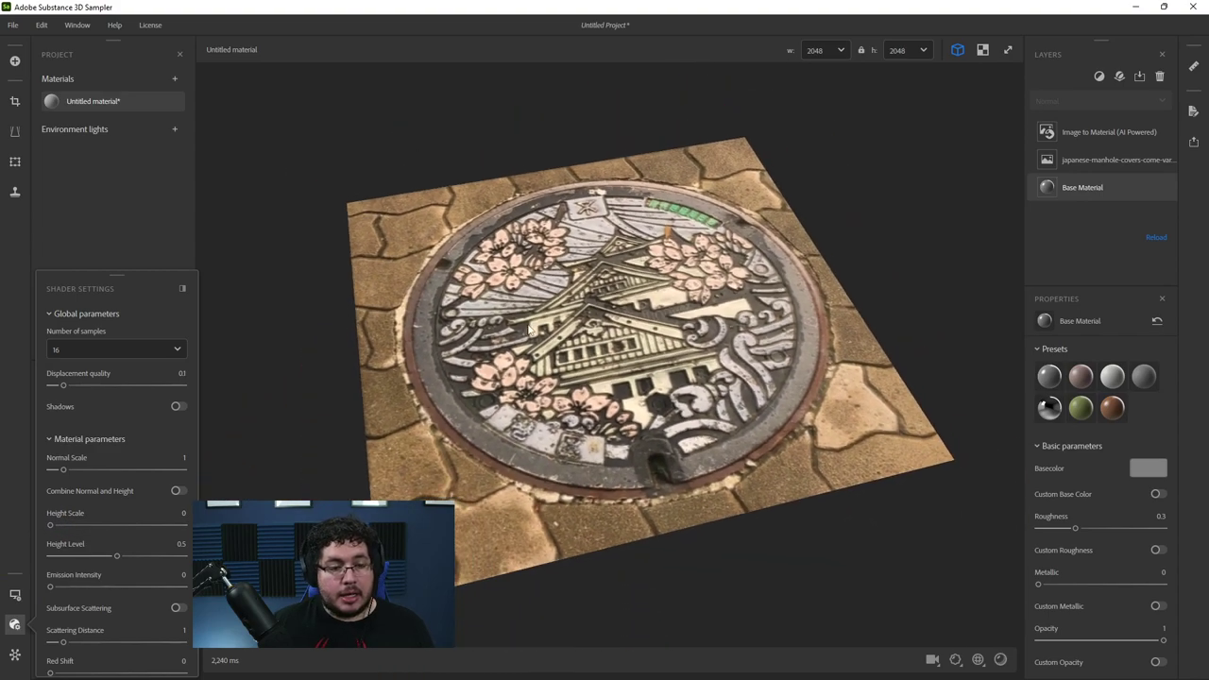
pyautogui.moveTo(612, 287); pyautogui.dragTo(623, 319)
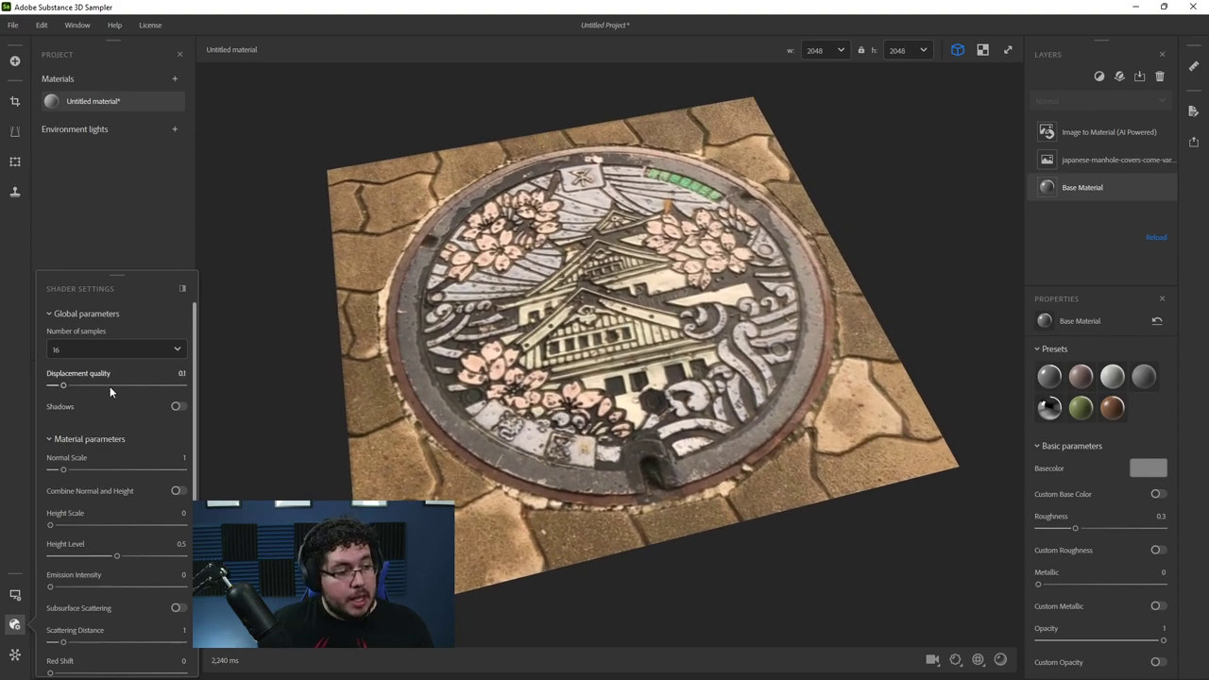
pyautogui.moveTo(66, 468); pyautogui.dragTo(90, 459)
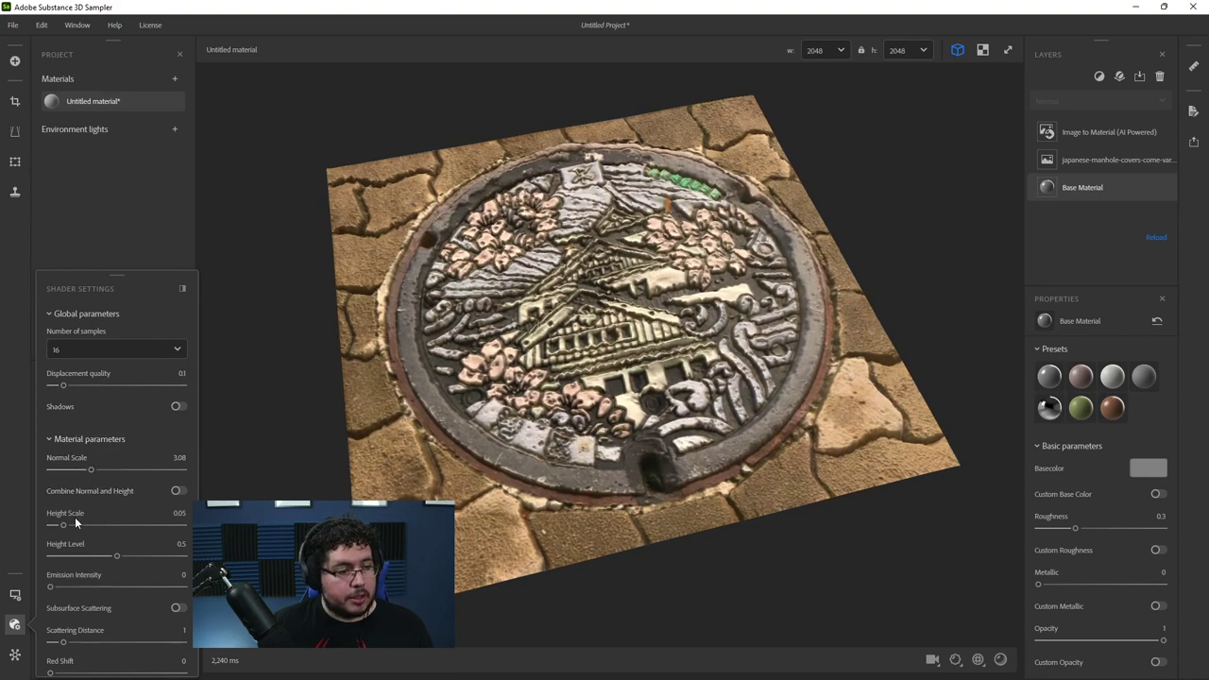
# Step: Reset the height scale to 0 and check the manhole cover's normal relief with the environment light rotated
pyautogui.moveTo(76, 517); pyautogui.dragTo(27, 526)
pyautogui.moveTo(579, 385); pyautogui.dragTo(605, 389)
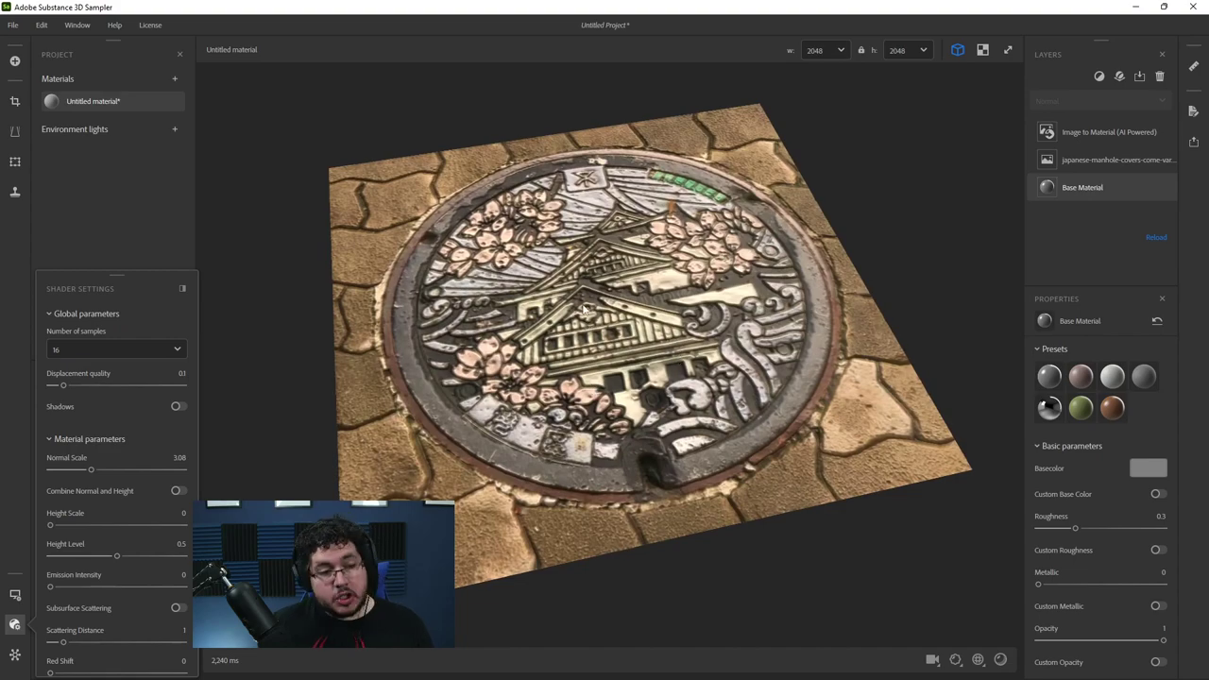
pyautogui.keyDown('shift'); pyautogui.moveTo(586, 310); pyautogui.dragTo(624, 331, button='right'); pyautogui.keyUp('shift')
pyautogui.moveTo(624, 329); pyautogui.dragTo(530, 242)
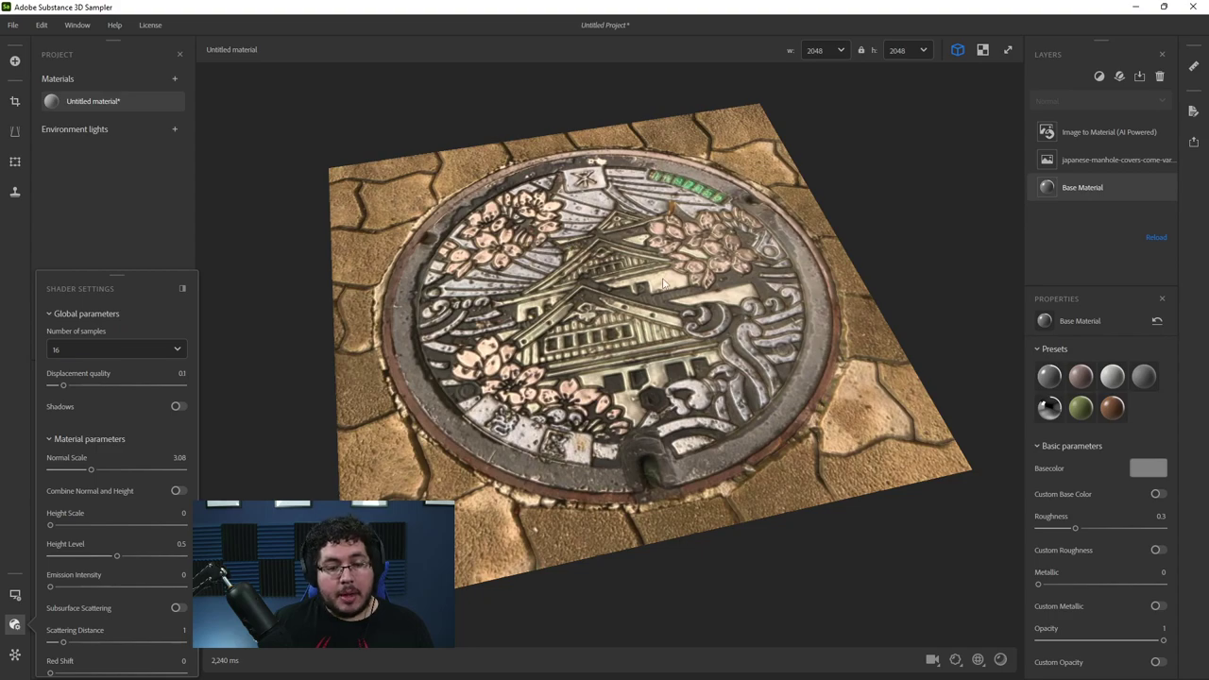
pyautogui.moveTo(661, 275); pyautogui.dragTo(653, 261, button='middle')
pyautogui.scroll(-2, 654, 261)
pyautogui.scroll(1, 654, 261)
pyautogui.moveTo(653, 261); pyautogui.dragTo(653, 227)
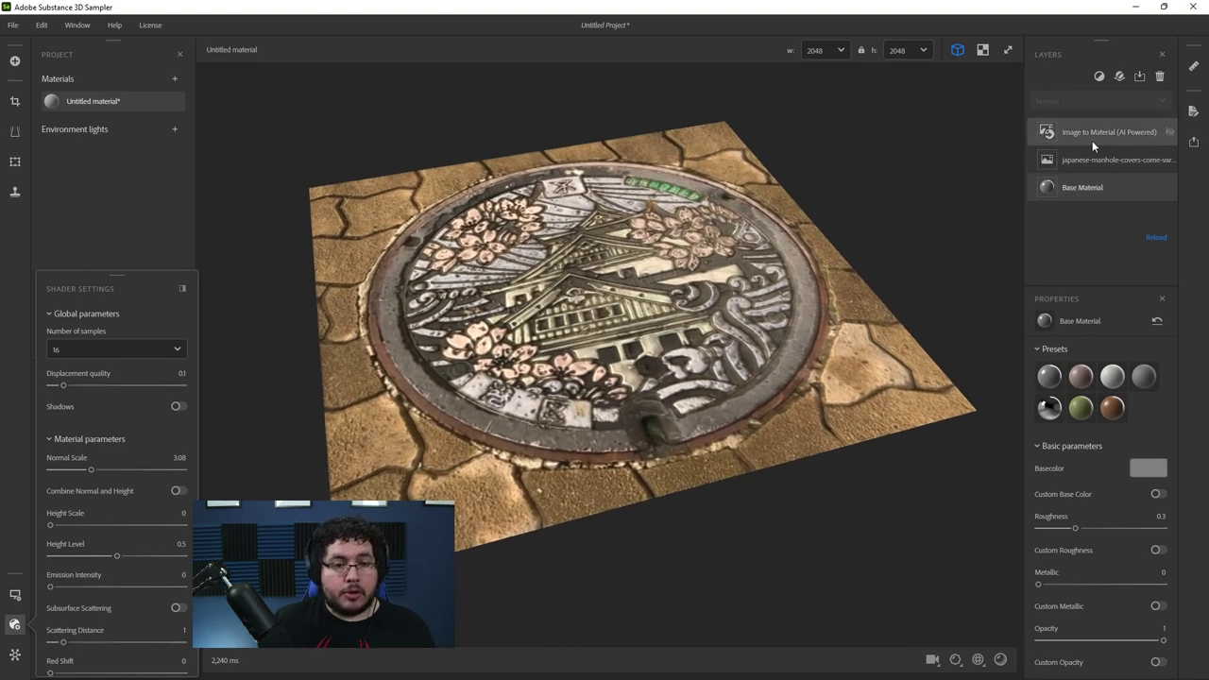
# Step: Set the Image to Material layer's geometry details to micro 0.24, medium 0.27 and large 0.75
pyautogui.click(1089, 138)
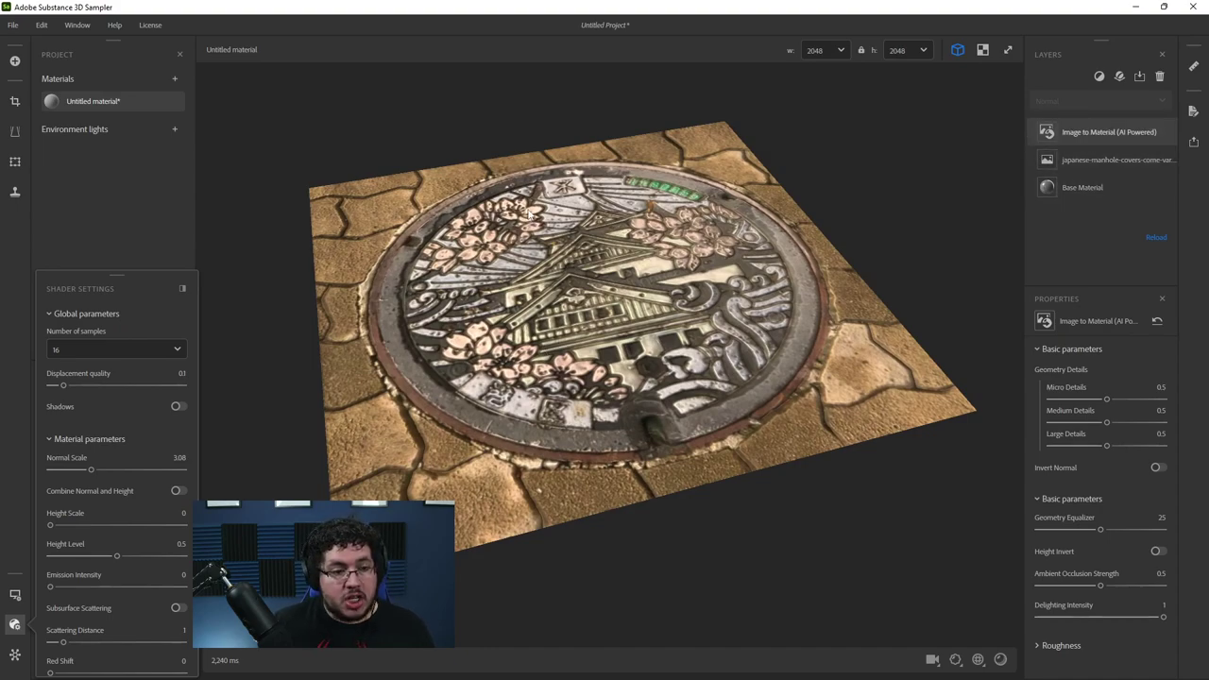
pyautogui.scroll(2, 661, 355)
pyautogui.moveTo(665, 331); pyautogui.dragTo(667, 380)
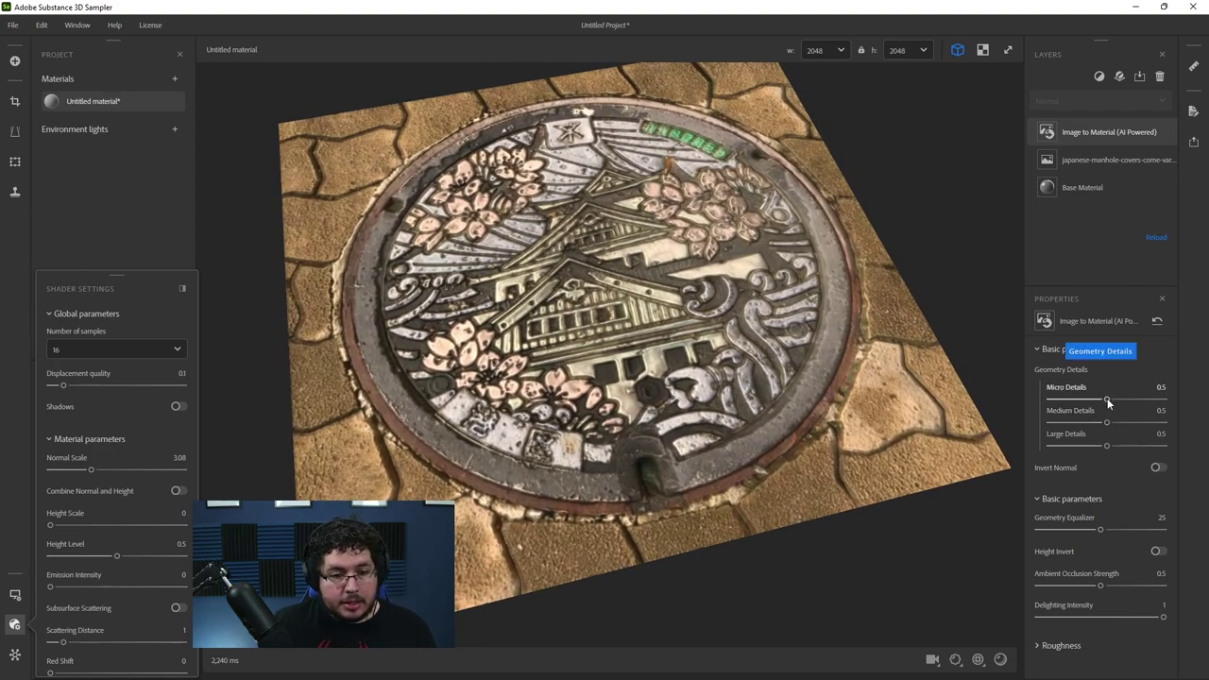
pyautogui.moveTo(1107, 397); pyautogui.dragTo(1094, 424)
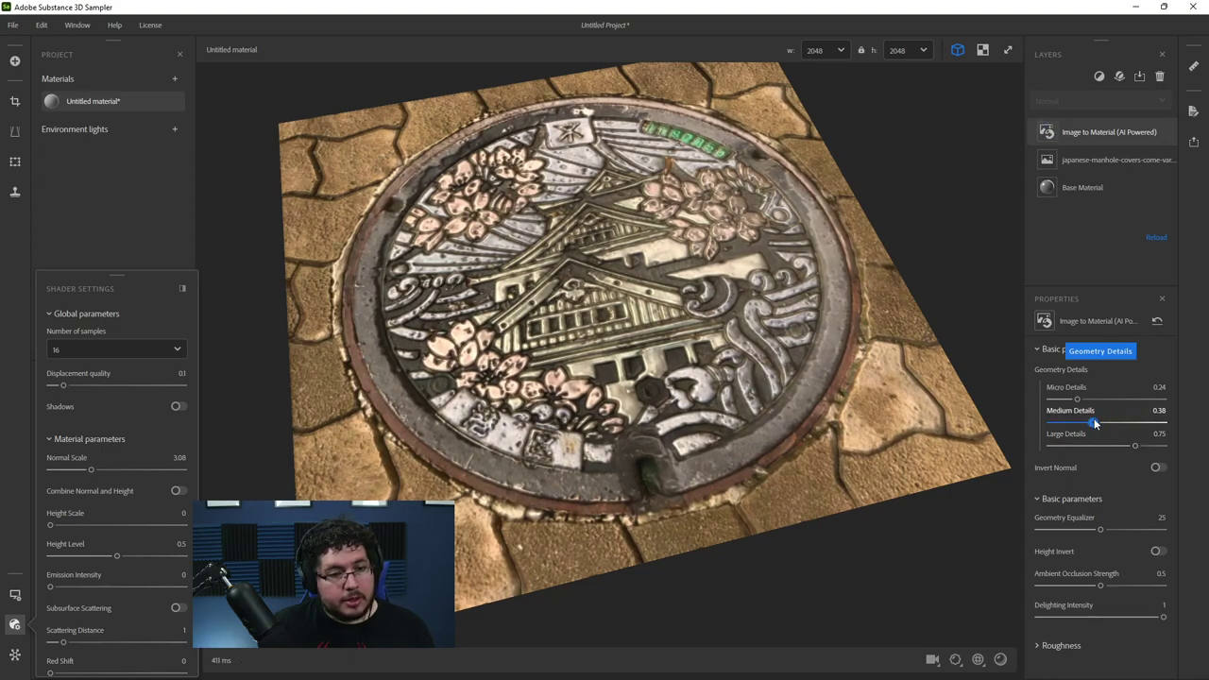
pyautogui.moveTo(735, 304); pyautogui.dragTo(557, 280)
pyautogui.scroll(-3, 557, 279)
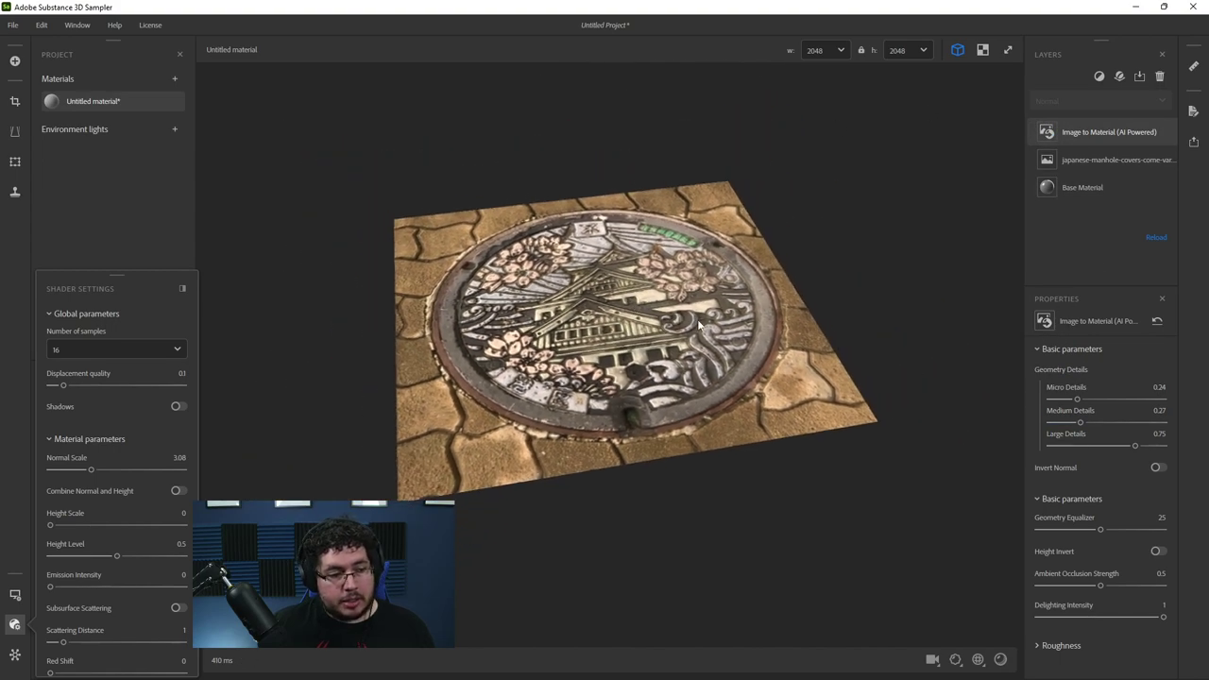
# Step: Light the preview with the Atelier environment and rotate it to 0.82
pyautogui.click(15, 596)
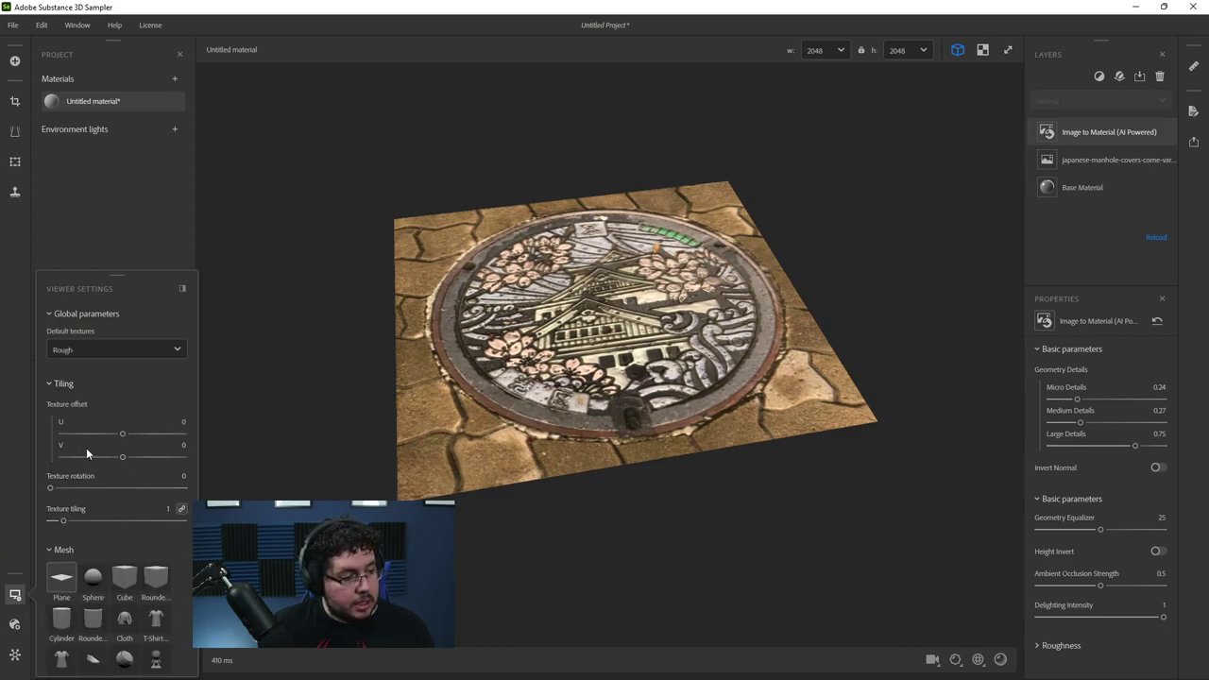
pyautogui.scroll(-5, 139, 544)
pyautogui.scroll(-2, 140, 544)
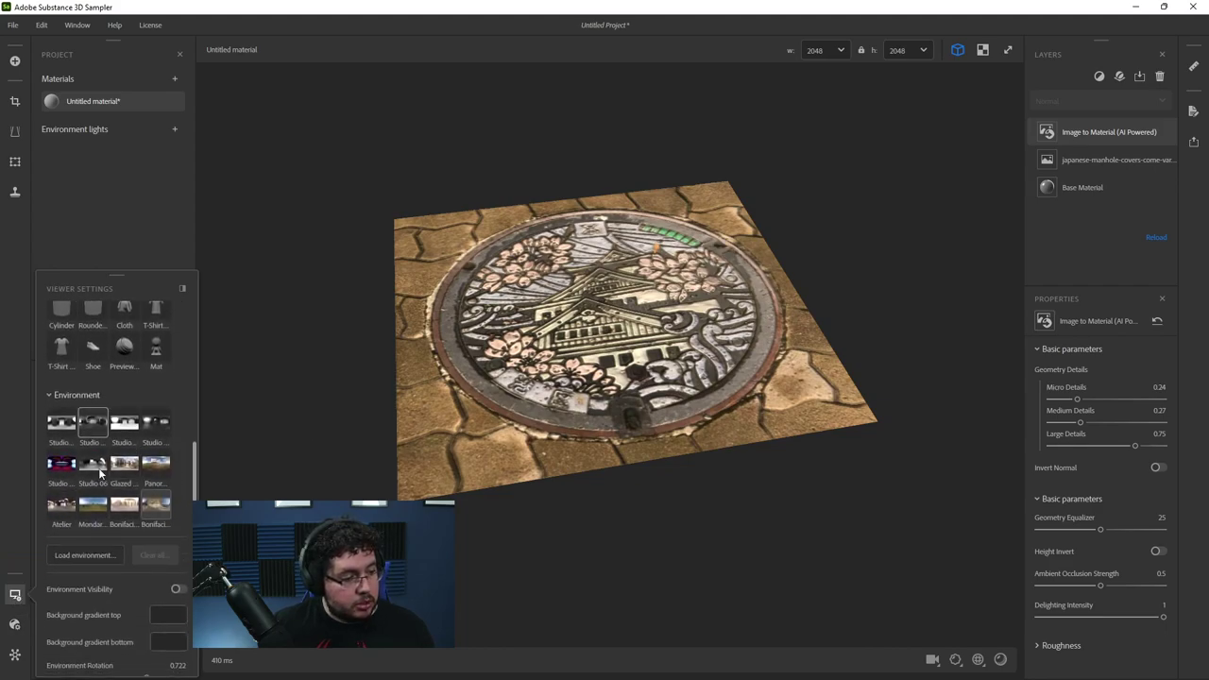
pyautogui.click(59, 508)
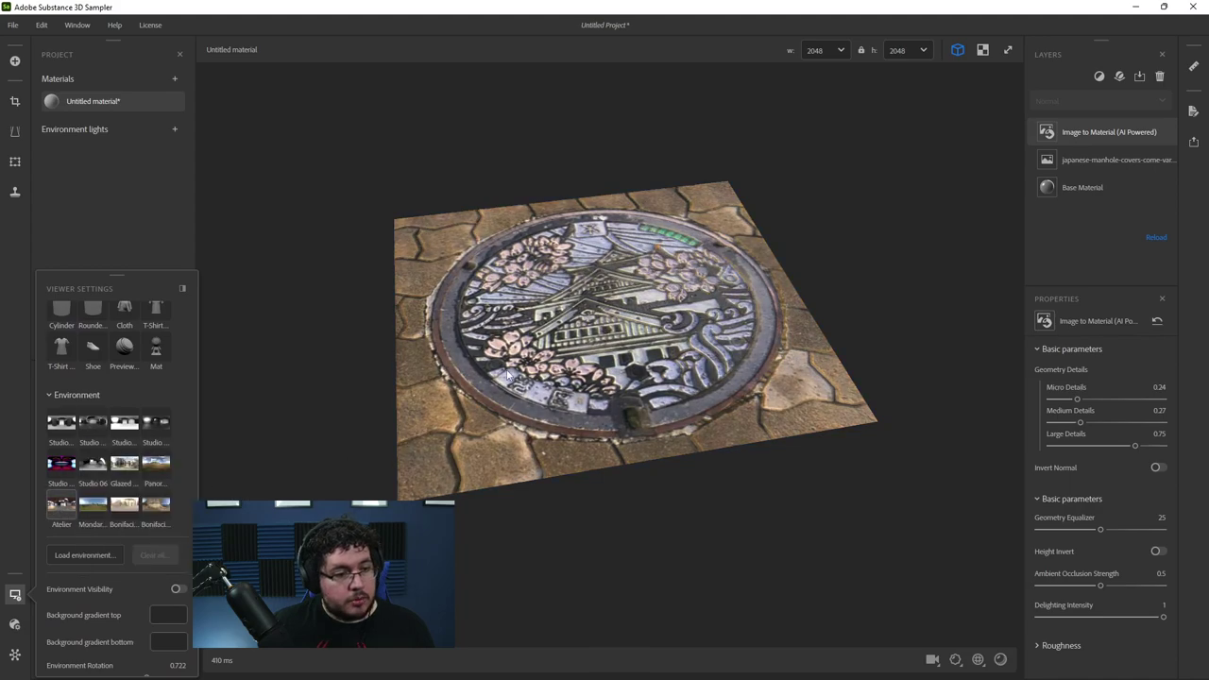
pyautogui.moveTo(507, 375); pyautogui.dragTo(605, 406)
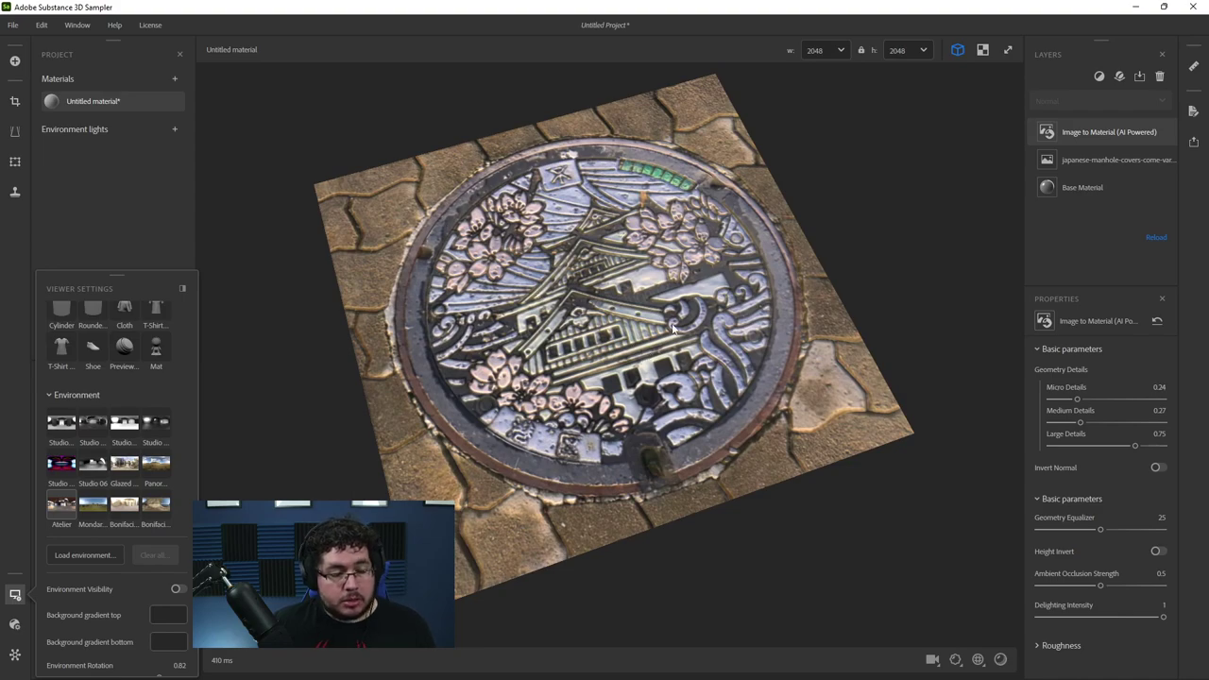
pyautogui.moveTo(789, 381); pyautogui.dragTo(746, 401)
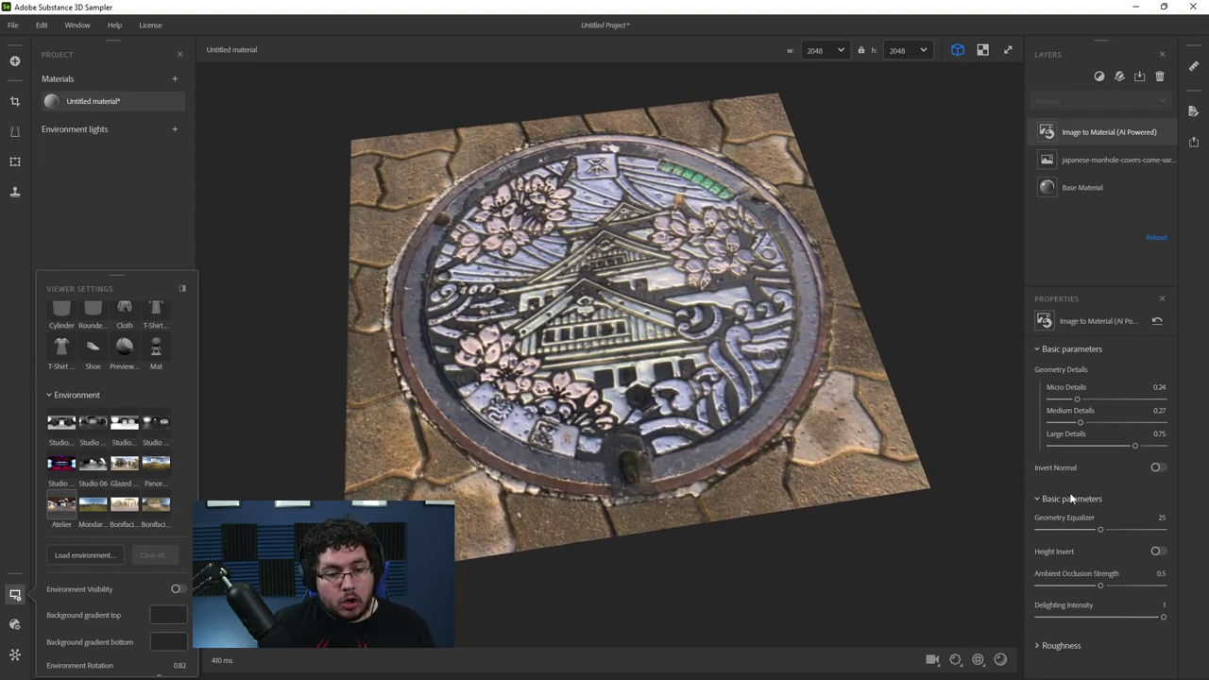
pyautogui.moveTo(999, 374); pyautogui.dragTo(911, 383)
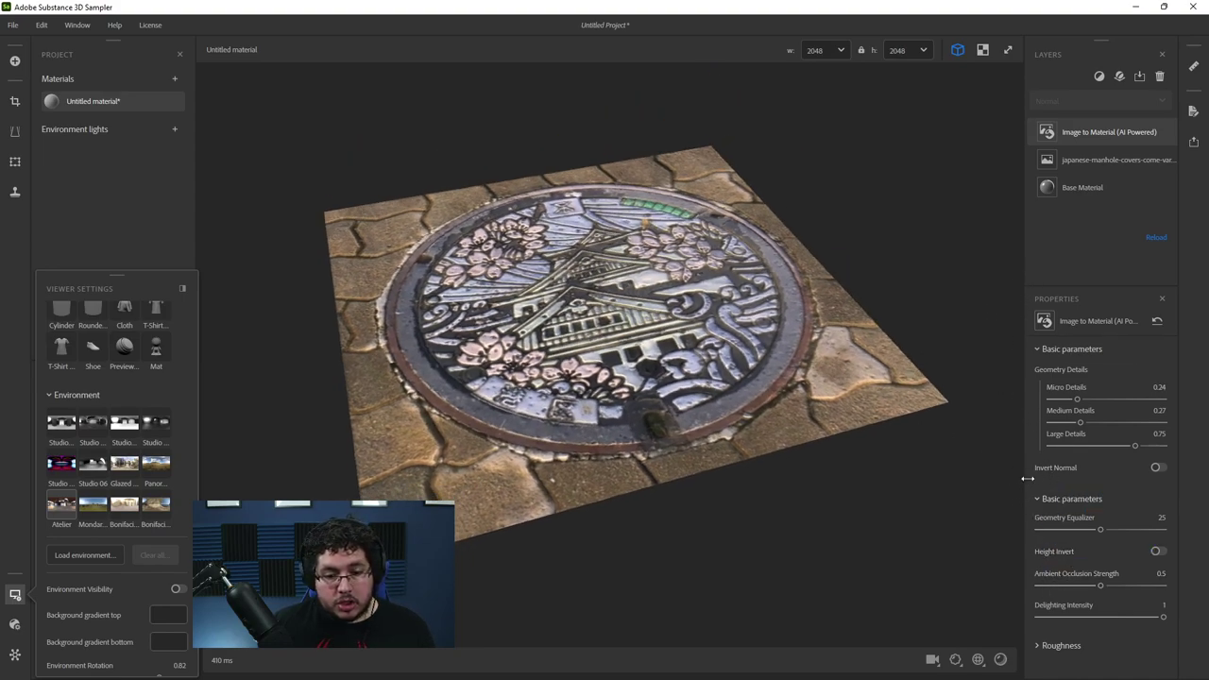
# Step: Set the Image to Material layer's roughness base value to 0.41 and its roughness variations to 0.29
pyautogui.click(1056, 645)
pyautogui.scroll(-3, 1052, 566)
pyautogui.moveTo(1099, 545)
pyautogui.mouseDown()
pyautogui.moveTo(1120, 545)
pyautogui.moveTo(1055, 545)
pyautogui.moveTo(1088, 543)
pyautogui.mouseUp()
pyautogui.moveTo(772, 470); pyautogui.dragTo(783, 436)
pyautogui.keyDown('shift'); pyautogui.moveTo(784, 437); pyautogui.dragTo(879, 418, button='right'); pyautogui.keyUp('shift')
pyautogui.moveTo(878, 422)
pyautogui.mouseDown()
pyautogui.moveTo(912, 409)
pyautogui.moveTo(898, 409)
pyautogui.mouseUp()
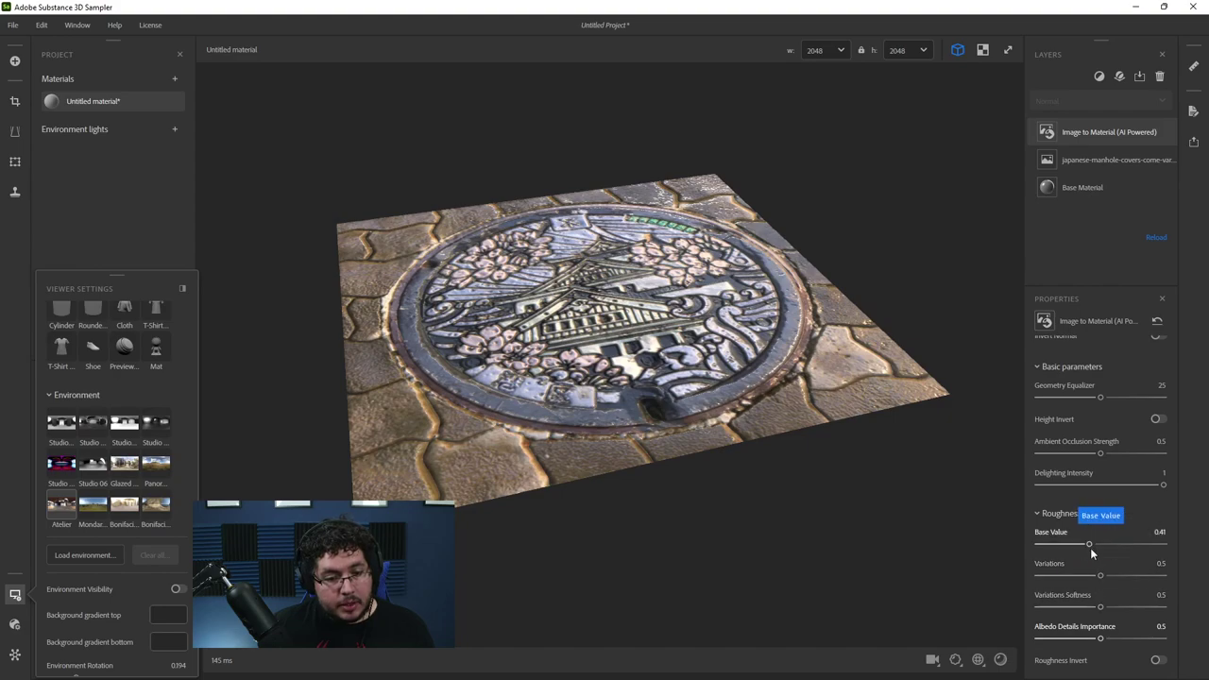
pyautogui.moveTo(1102, 574); pyautogui.dragTo(1074, 569)
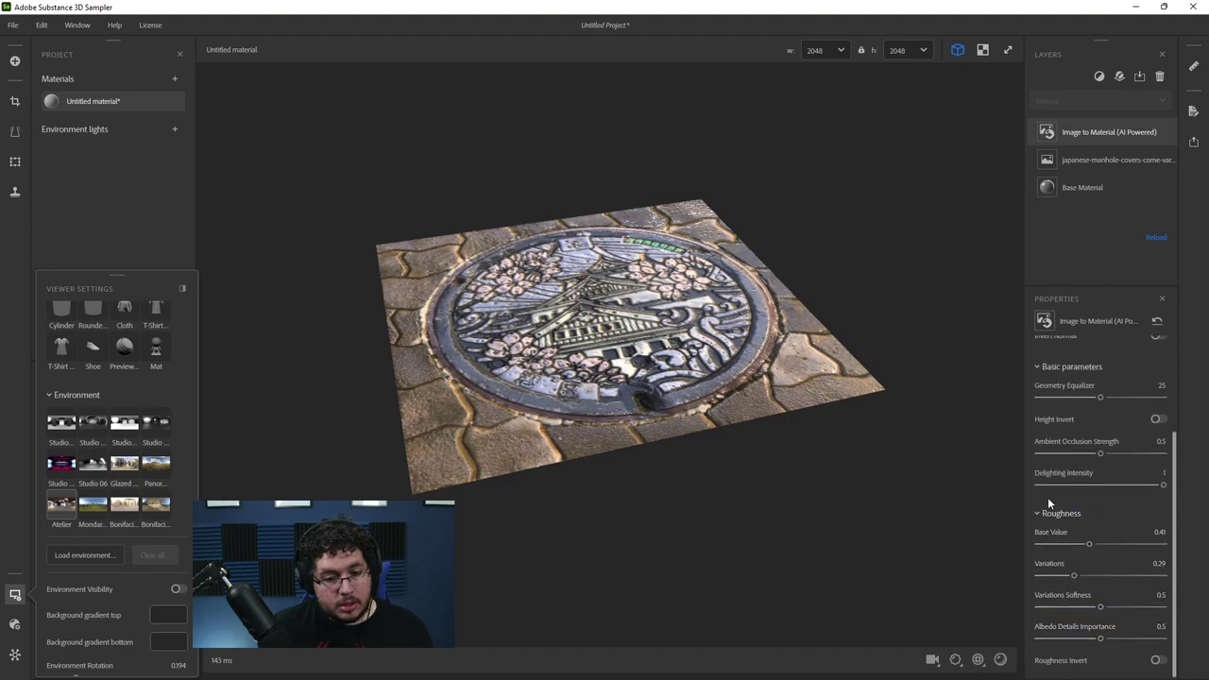
# Step: Set the Geometry Equalizer to 28.97, try Height Invert, and set the roughness base value to 0.5
pyautogui.moveTo(1100, 397)
pyautogui.mouseDown()
pyautogui.moveTo(1060, 396)
pyautogui.moveTo(1110, 397)
pyautogui.mouseUp()
pyautogui.scroll(3, 565, 299)
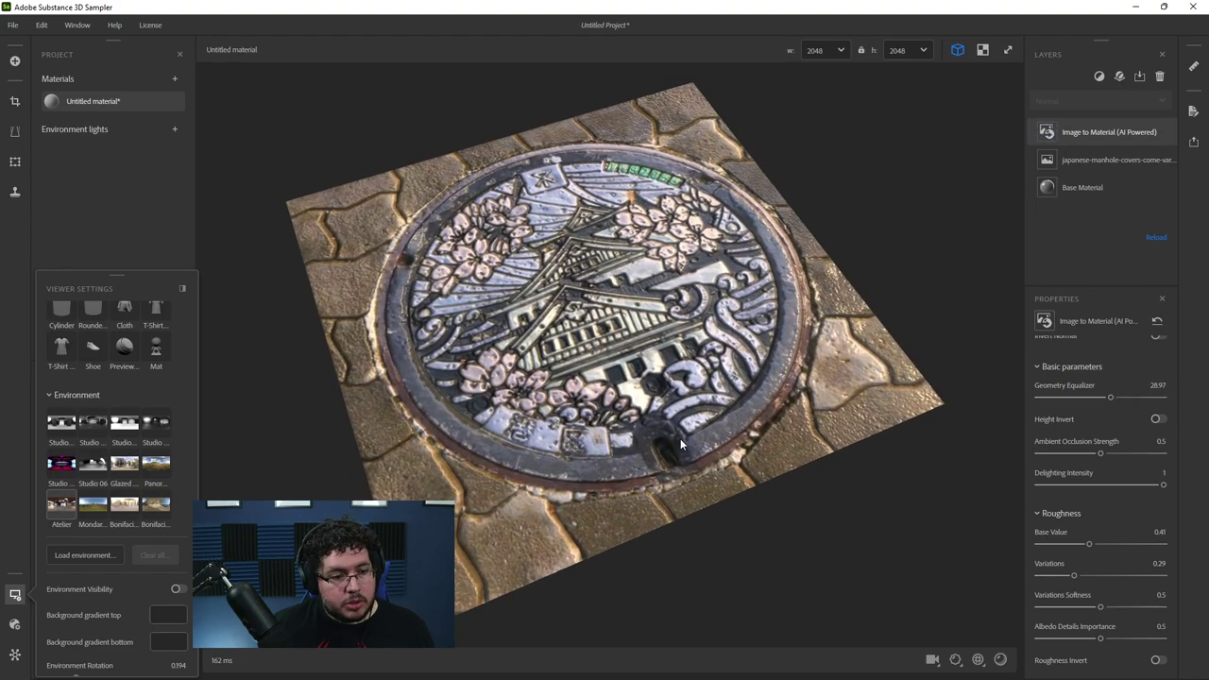
pyautogui.click(1156, 419)
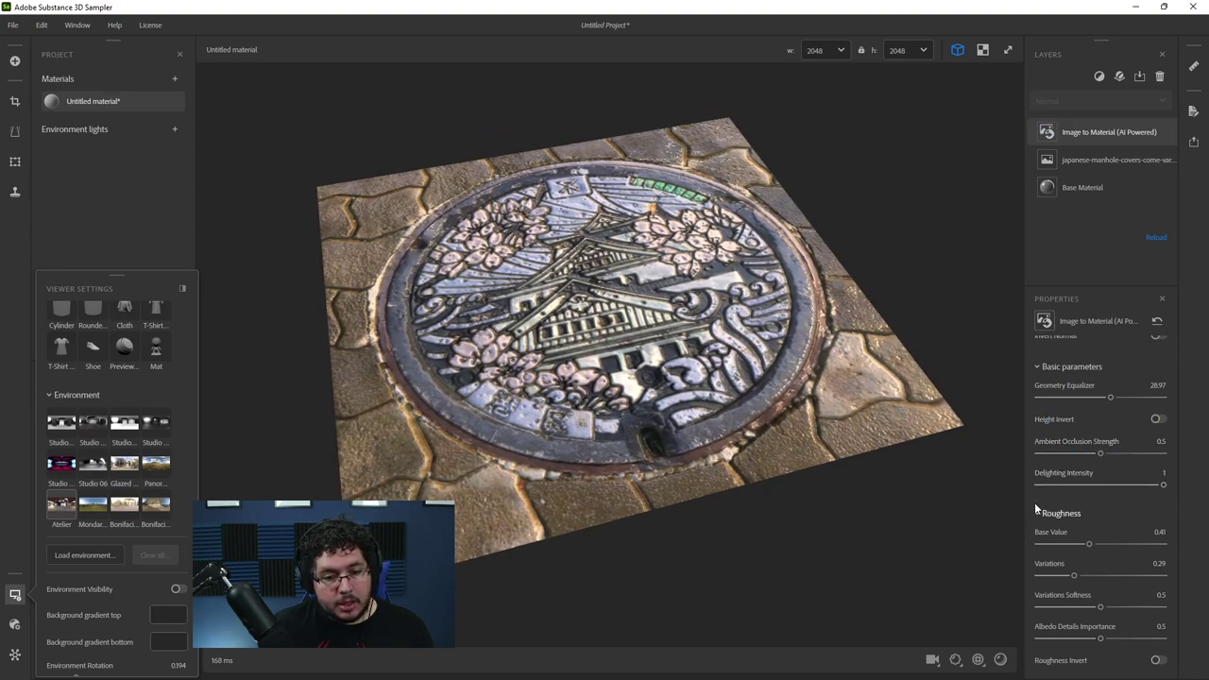
pyautogui.moveTo(1088, 544); pyautogui.dragTo(1106, 546)
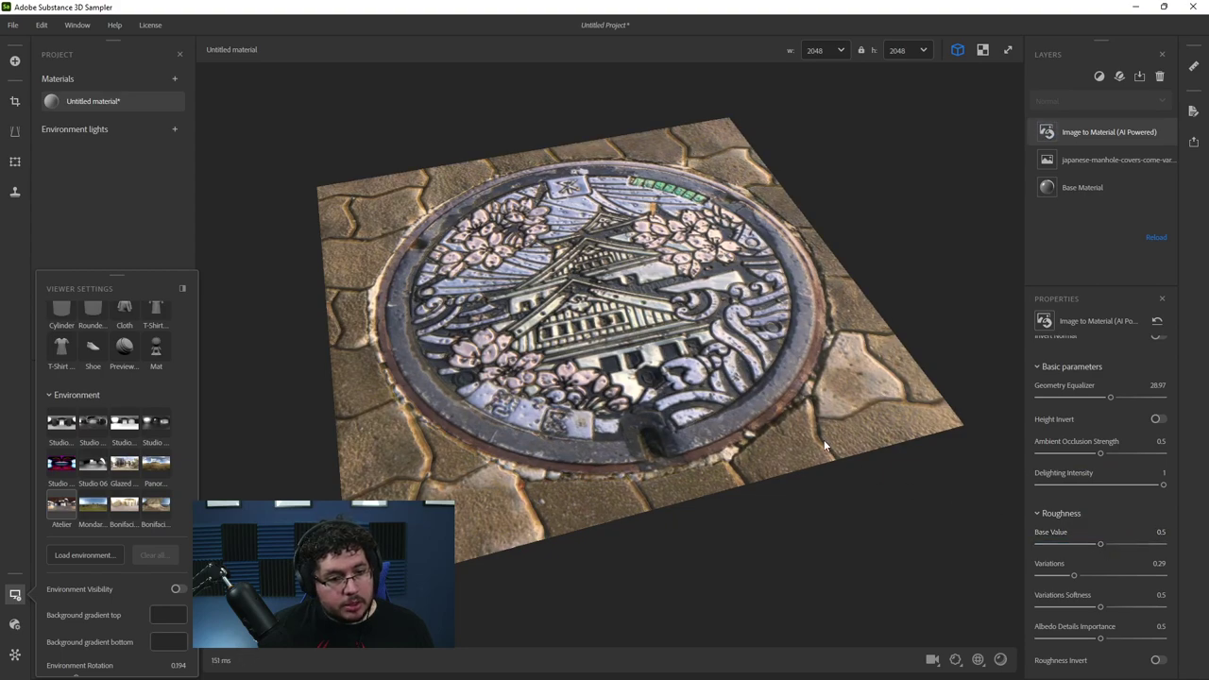
# Step: Examine the manhole cover's surface detail and reflections from several angles under rotated environment lighting
pyautogui.moveTo(823, 436); pyautogui.dragTo(693, 358)
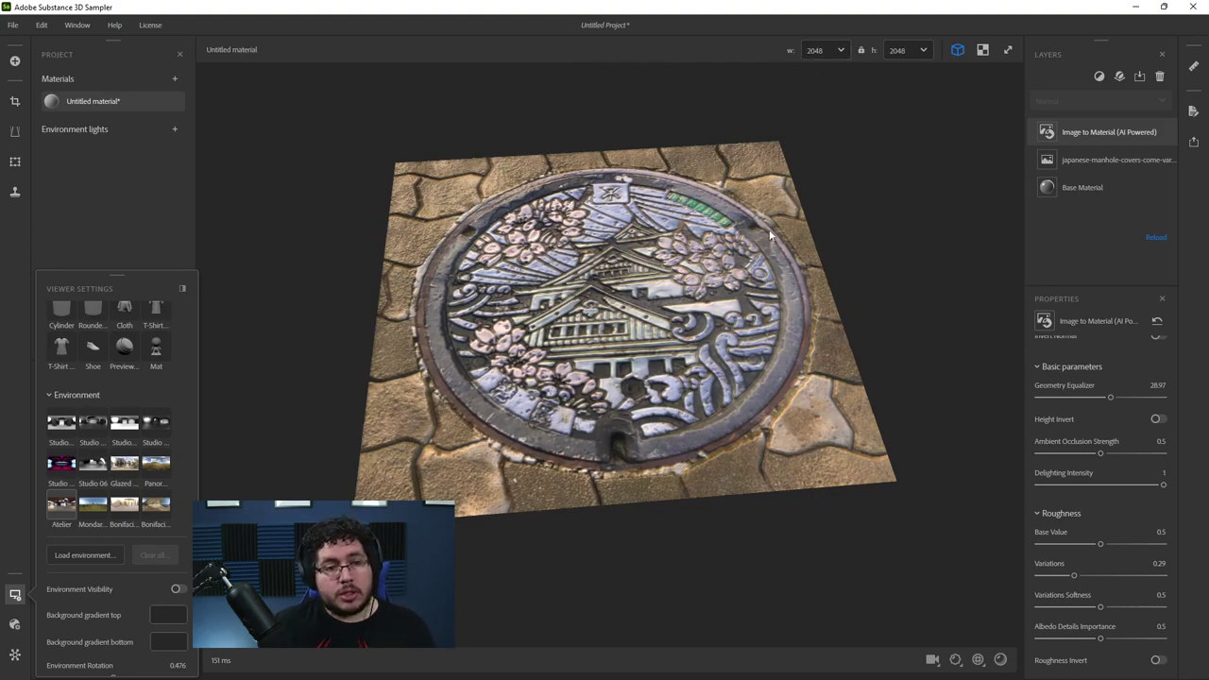
pyautogui.scroll(2, 784, 252)
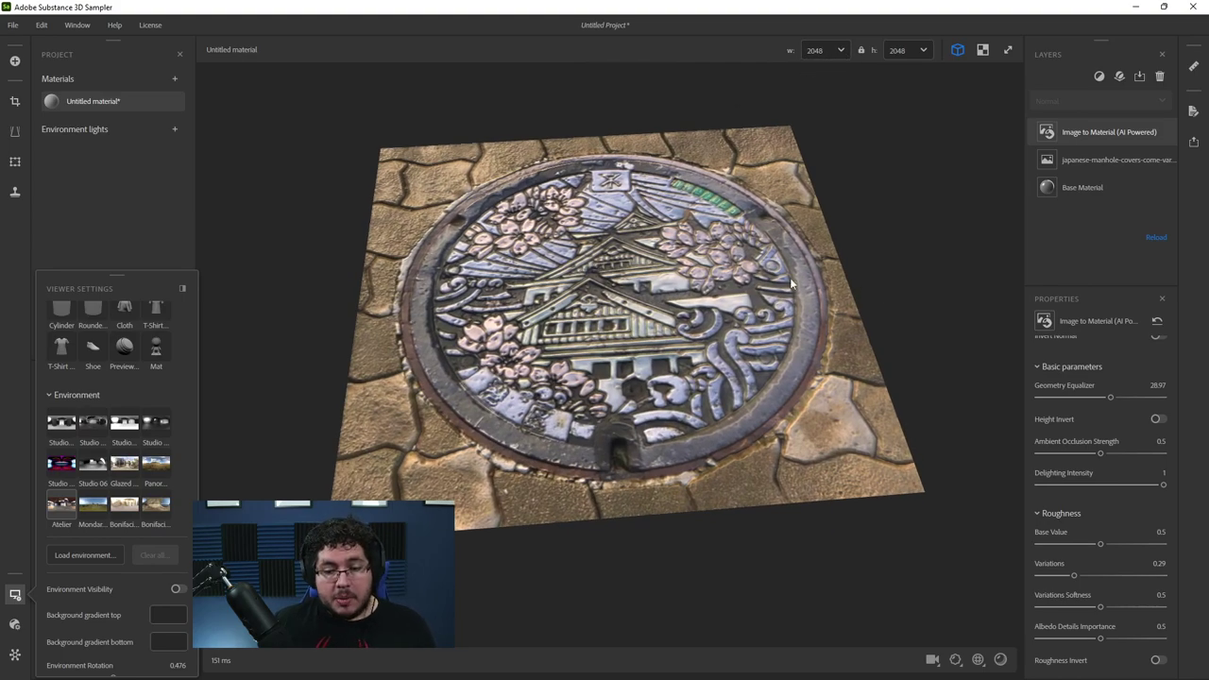
pyautogui.moveTo(792, 283); pyautogui.dragTo(719, 323)
pyautogui.scroll(-2, 789, 409)
pyautogui.scroll(-3, 719, 322)
pyautogui.moveTo(719, 323); pyautogui.dragTo(708, 361, button='middle')
pyautogui.moveTo(699, 361)
pyautogui.keyDown('shift'); pyautogui.mouseDown(button='right')
pyautogui.moveTo(814, 356)
pyautogui.moveTo(666, 359)
pyautogui.moveTo(705, 355)
pyautogui.mouseUp(button='right'); pyautogui.keyUp('shift')
pyautogui.moveTo(705, 355); pyautogui.dragTo(797, 492)
pyautogui.scroll(1, 740, 336)
pyautogui.scroll(1, 748, 409)
pyautogui.scroll(2, 797, 492)
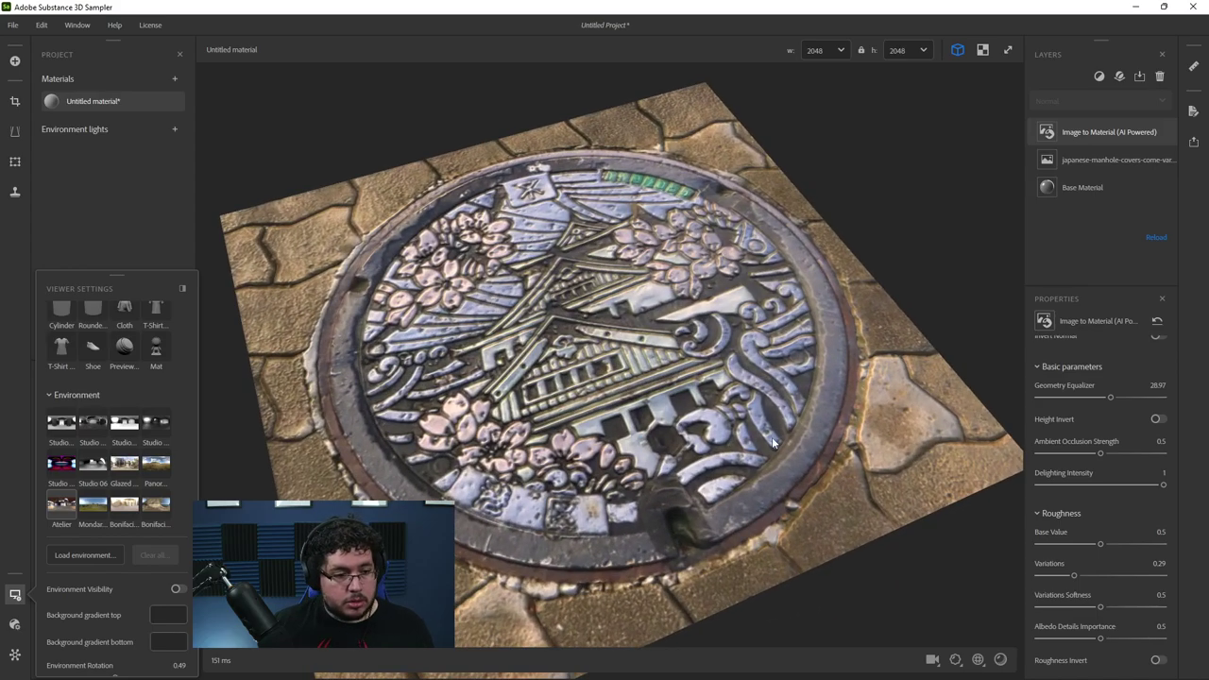
pyautogui.moveTo(771, 437); pyautogui.dragTo(716, 370)
pyautogui.moveTo(766, 376)
pyautogui.keyDown('shift'); pyautogui.mouseDown(button='right')
pyautogui.moveTo(803, 374)
pyautogui.moveTo(764, 374)
pyautogui.mouseUp(button='right'); pyautogui.keyUp('shift')
pyautogui.moveTo(765, 373); pyautogui.dragTo(753, 374)
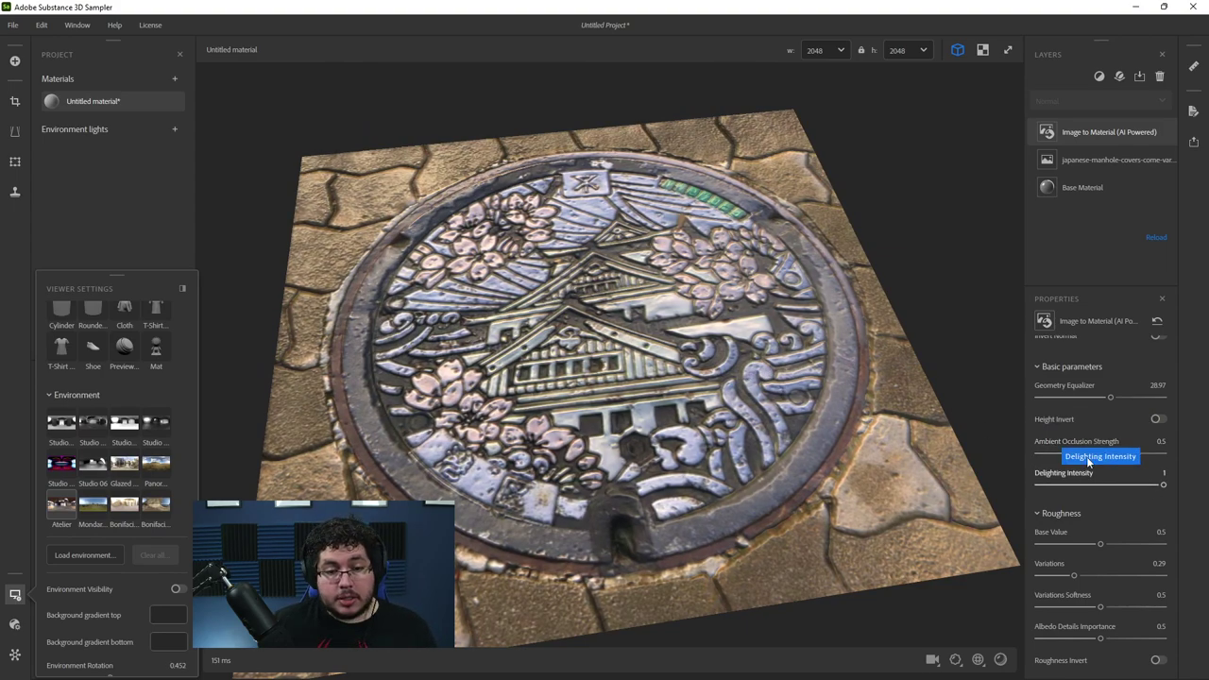
# Step: Set the ambient occlusion strength to 0.67 and the delighting intensity to 0.35
pyautogui.moveTo(1100, 453); pyautogui.dragTo(1183, 459)
pyautogui.moveTo(1068, 453); pyautogui.dragTo(1183, 457)
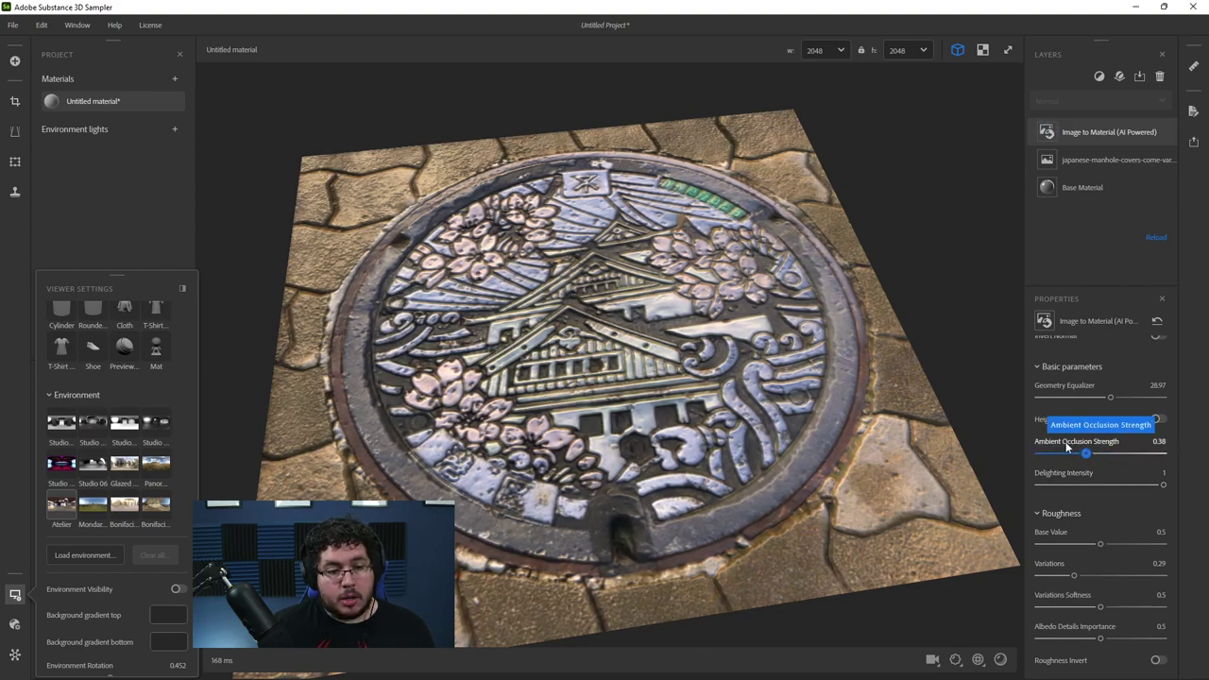
pyautogui.moveTo(1067, 452); pyautogui.dragTo(1121, 451)
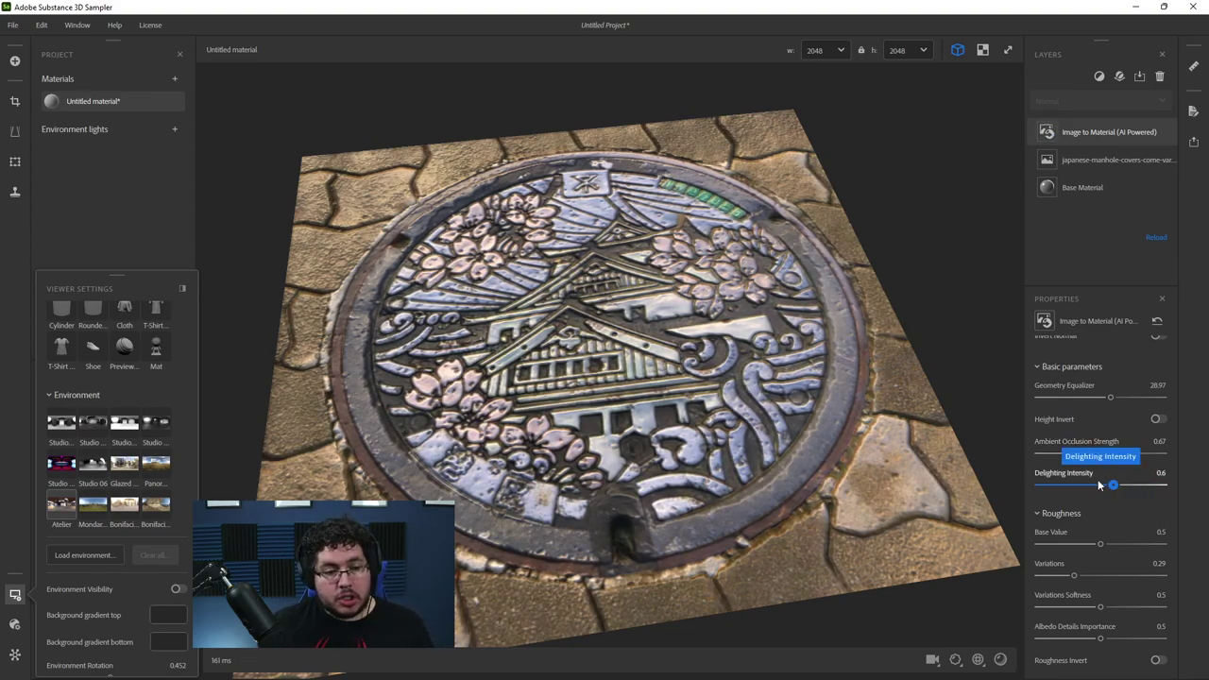
pyautogui.moveTo(1097, 483)
pyautogui.mouseDown()
pyautogui.moveTo(1065, 478)
pyautogui.moveTo(1081, 478)
pyautogui.mouseUp()
# Step: Switch to File Explorer, view the original manhole cover photo for comparison, and return to Substance 3D Sampler
pyautogui.hotkey('alt', 'Tab')
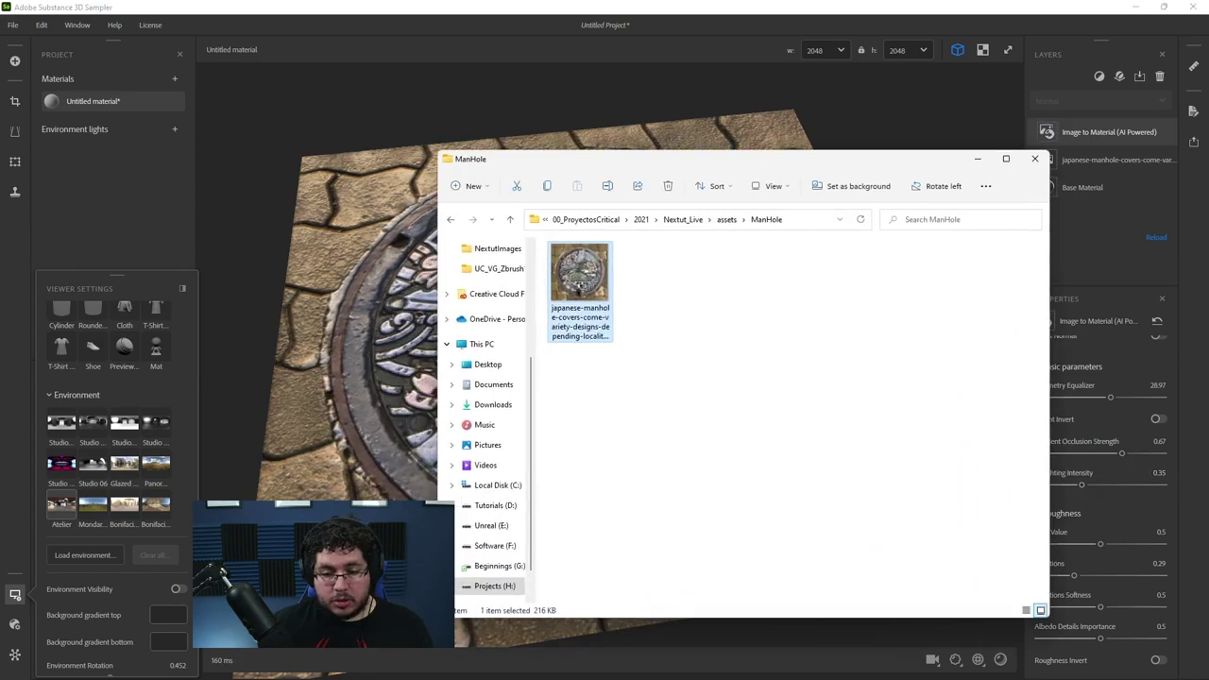
pyautogui.doubleClick(586, 282)
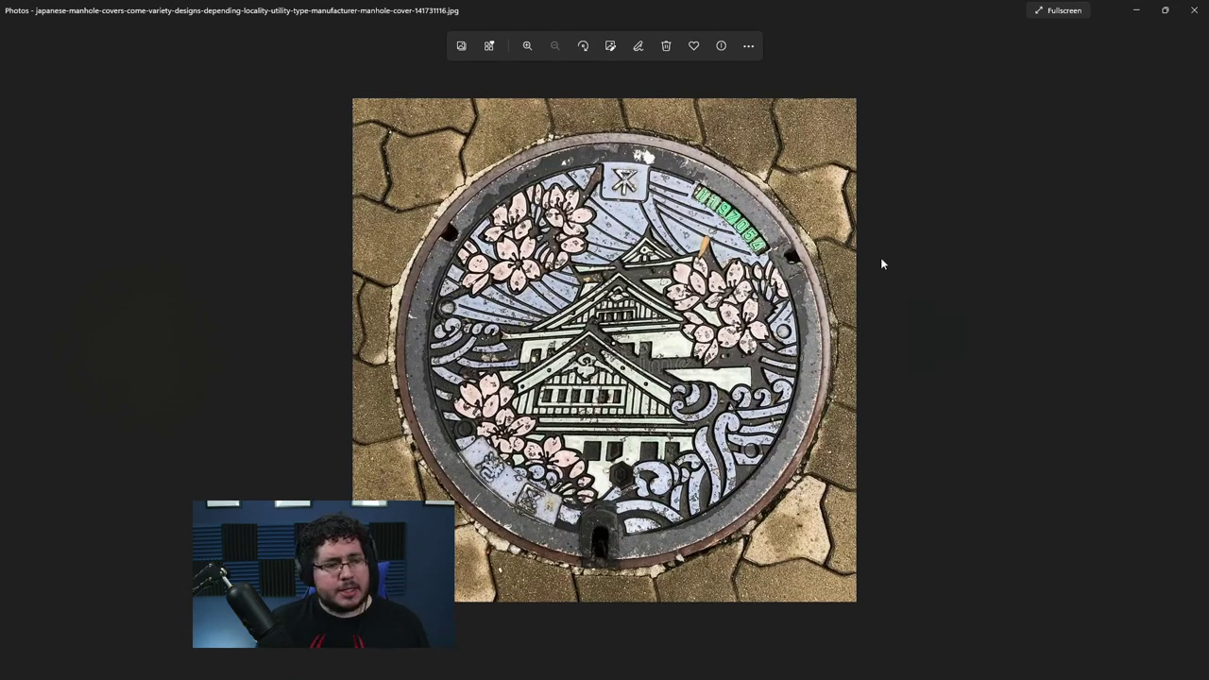
pyautogui.click(1133, 13)
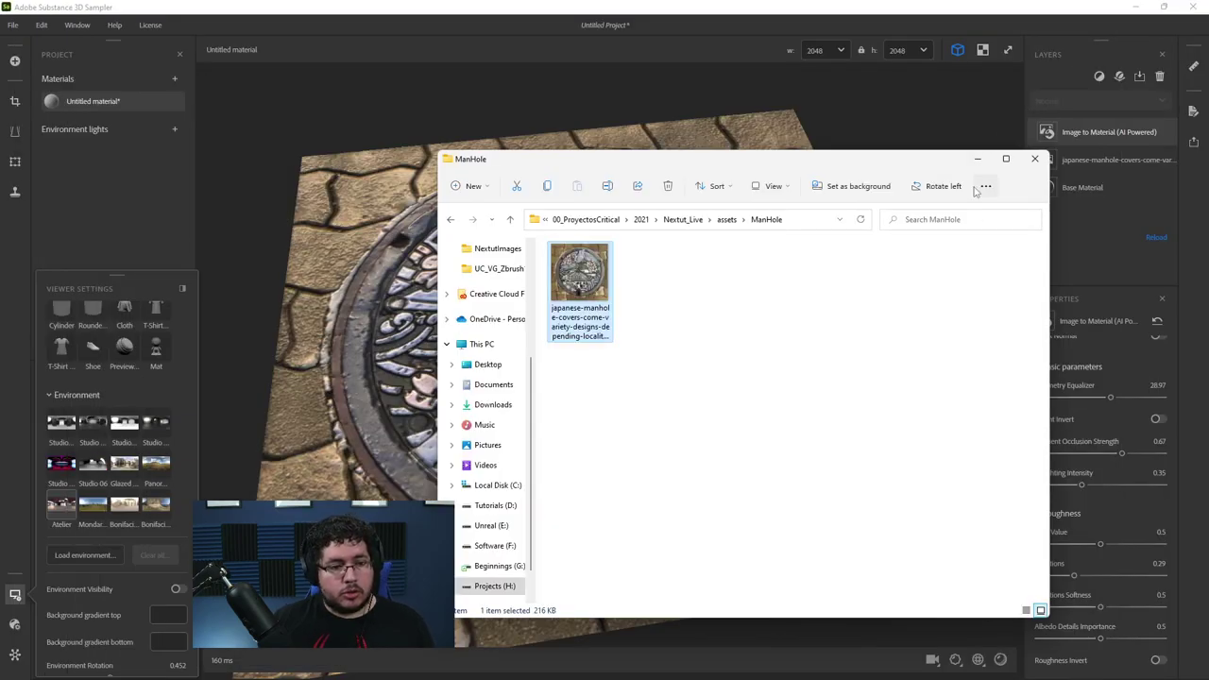
pyautogui.click(978, 160)
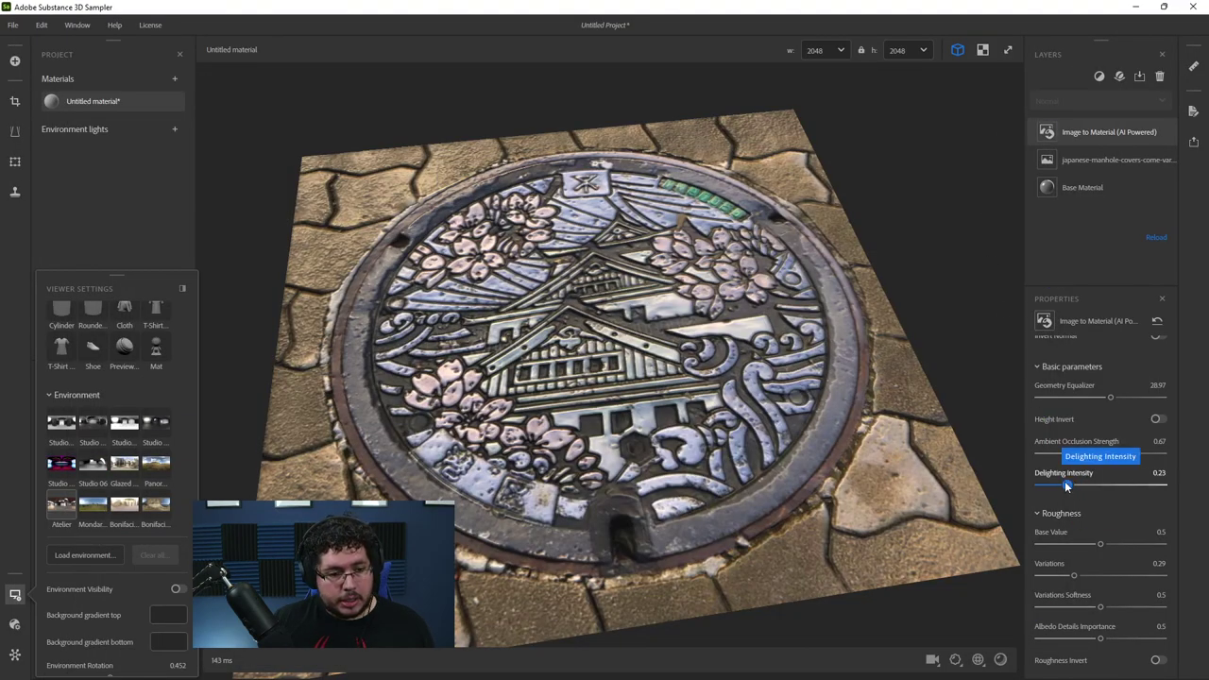
# Step: Set the delighting intensity to 0.31 and check the whole manhole cover
pyautogui.moveTo(991, 458); pyautogui.dragTo(699, 436)
pyautogui.scroll(-4, 661, 453)
pyautogui.scroll(3, 706, 393)
pyautogui.keyDown('shift'); pyautogui.moveTo(699, 436); pyautogui.dragTo(723, 424, button='right'); pyautogui.keyUp('shift')
# Step: Set the height scale to 0.04 in the shader settings and inspect the displaced relief
pyautogui.click(14, 623)
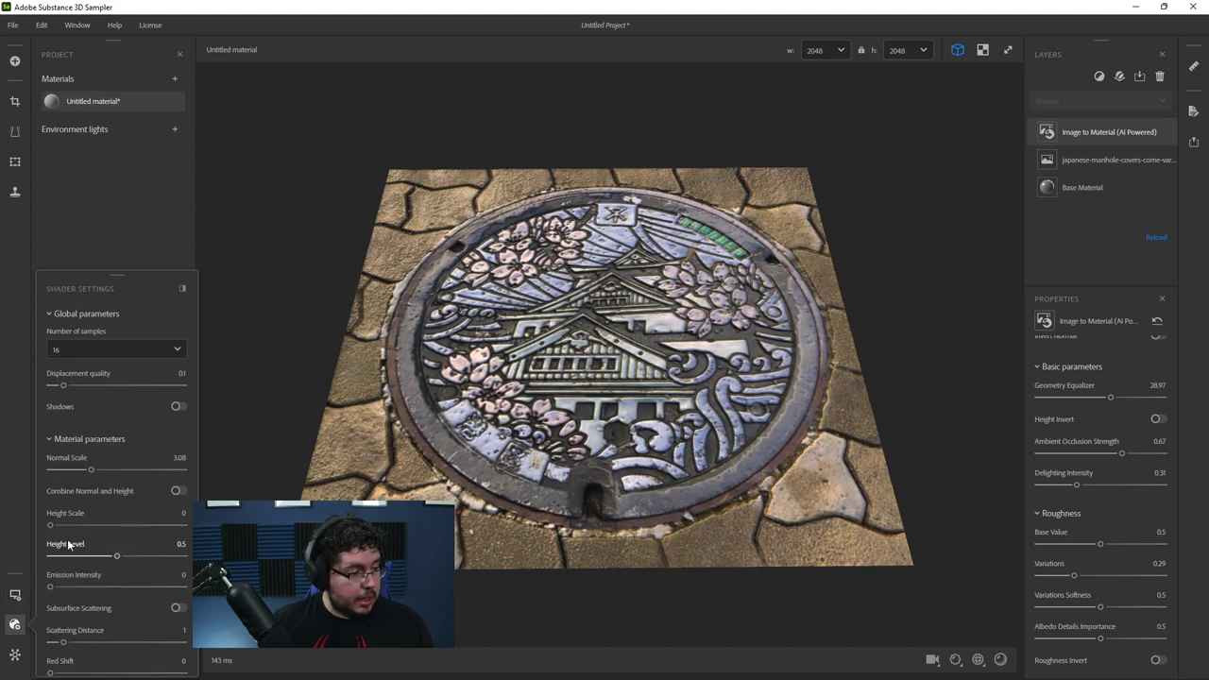
pyautogui.moveTo(54, 529); pyautogui.dragTo(63, 529)
pyautogui.moveTo(640, 553); pyautogui.dragTo(676, 370)
pyautogui.scroll(3, 626, 477)
pyautogui.scroll(-3, 135, 621)
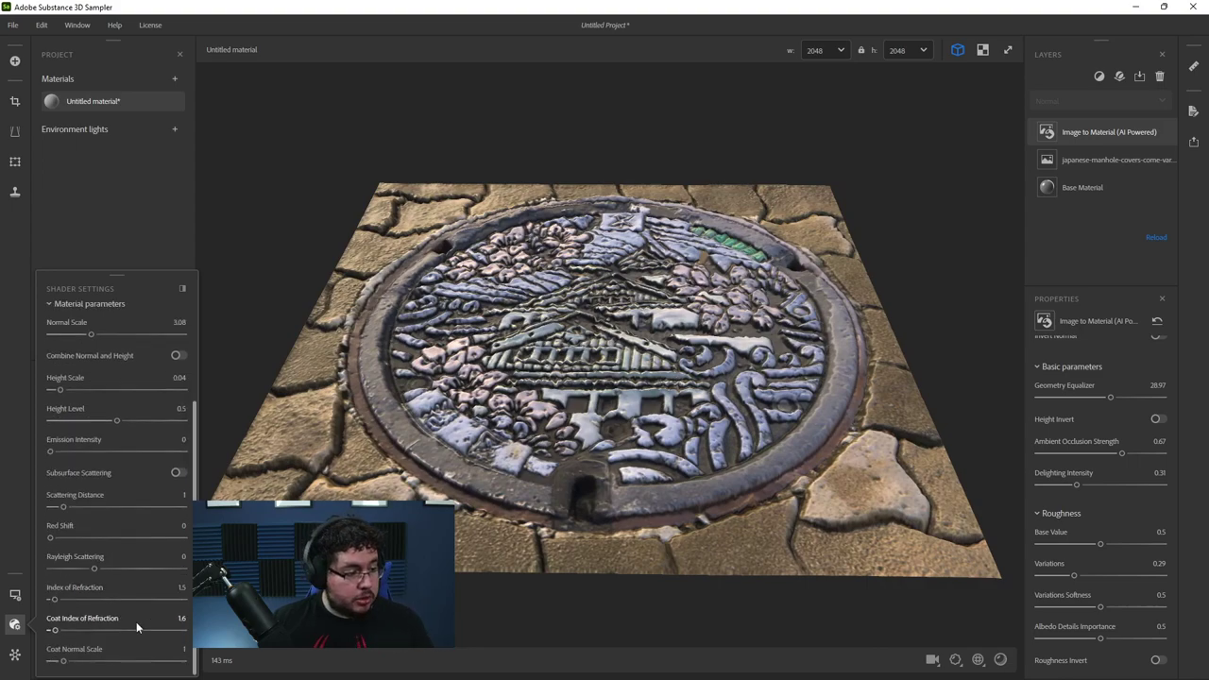
pyautogui.scroll(3, 151, 534)
pyautogui.moveTo(661, 406); pyautogui.dragTo(724, 382)
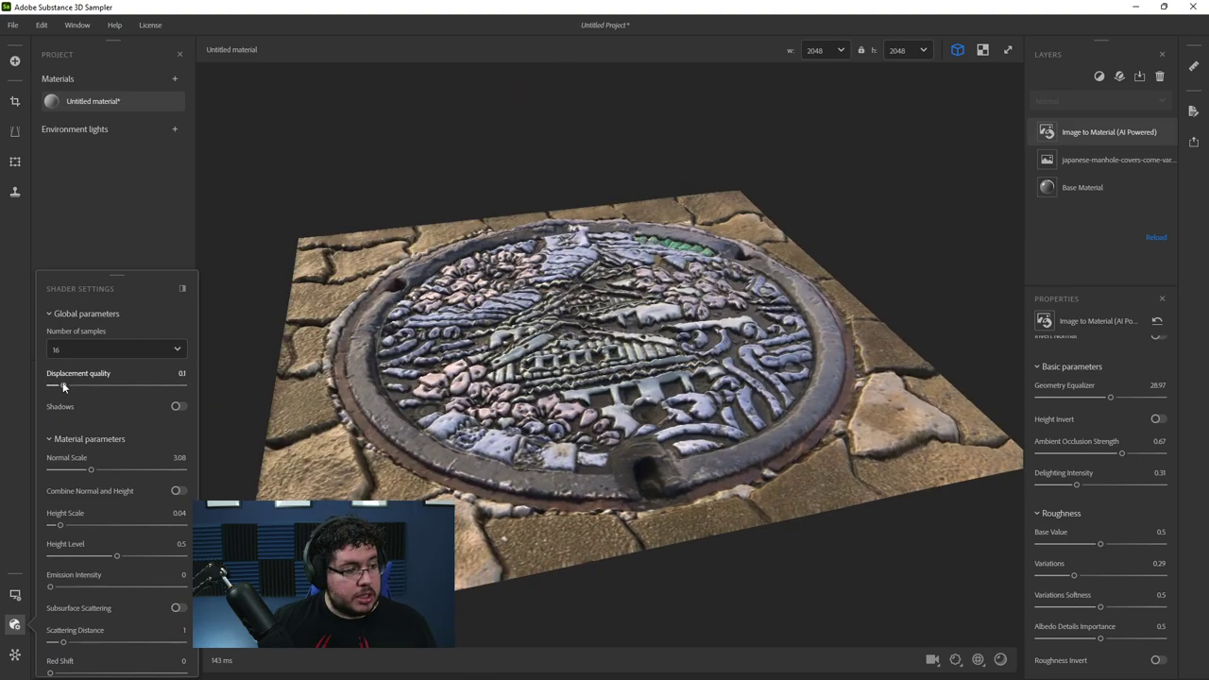
# Step: Set the displacement quality to 0.54 and reduce the height scale to 0.02
pyautogui.moveTo(58, 385); pyautogui.dragTo(122, 387)
pyautogui.moveTo(642, 406); pyautogui.dragTo(682, 479)
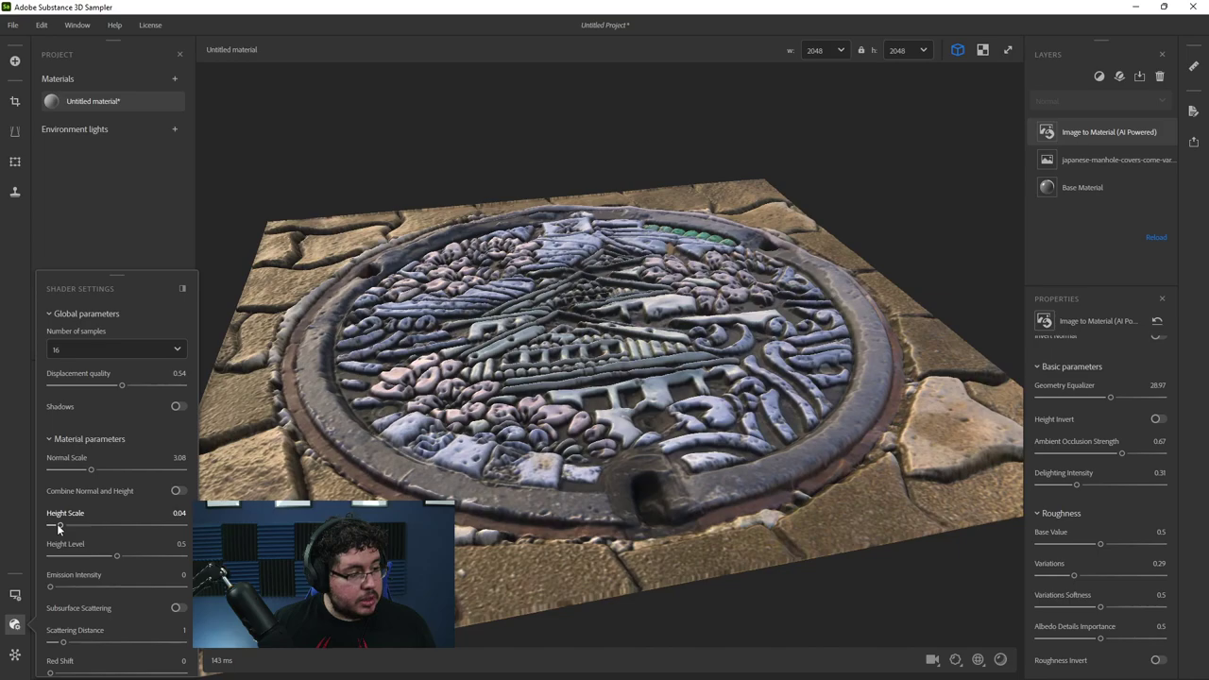
pyautogui.moveTo(57, 529); pyautogui.dragTo(54, 527)
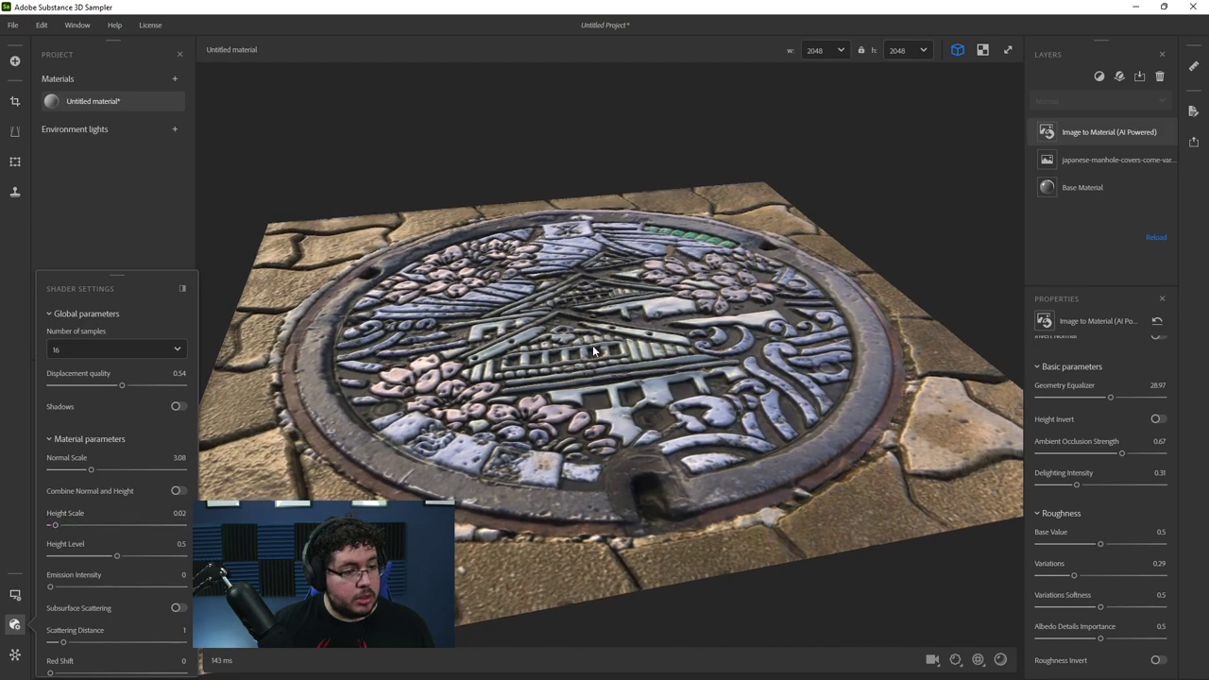
pyautogui.moveTo(593, 348); pyautogui.dragTo(563, 356)
# Step: Start exporting the manhole cover material and name the export JapaneseManholeCover
pyautogui.click(1194, 142)
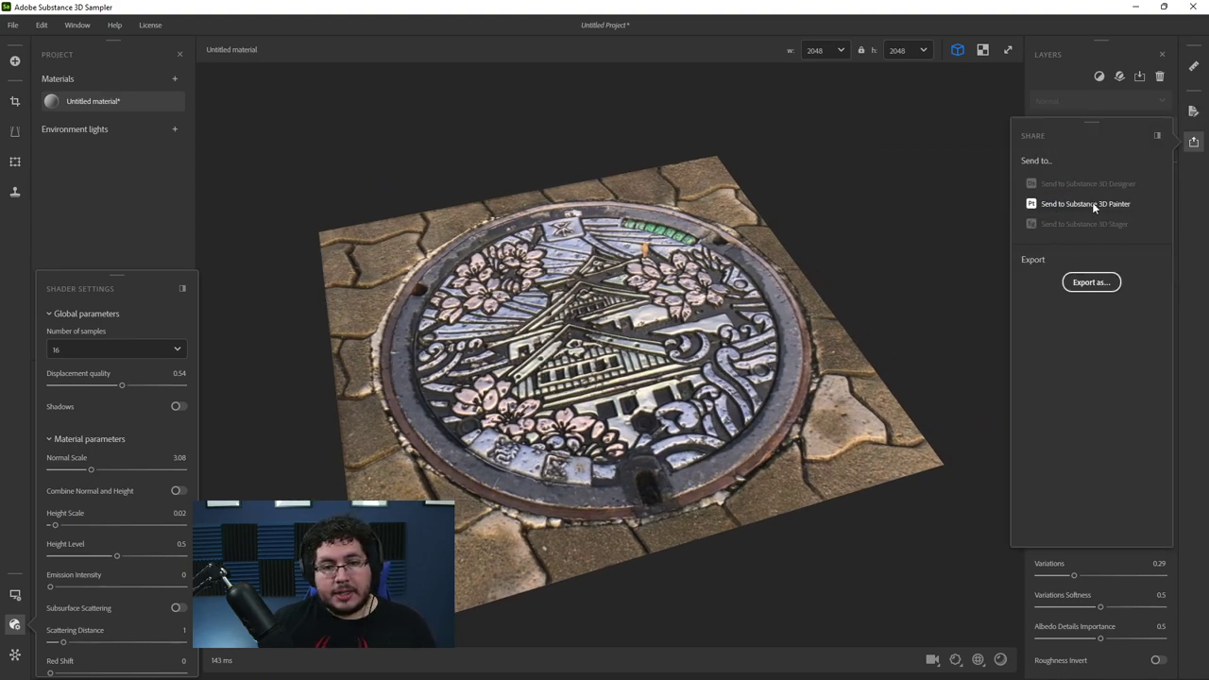
pyautogui.click(1088, 283)
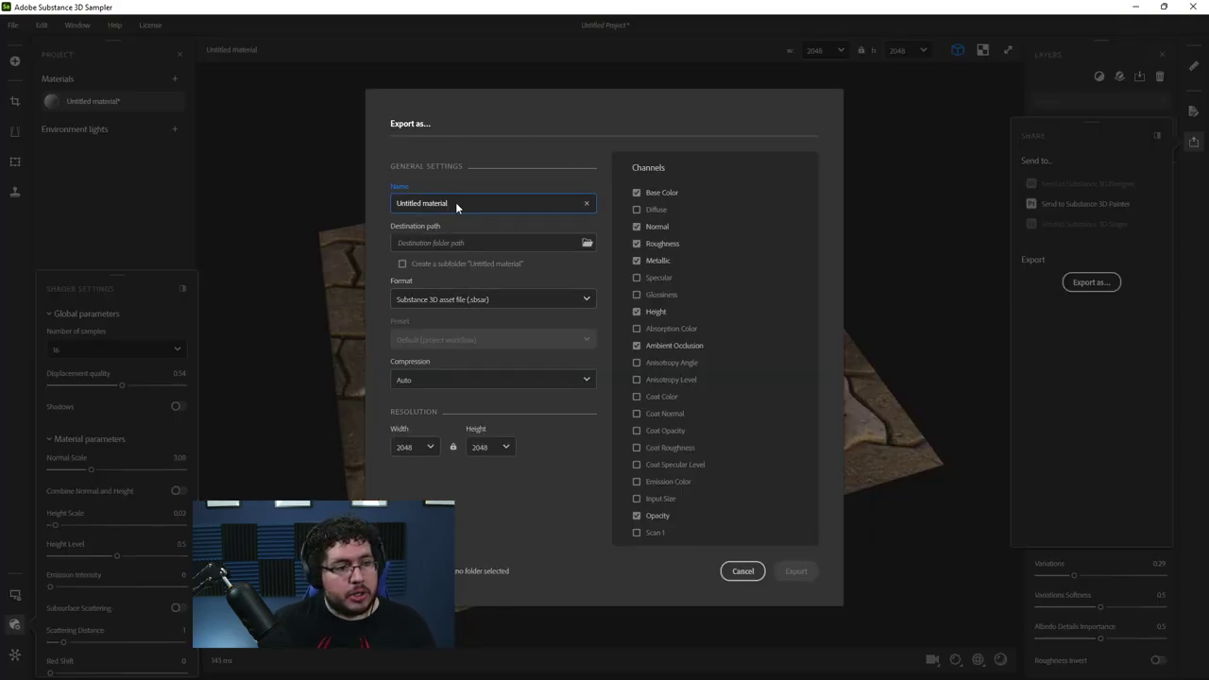
pyautogui.moveTo(486, 204); pyautogui.dragTo(370, 197)
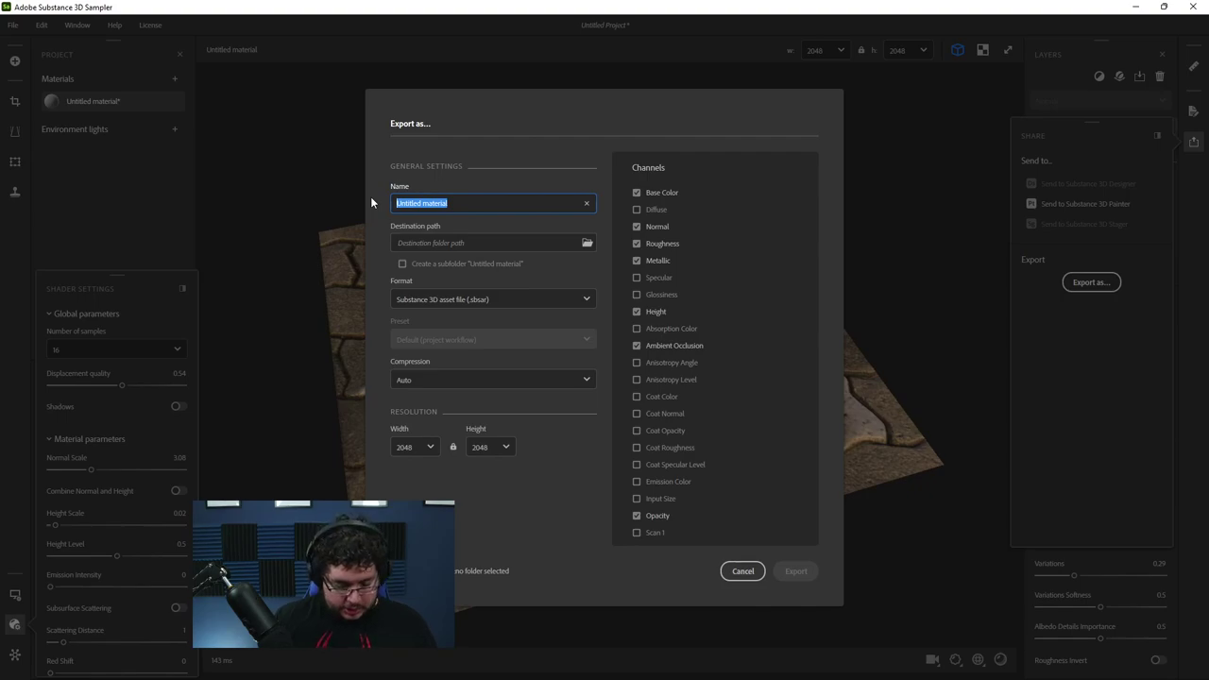
pyautogui.write('JapaneseManholeCo')
pyautogui.press('BackSpace')
pyautogui.press('BackSpace')
pyautogui.write('Cover')
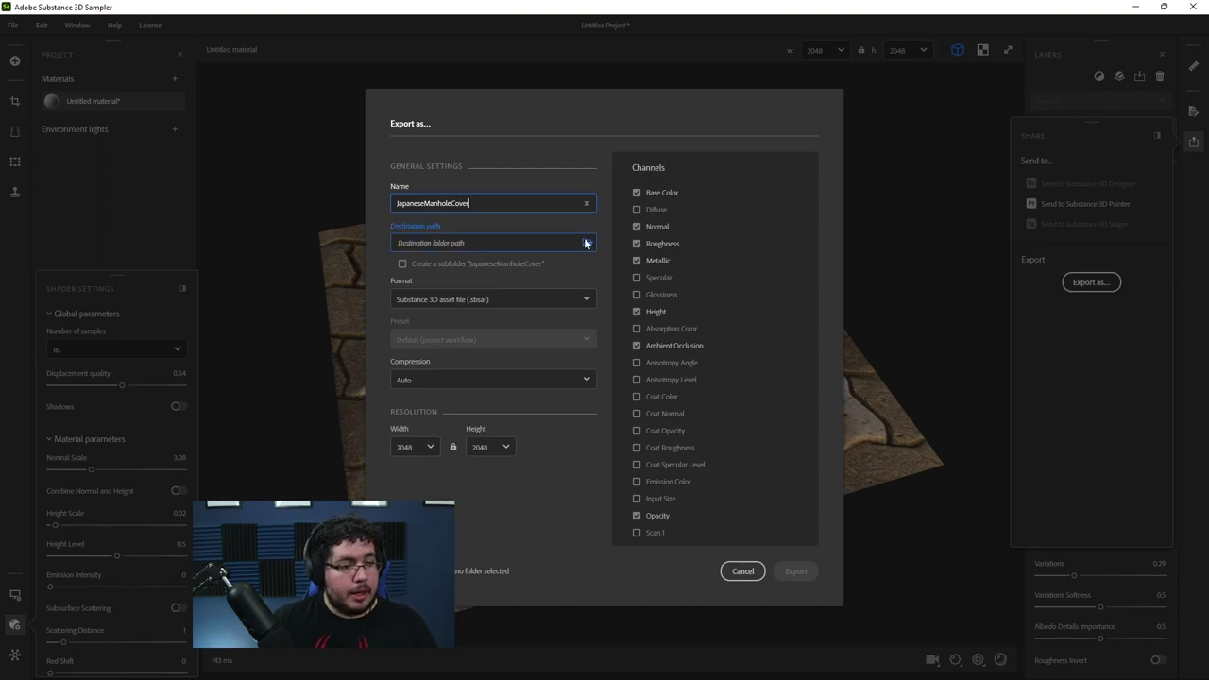
# Step: Set the export destination to H:\00_ProyectosCritical\2021\Nextut_Live\assets\ManHole, copying the path from File Explorer
pyautogui.click(585, 243)
pyautogui.hotkey('alt', 'Tab')
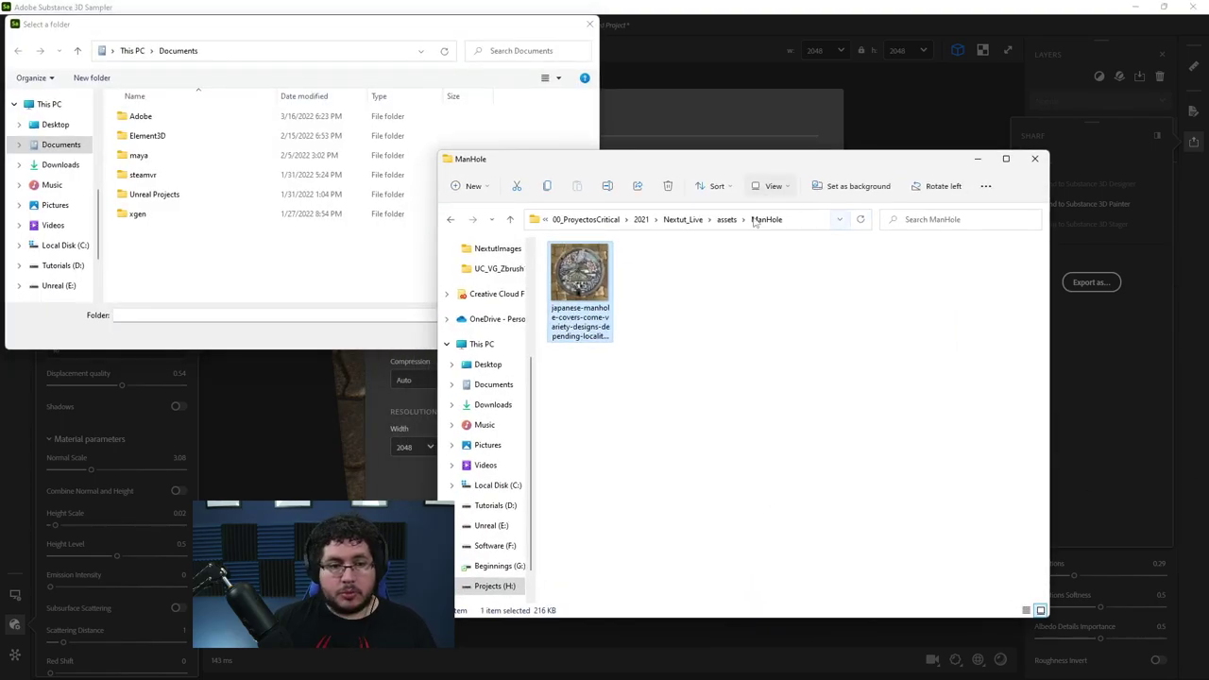
pyautogui.click(803, 219)
pyautogui.click(297, 50)
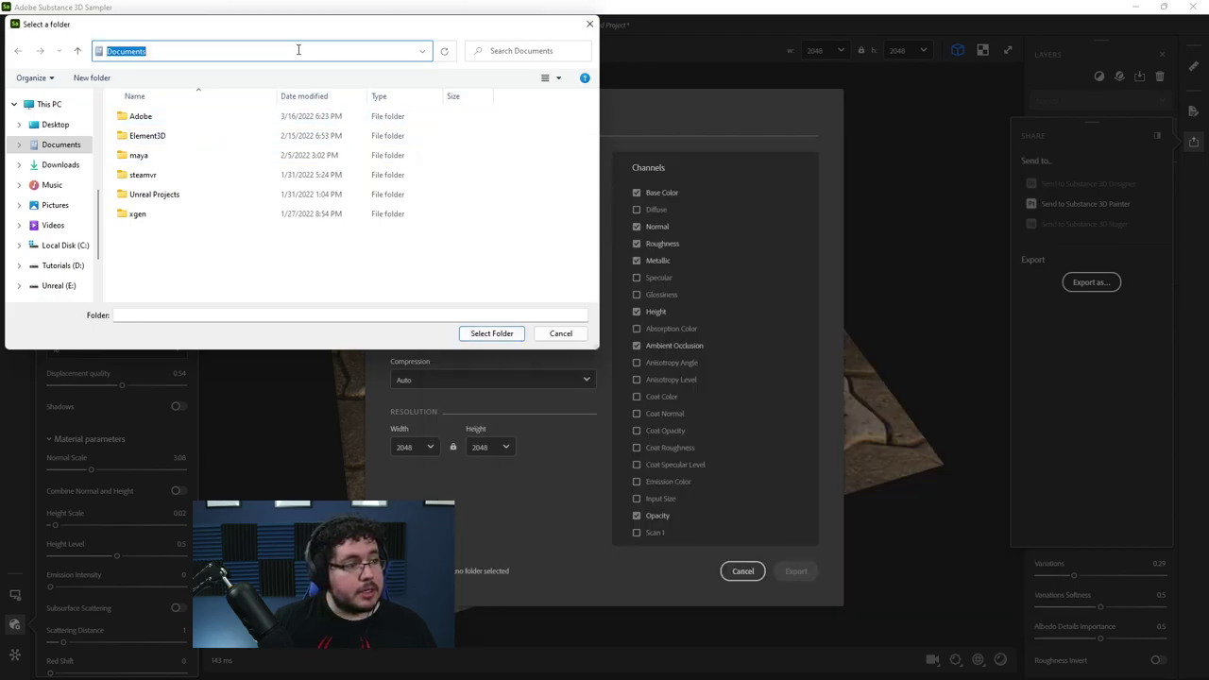
pyautogui.write('H:\\00_ProyectosCritical\\2021\\Nextut_Live\\assets\\ManHole')
pyautogui.press('Return')
pyautogui.click(491, 333)
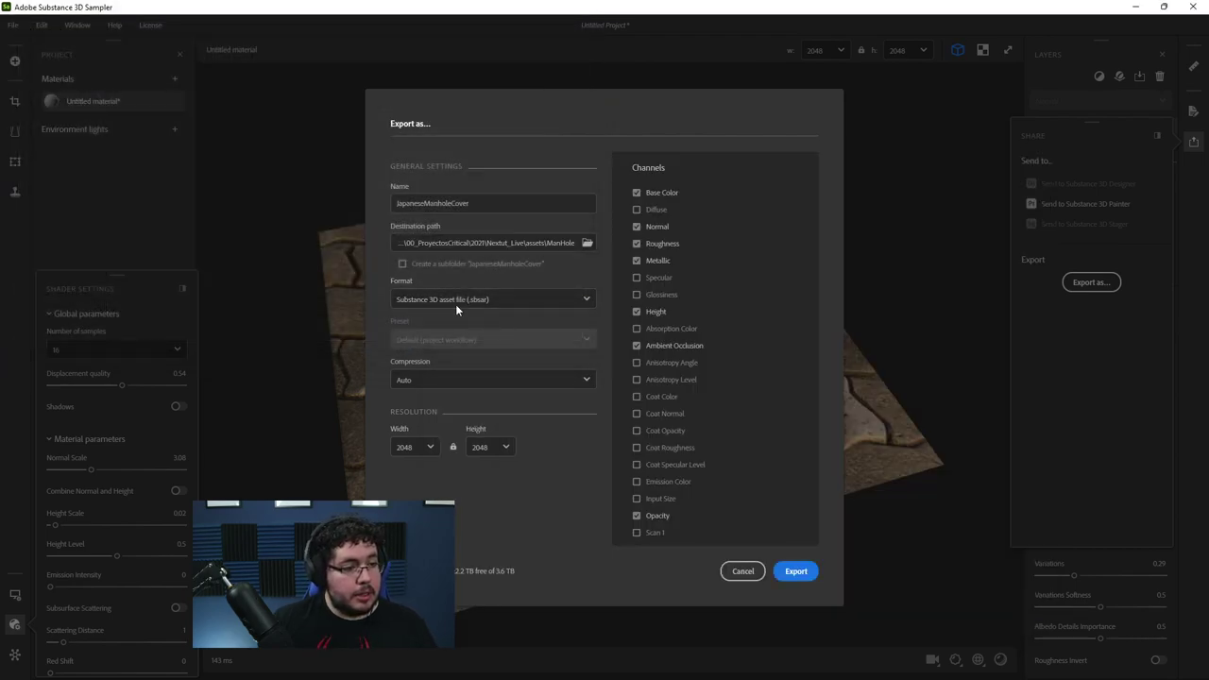
# Step: Choose JPEG as the export format and export the material's channel maps at 2048 × 2048
pyautogui.click(538, 298)
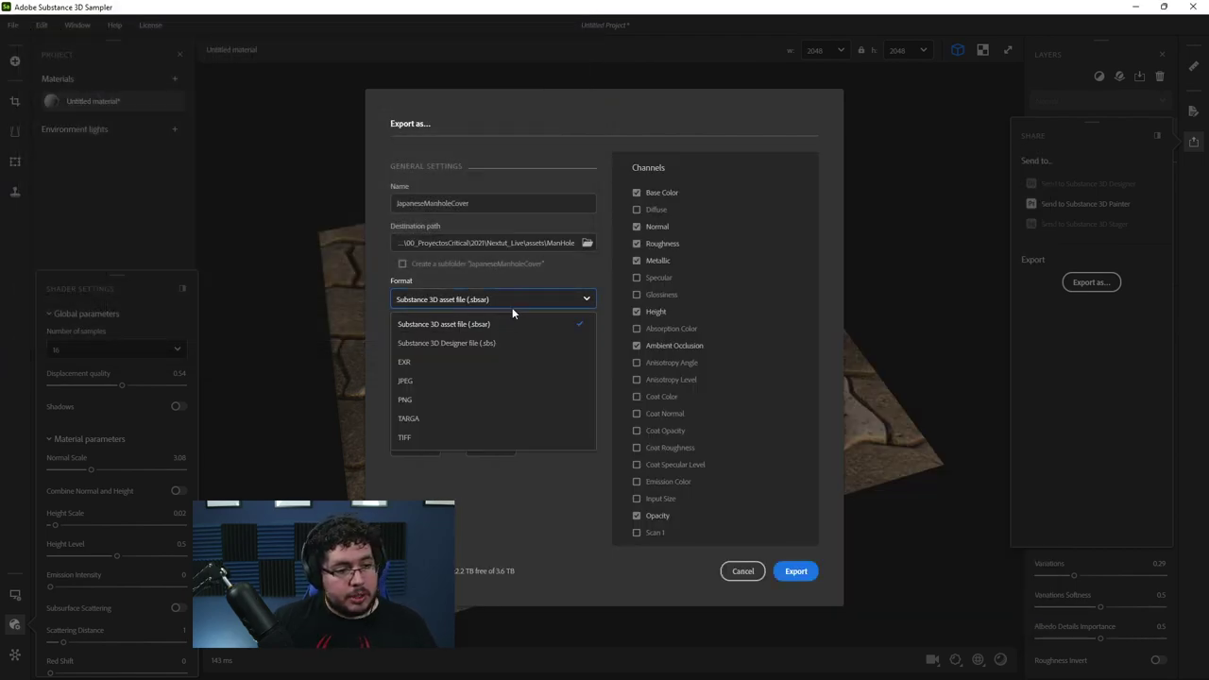
pyautogui.click(421, 382)
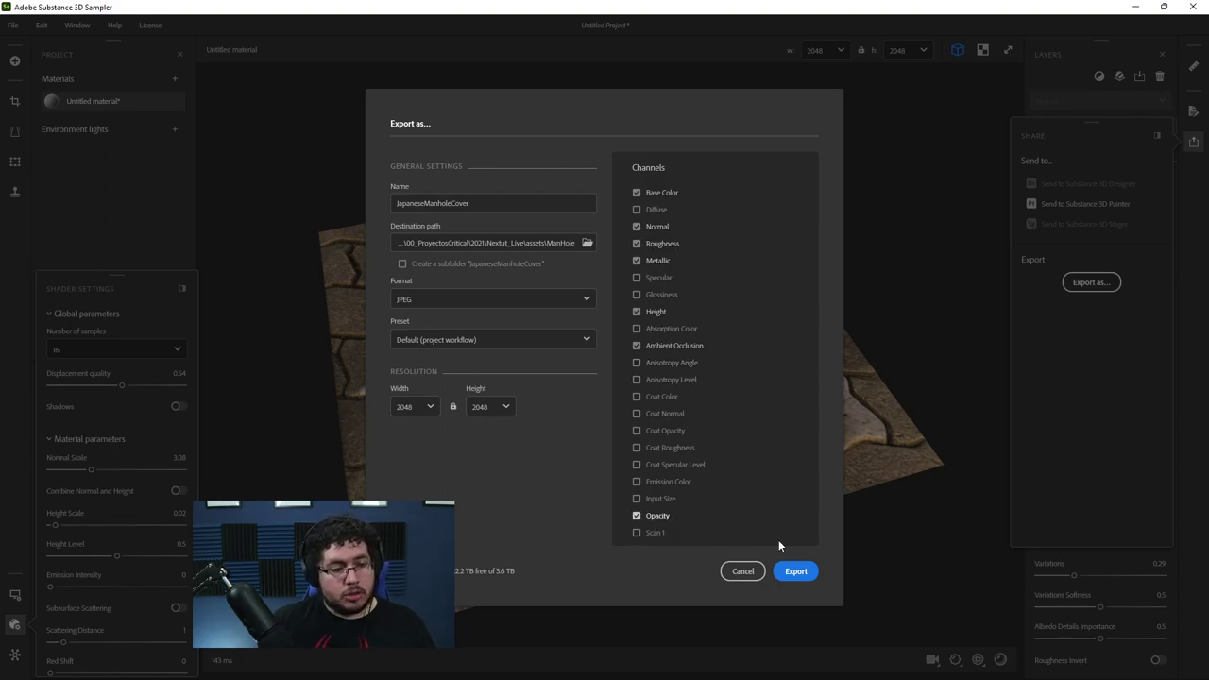
pyautogui.click(796, 572)
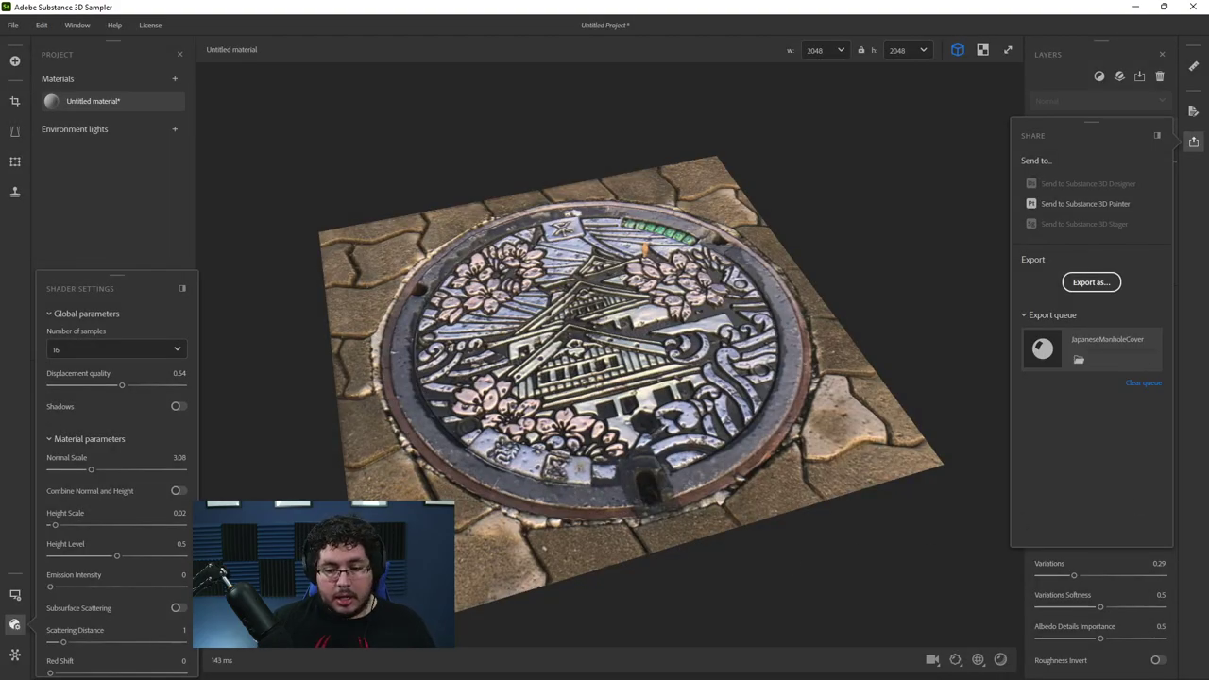
# Step: Open the export folder and view the exported maps one after another, from the base color through to the original photo
pyautogui.click(1078, 359)
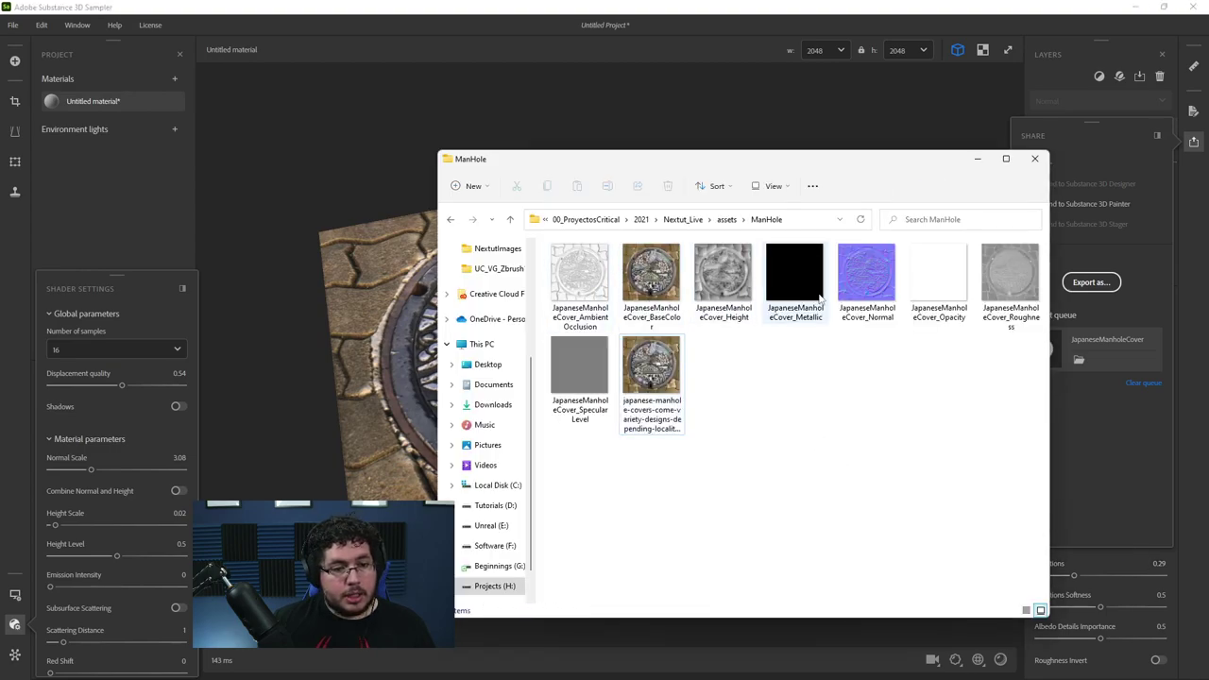
pyautogui.doubleClick(650, 274)
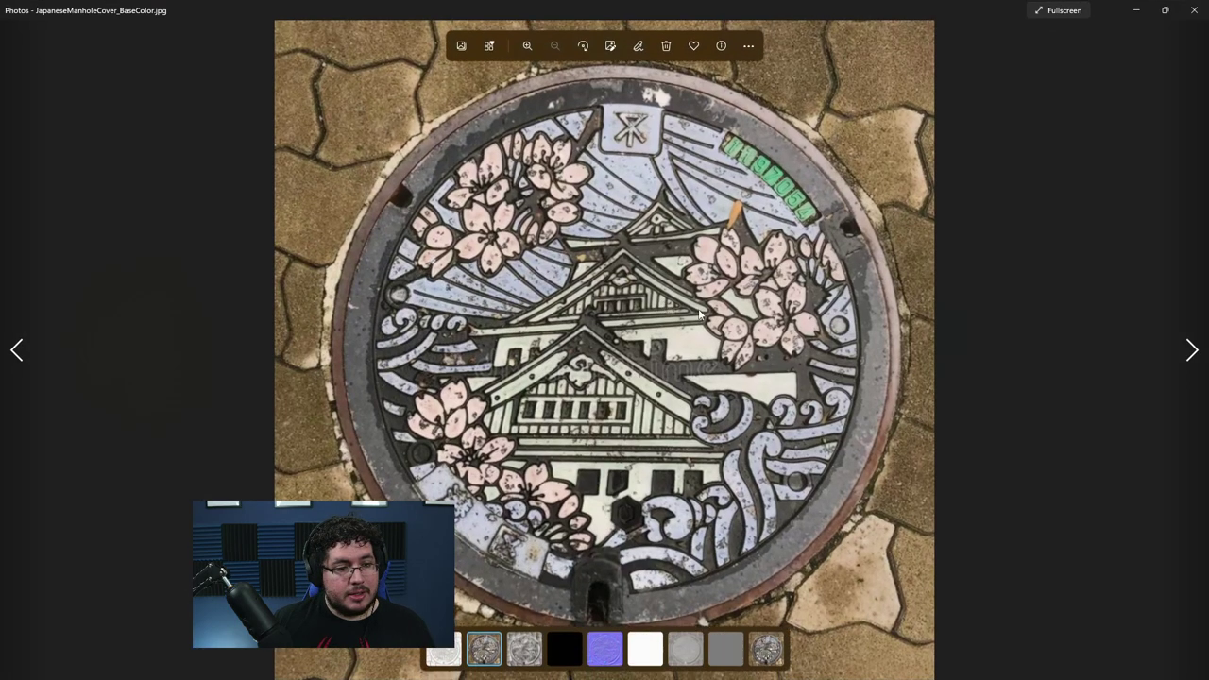
pyautogui.click(1191, 348)
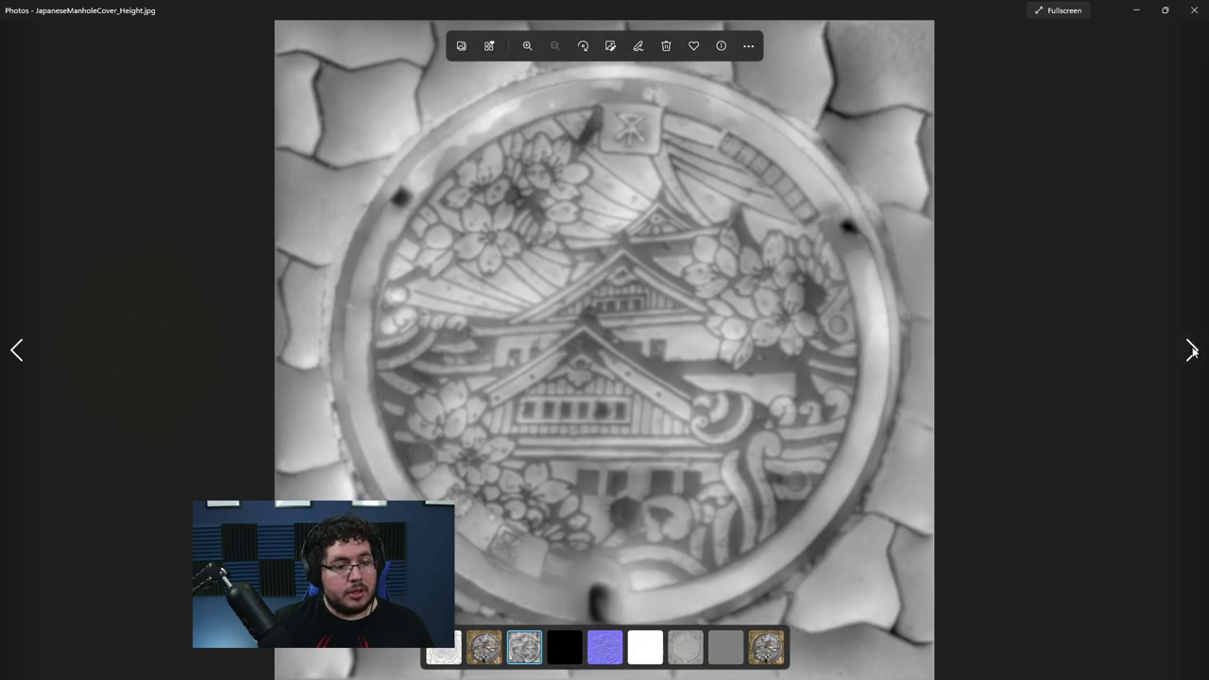
pyautogui.click(1192, 350)
pyautogui.click(1192, 349)
pyautogui.click(1191, 349)
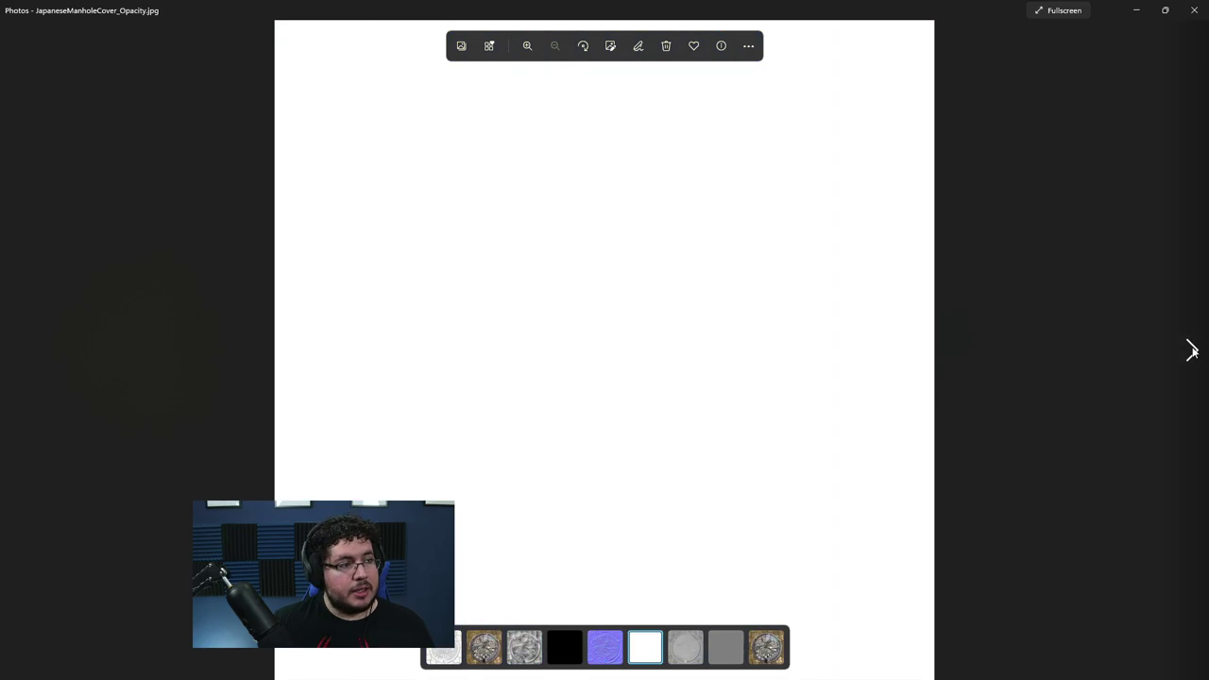
pyautogui.click(1192, 351)
pyautogui.click(1191, 350)
pyautogui.click(1192, 351)
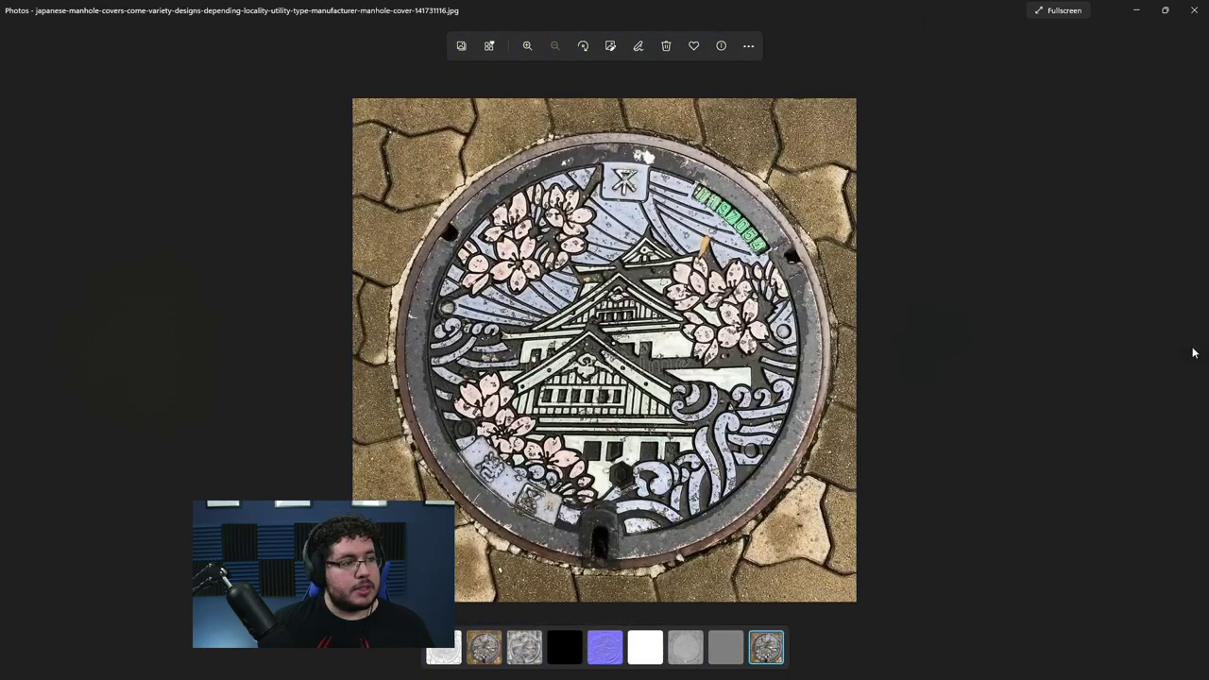
# Step: Examine the original manhole cover photo up close, then close the image viewer
pyautogui.scroll(3, 666, 452)
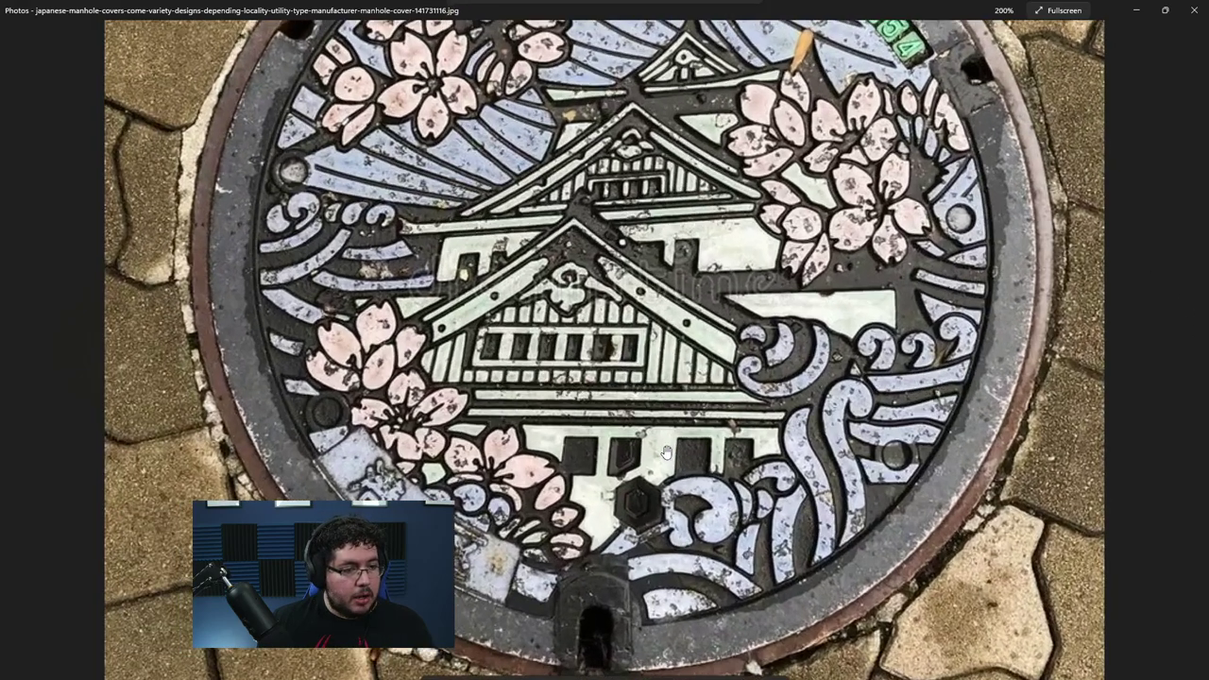
pyautogui.moveTo(697, 227); pyautogui.dragTo(700, 340)
pyautogui.scroll(-3, 822, 251)
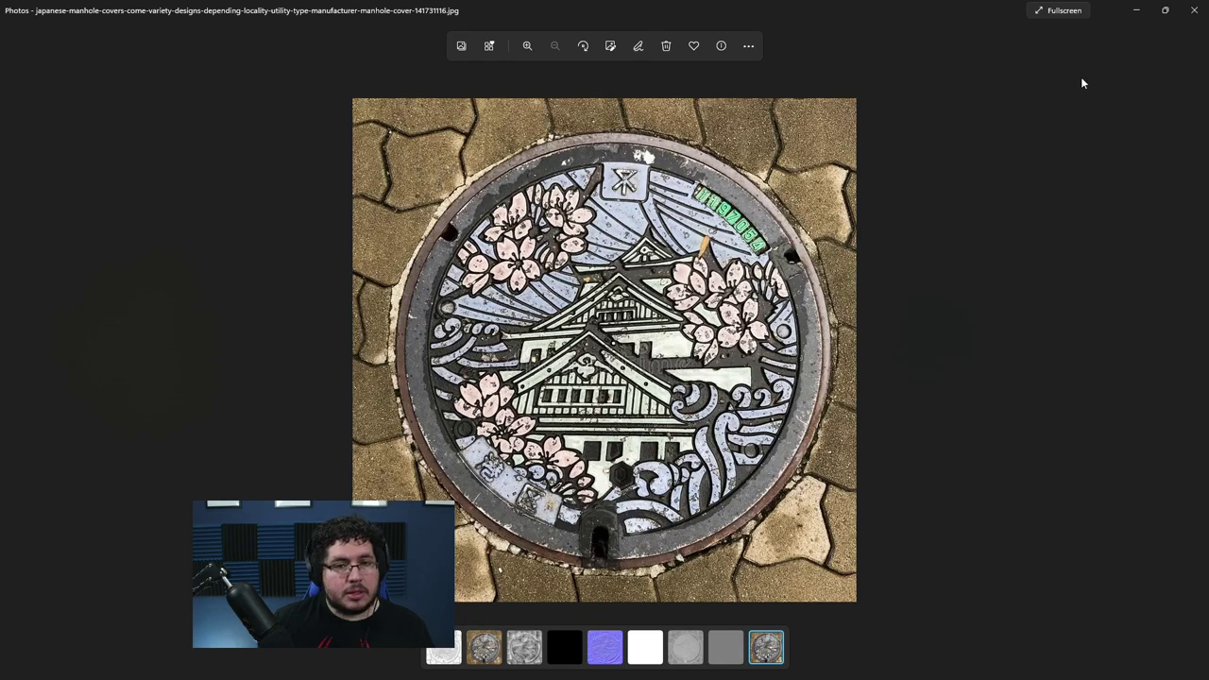
pyautogui.click(1194, 9)
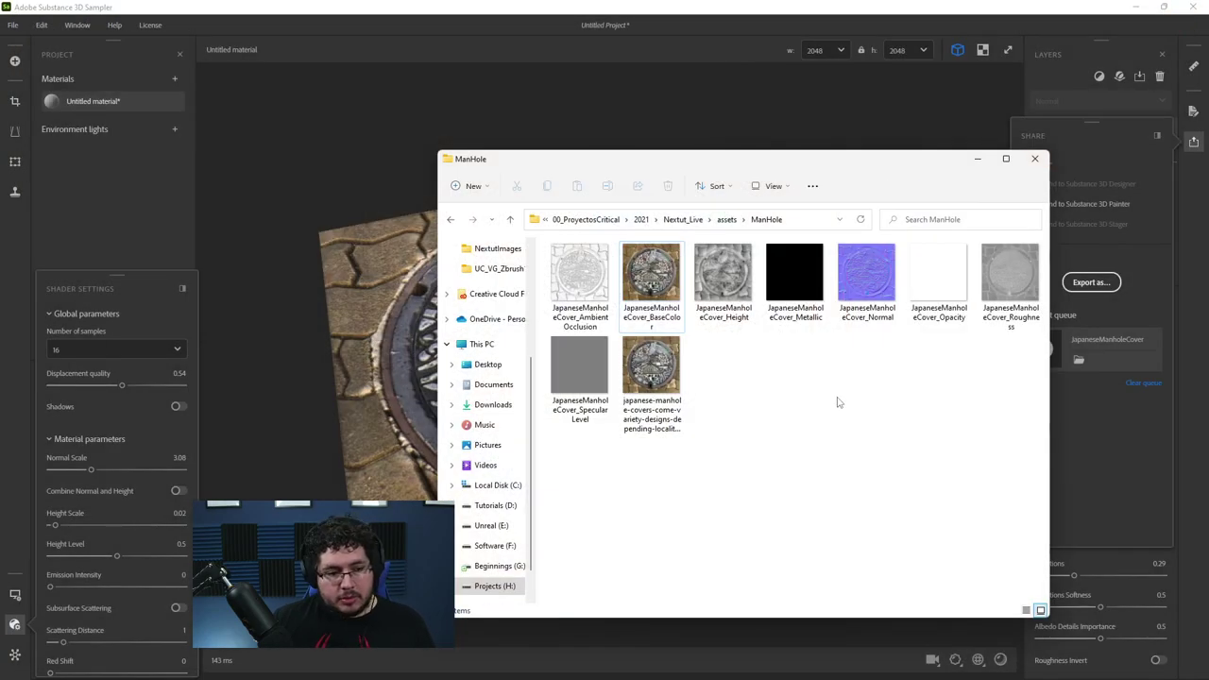
# Step: View the exported JapaneseManholeCover_Roughness map at full size and close the image viewer
pyautogui.doubleClick(1010, 273)
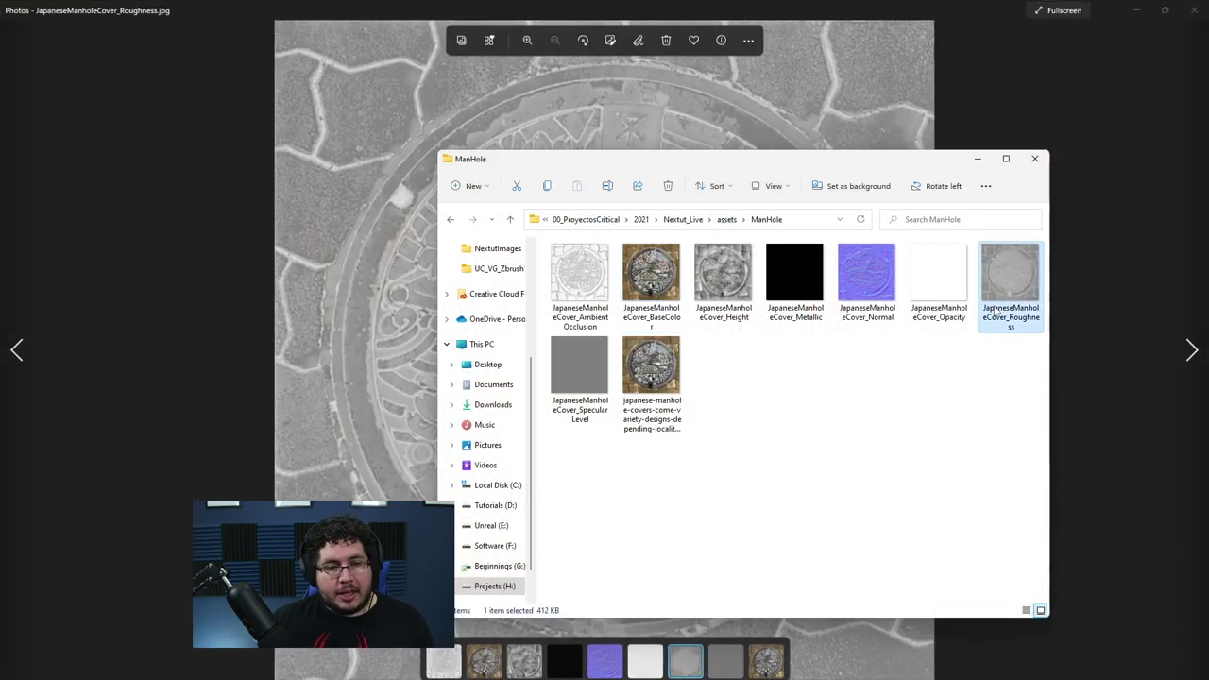
pyautogui.click(358, 304)
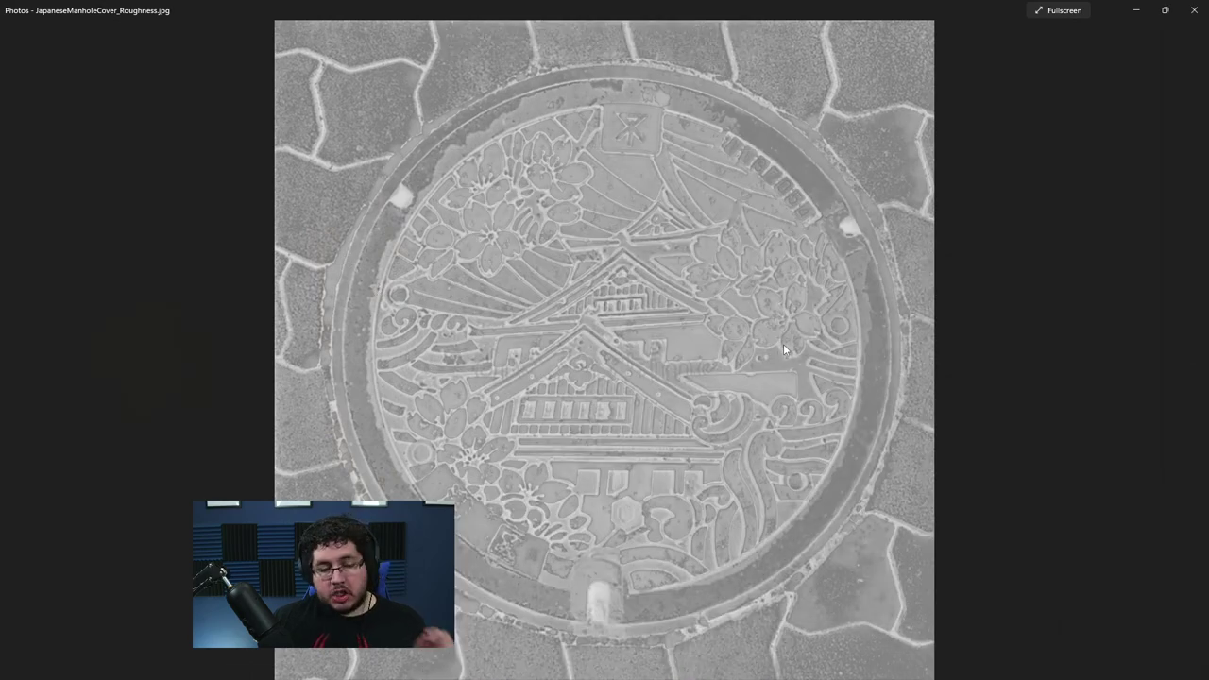
pyautogui.click(1193, 9)
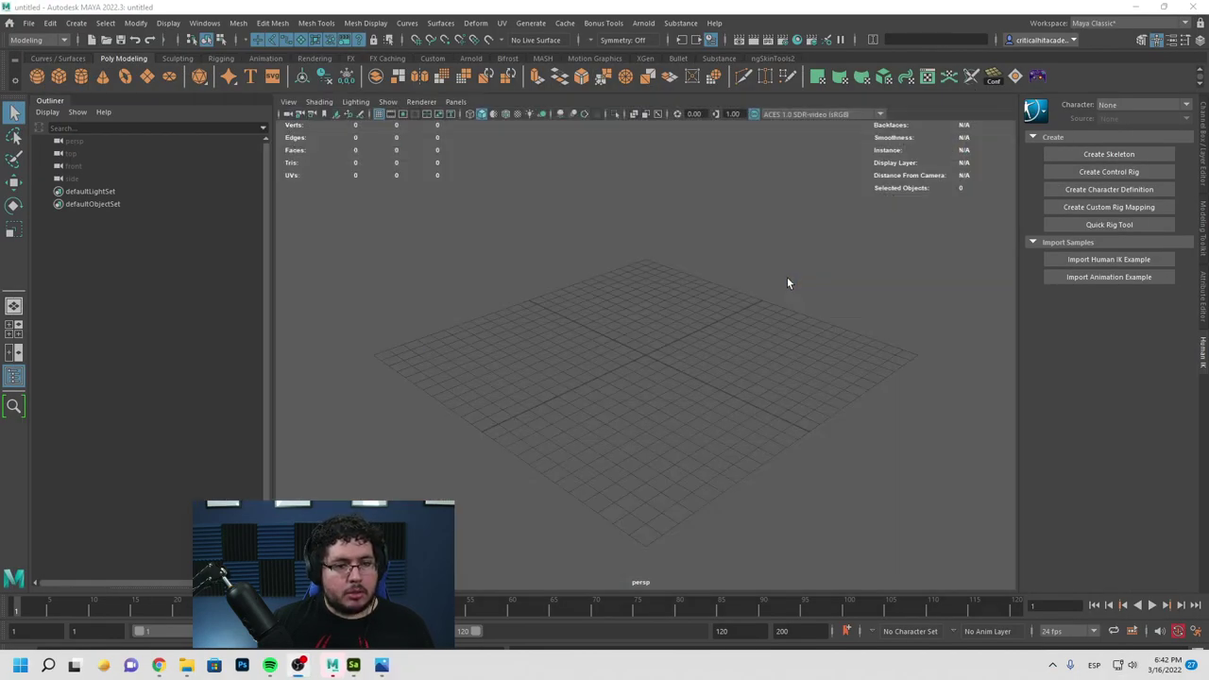
# Step: Switch to Maya, create a polygon disc at the grid centre, and assign a new Lambert material to it
pyautogui.keyDown('alt'); pyautogui.moveTo(795, 270); pyautogui.dragTo(752, 413); pyautogui.keyUp('alt')
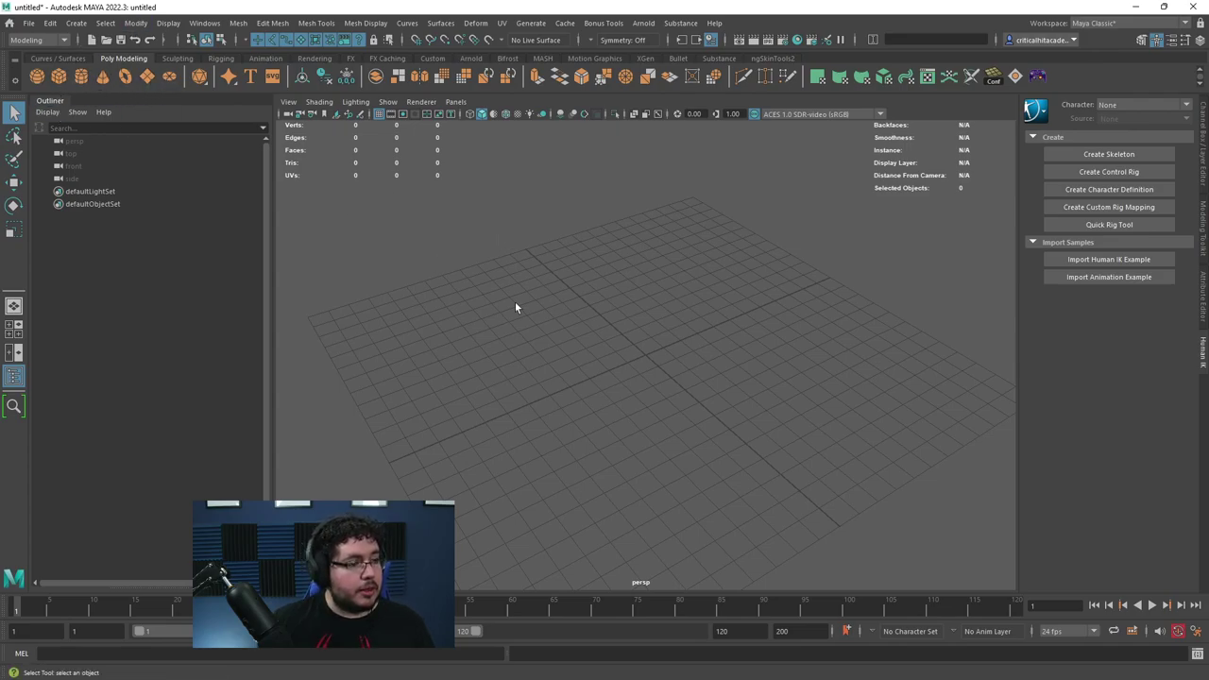
pyautogui.moveTo(645, 355); pyautogui.dragTo(812, 323)
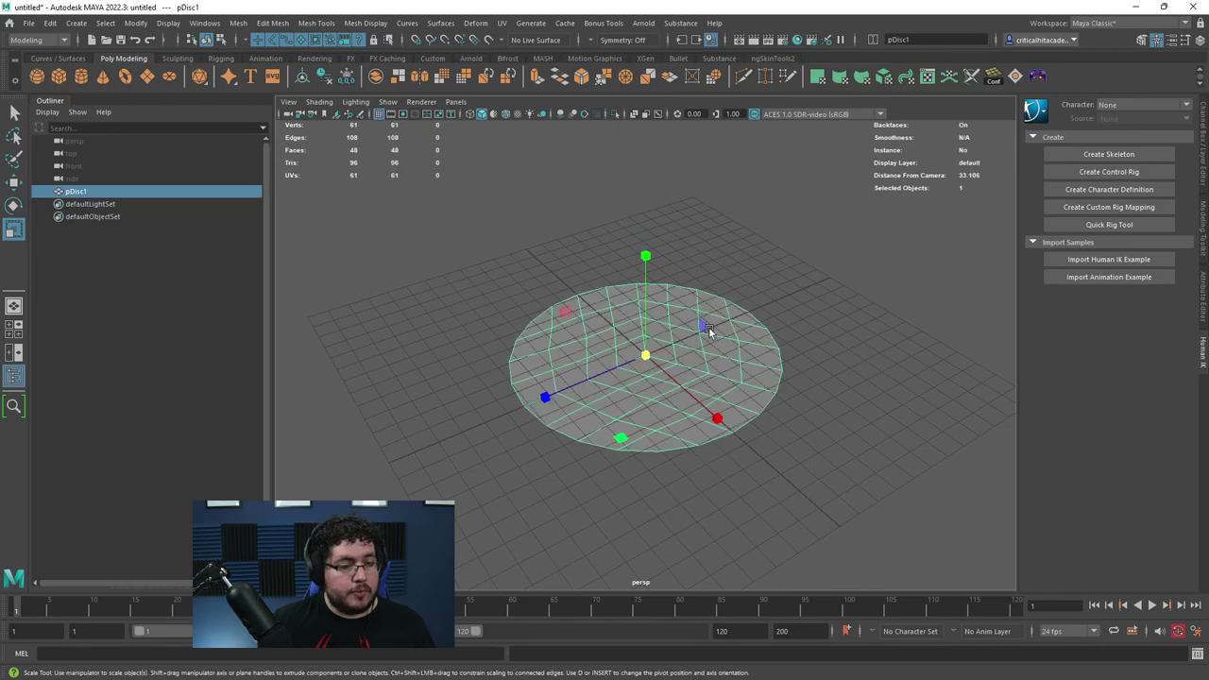
pyautogui.moveTo(710, 329); pyautogui.dragTo(703, 646, button='right')
pyautogui.click(506, 325)
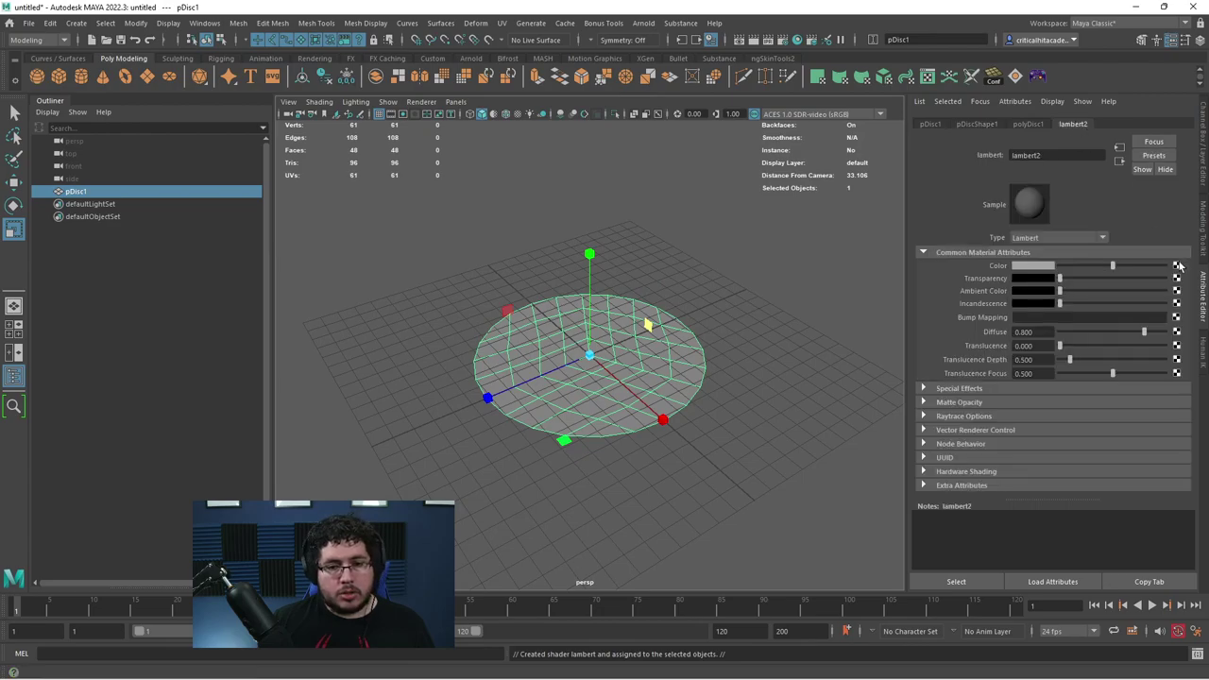
# Step: Connect a file texture to the Lambert's color and load JapaneseManholeCover_BaseColor.jpg from the assets\ManHole folder
pyautogui.click(1176, 265)
pyautogui.click(506, 339)
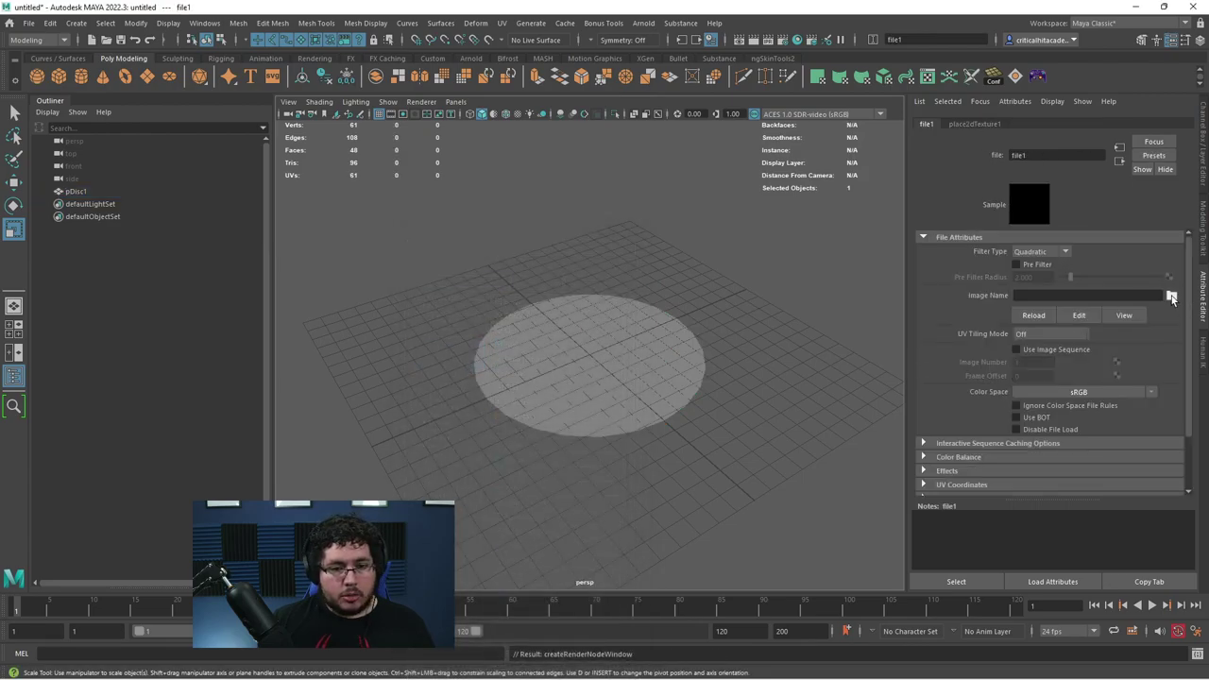
pyautogui.click(1171, 297)
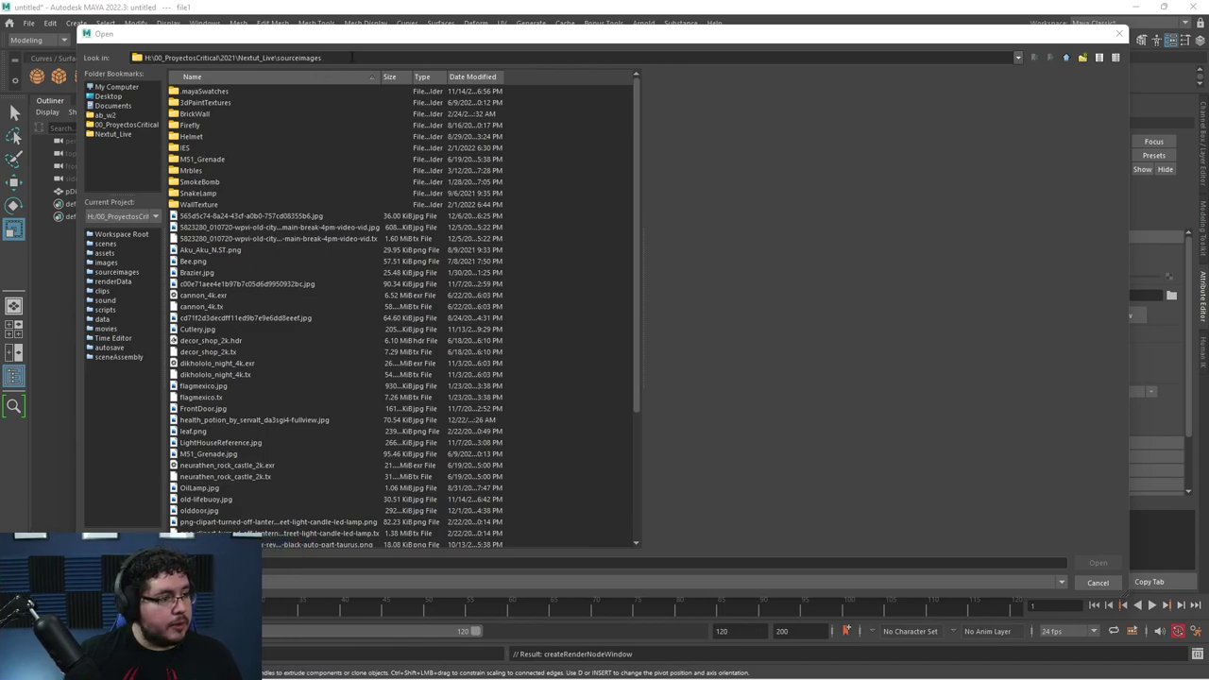
pyautogui.tripleClick(375, 58)
pyautogui.write('H:\\00_ProyectosCritical\\2021\\Nextut_Live\\assets\\ManHole')
pyautogui.press('Return')
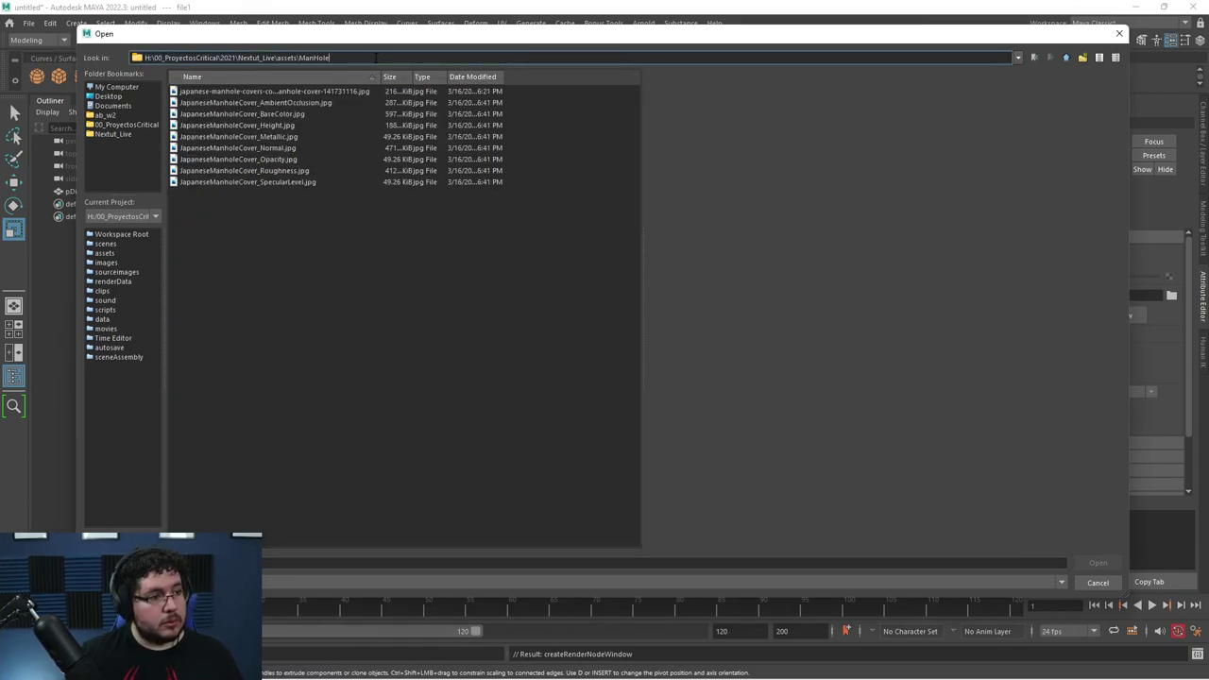
pyautogui.click(287, 115)
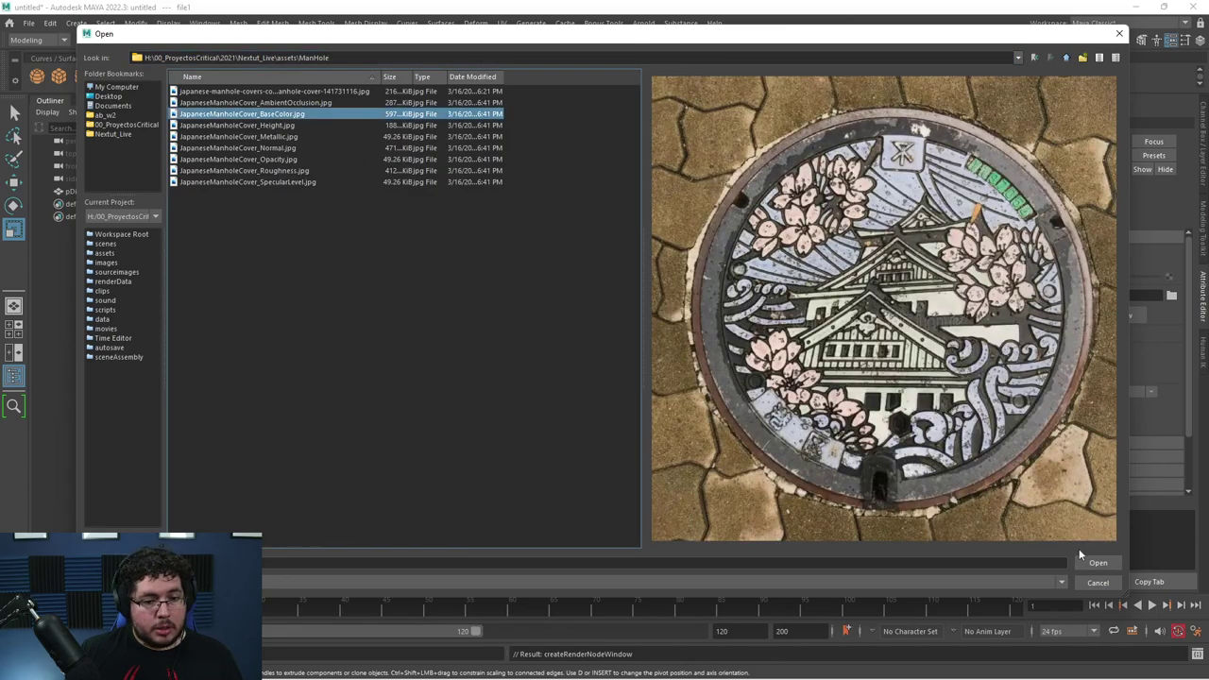
pyautogui.click(1096, 561)
# Step: Turn on textured display and look at the manhole texture on the disc up close
pyautogui.press('6')
pyautogui.scroll(5, 683, 333)
pyautogui.keyDown('alt'); pyautogui.moveTo(683, 332); pyautogui.dragTo(655, 395); pyautogui.keyUp('alt')
# Step: Open the disc in the UV Editor, select its whole UV shell, and display the base color image behind it
pyautogui.click(654, 399)
pyautogui.click(501, 23)
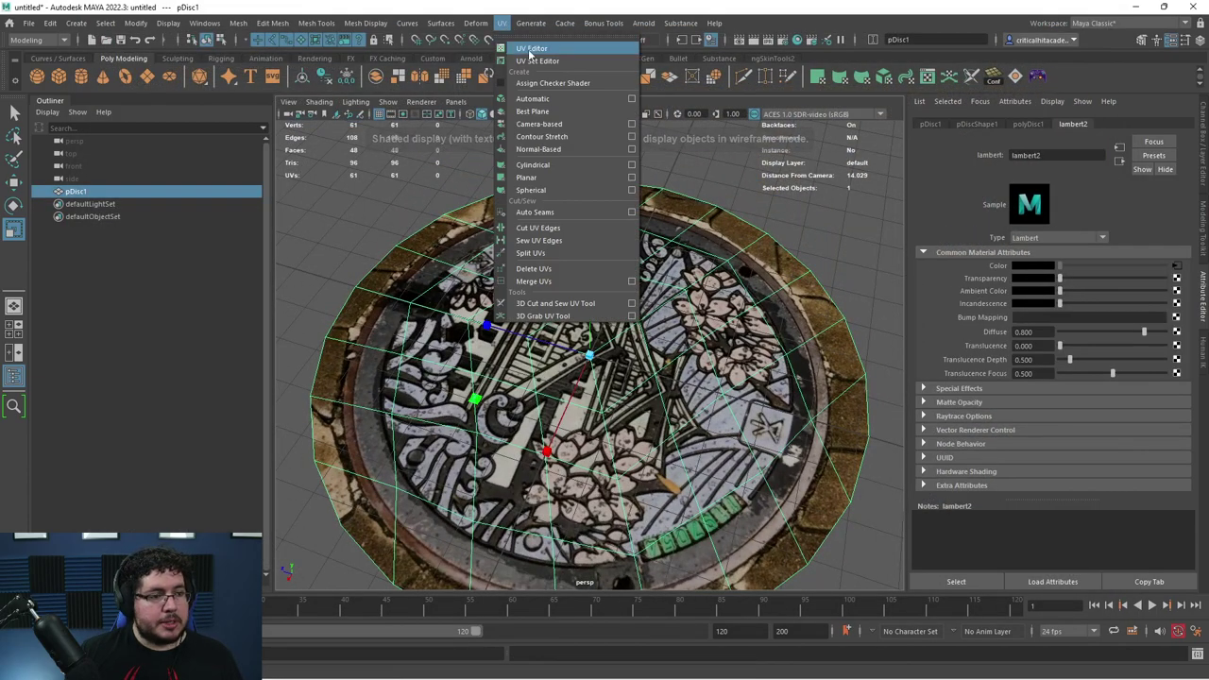
pyautogui.click(530, 48)
pyautogui.moveTo(463, 242); pyautogui.dragTo(902, 296)
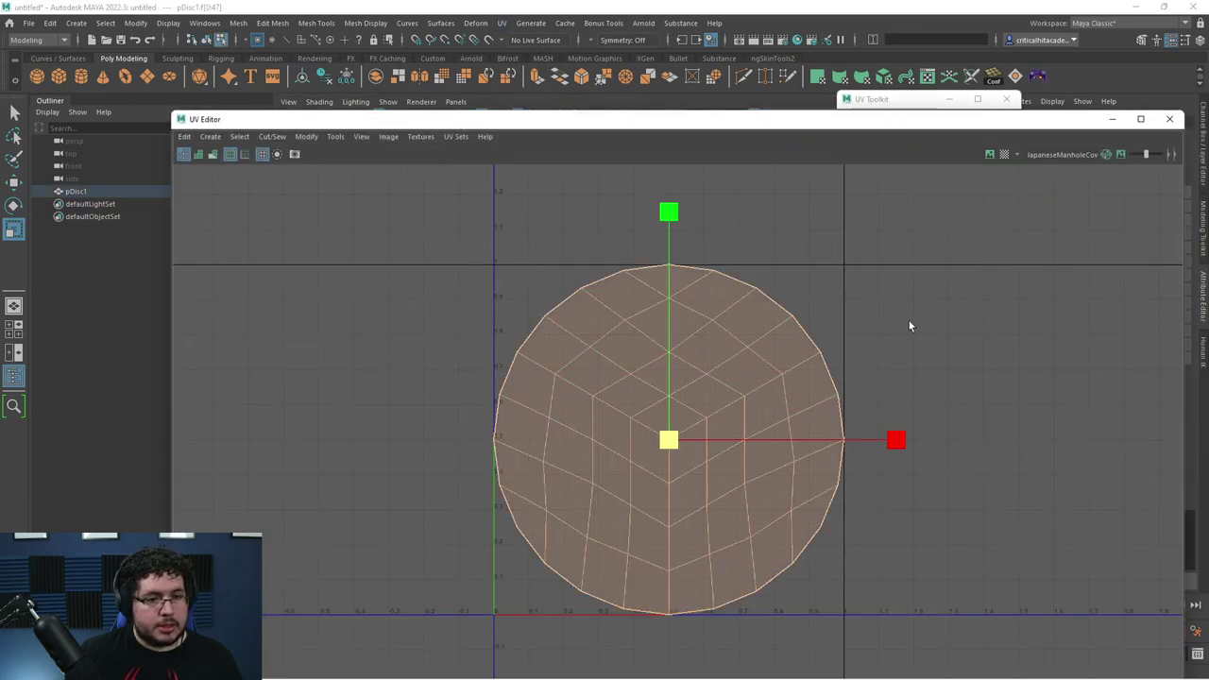
pyautogui.click(989, 155)
pyautogui.press('f')
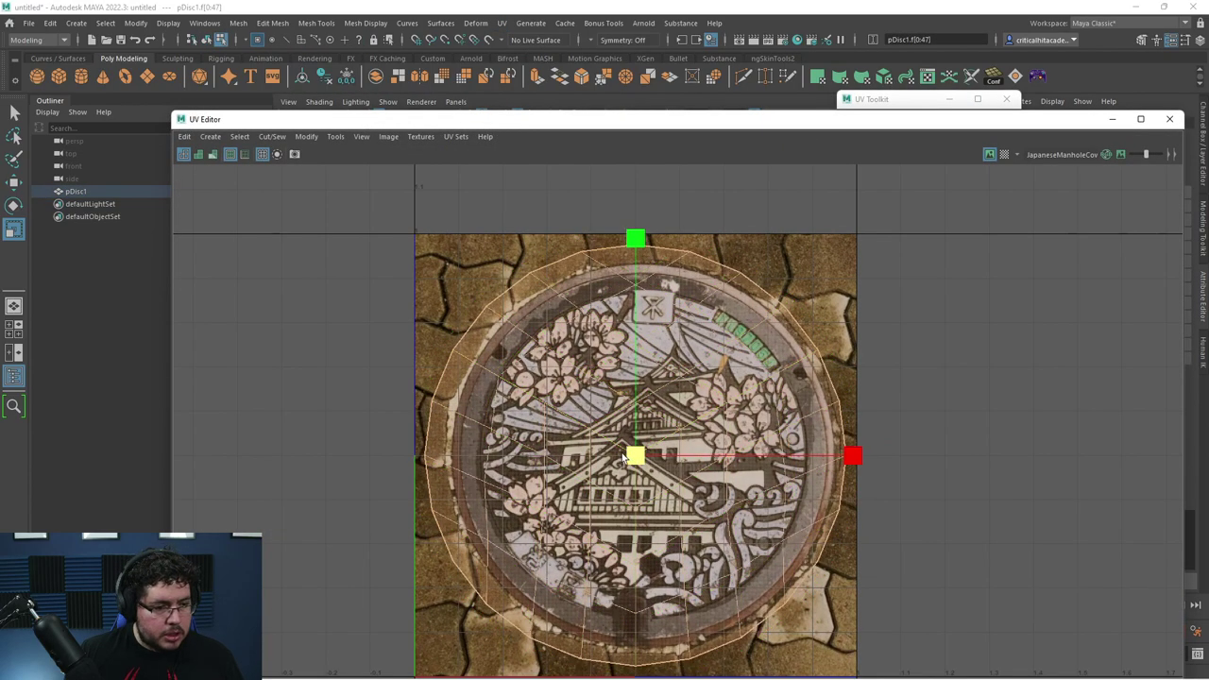
# Step: Scale down and shift the disc's UV shell to fit inside the manhole cover's rim, then minimize the UV Editor
pyautogui.moveTo(605, 454); pyautogui.dragTo(593, 449, button='middle')
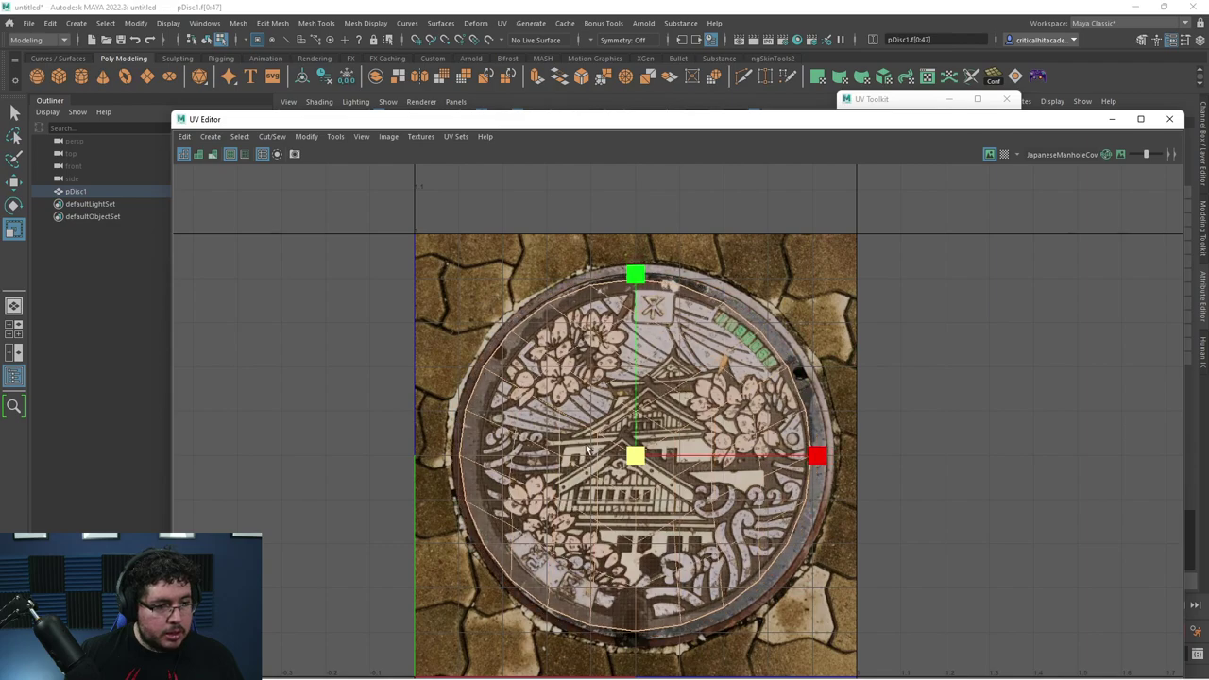
pyautogui.press('w')
pyautogui.moveTo(635, 456); pyautogui.dragTo(642, 458)
pyautogui.press('r')
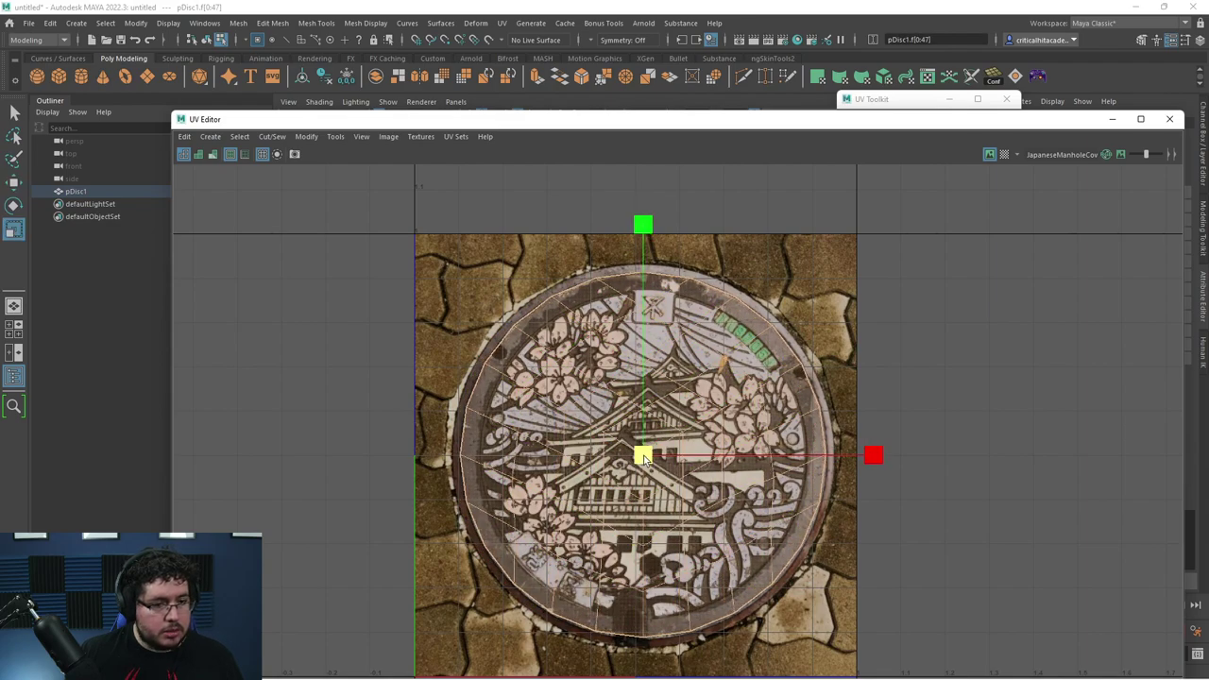
pyautogui.press('w')
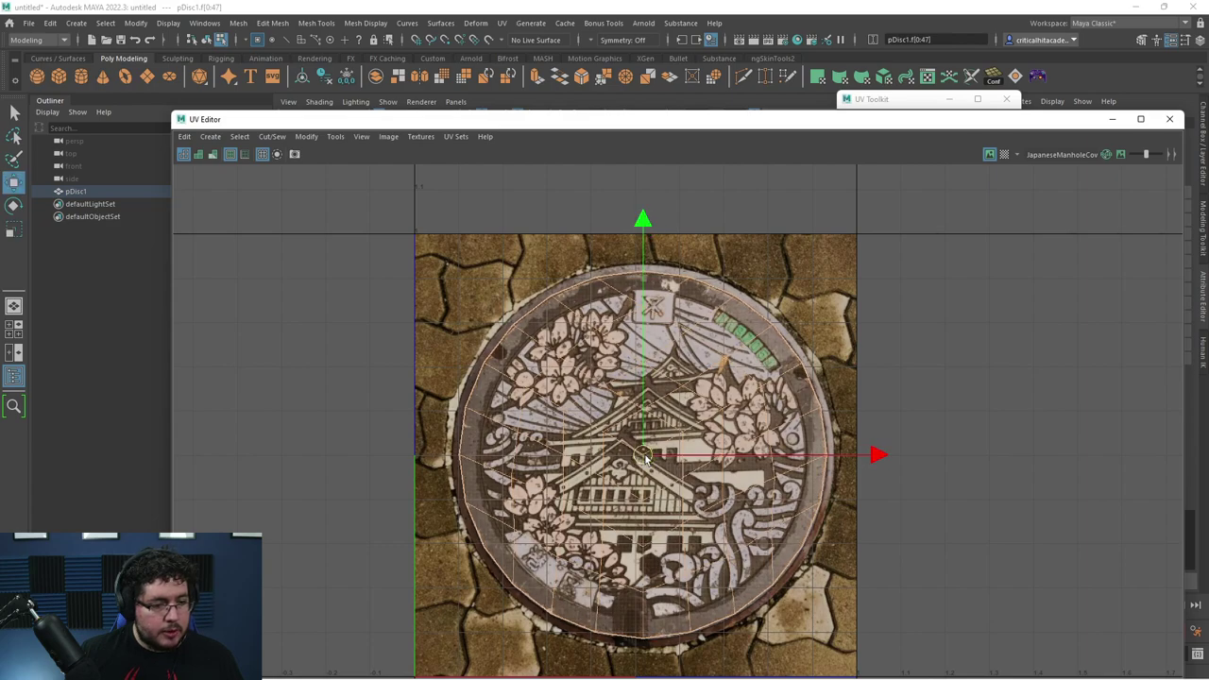
pyautogui.click(1112, 122)
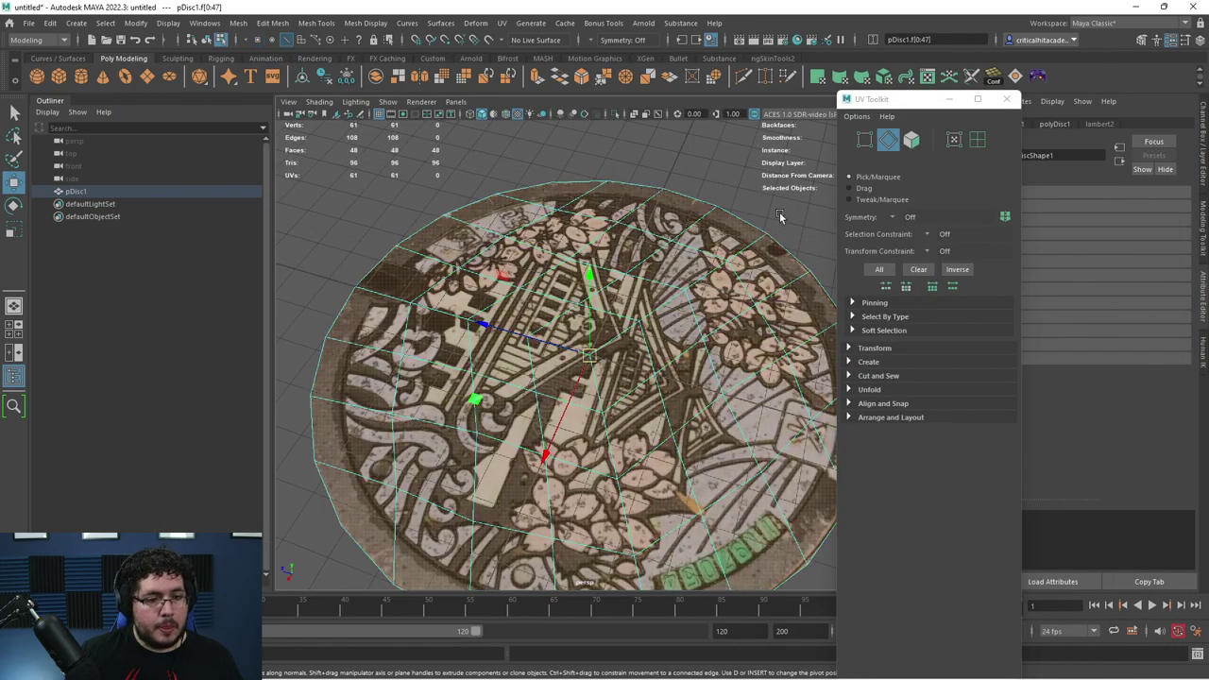
# Step: Extrude the disc's whole outer border edge loop downward to form a thin side wall, and adjust the extruded edges' scale
pyautogui.click(780, 216)
pyautogui.scroll(-5, 756, 284)
pyautogui.keyDown('alt'); pyautogui.moveTo(675, 288); pyautogui.dragTo(681, 320); pyautogui.keyUp('alt')
pyautogui.moveTo(681, 320); pyautogui.dragTo(758, 264, button='right')
pyautogui.scroll(3, 717, 283)
pyautogui.keyDown('alt'); pyautogui.moveTo(675, 317); pyautogui.dragTo(699, 284); pyautogui.keyUp('alt')
pyautogui.click(699, 284)
pyautogui.moveTo(699, 283); pyautogui.dragTo(698, 237, button='right')
pyautogui.doubleClick(698, 235)
pyautogui.keyDown('alt'); pyautogui.moveTo(707, 304); pyautogui.dragTo(707, 289); pyautogui.keyUp('alt')
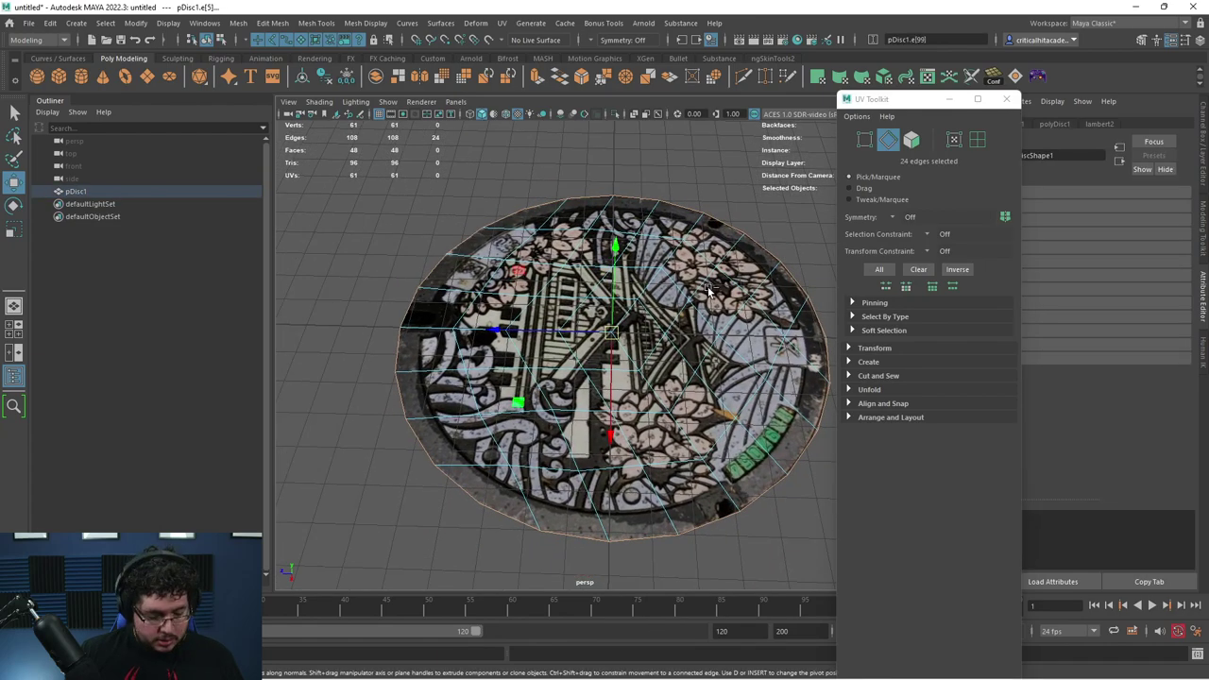
pyautogui.hotkey('ctrl', 'e')
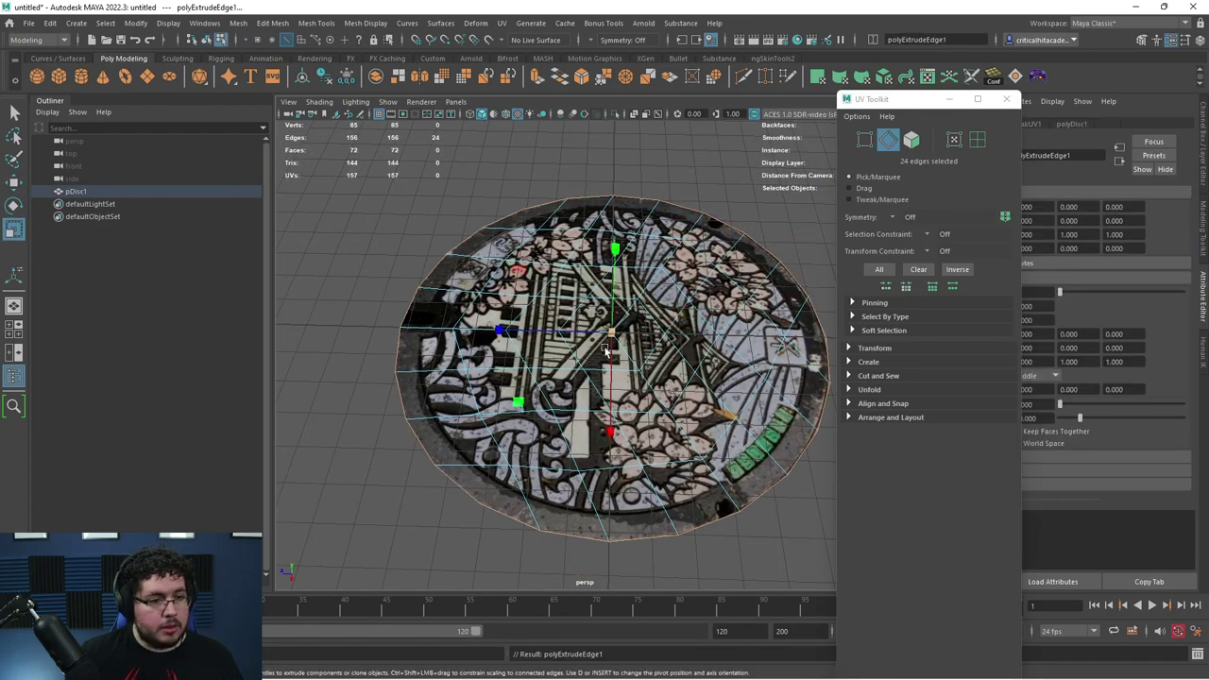
pyautogui.moveTo(608, 349); pyautogui.dragTo(614, 232)
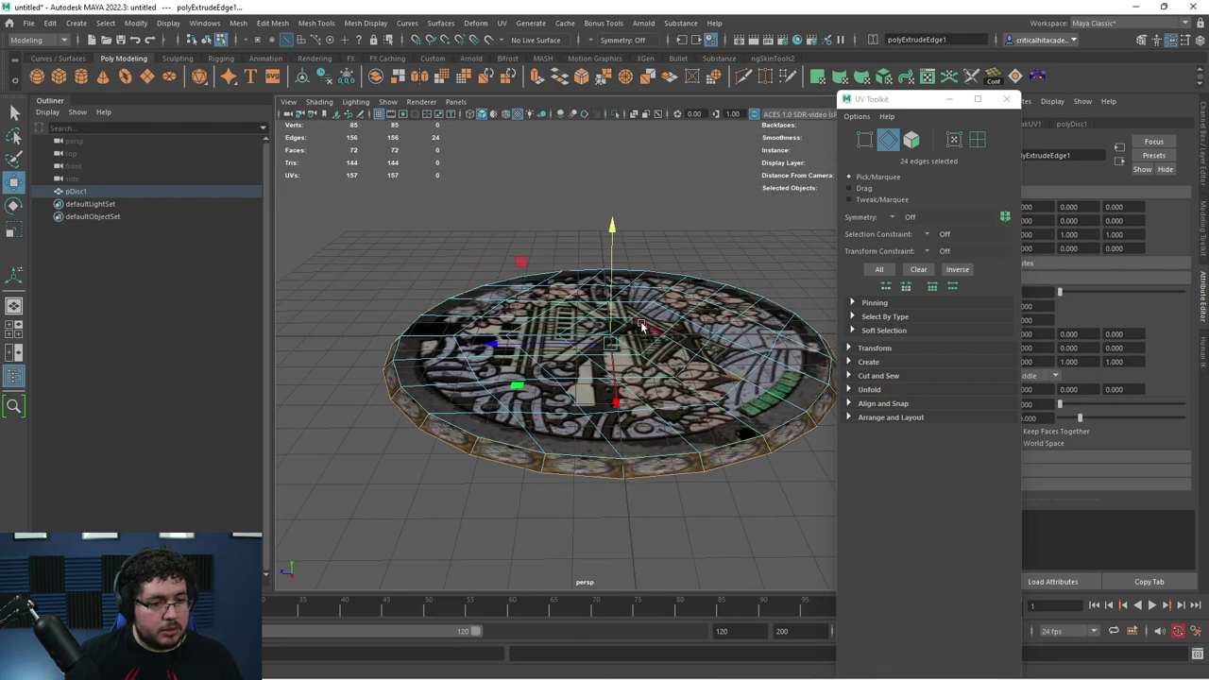
pyautogui.press('r')
pyautogui.moveTo(614, 344); pyautogui.dragTo(500, 332)
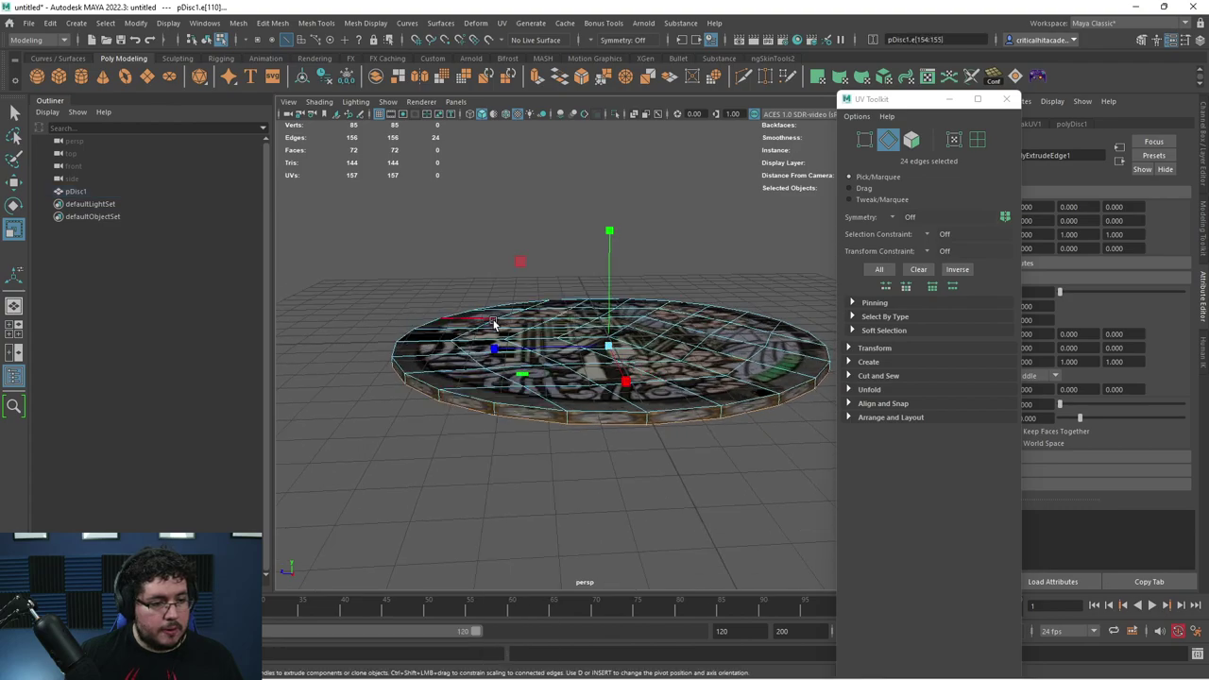
pyautogui.doubleClick(471, 403)
pyautogui.click(583, 80)
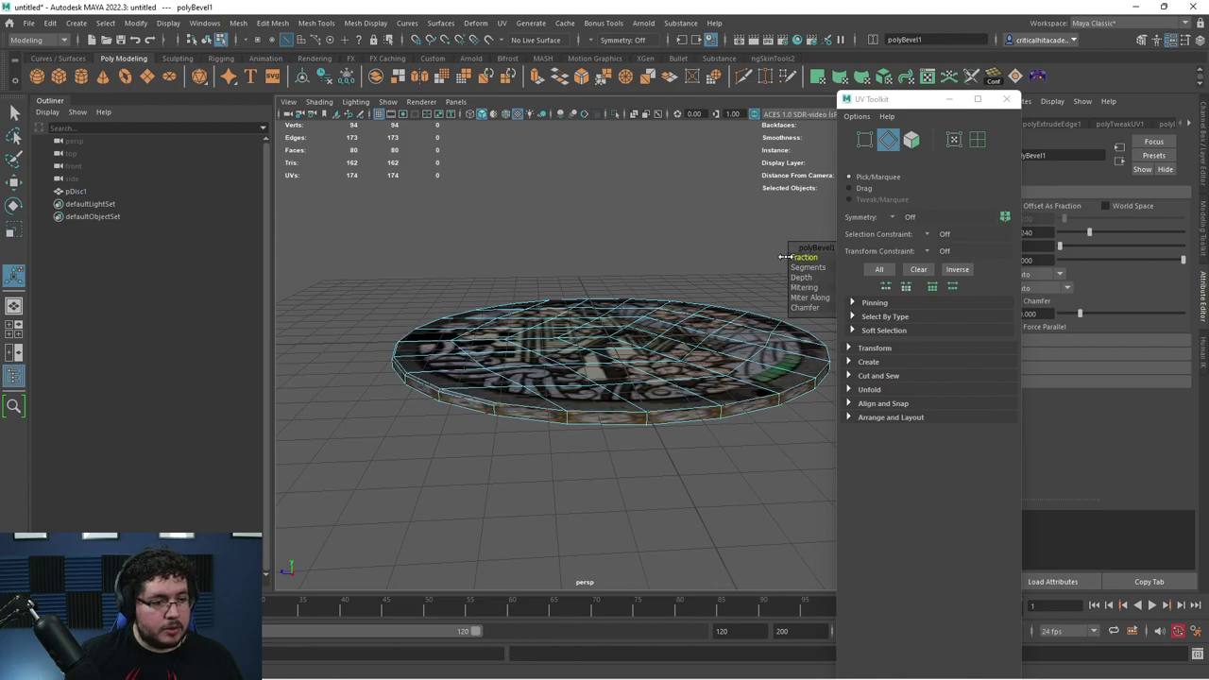
pyautogui.hotkey('ctrl', 'z')
# Step: Bevel the disc's upper rim edge loop with one segment, reduce the bevel fraction, and close the UV Toolkit
pyautogui.keyDown('shift'); pyautogui.doubleClick(529, 412); pyautogui.keyUp('shift')
pyautogui.keyDown('alt'); pyautogui.moveTo(529, 412); pyautogui.dragTo(607, 455); pyautogui.keyUp('alt')
pyautogui.keyDown('alt'); pyautogui.moveTo(762, 491); pyautogui.dragTo(668, 460); pyautogui.keyUp('alt')
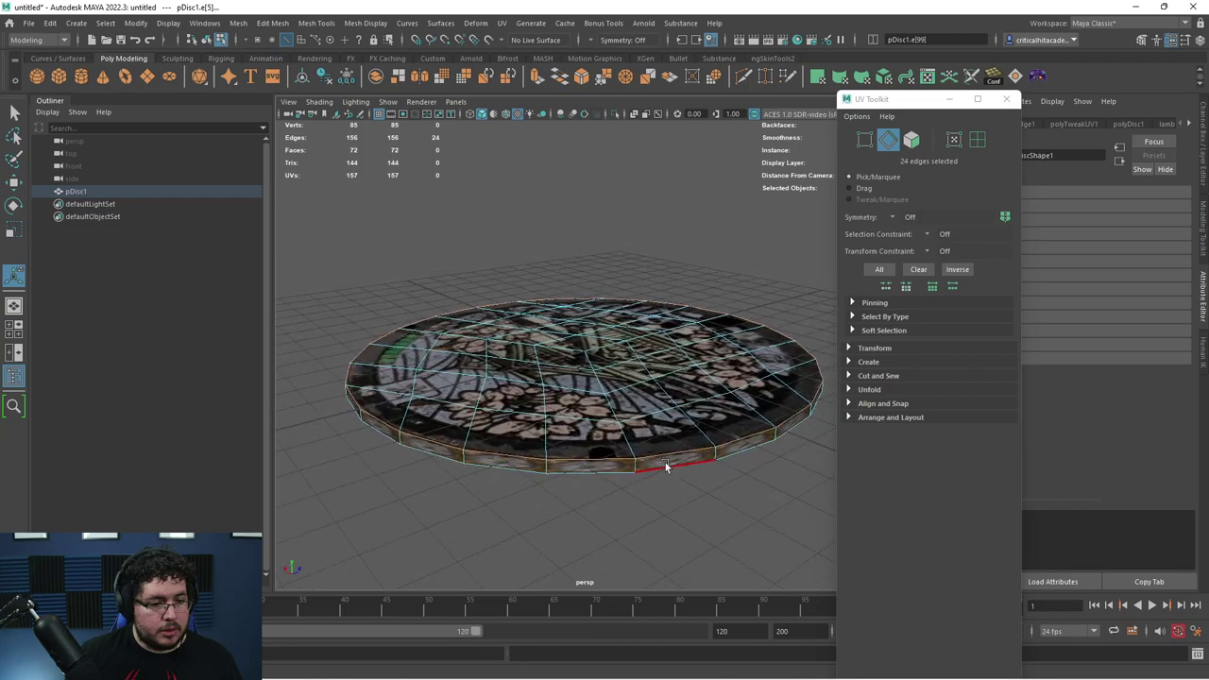
pyautogui.click(591, 81)
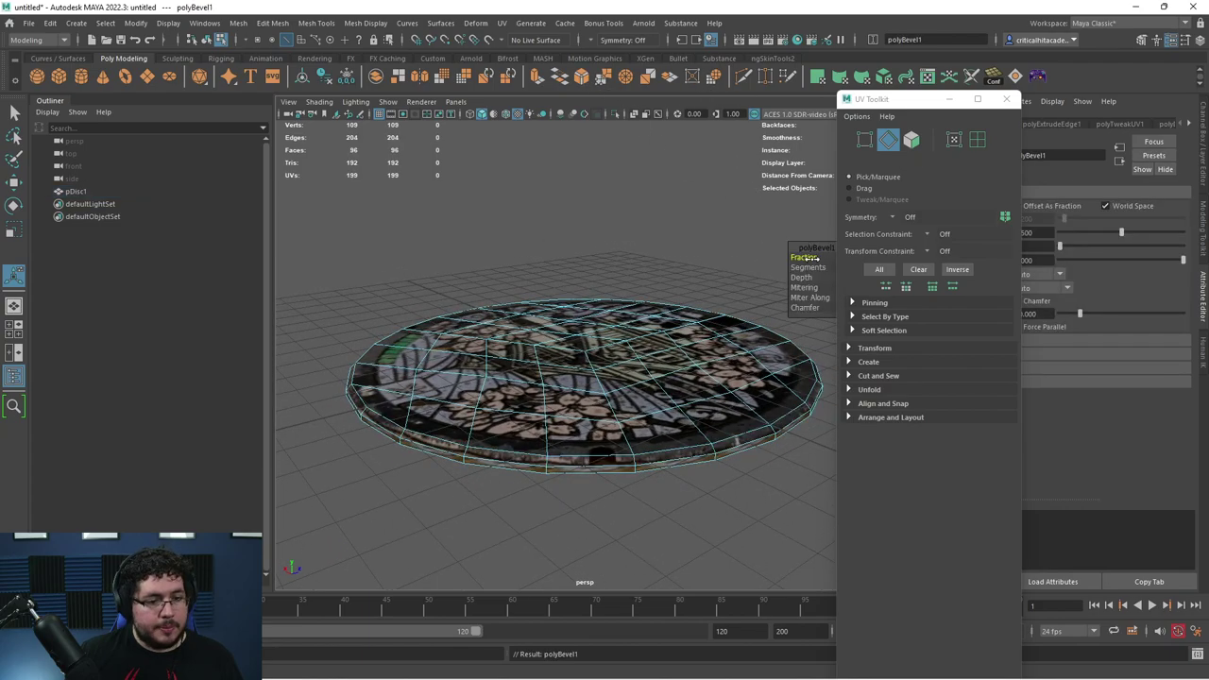
pyautogui.click(1005, 98)
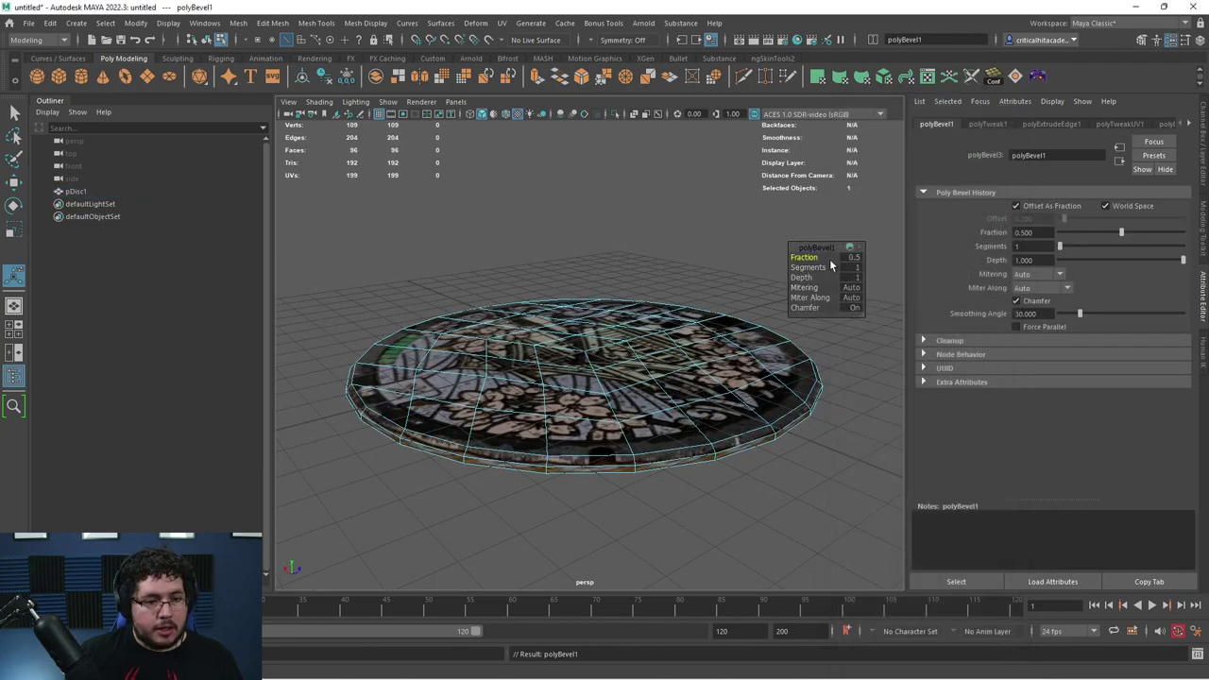
pyautogui.moveTo(829, 257); pyautogui.dragTo(796, 251)
pyautogui.press('q')
pyautogui.click(664, 337)
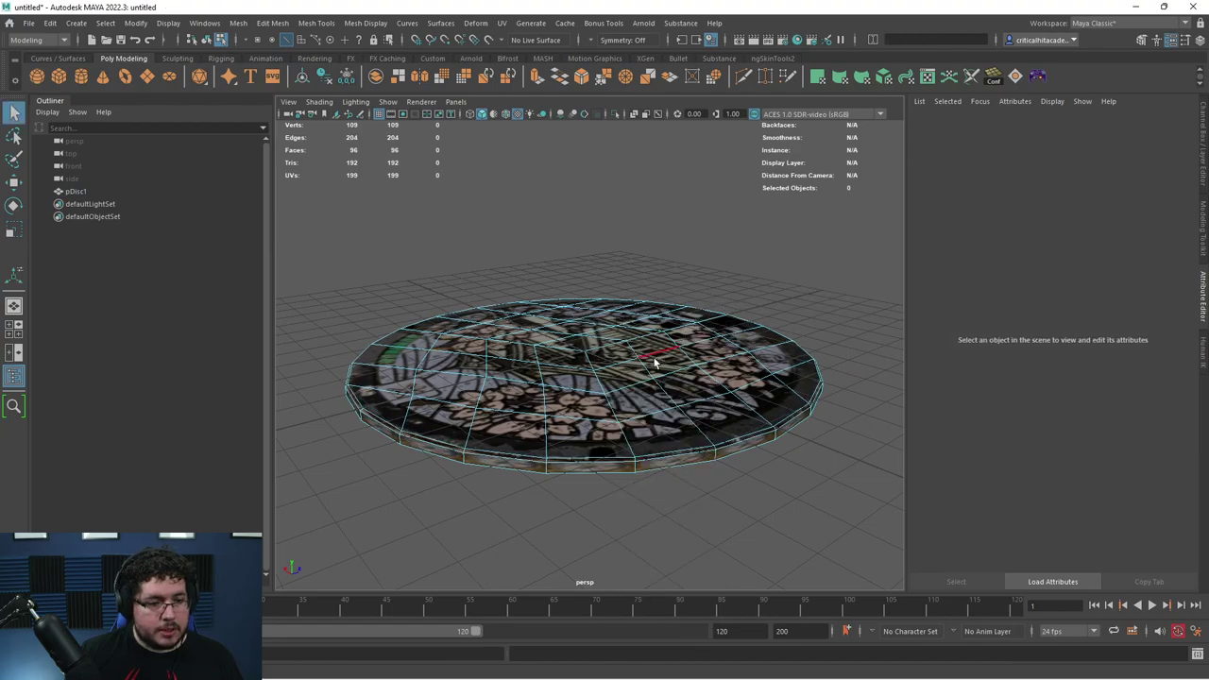
# Step: Apply a planar UV projection to the whole disc from the Y axis, fitted to its bounding box
pyautogui.moveTo(663, 337); pyautogui.dragTo(740, 259, button='right')
pyautogui.click(740, 259)
pyautogui.click(674, 388)
pyautogui.click(502, 23)
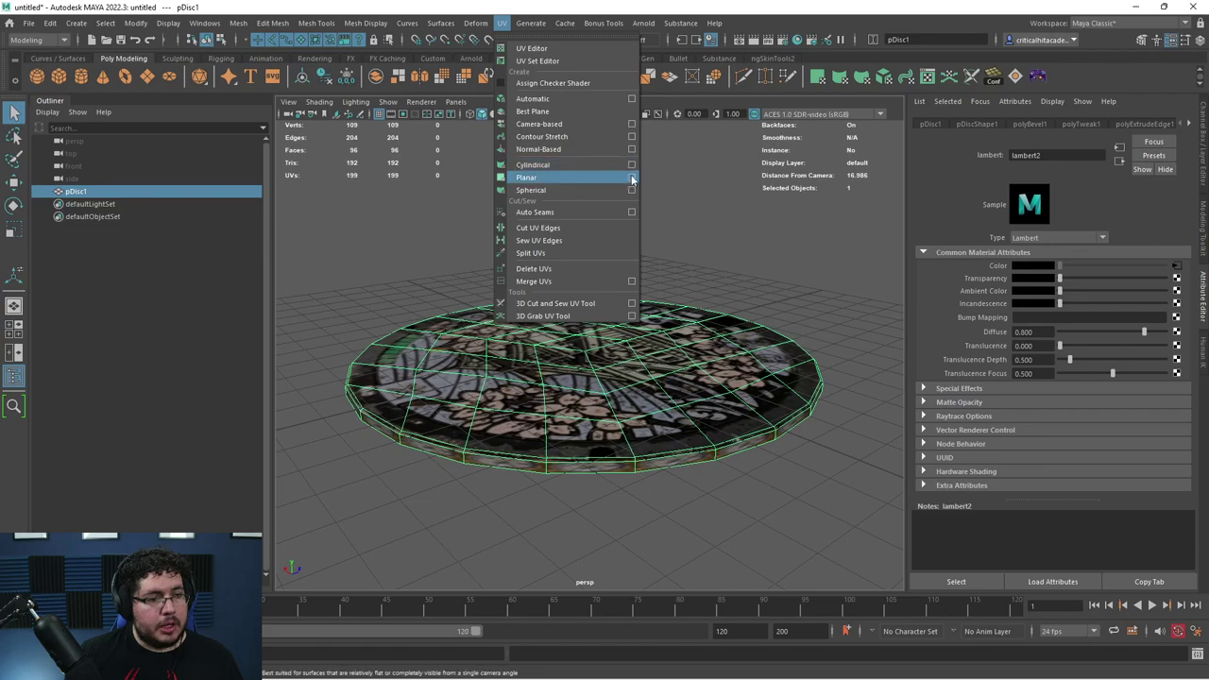
pyautogui.click(631, 177)
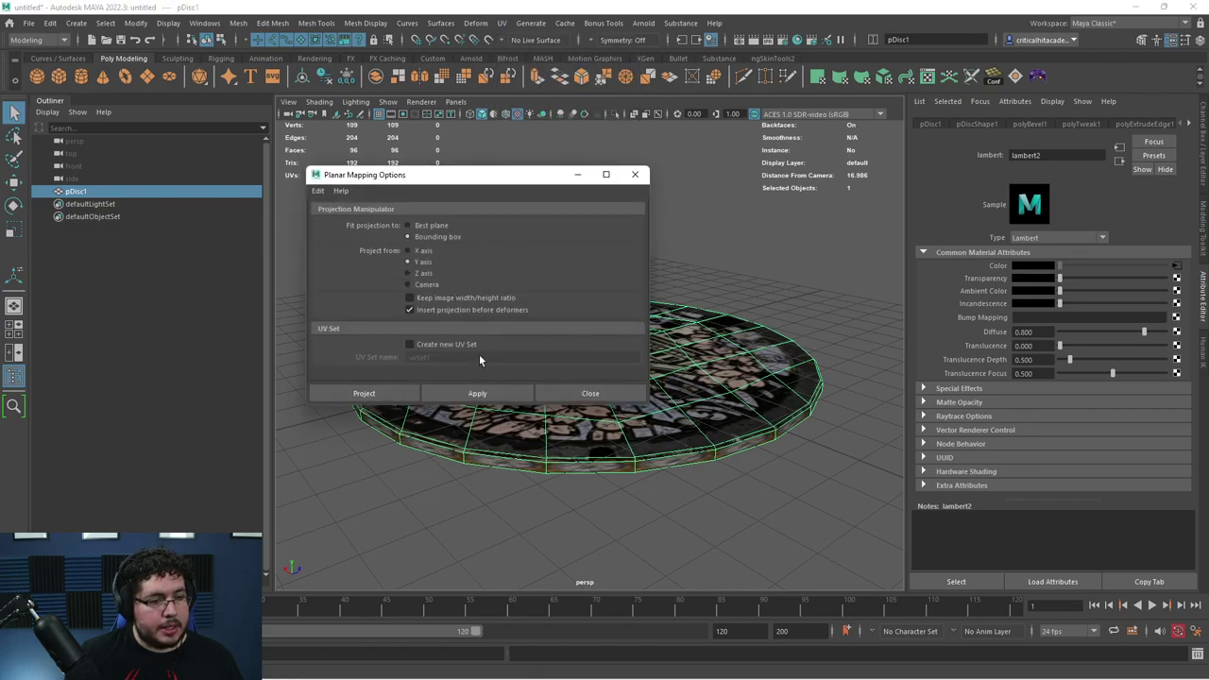
pyautogui.click(470, 390)
pyautogui.click(665, 211)
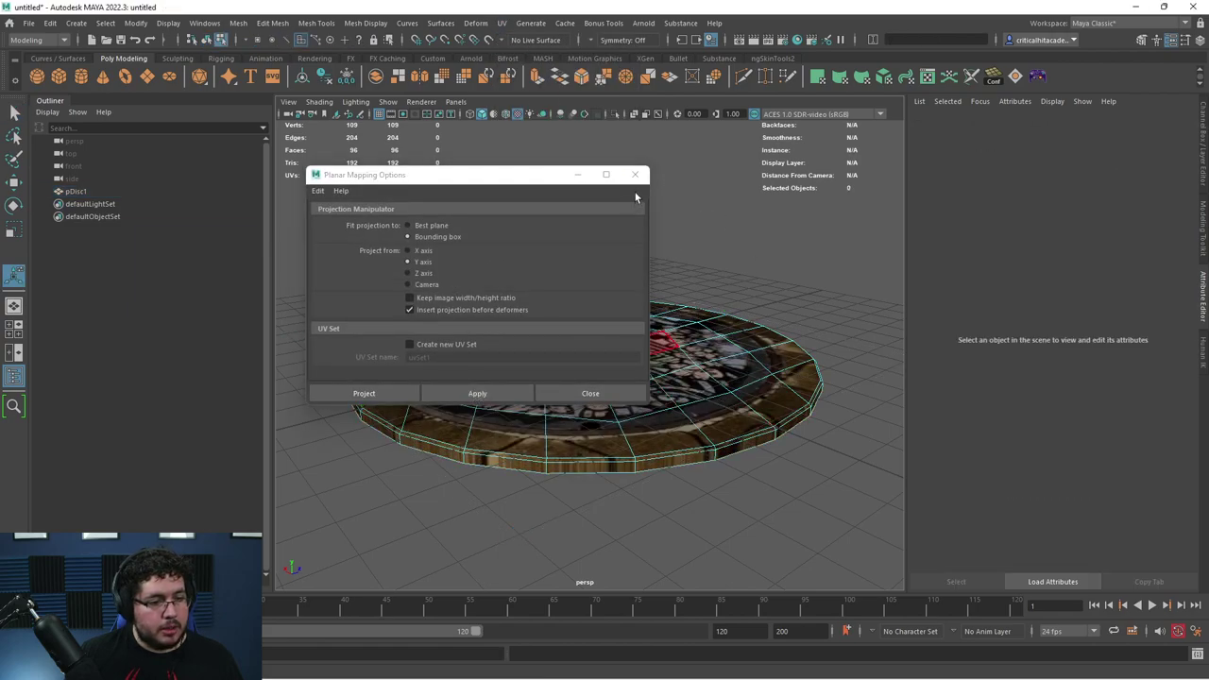
pyautogui.click(634, 174)
# Step: Return the disc to object mode and open its newly projected UVs in the UV Editor
pyautogui.keyDown('alt'); pyautogui.moveTo(661, 255); pyautogui.dragTo(674, 321); pyautogui.keyUp('alt')
pyautogui.press('q')
pyautogui.press('F8')
pyautogui.click(721, 229)
pyautogui.click(593, 315)
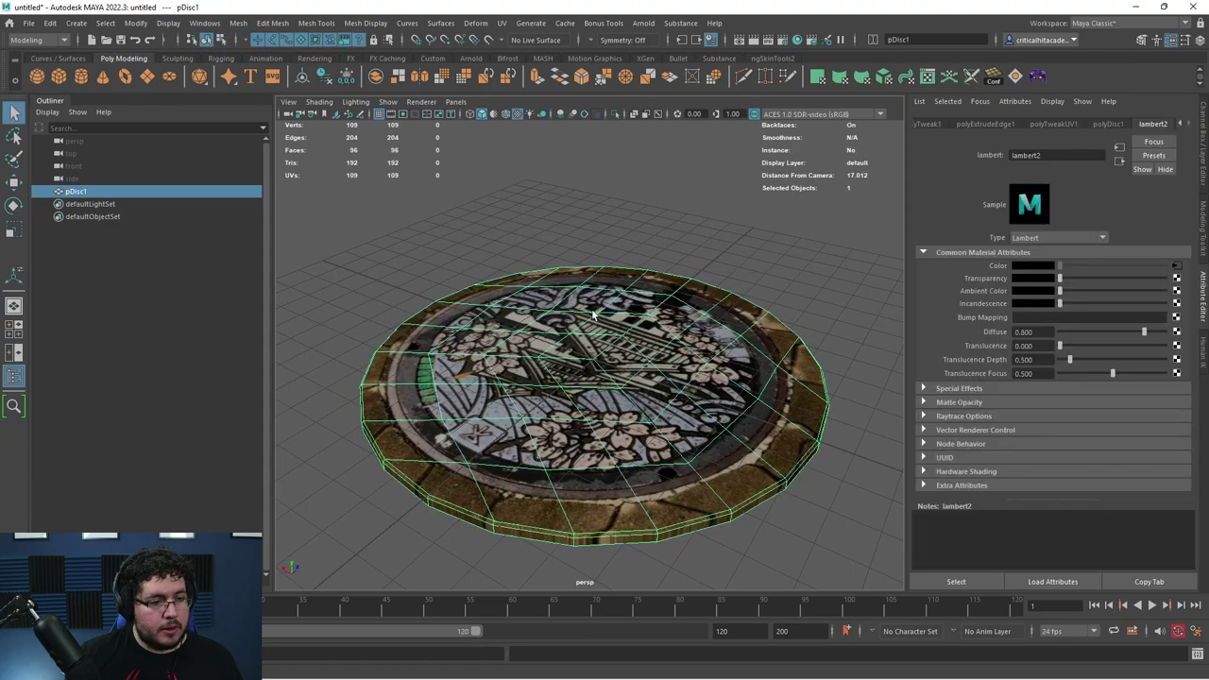
pyautogui.click(508, 24)
pyautogui.click(535, 49)
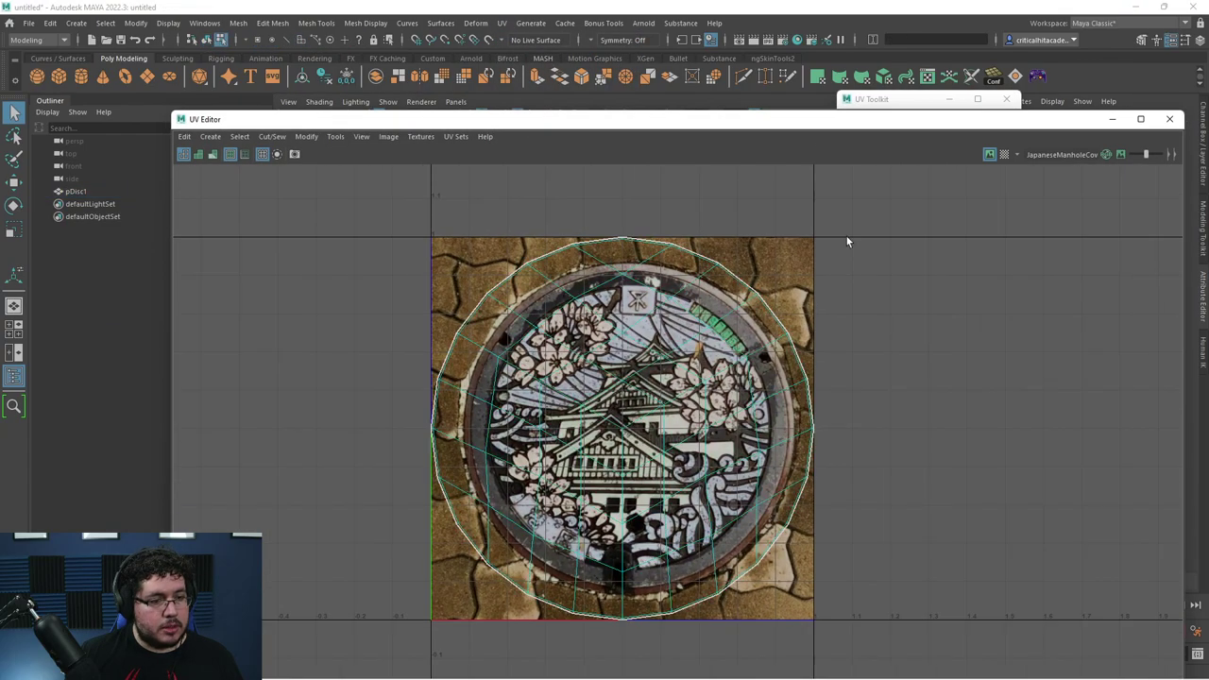
# Step: Scale down and shift the disc's entire UV shell to fit the manhole cover's rim, then close the UV Editor
pyautogui.moveTo(831, 198); pyautogui.dragTo(377, 652)
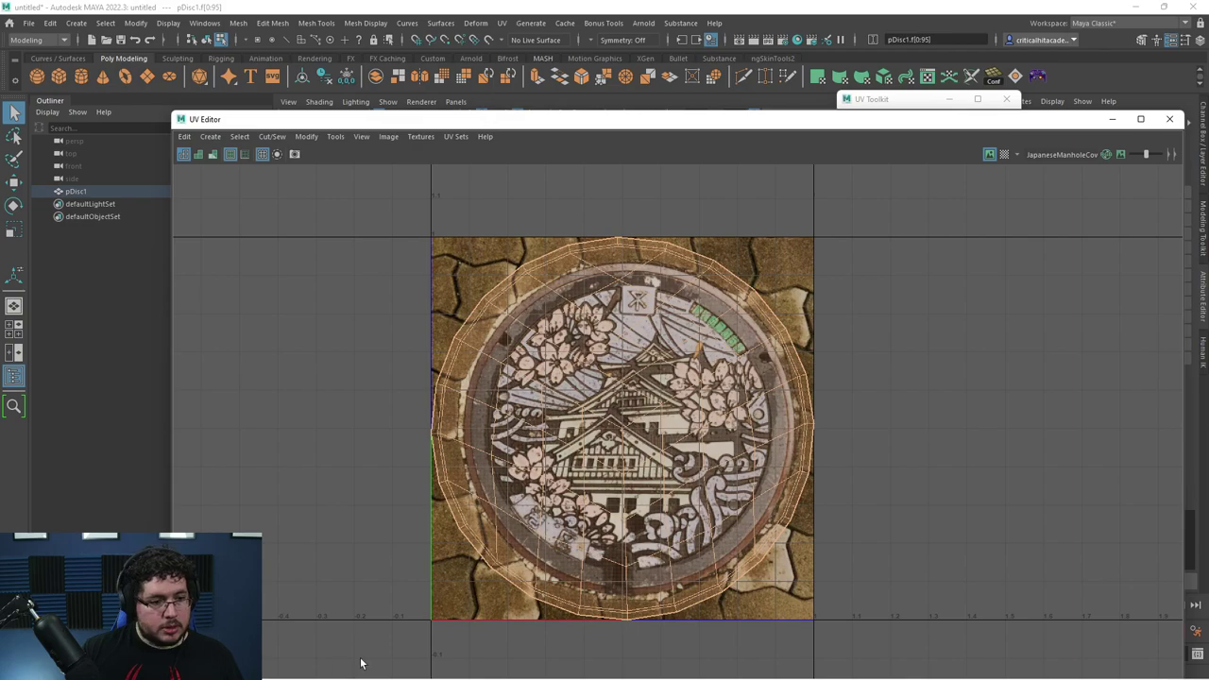
pyautogui.press('w')
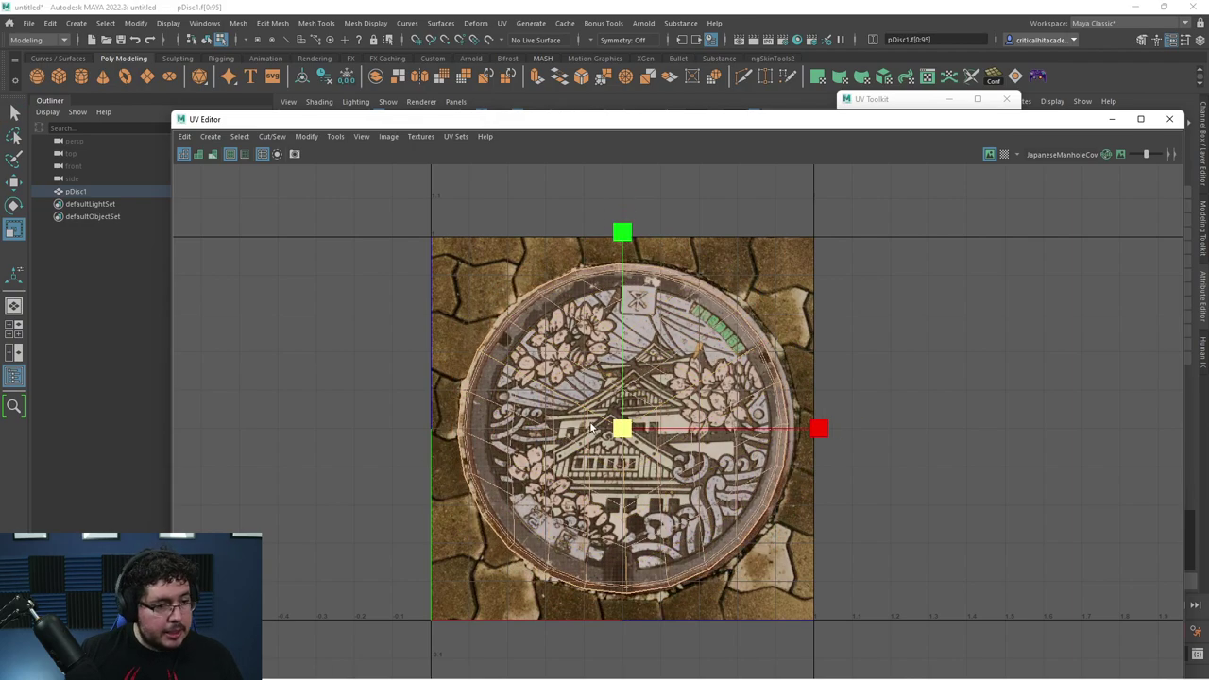
pyautogui.press('w')
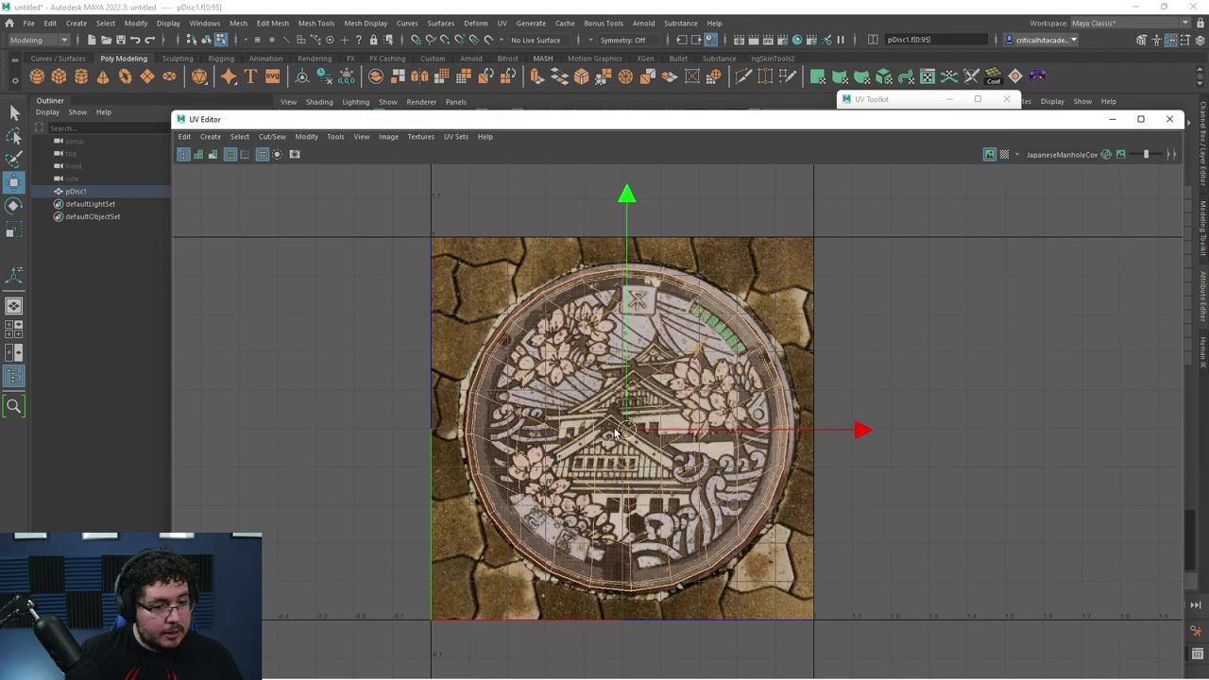
pyautogui.press('r')
pyautogui.press('w')
pyautogui.press('r')
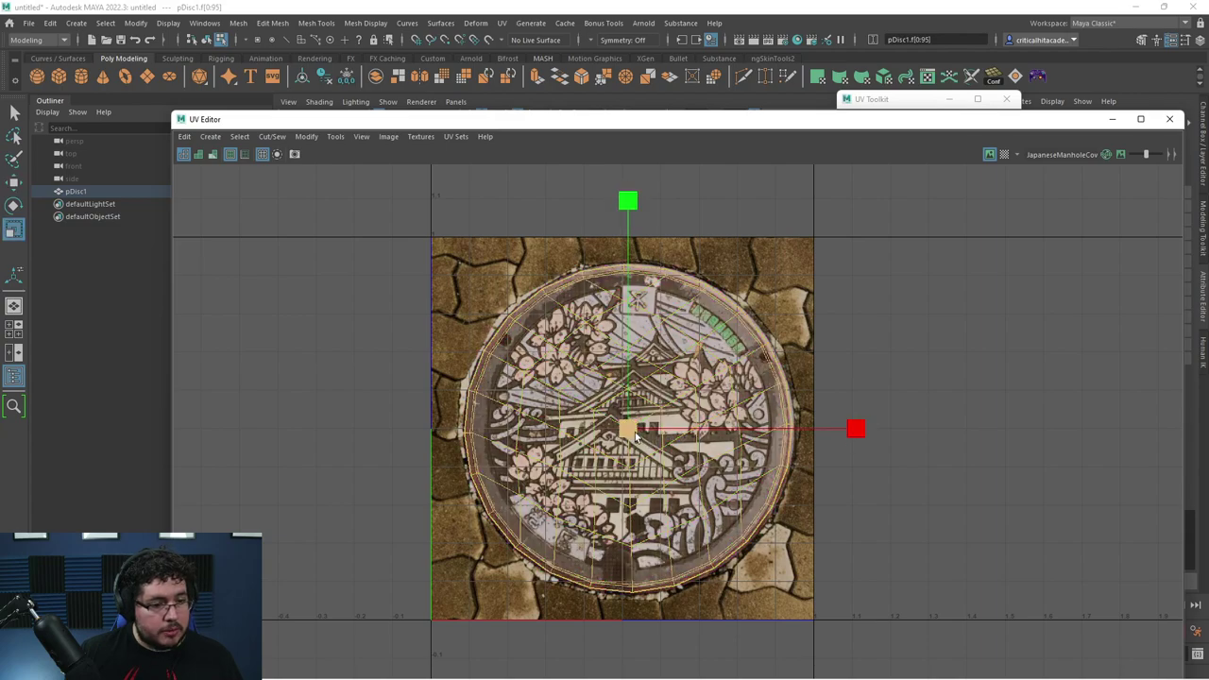
pyautogui.click(633, 432)
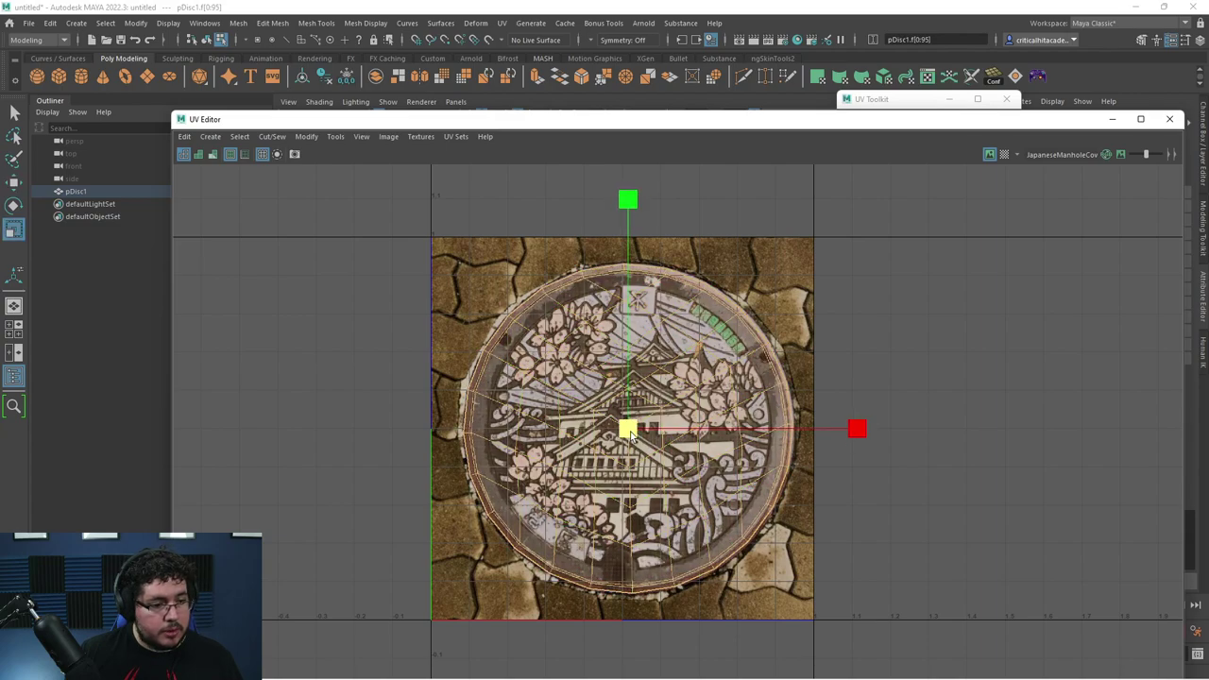
pyautogui.click(1168, 119)
pyautogui.press('F8')
# Step: Create a polygon plane and scale it up into a large floor surrounding the manhole cover
pyautogui.click(718, 253)
pyautogui.keyDown('alt'); pyautogui.moveTo(659, 342); pyautogui.dragTo(711, 313); pyautogui.keyUp('alt')
pyautogui.click(720, 387)
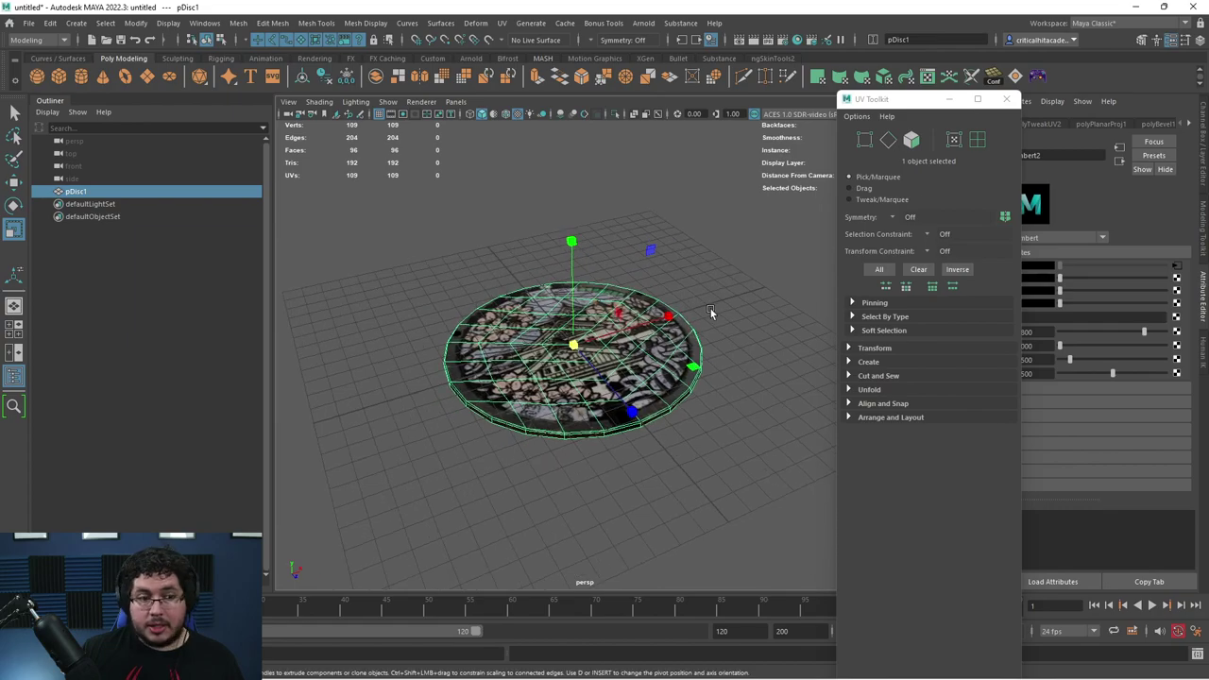
pyautogui.click(778, 351)
pyautogui.click(146, 78)
pyautogui.press('e')
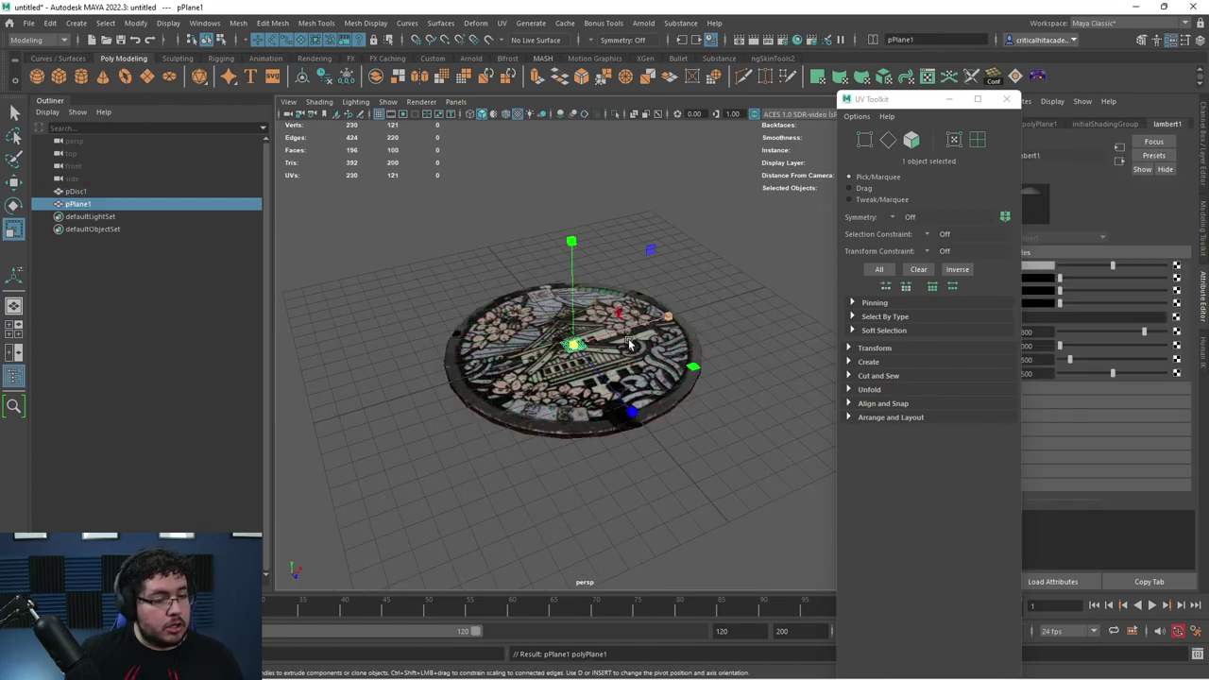
pyautogui.moveTo(575, 347); pyautogui.dragTo(854, 386)
pyautogui.hotkey('ctrl', 'z')
pyautogui.press('r')
pyautogui.keyDown('alt'); pyautogui.moveTo(622, 412); pyautogui.dragTo(573, 302); pyautogui.keyUp('alt')
pyautogui.scroll(5, 568, 337)
# Step: Lower the floor plane so that only the top of the manhole cover sits slightly above it
pyautogui.press('w')
pyautogui.keyDown('alt'); pyautogui.moveTo(572, 302); pyautogui.dragTo(591, 327); pyautogui.keyUp('alt')
pyautogui.keyDown('alt'); pyautogui.moveTo(591, 326); pyautogui.dragTo(648, 403, button='right'); pyautogui.keyUp('alt')
pyautogui.keyDown('alt'); pyautogui.moveTo(647, 402); pyautogui.dragTo(599, 378); pyautogui.keyUp('alt')
pyautogui.keyDown('alt'); pyautogui.moveTo(598, 377); pyautogui.dragTo(510, 303, button='right'); pyautogui.keyUp('alt')
pyautogui.press('q')
pyautogui.click(714, 223)
pyautogui.keyDown('alt'); pyautogui.moveTo(714, 223); pyautogui.dragTo(702, 347); pyautogui.keyUp('alt')
pyautogui.click(469, 312)
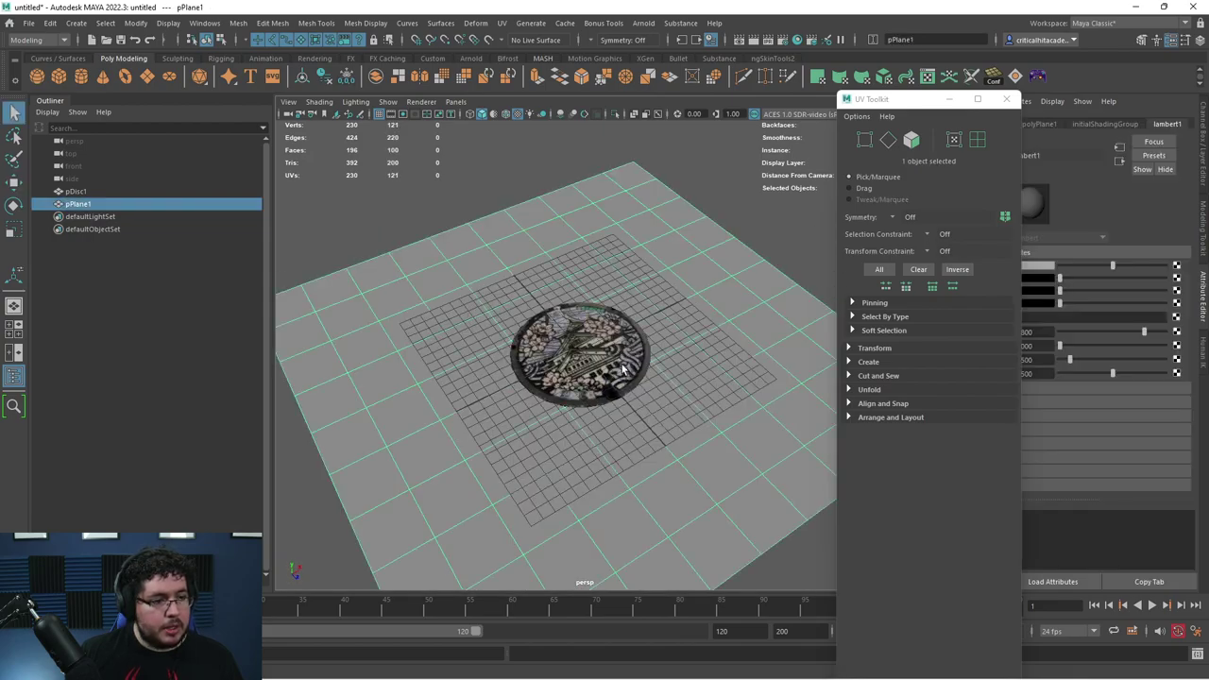
# Step: Rename the floor plane to JapaneseFloor and the disc to ManHole
pyautogui.doubleClick(102, 205)
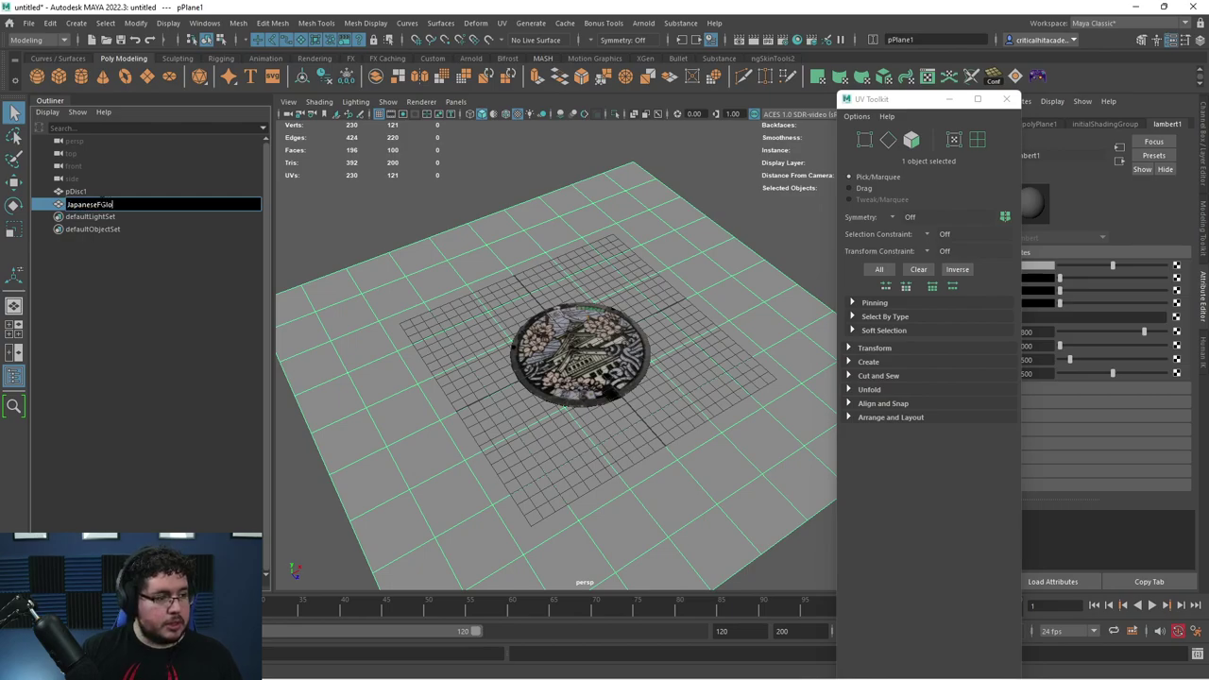
pyautogui.write('JapaneseFloor')
pyautogui.press('Return')
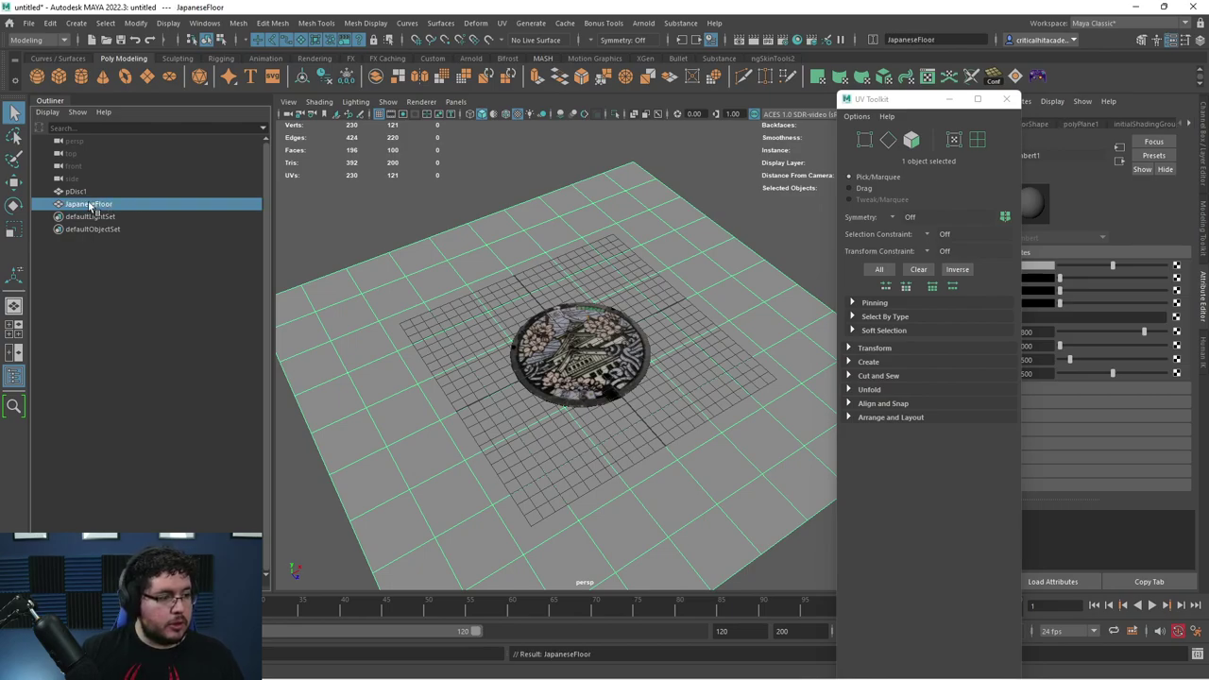
pyautogui.doubleClick(77, 192)
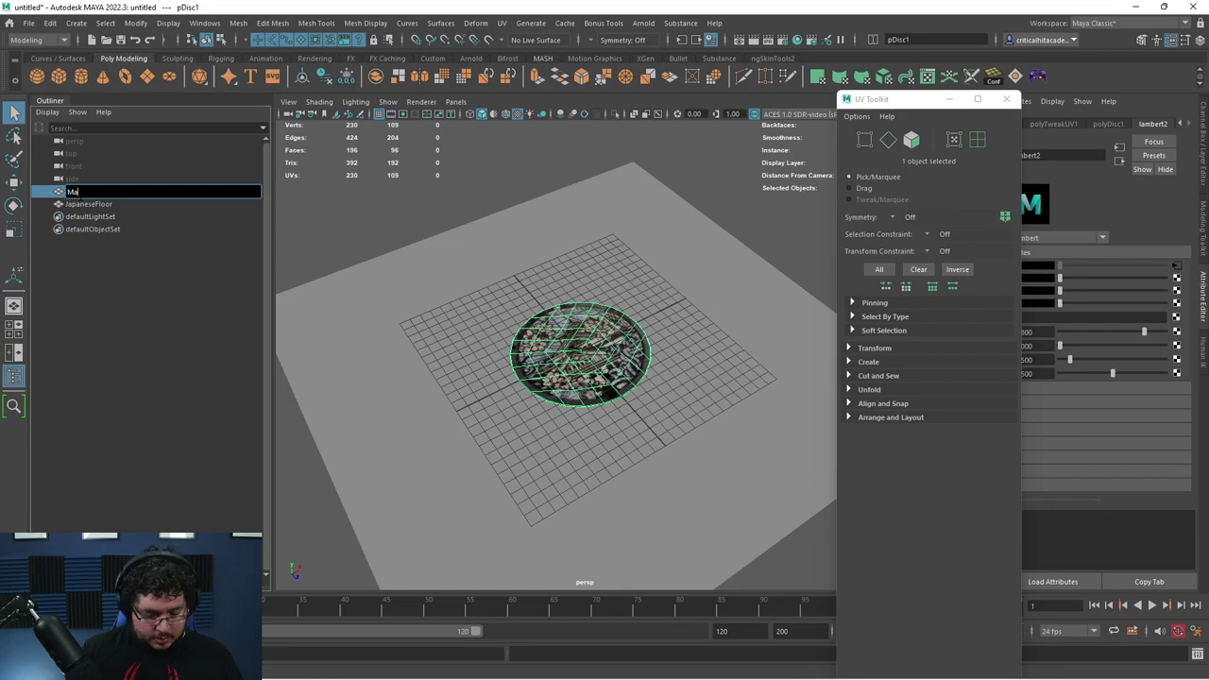
pyautogui.write('ManHole')
pyautogui.press('Return')
# Step: Export the ManHole and JapaneseFloor objects together as ManHoleSetup.fbx into the assets\ManHole folder
pyautogui.keyDown('shift'); pyautogui.click(166, 203); pyautogui.keyUp('shift')
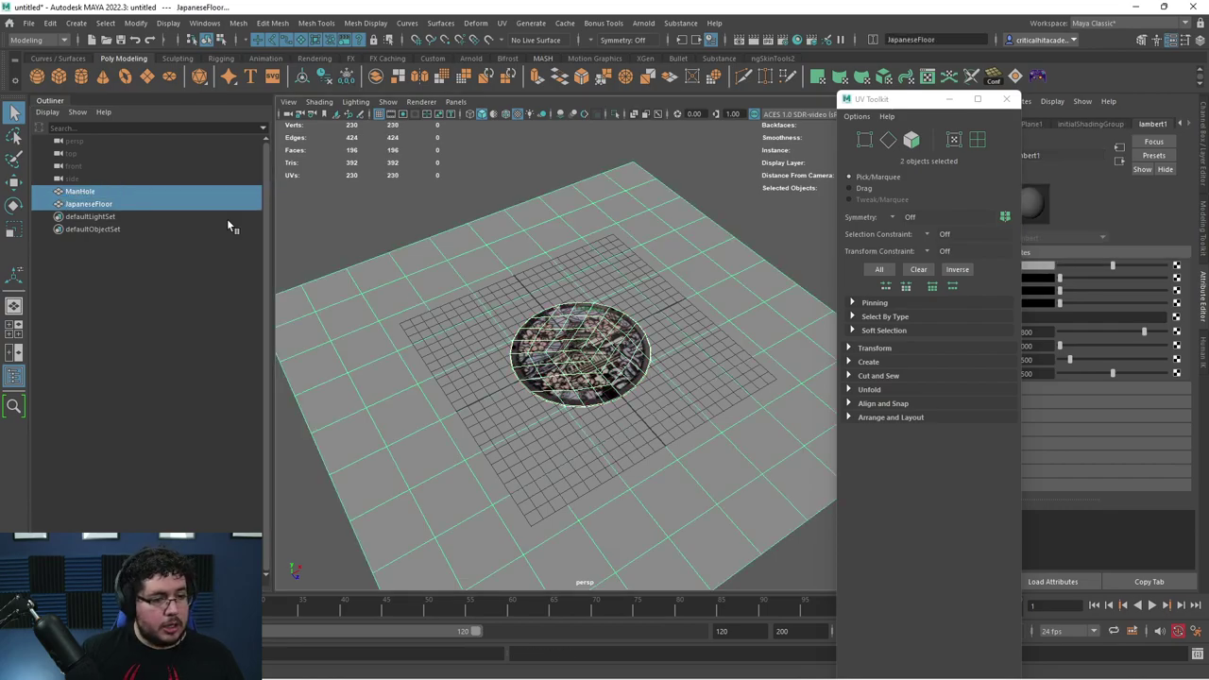
pyautogui.click(28, 23)
pyautogui.click(85, 264)
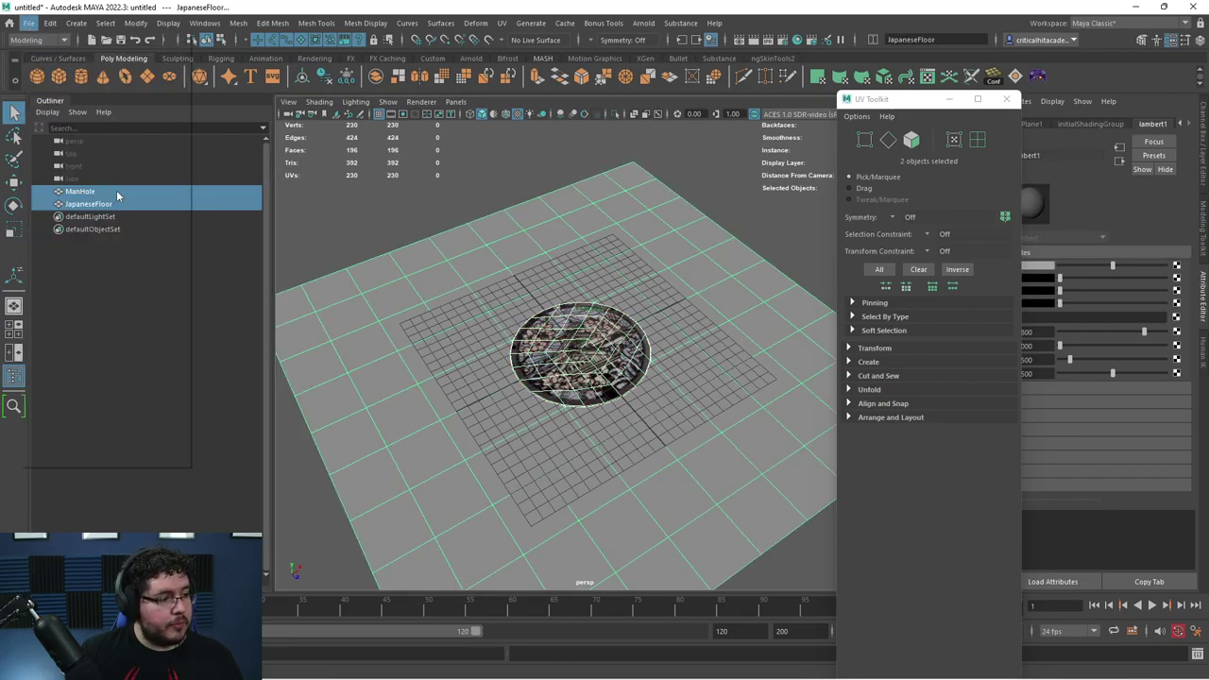
pyautogui.click(321, 57)
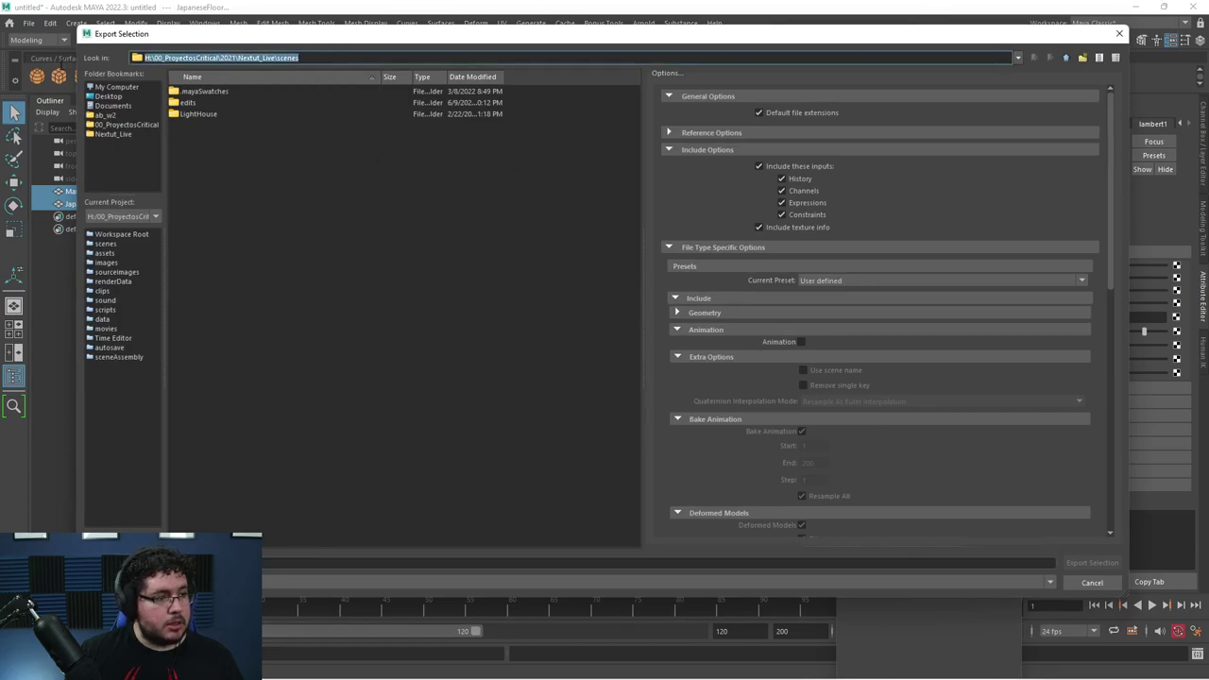
pyautogui.write('H:\\00_ProyectosCritical\\2021\\Nextut_Live\\assets\\ManHole')
pyautogui.click(659, 563)
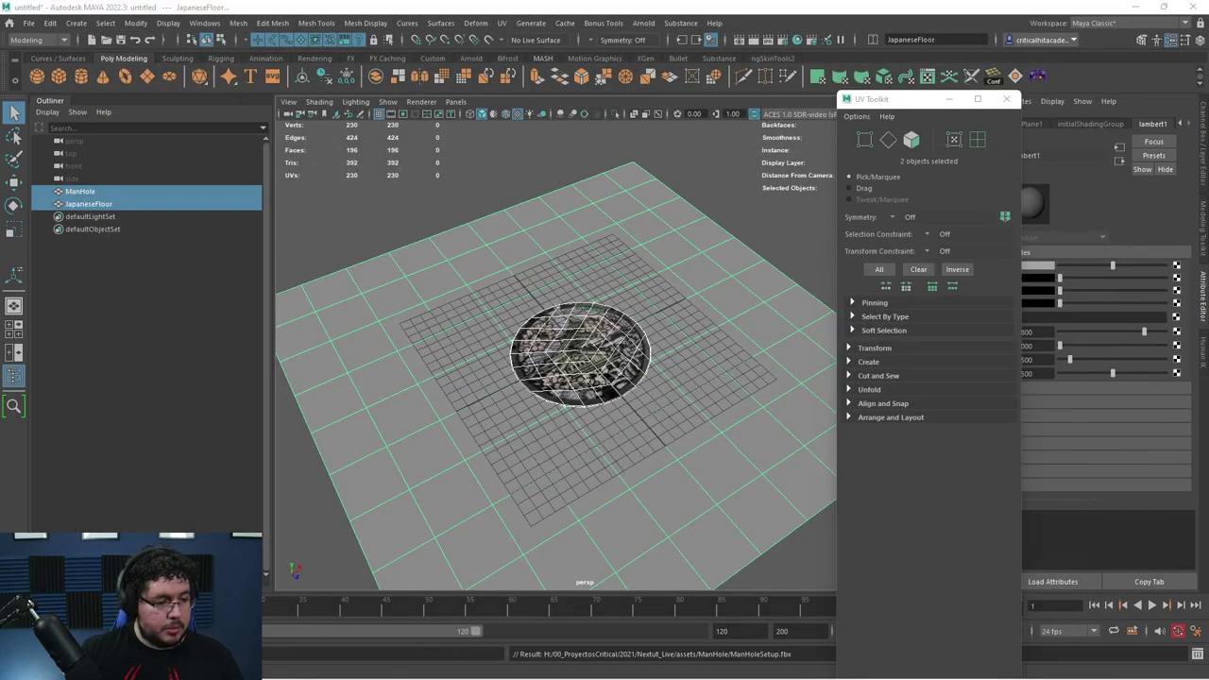
# Step: Launch Marmoset Toolbag
pyautogui.press('super')
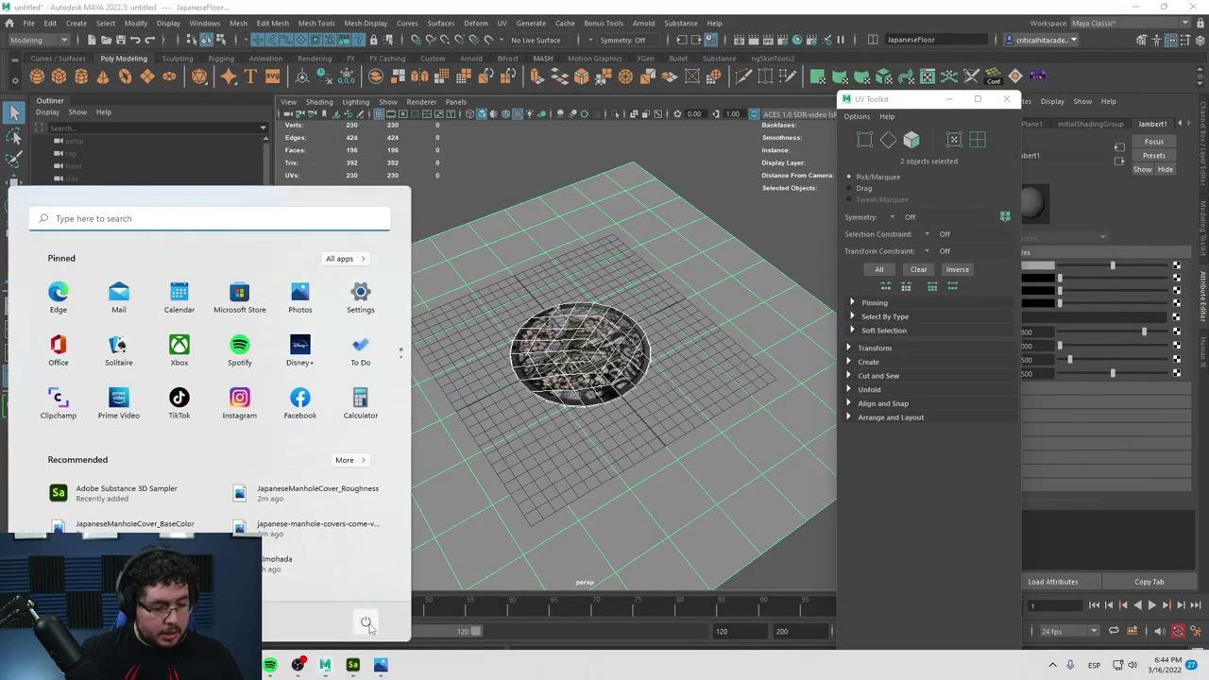
pyautogui.write('marm')
pyautogui.press('Return')
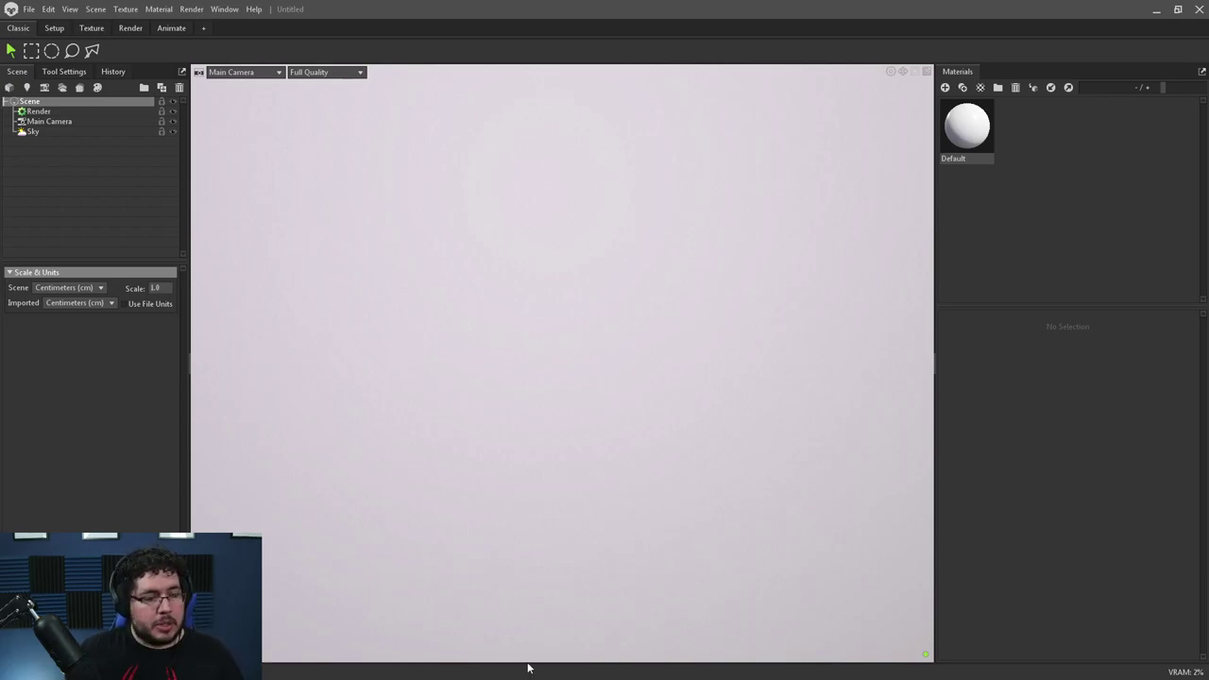
# Step: Import ManHoleSetup.fbx from the ManHole folder into the Marmoset Toolbag scene
pyautogui.press('super')
pyautogui.press('super')
pyautogui.press('super')
pyautogui.press('super+Tab')
pyautogui.click(381, 300)
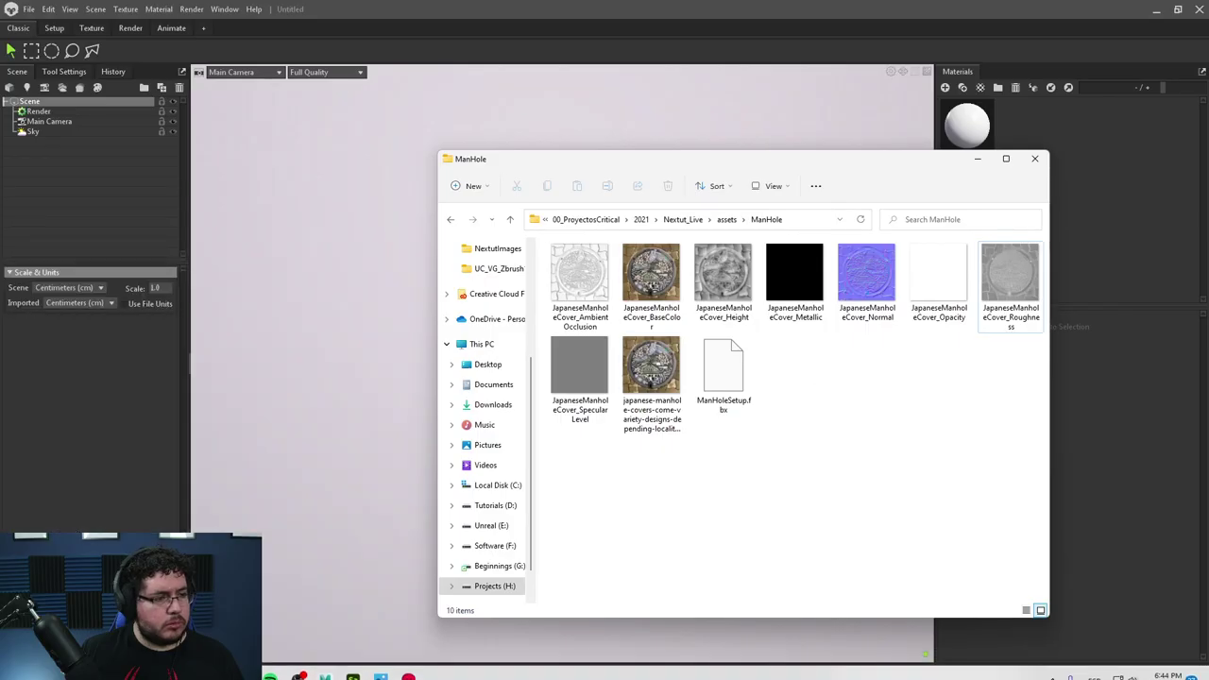
pyautogui.moveTo(395, 356); pyautogui.dragTo(369, 331)
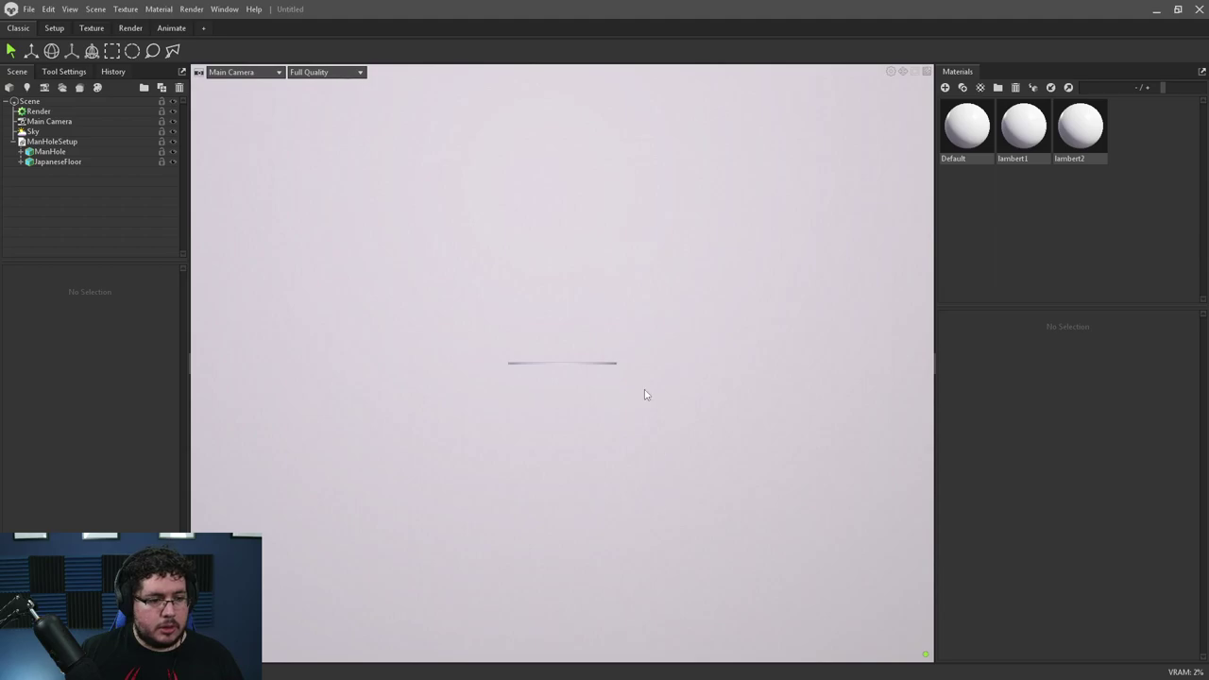
# Step: Assign JapaneseManholeCover_BaseColor.jpg as the albedo map of the manhole cover's lambert2 material
pyautogui.moveTo(645, 389); pyautogui.dragTo(739, 349)
pyautogui.scroll(3, 754, 466)
pyautogui.scroll(-2, 740, 350)
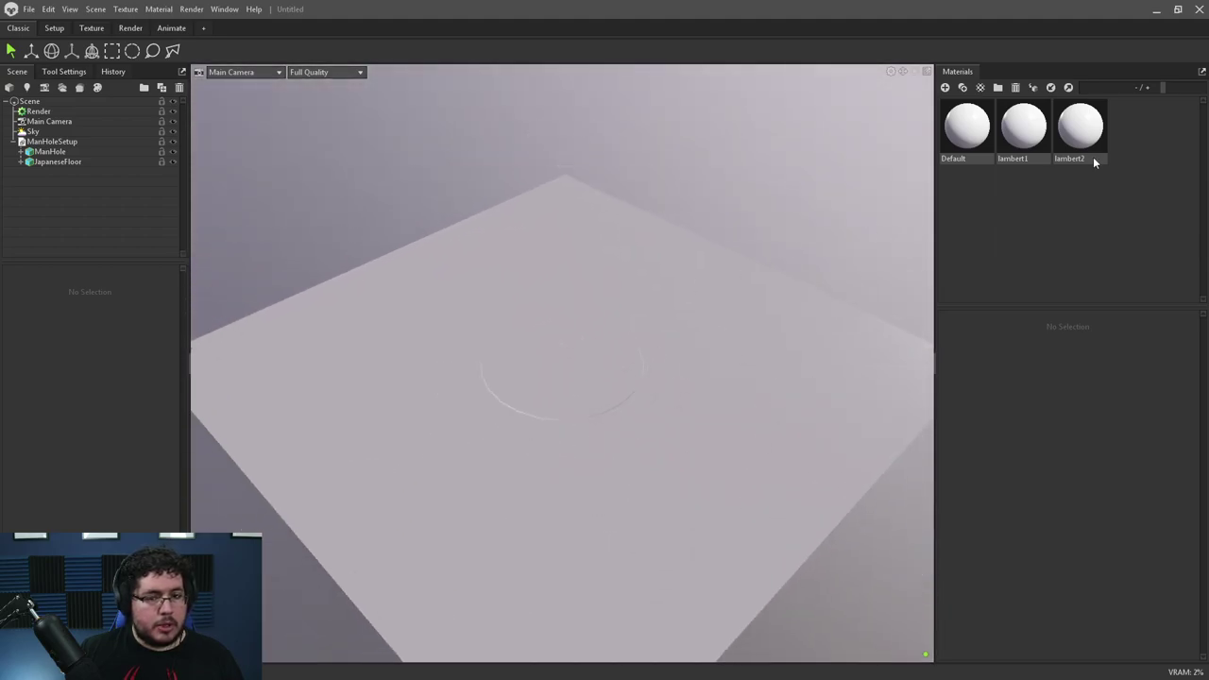
pyautogui.click(1092, 159)
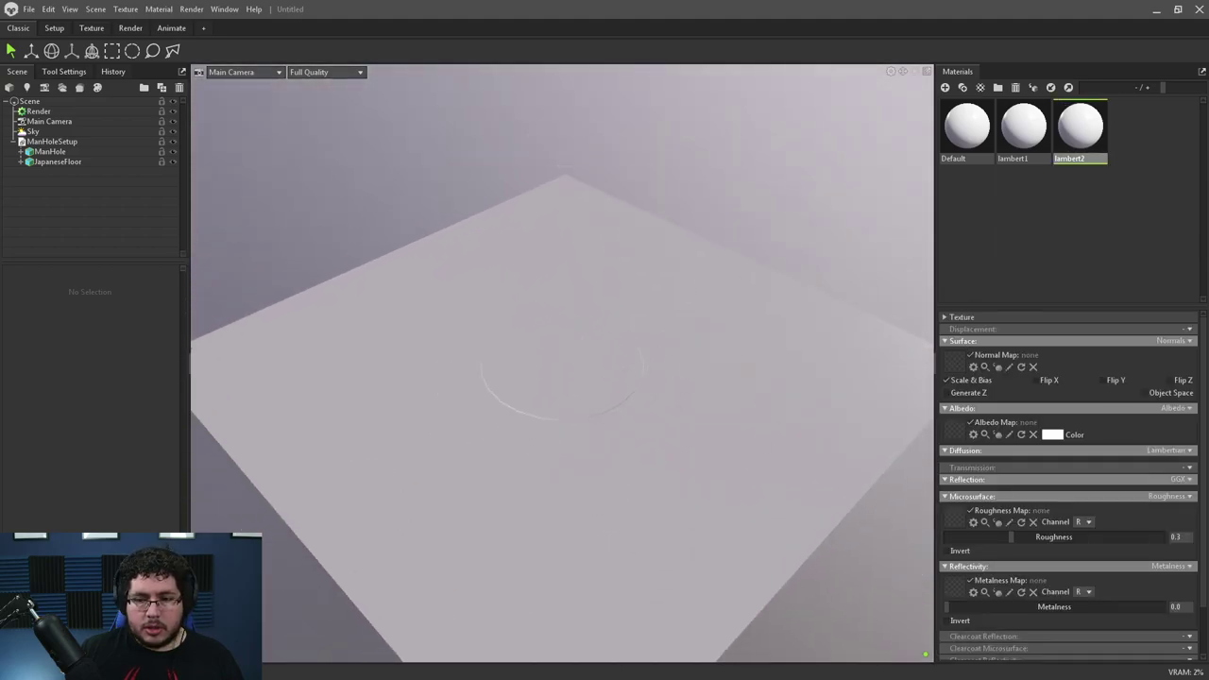
pyautogui.moveTo(972, 367); pyautogui.dragTo(956, 363)
pyautogui.hotkey('ctrl', 'z')
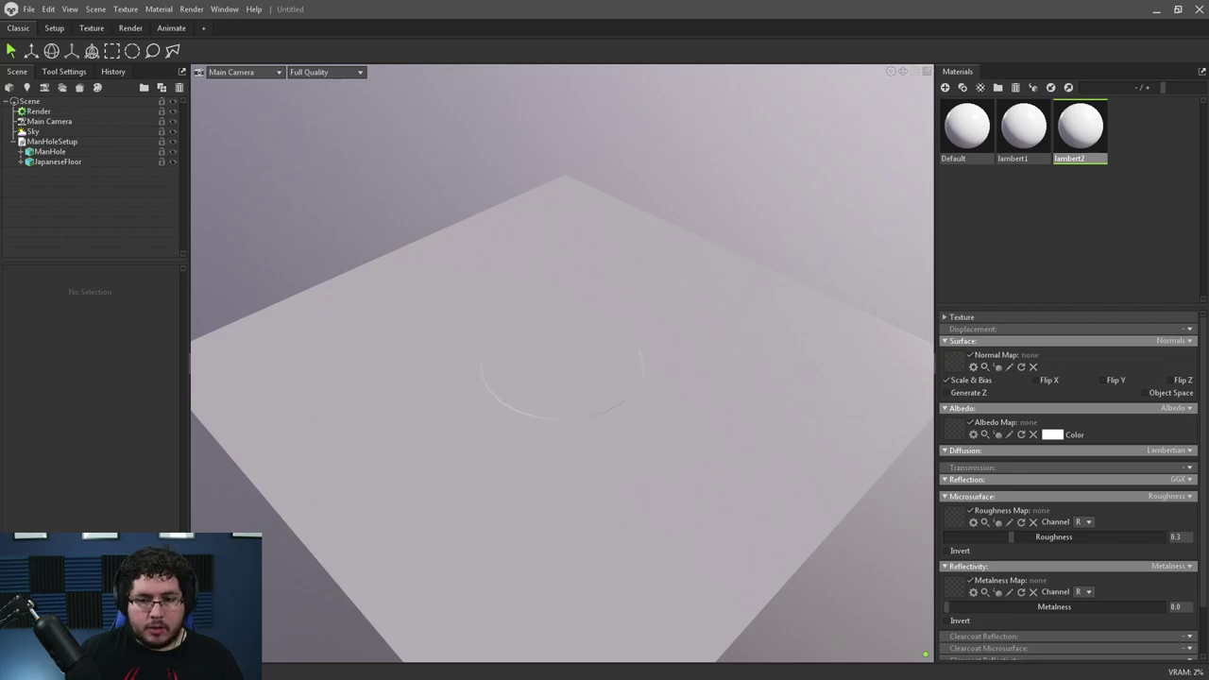
pyautogui.moveTo(965, 453); pyautogui.dragTo(958, 427)
pyautogui.scroll(5, 685, 353)
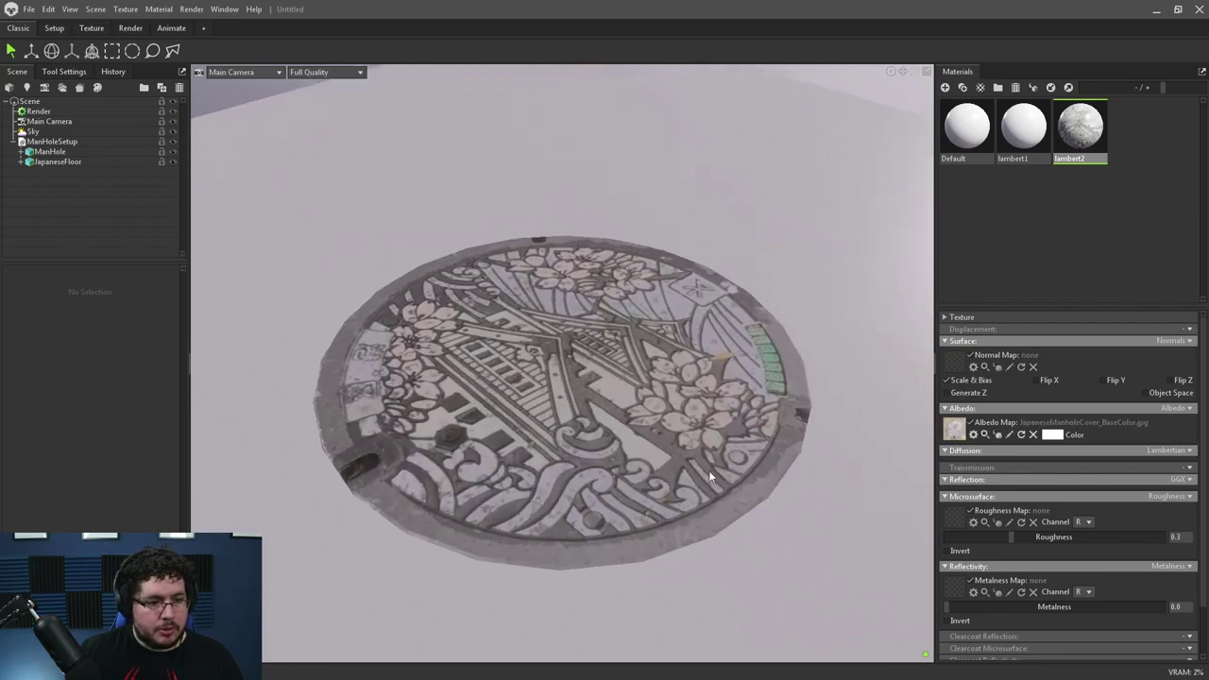
pyautogui.keyDown('alt'); pyautogui.moveTo(686, 425); pyautogui.dragTo(820, 422); pyautogui.keyUp('alt')
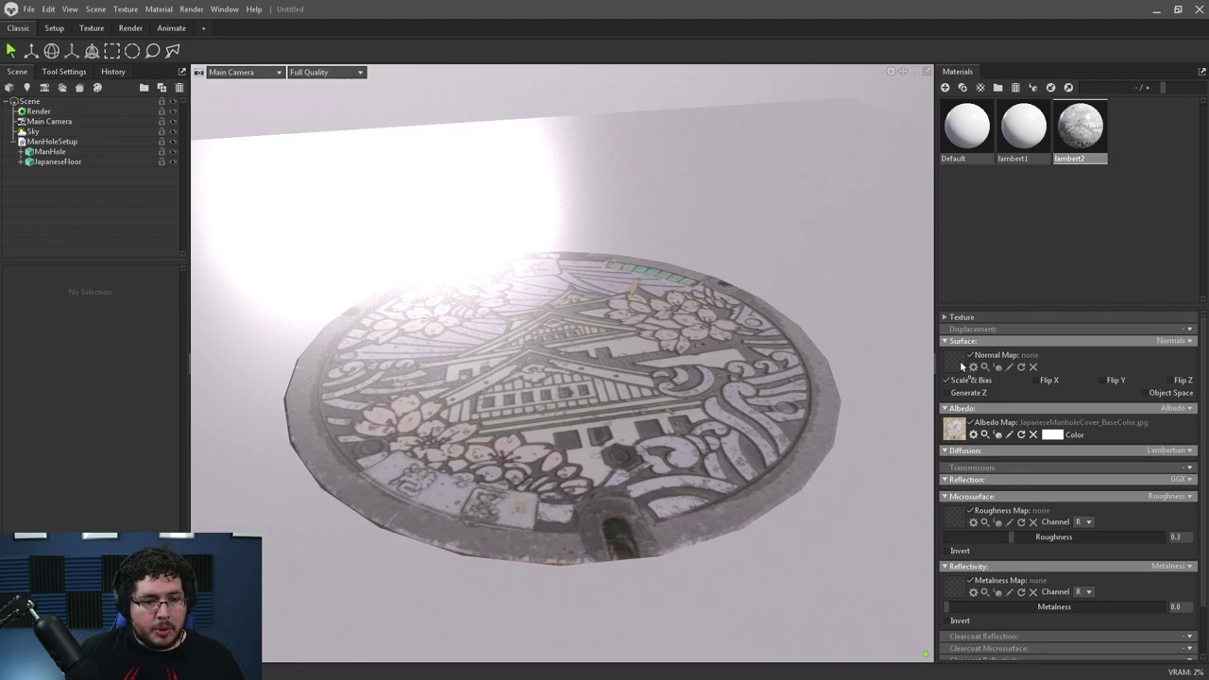
# Step: Assign JapaneseManholeCover_Normal.jpg as the normal map of lambert2 and enable Flip Y
pyautogui.moveTo(962, 366); pyautogui.dragTo(960, 365)
pyautogui.moveTo(766, 368); pyautogui.dragTo(769, 348)
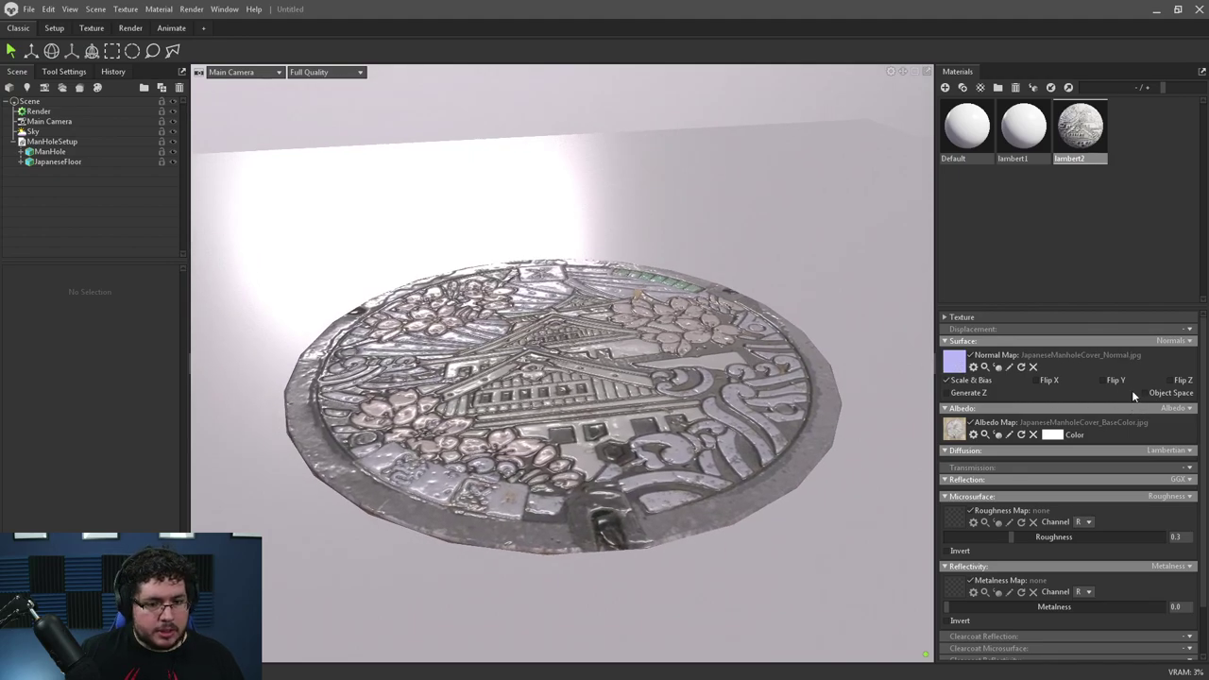
pyautogui.click(1103, 379)
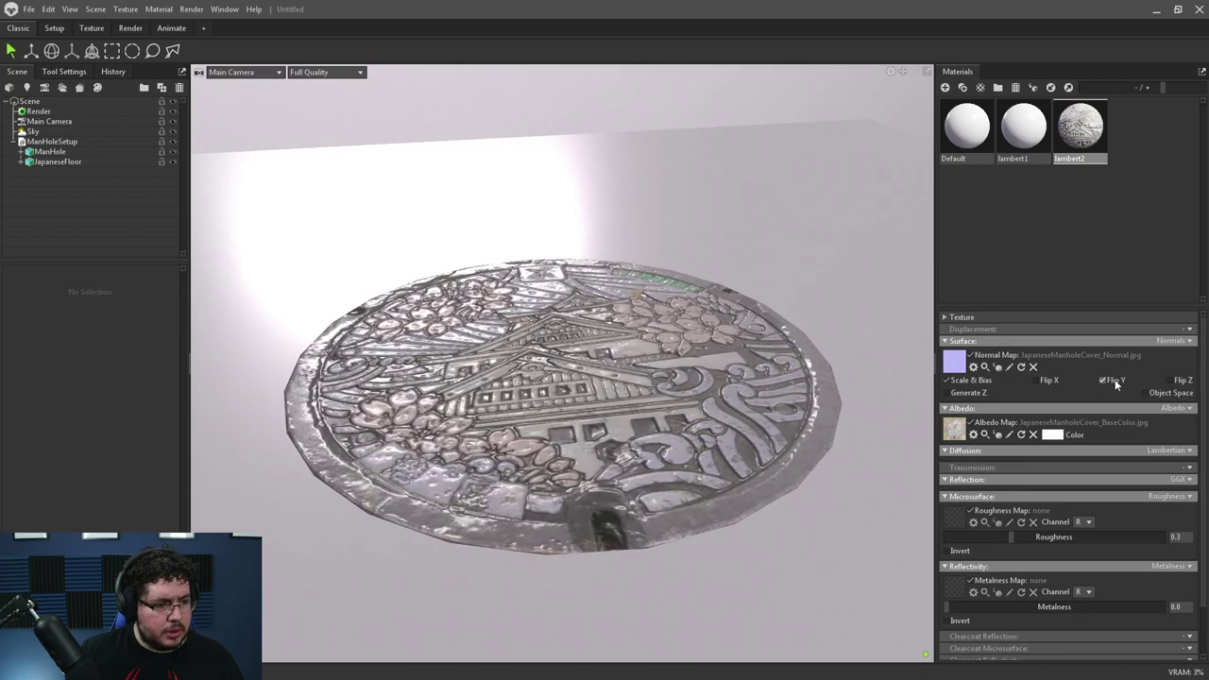
pyautogui.moveTo(722, 414)
pyautogui.mouseDown()
pyautogui.moveTo(758, 419)
pyautogui.moveTo(736, 416)
pyautogui.mouseUp()
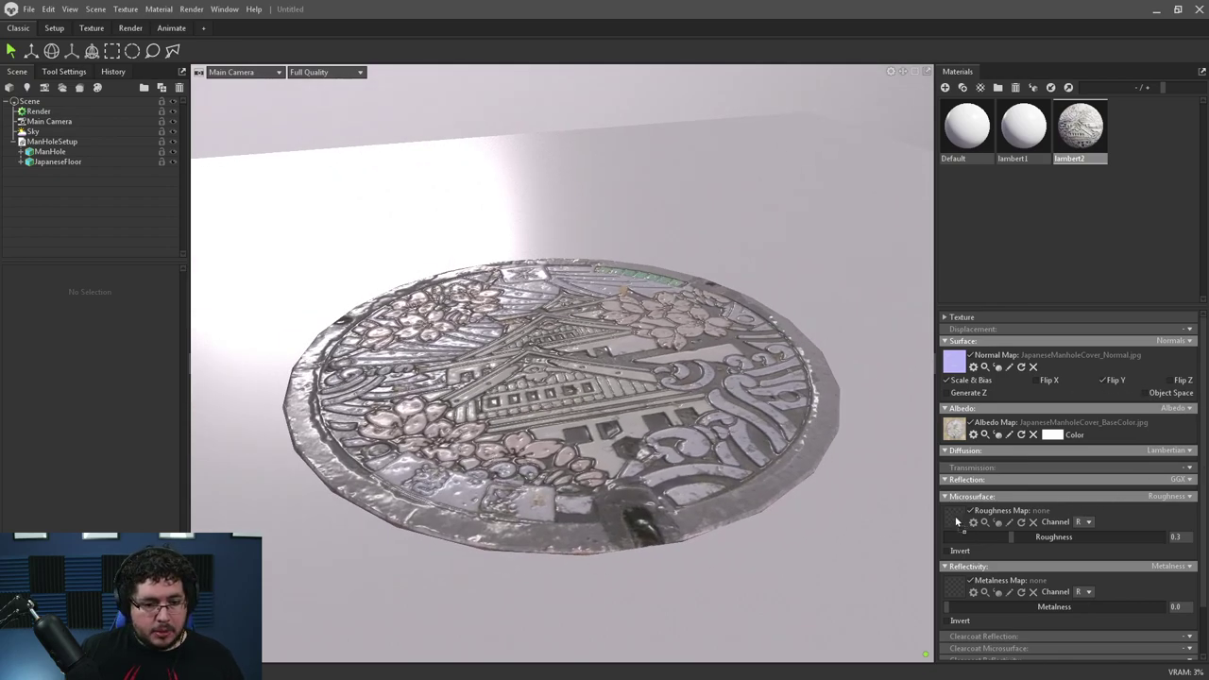
# Step: Assign JapaneseManholeCover_Roughness.jpg as lambert2's roughness map and enable Occlusion with JapaneseManholeCover_AmbientOcclusion.jpg
pyautogui.click(850, 482)
pyautogui.moveTo(784, 457); pyautogui.dragTo(803, 420)
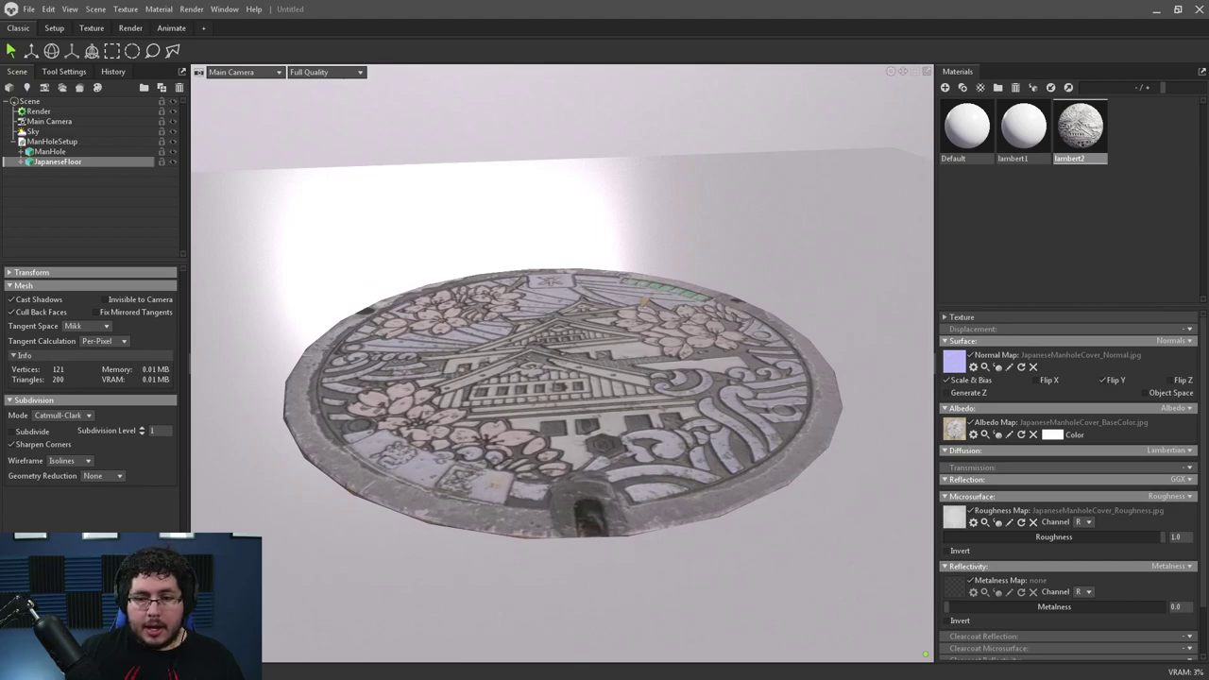
pyautogui.scroll(-1, 1161, 624)
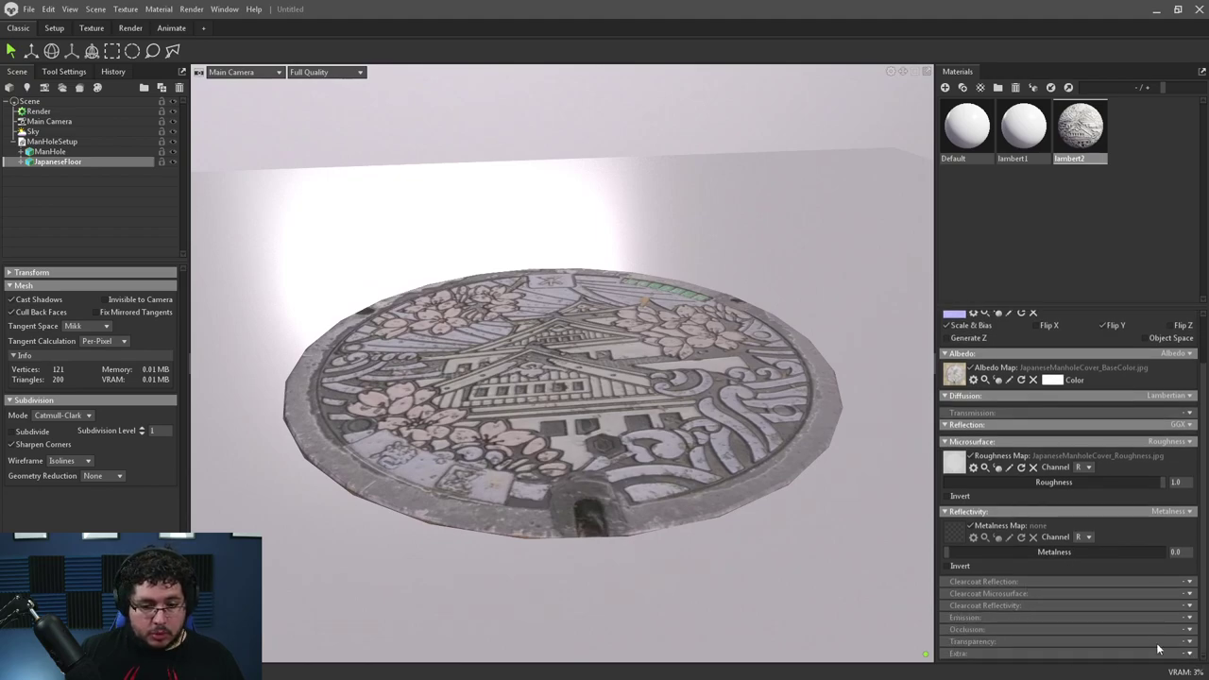
pyautogui.click(1187, 633)
pyautogui.click(1151, 656)
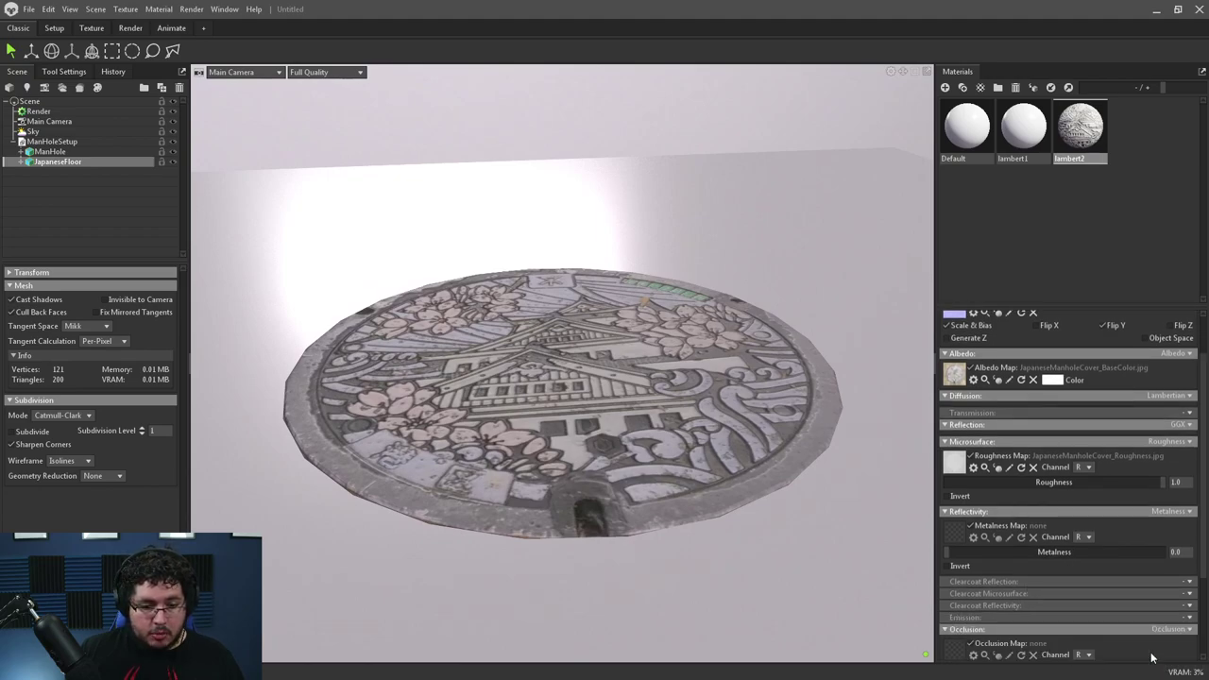
pyautogui.scroll(-2, 1076, 629)
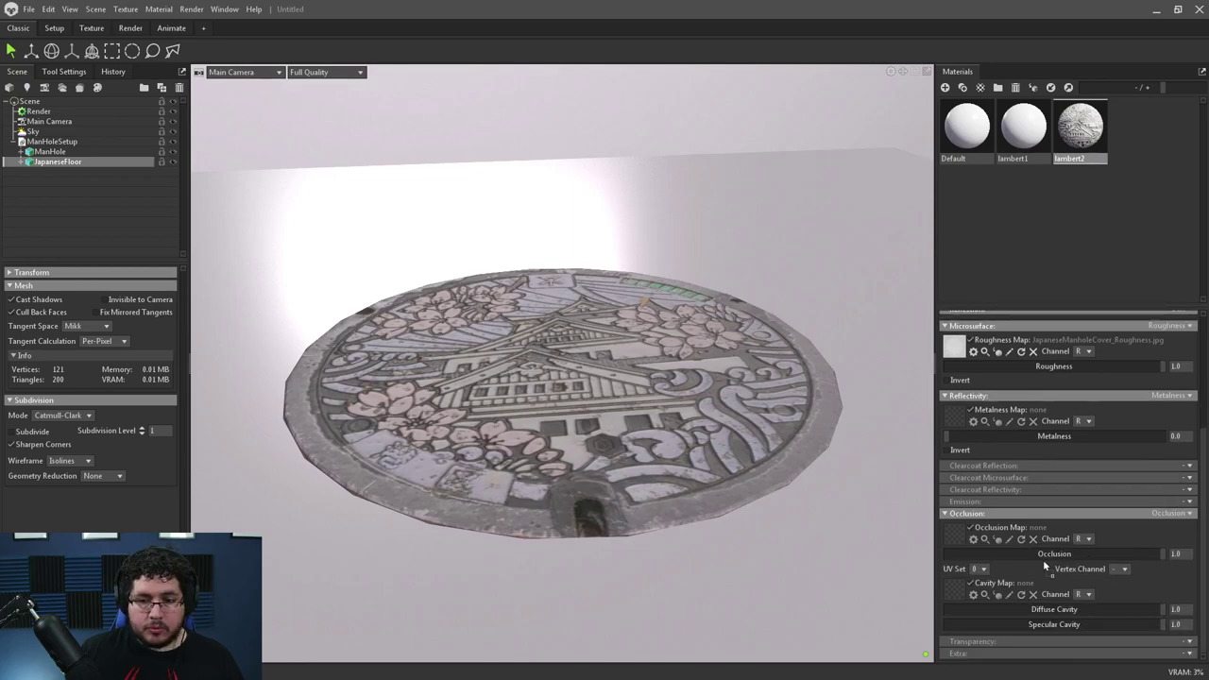
pyautogui.moveTo(956, 553); pyautogui.dragTo(951, 538)
pyautogui.moveTo(667, 406); pyautogui.dragTo(609, 359)
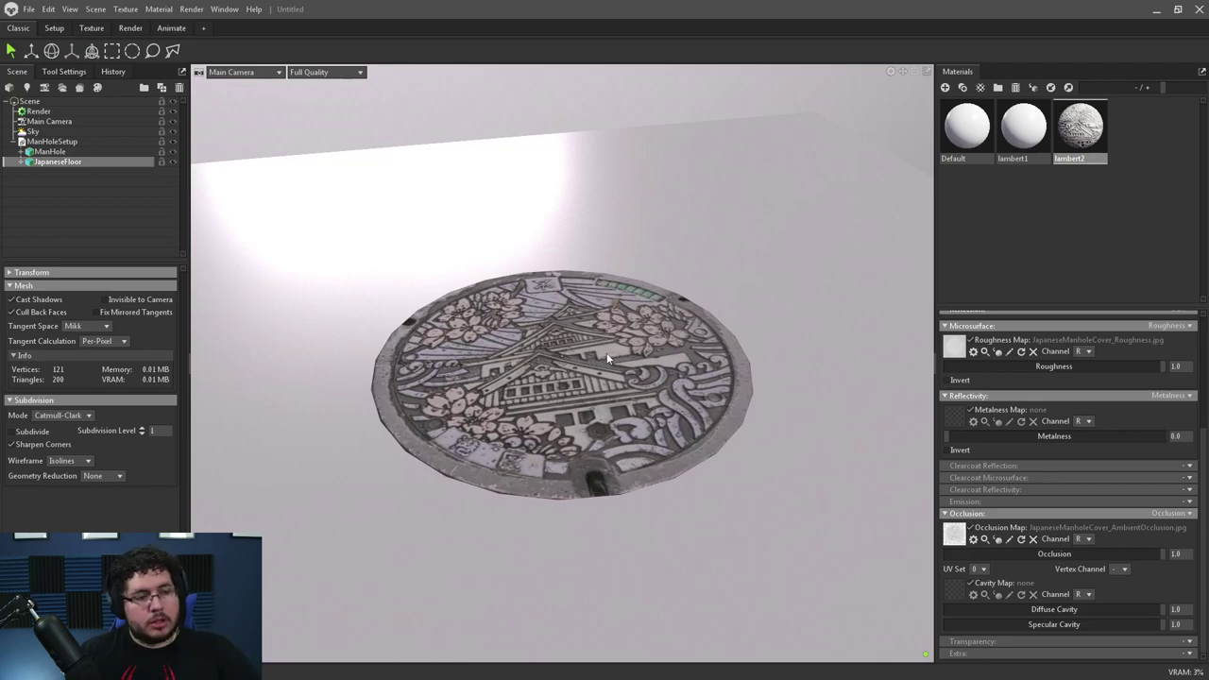
pyautogui.moveTo(521, 417); pyautogui.dragTo(737, 416)
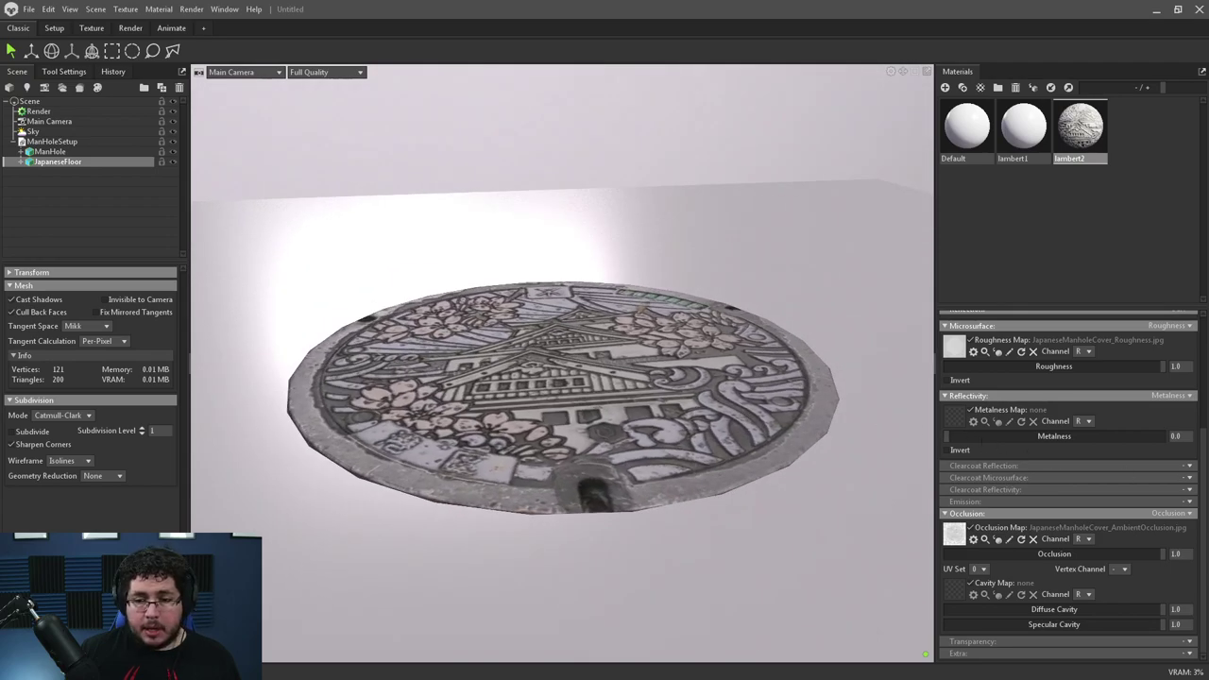
pyautogui.moveTo(731, 382); pyautogui.dragTo(670, 350)
# Step: Switch to the Texture workspace and search the library's materials for "con"
pyautogui.click(91, 28)
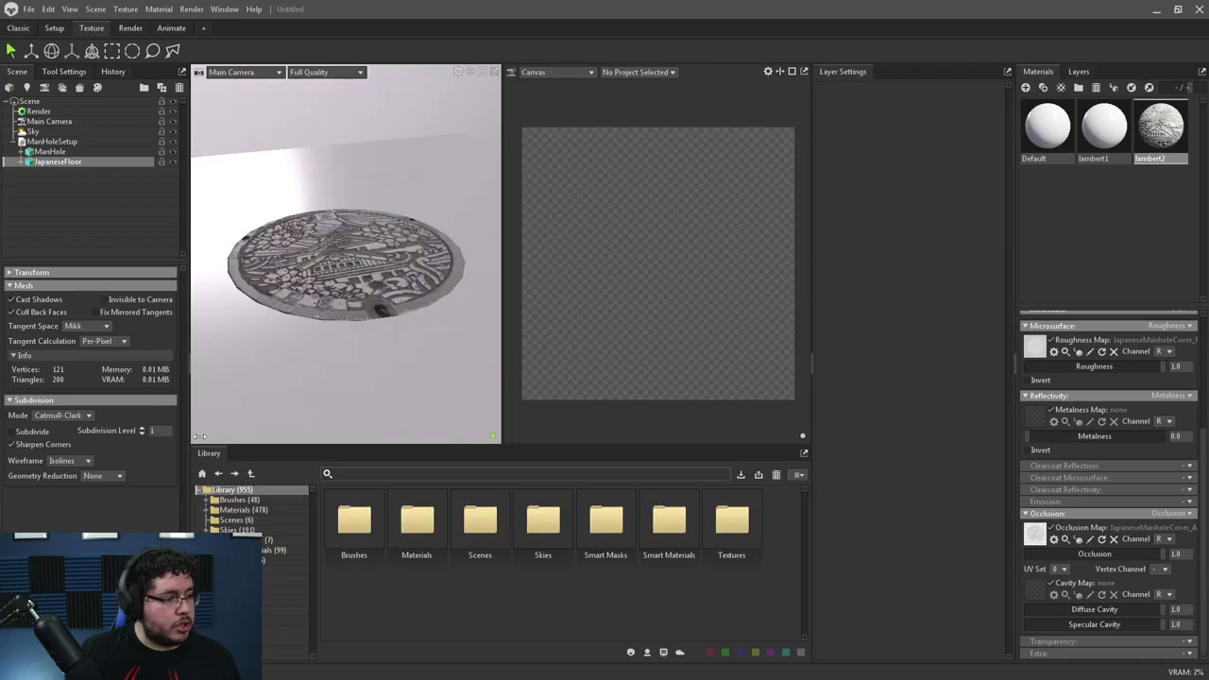
pyautogui.click(262, 515)
pyautogui.click(366, 473)
pyautogui.write('paav')
pyautogui.press('BackSpace')
pyautogui.press('BackSpace')
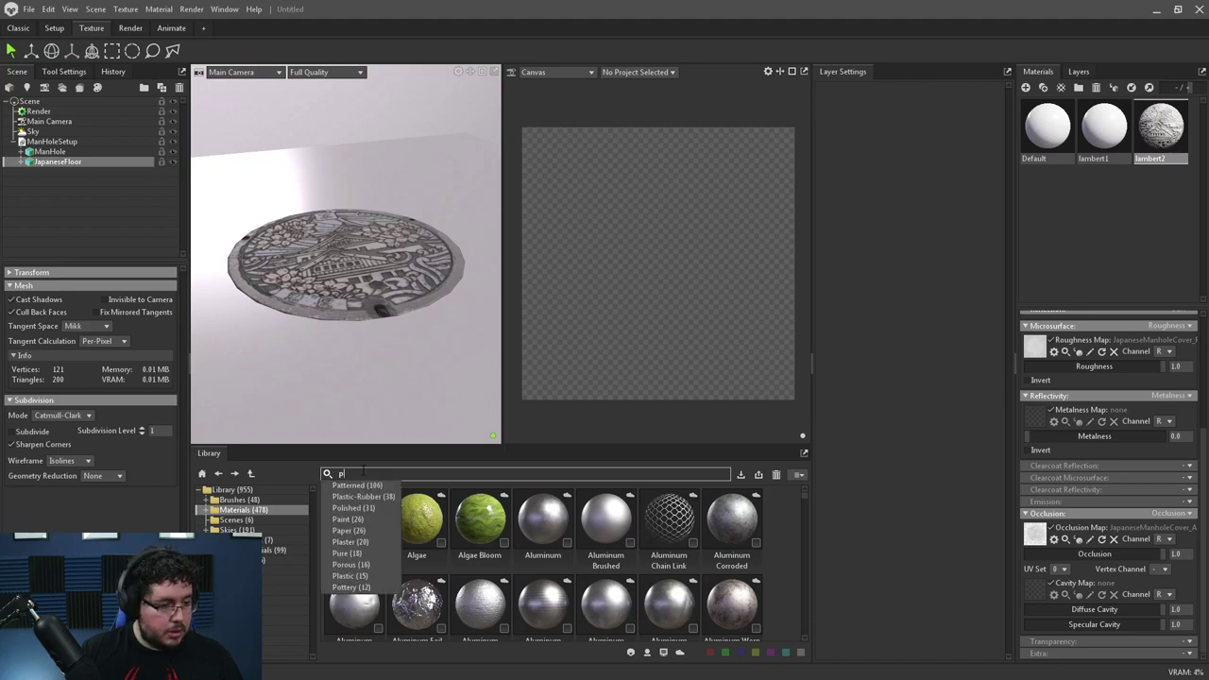
pyautogui.press('BackSpace')
pyautogui.press('BackSpace')
pyautogui.write('conre')
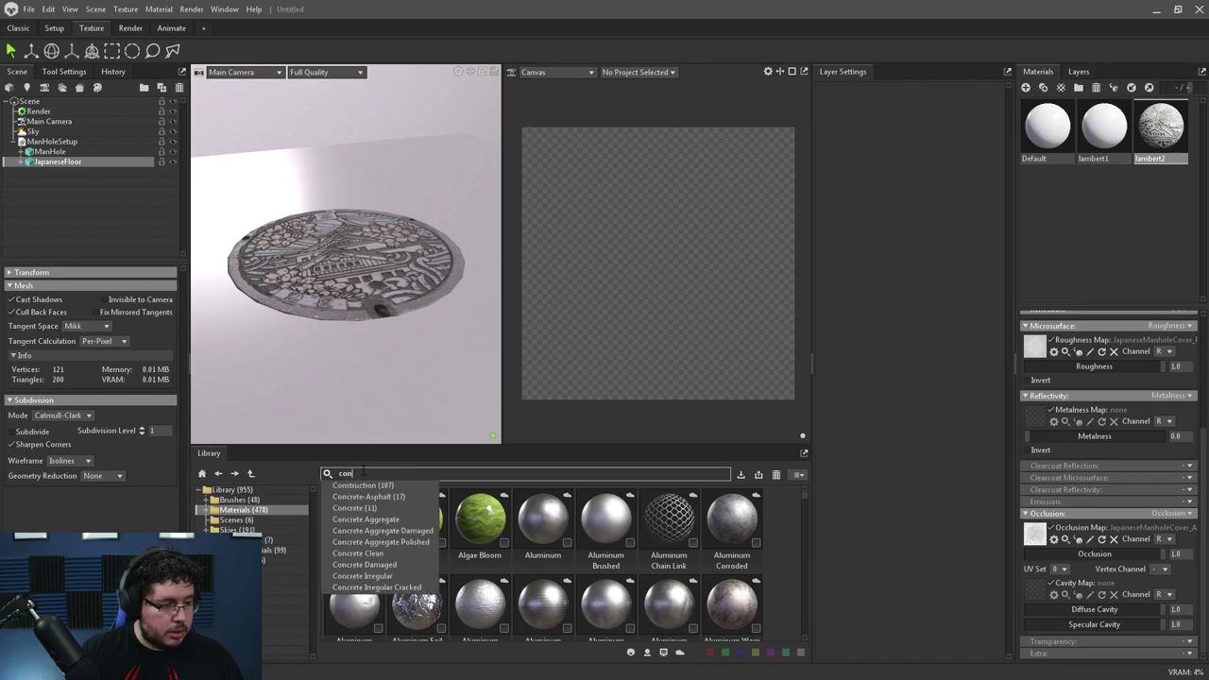
pyautogui.press('BackSpace')
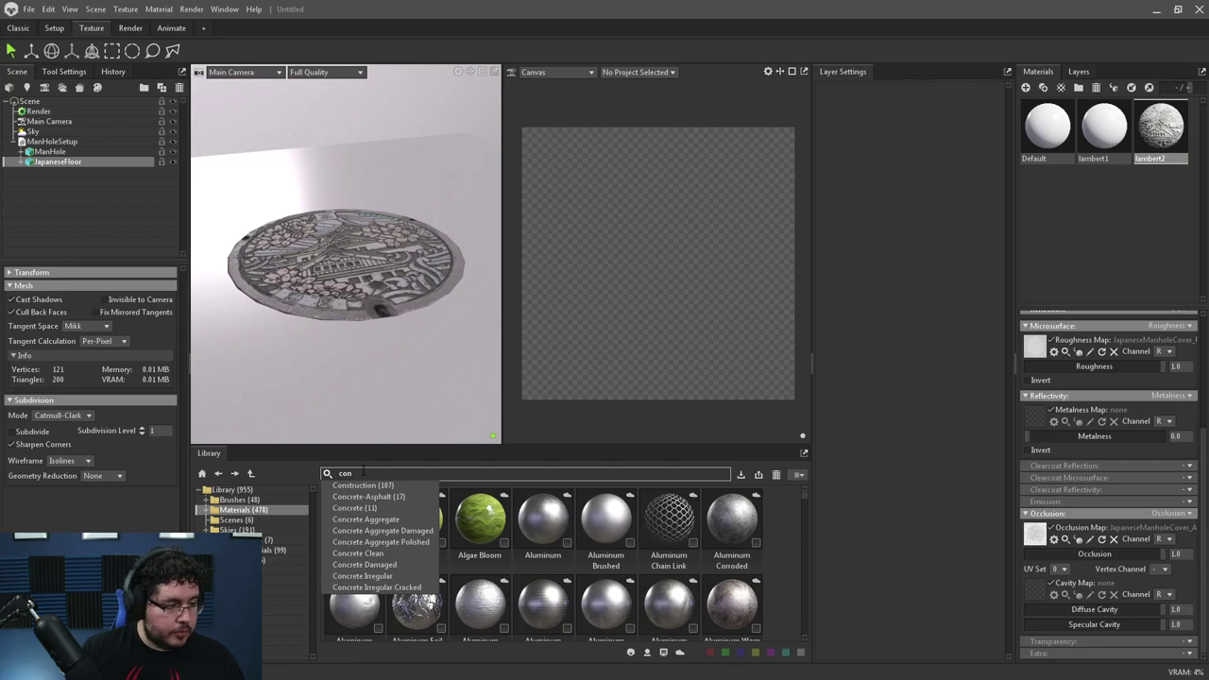
pyautogui.doubleClick(362, 473)
# Step: Add the Asphalt Cracked library material to the scene and apply it to the JapaneseFloor plane
pyautogui.scroll(-2, 525, 511)
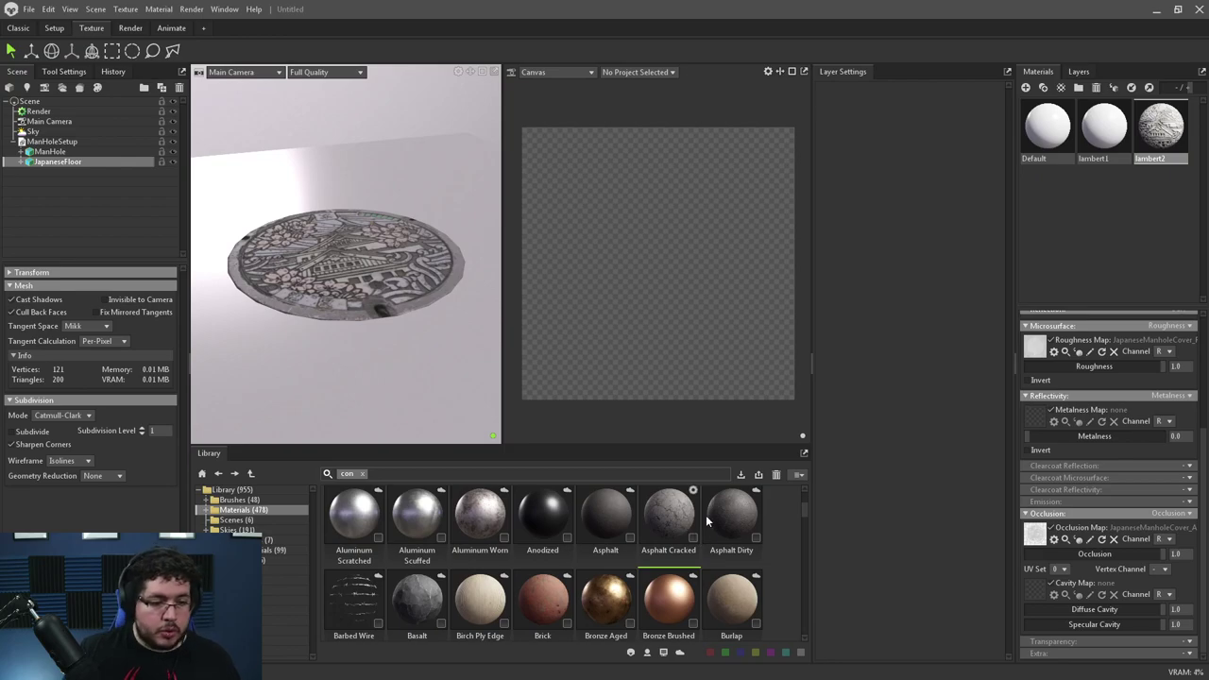
pyautogui.scroll(2, 701, 543)
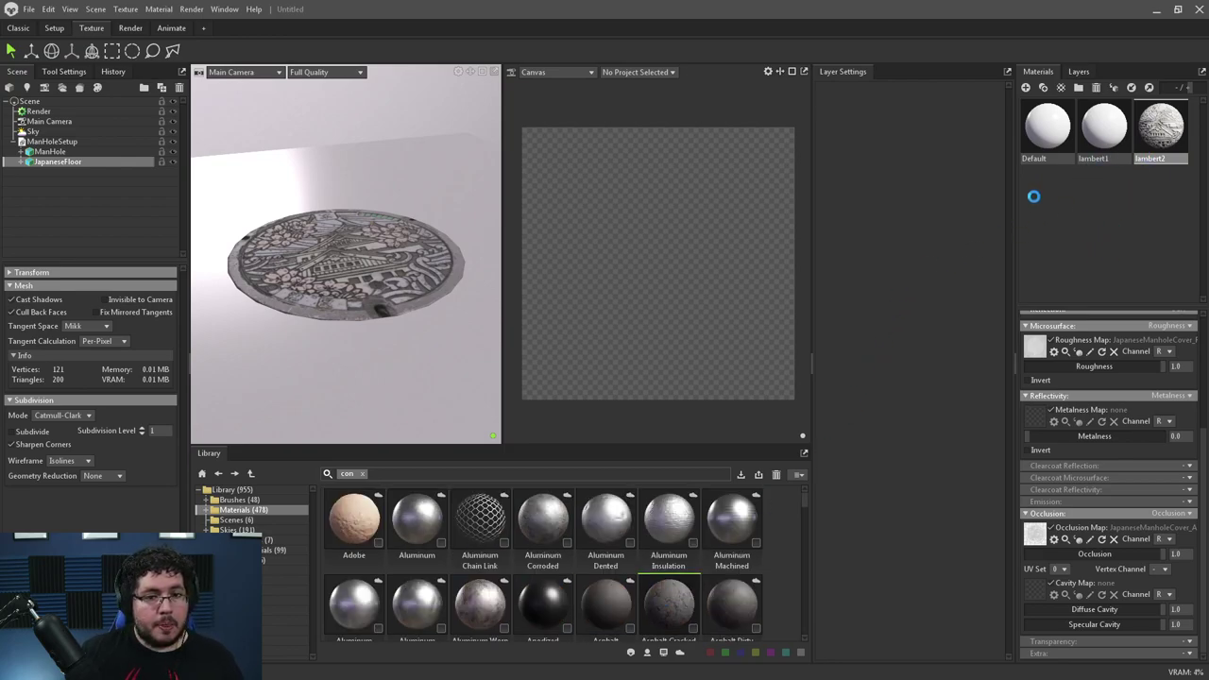
pyautogui.moveTo(1046, 195); pyautogui.dragTo(455, 200)
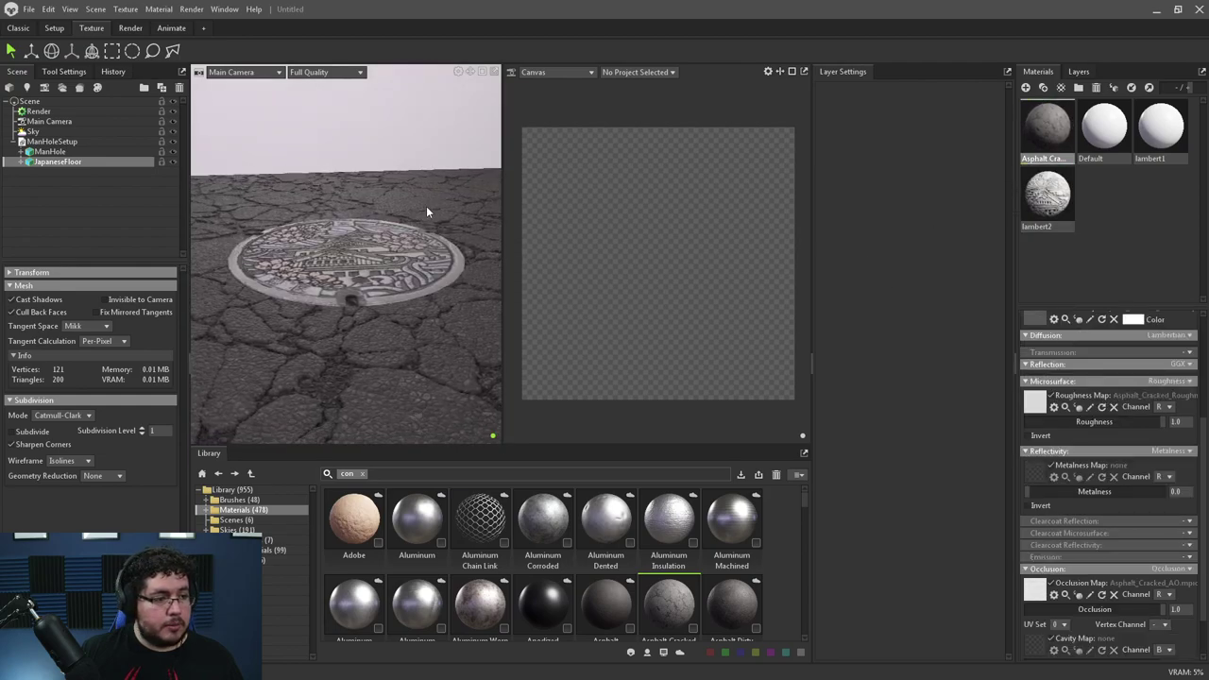
pyautogui.moveTo(428, 206); pyautogui.dragTo(433, 264, button='right')
pyautogui.moveTo(432, 263)
pyautogui.mouseDown()
pyautogui.moveTo(395, 247)
pyautogui.moveTo(409, 265)
pyautogui.mouseUp()
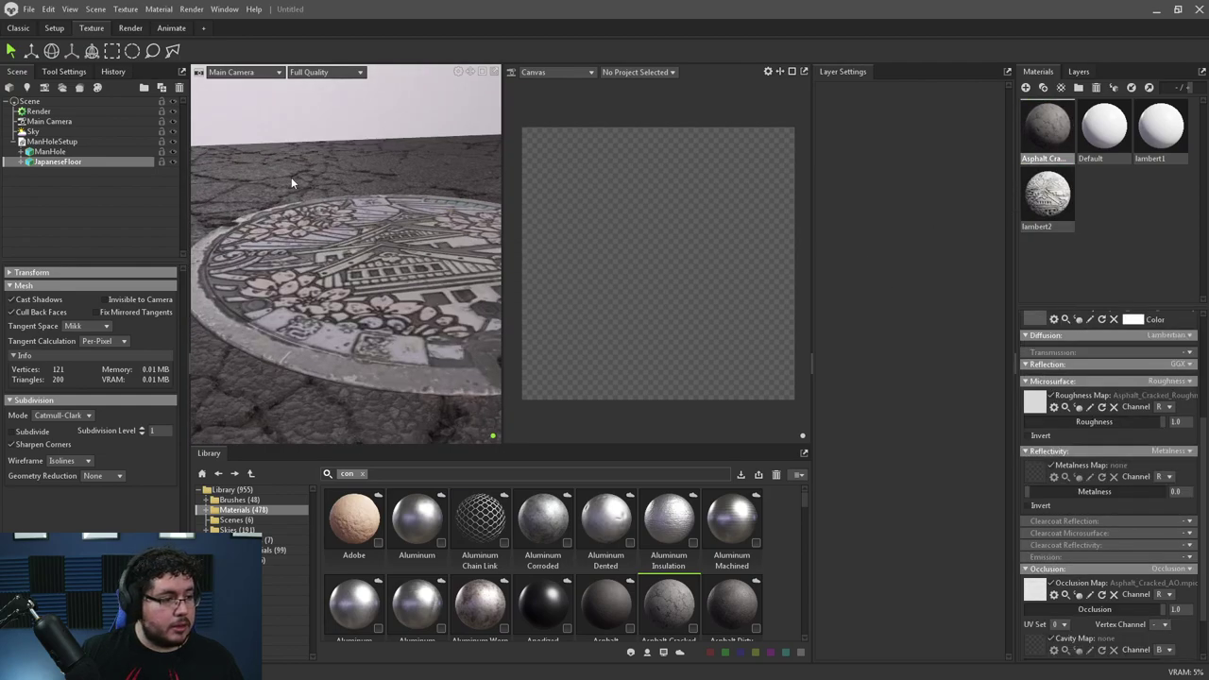
pyautogui.moveTo(291, 177); pyautogui.dragTo(288, 156)
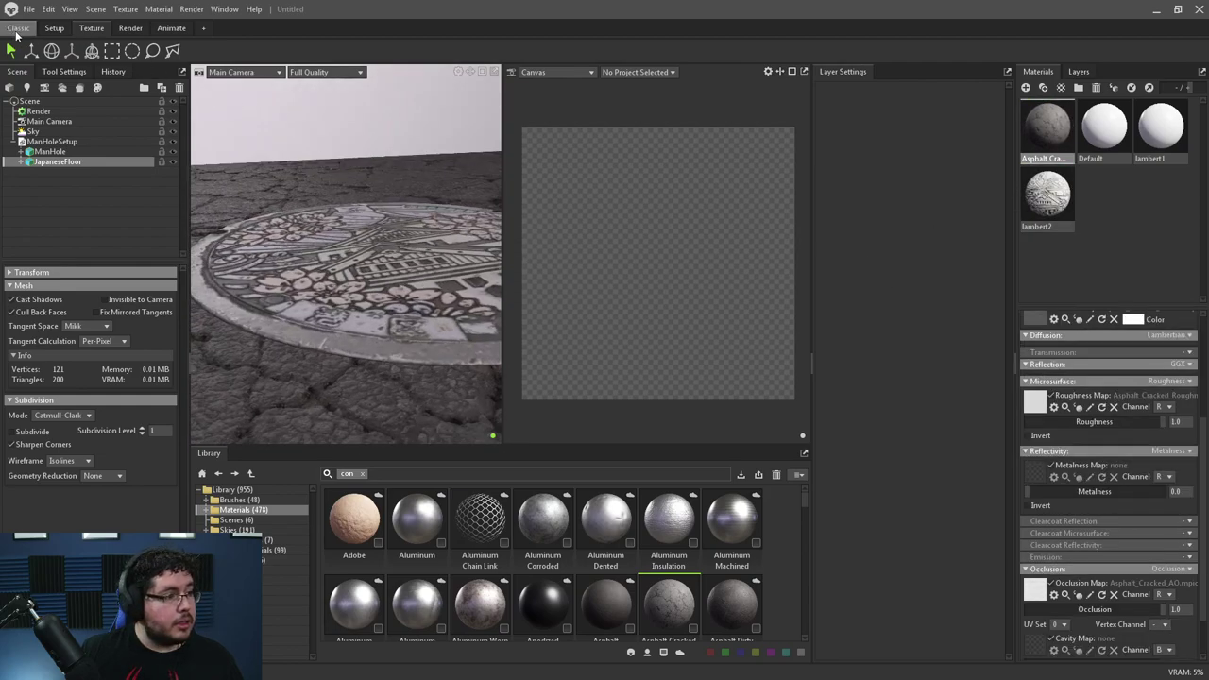
# Step: Return to the Classic workspace and raise the ManHole object slightly above the asphalt floor
pyautogui.click(17, 29)
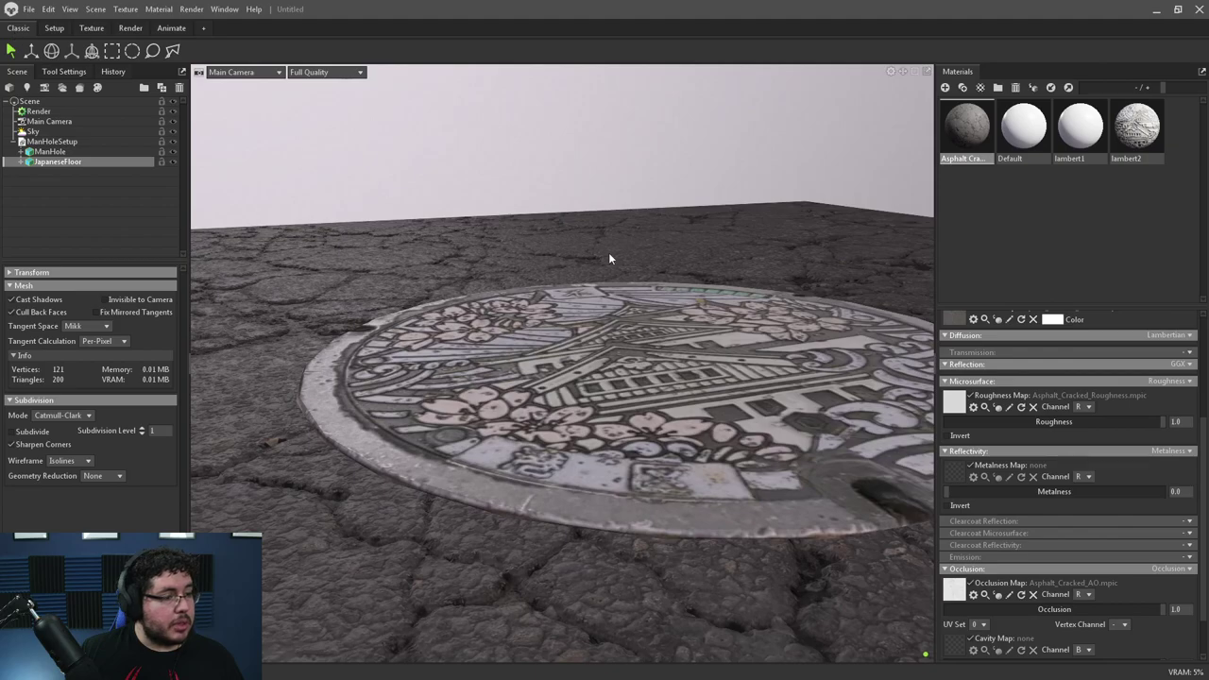
pyautogui.moveTo(610, 258); pyautogui.dragTo(499, 464)
pyautogui.moveTo(498, 464); pyautogui.dragTo(315, 334, button='right')
pyautogui.press('w')
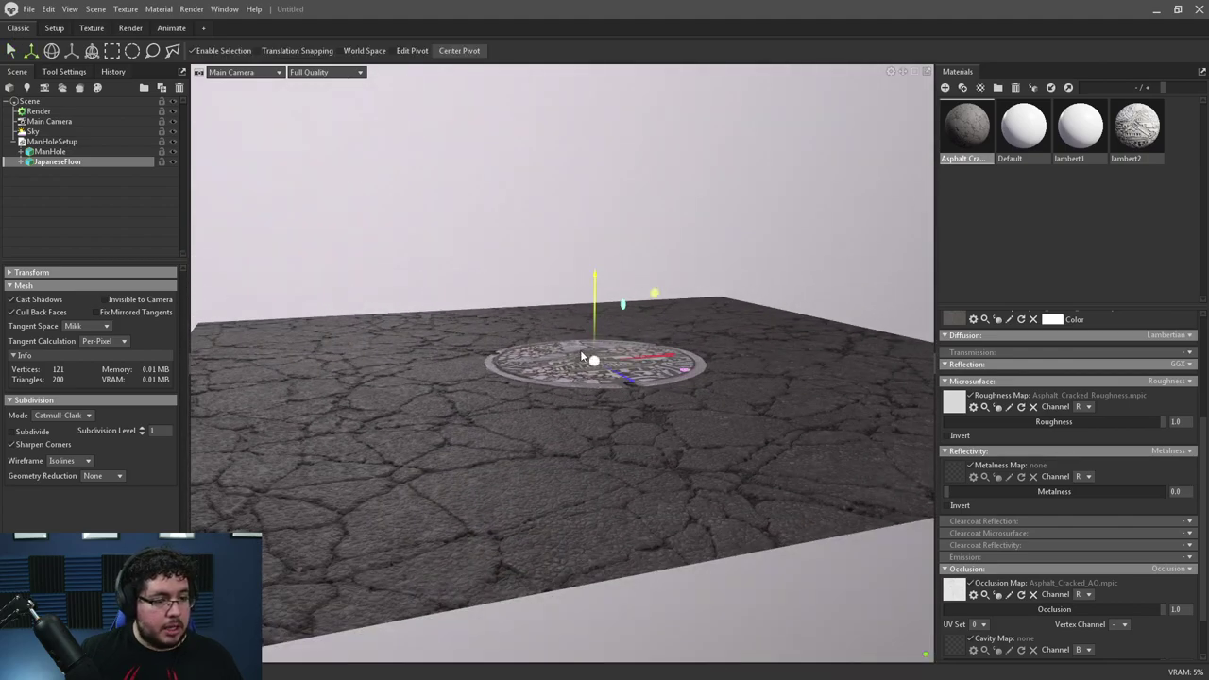
pyautogui.click(580, 349)
pyautogui.moveTo(580, 349); pyautogui.dragTo(605, 288)
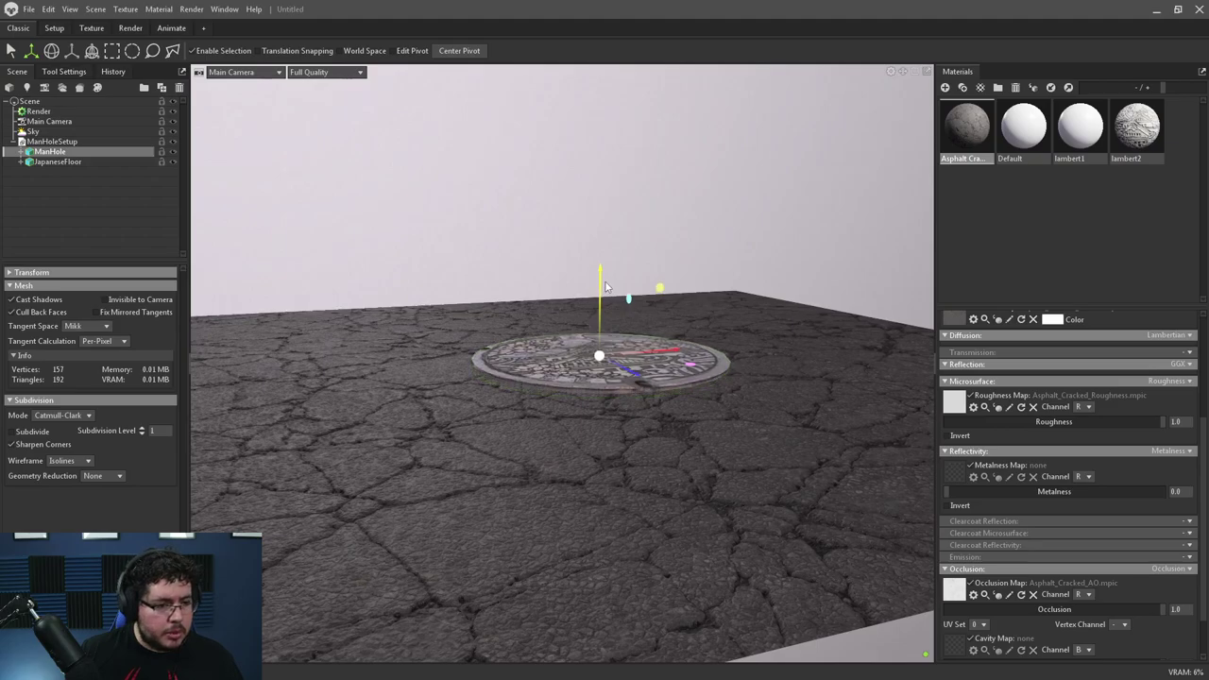
pyautogui.click(739, 227)
pyautogui.moveTo(738, 227); pyautogui.dragTo(715, 366)
pyautogui.click(778, 436)
pyautogui.scroll(5, 442, 356)
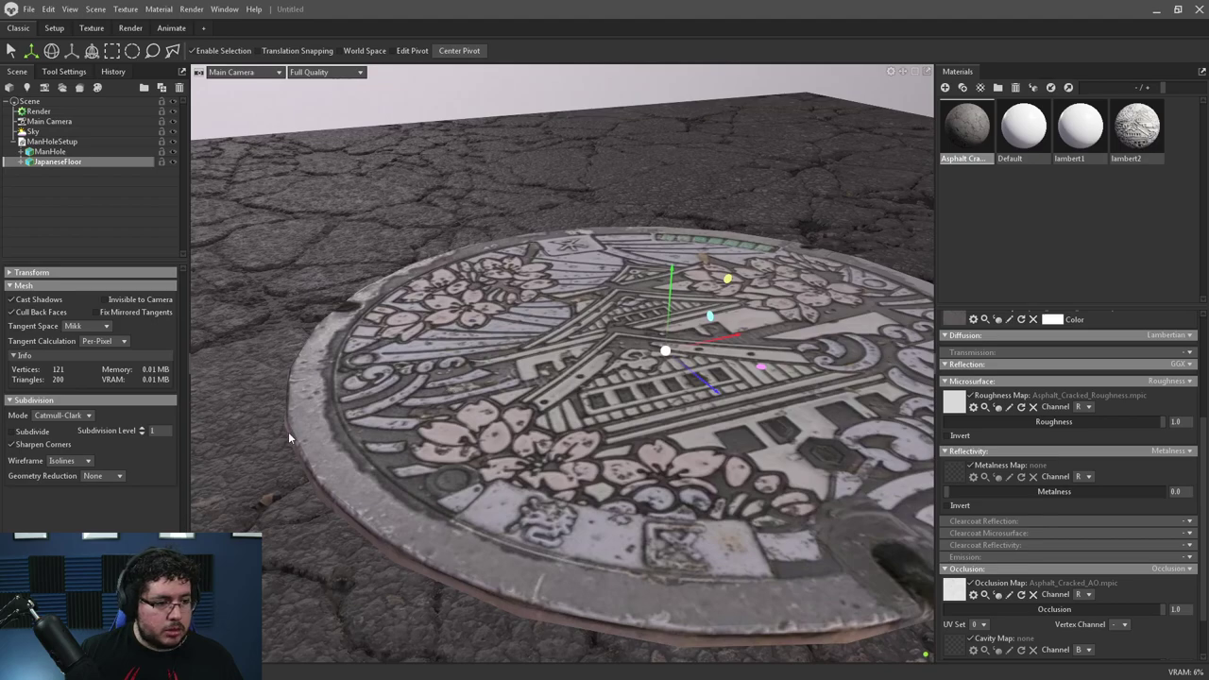
pyautogui.moveTo(288, 432); pyautogui.dragTo(177, 359, button='right')
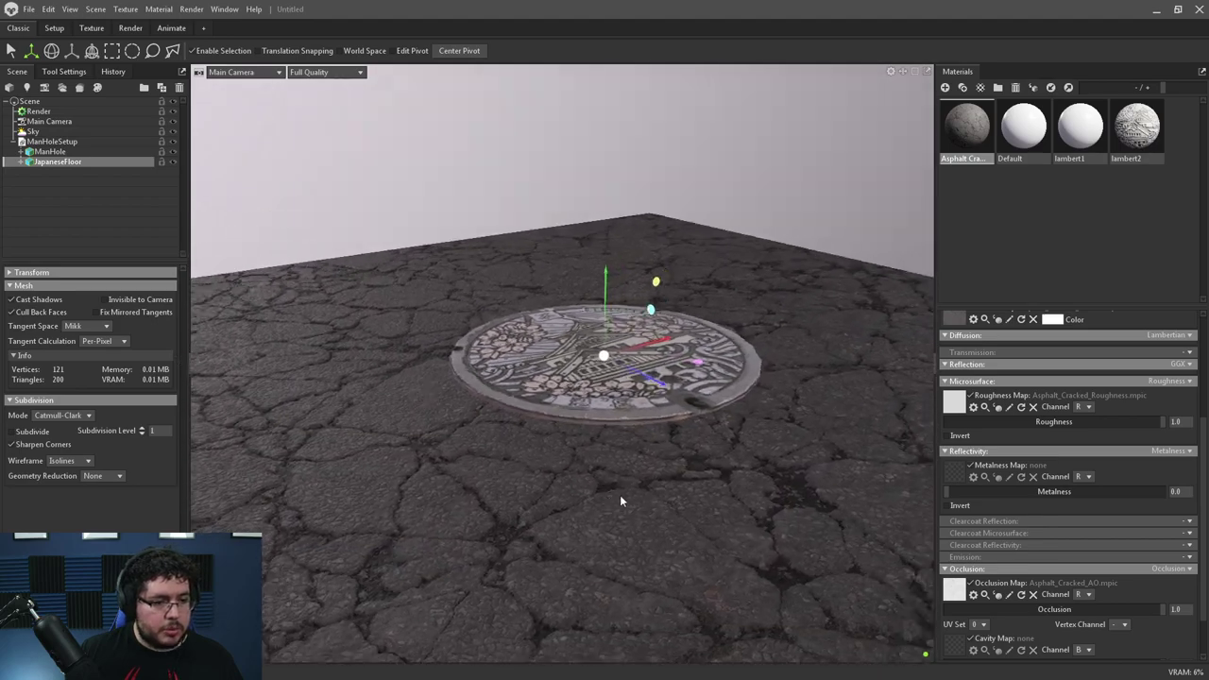
# Step: Lower the Sky light's brightness to about 0.028 to darken the scene
pyautogui.scroll(-3, 603, 466)
pyautogui.moveTo(615, 504); pyautogui.dragTo(394, 402)
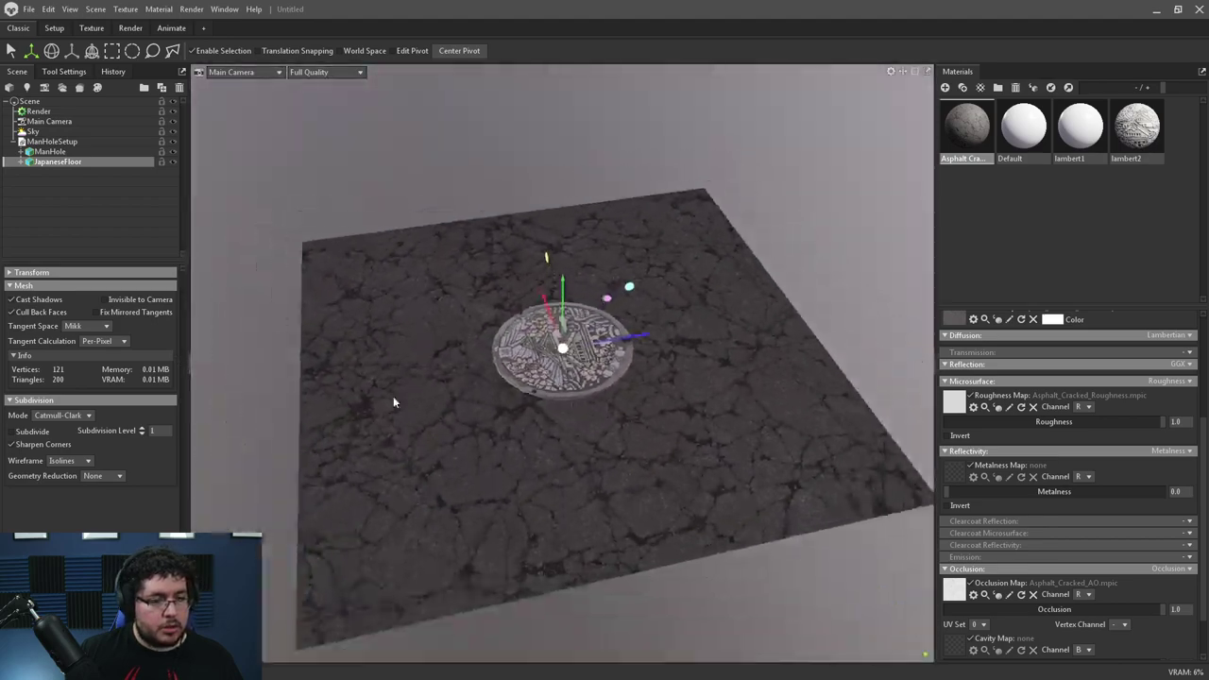
pyautogui.click(34, 132)
pyautogui.moveTo(51, 303); pyautogui.dragTo(29, 302)
pyautogui.moveTo(511, 290); pyautogui.dragTo(453, 258)
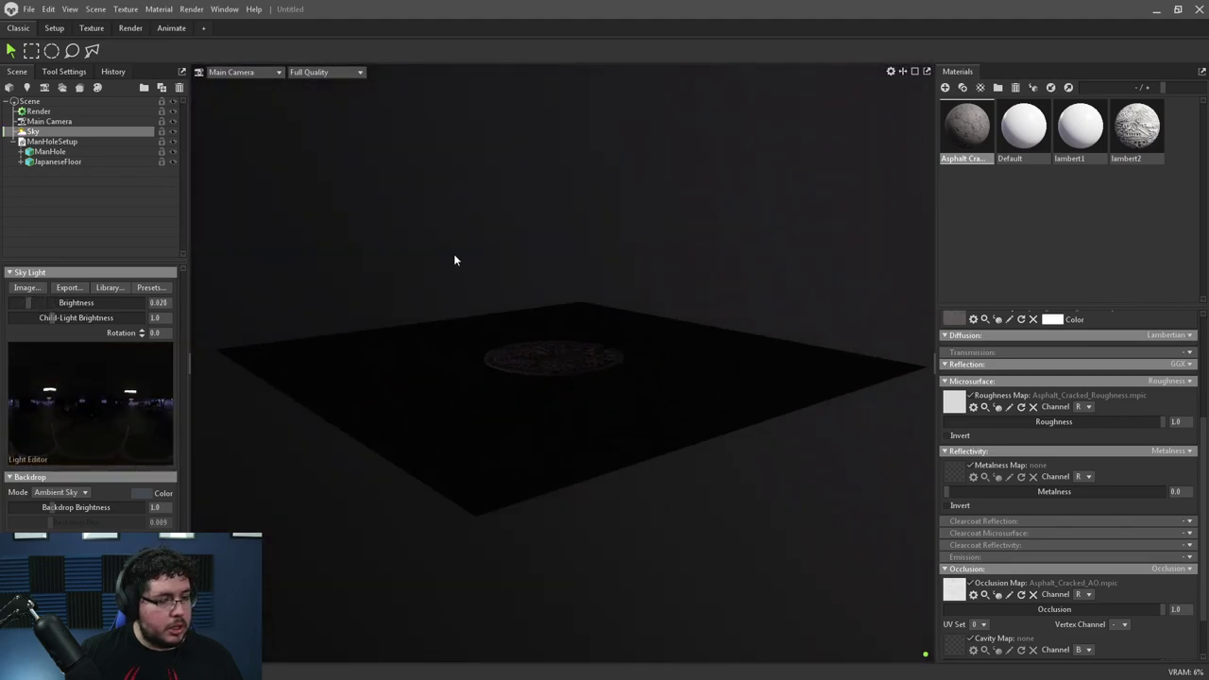
# Step: Add a spot light over the manhole cover, then widen its spot angle and increase its diameter
pyautogui.click(26, 87)
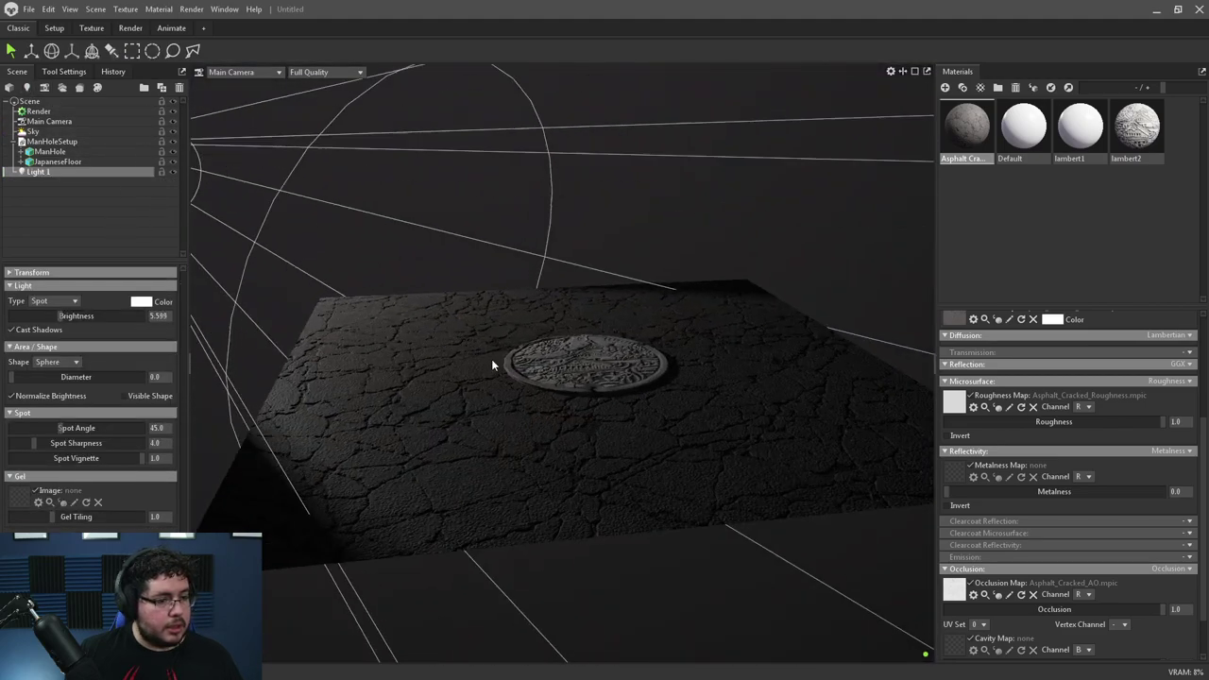
pyautogui.moveTo(607, 430); pyautogui.dragTo(631, 483, button='right')
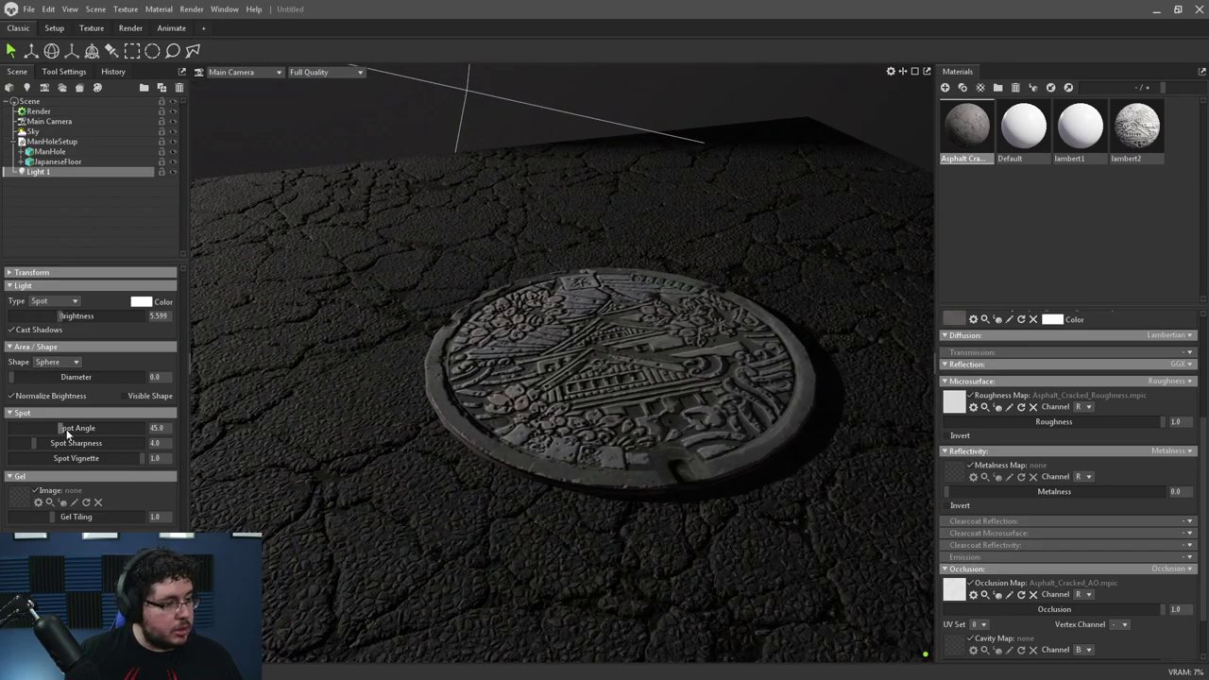
pyautogui.moveTo(66, 433); pyautogui.dragTo(75, 430)
pyautogui.moveTo(38, 377); pyautogui.dragTo(70, 375)
# Step: Replace the Sky's environment image with the Alley Foggy preset from the library's Skies collection
pyautogui.click(49, 121)
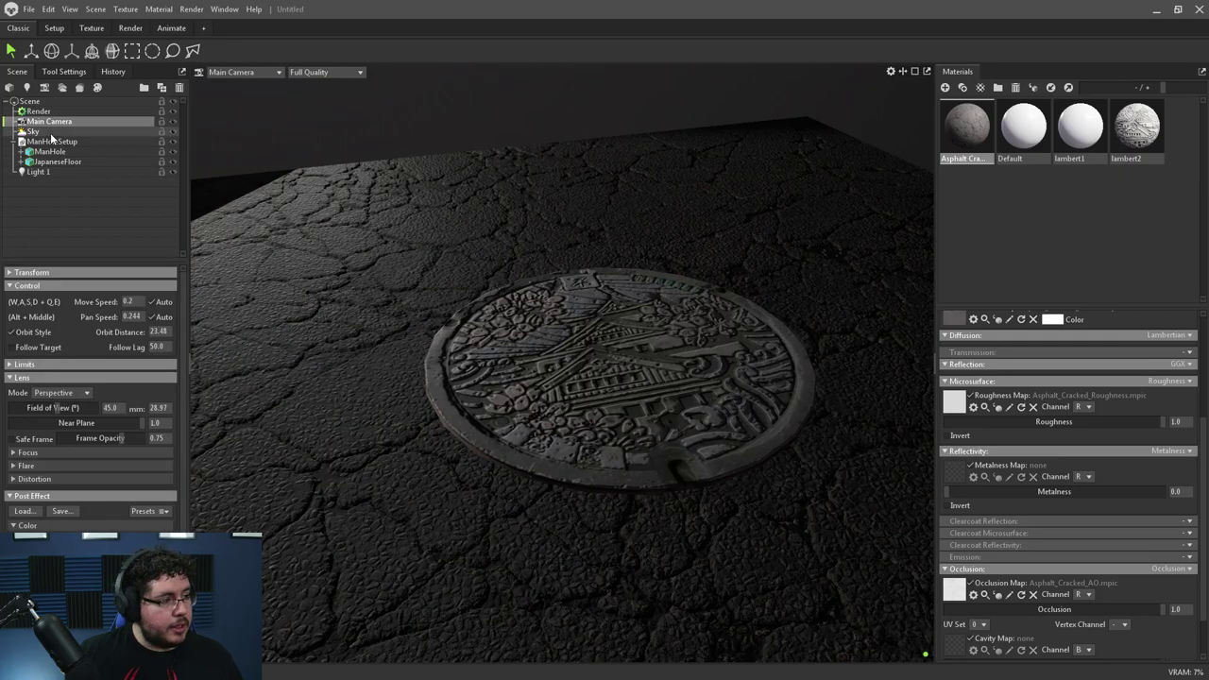
pyautogui.click(43, 132)
pyautogui.click(151, 288)
pyautogui.scroll(-1, 506, 340)
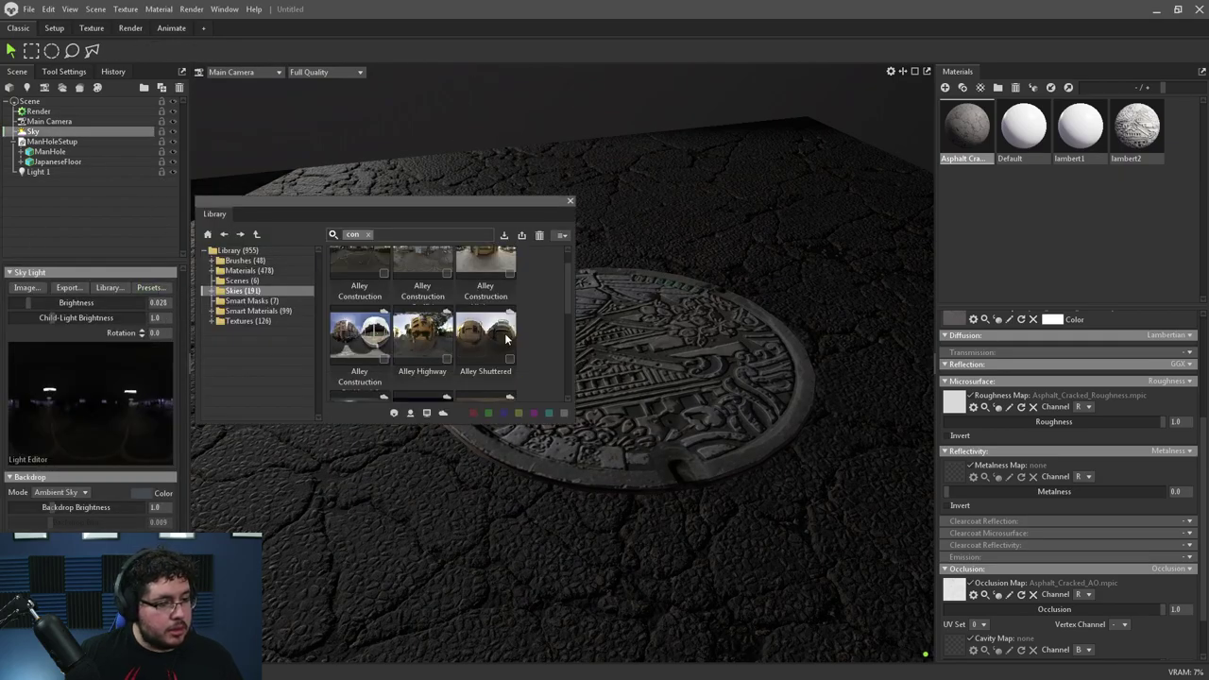
pyautogui.scroll(-2, 501, 371)
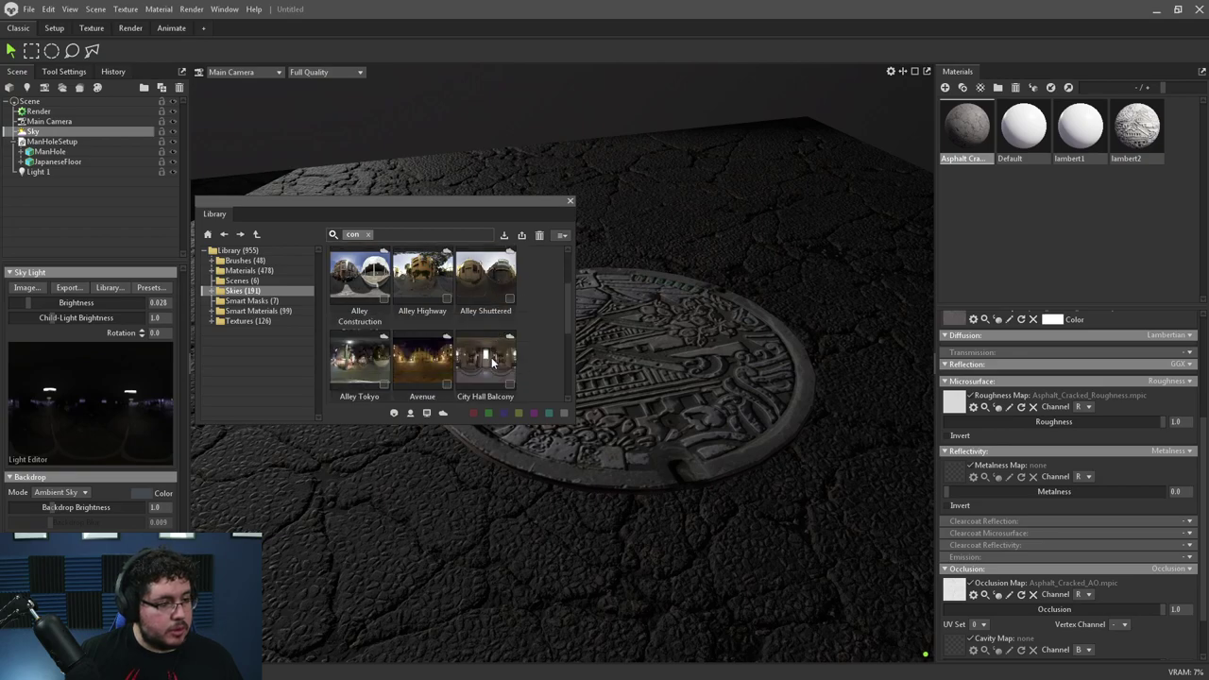
pyautogui.scroll(-1, 487, 355)
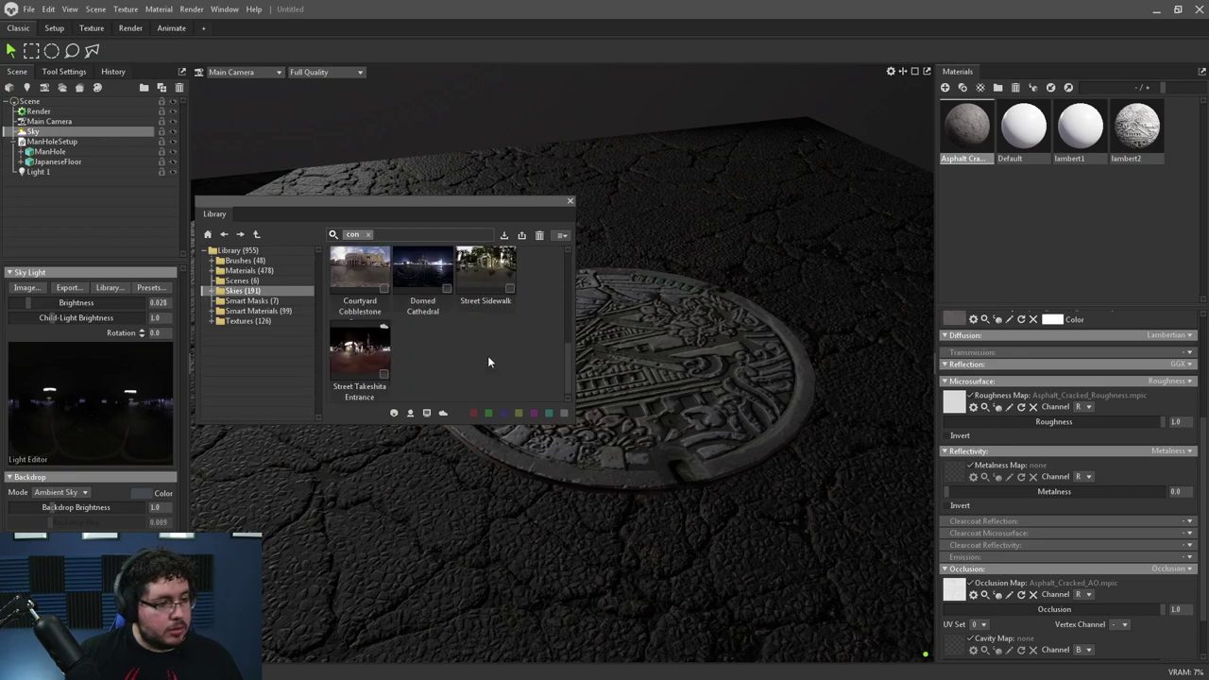
pyautogui.click(369, 234)
pyautogui.scroll(-2, 471, 324)
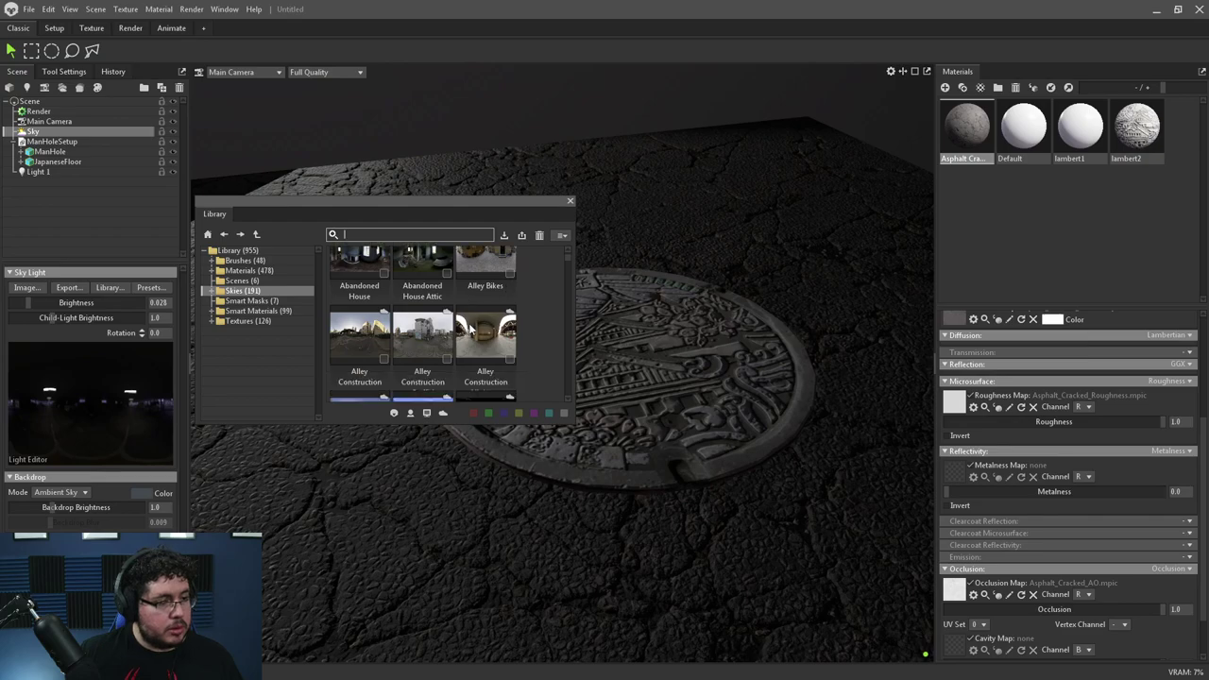
pyautogui.scroll(-1, 454, 338)
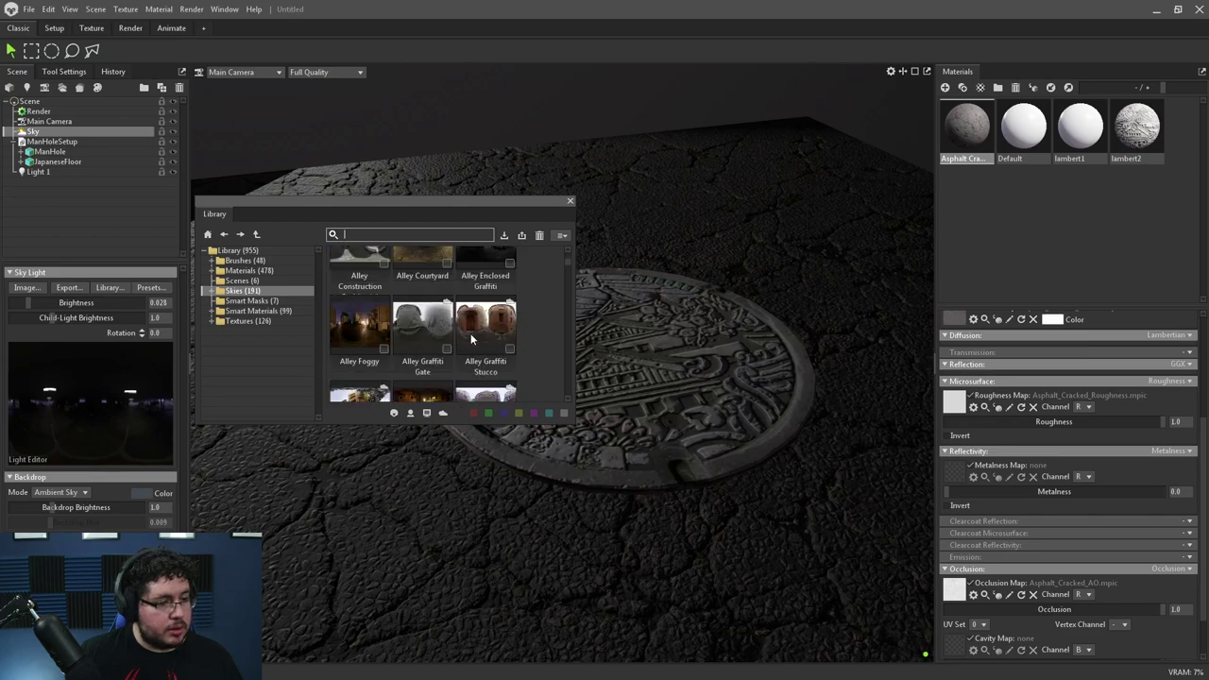
pyautogui.click(358, 328)
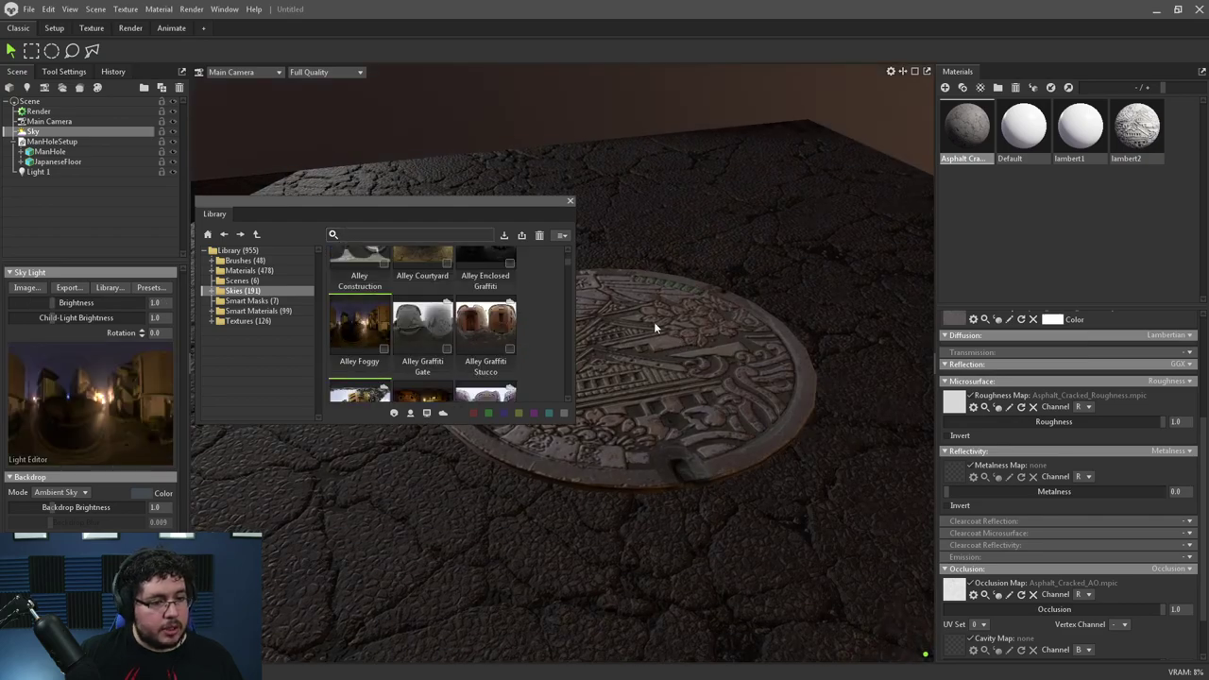
pyautogui.click(570, 202)
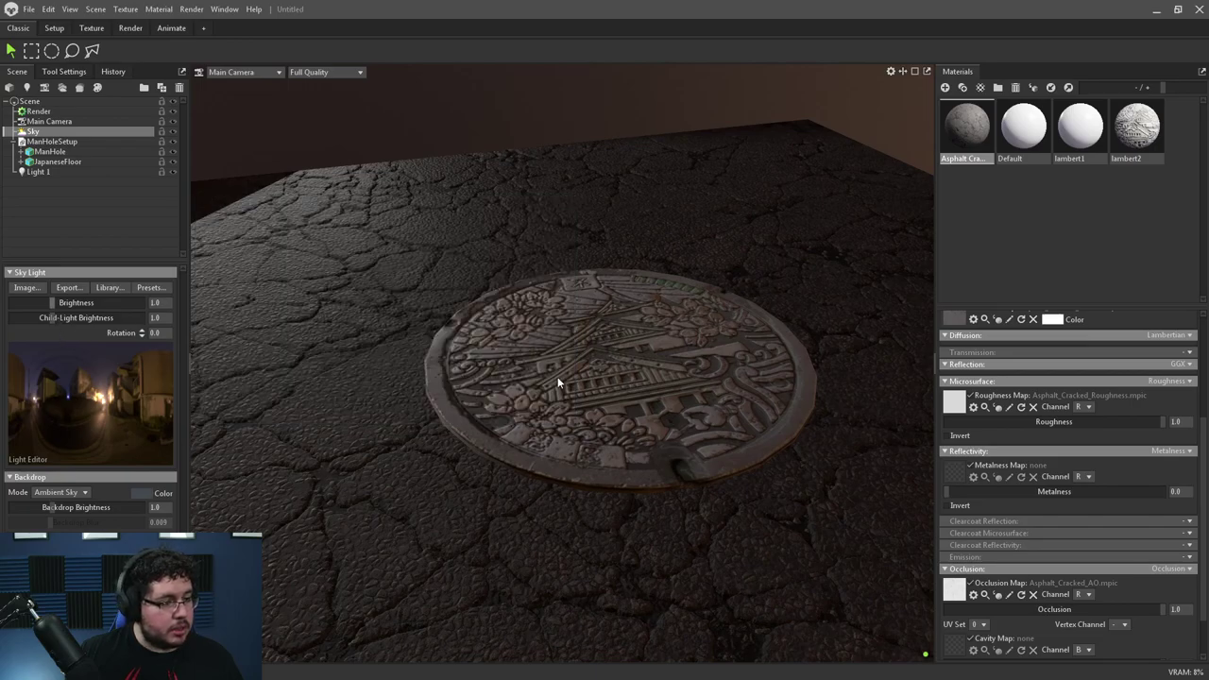
# Step: Raise the Light 1 spot light higher above the floor and tilt it down toward the manhole cover
pyautogui.keyDown('alt'); pyautogui.moveTo(553, 374); pyautogui.dragTo(240, 248); pyautogui.keyUp('alt')
pyautogui.keyDown('alt'); pyautogui.moveTo(240, 249); pyautogui.dragTo(95, 121, button='right'); pyautogui.keyUp('alt')
pyautogui.scroll(5, 674, 286)
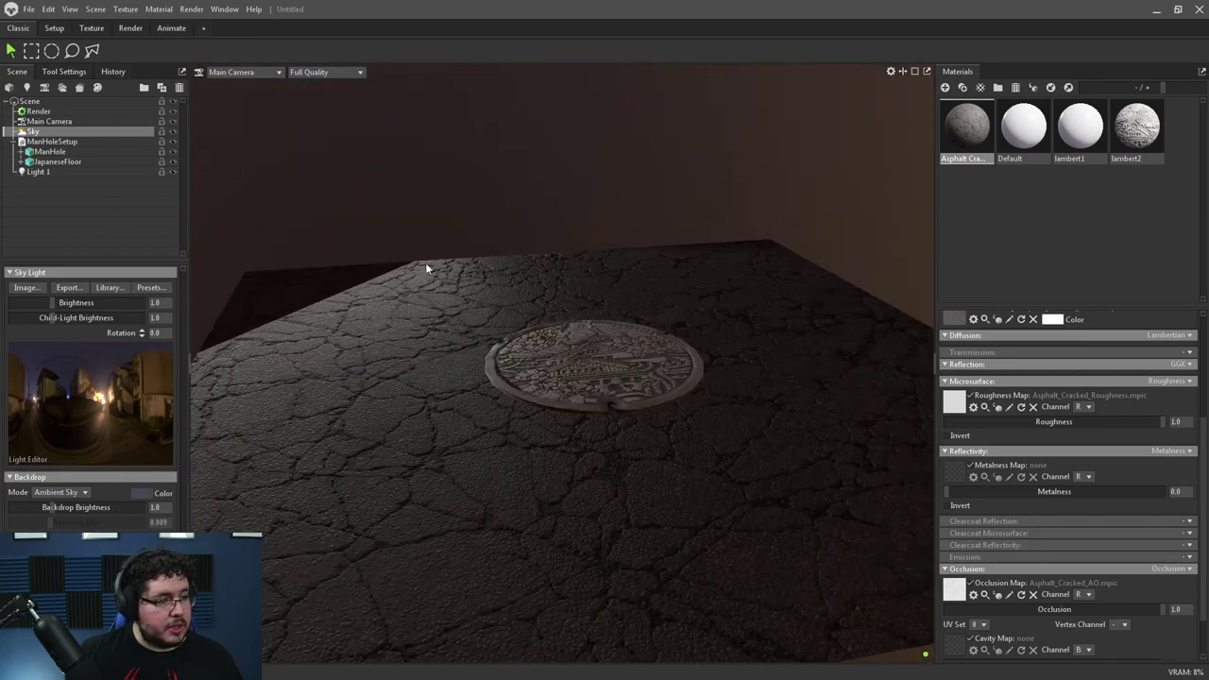
pyautogui.moveTo(464, 279); pyautogui.dragTo(261, 191, button='right')
pyautogui.click(326, 250)
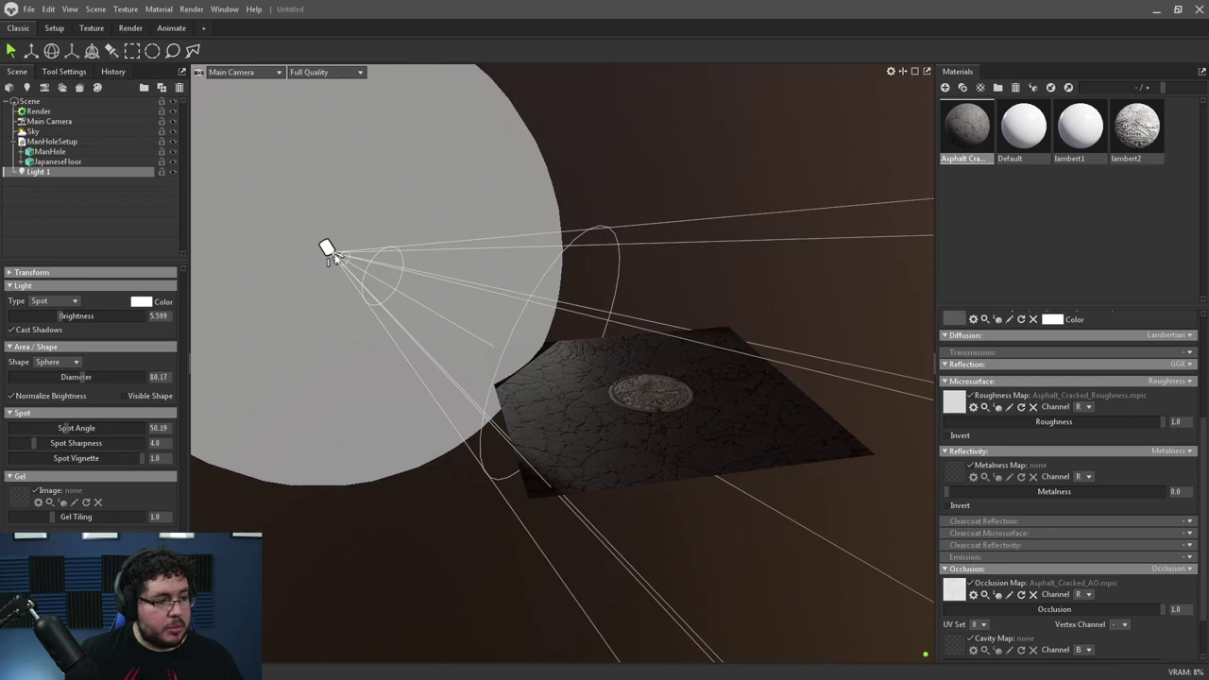
pyautogui.press('w')
pyautogui.moveTo(330, 251); pyautogui.dragTo(279, 116)
pyautogui.press('e')
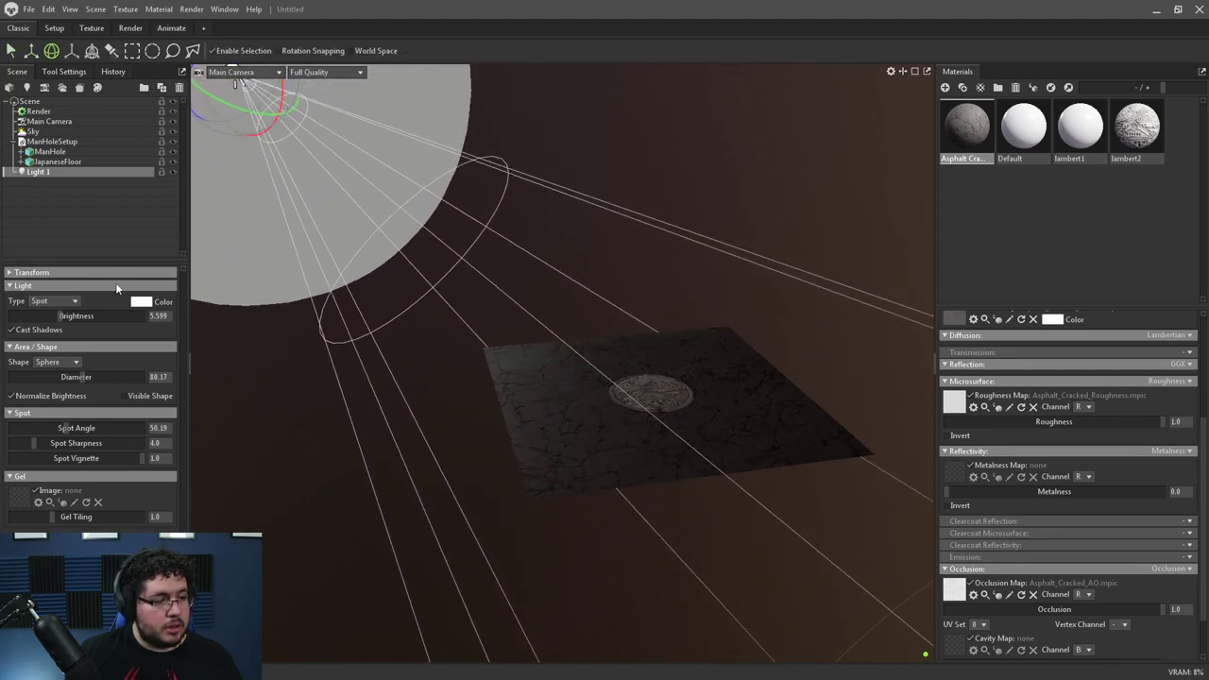
# Step: Set Light 1's brightness to about 6.27 and tint its colour a warm orange-brown
pyautogui.moveTo(63, 316); pyautogui.dragTo(158, 317)
pyautogui.click(138, 303)
pyautogui.click(624, 391)
pyautogui.moveTo(545, 321); pyautogui.dragTo(492, 329)
pyautogui.click(623, 400)
pyautogui.click(625, 406)
pyautogui.click(535, 338)
pyautogui.click(733, 263)
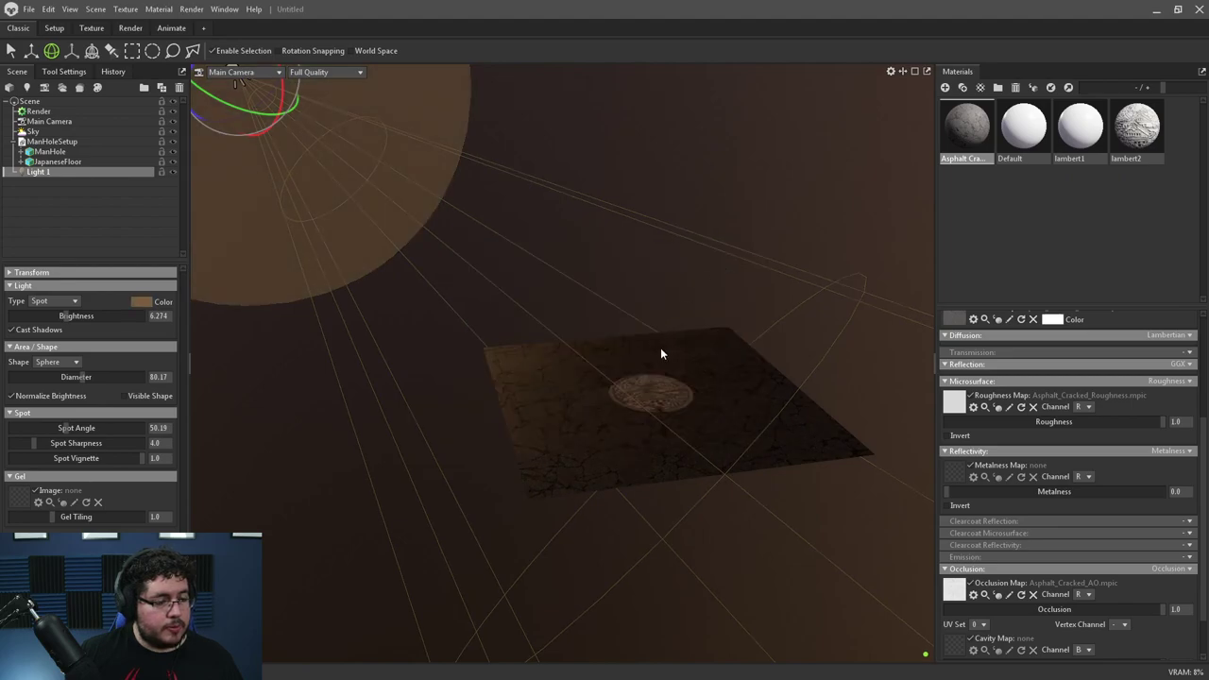
# Step: Check the warm lighting around the manhole cover and add a second spot light to the scene
pyautogui.scroll(8, 665, 363)
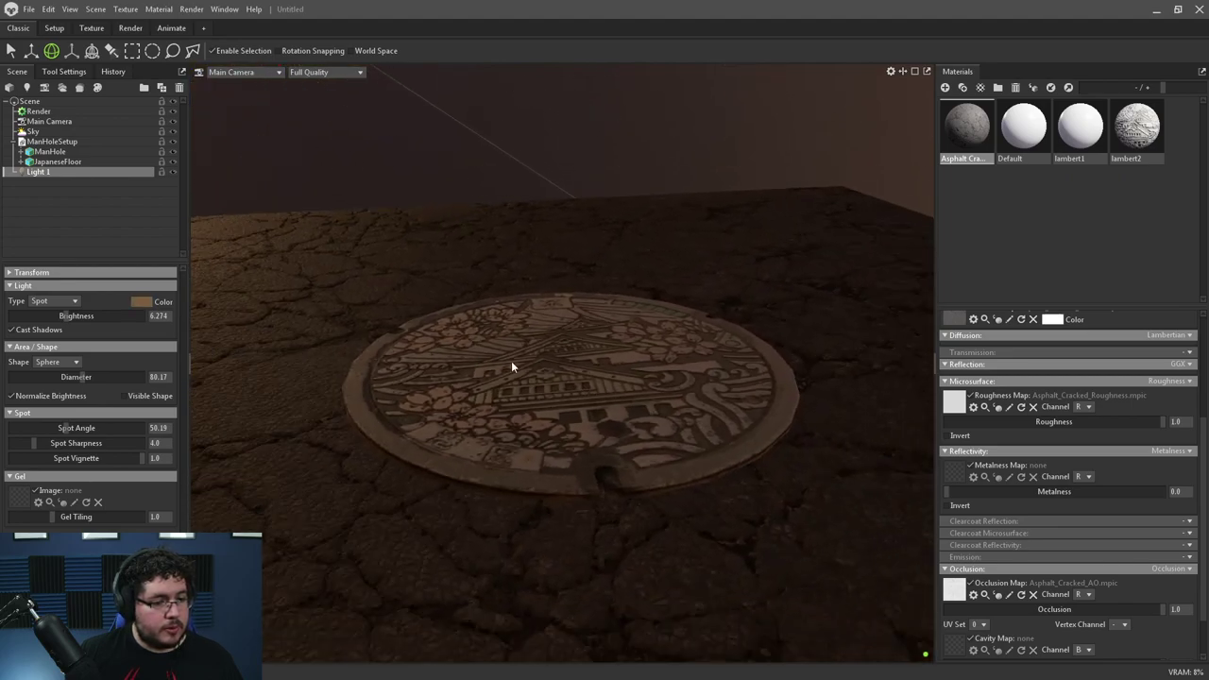
pyautogui.scroll(-5, 532, 434)
pyautogui.keyDown('alt'); pyautogui.moveTo(482, 354); pyautogui.dragTo(508, 341); pyautogui.keyUp('alt')
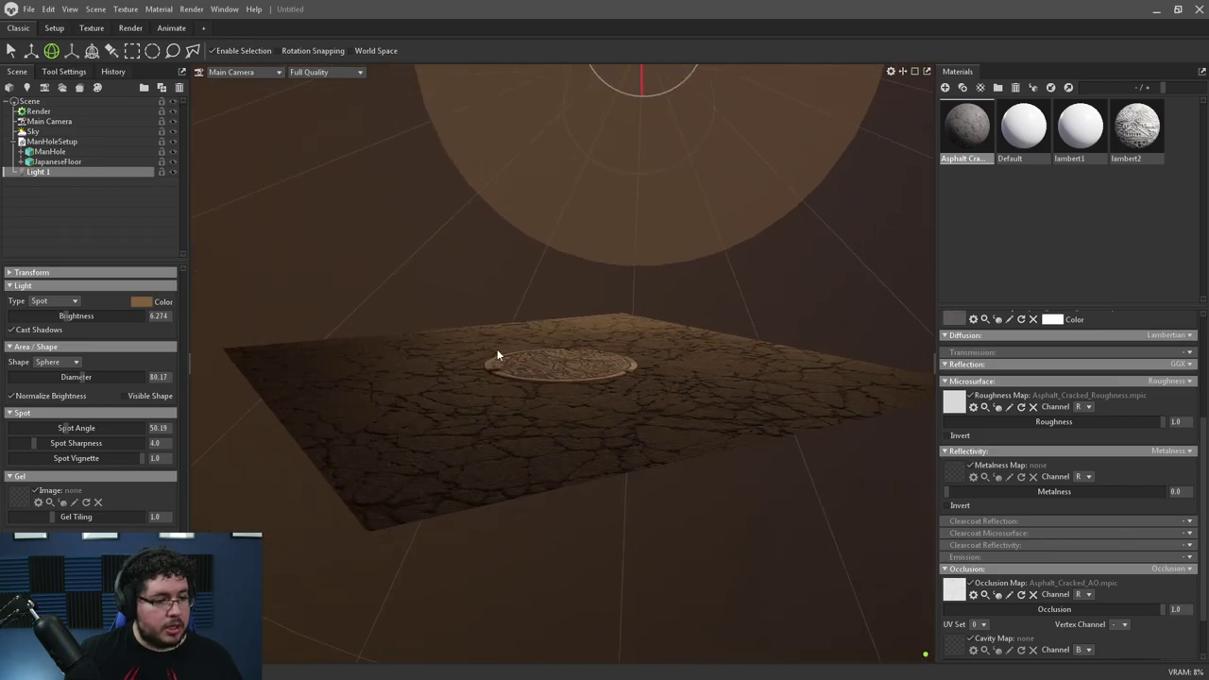
pyautogui.click(27, 87)
pyautogui.keyDown('alt'); pyautogui.moveTo(473, 274); pyautogui.dragTo(417, 364); pyautogui.keyUp('alt')
pyautogui.scroll(5, 656, 418)
pyautogui.scroll(2, 687, 404)
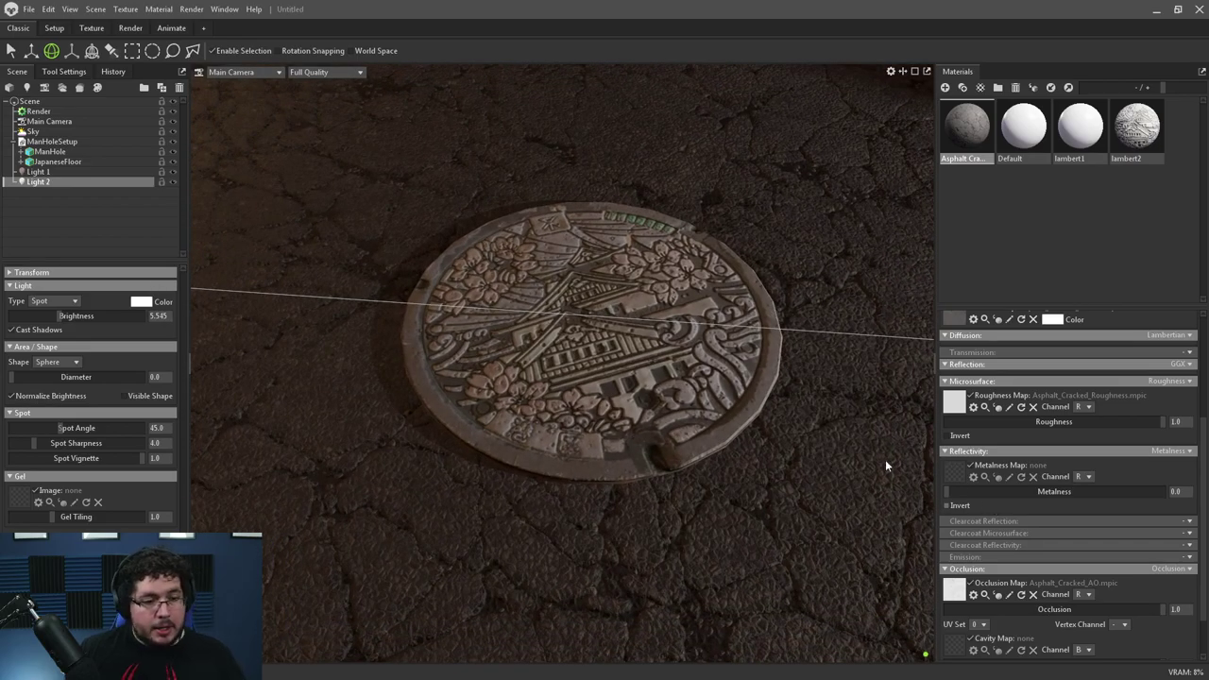
# Step: Launch Photoshop and open the JapaneseManholeCover_Roughness.jpg map in it
pyautogui.press('super')
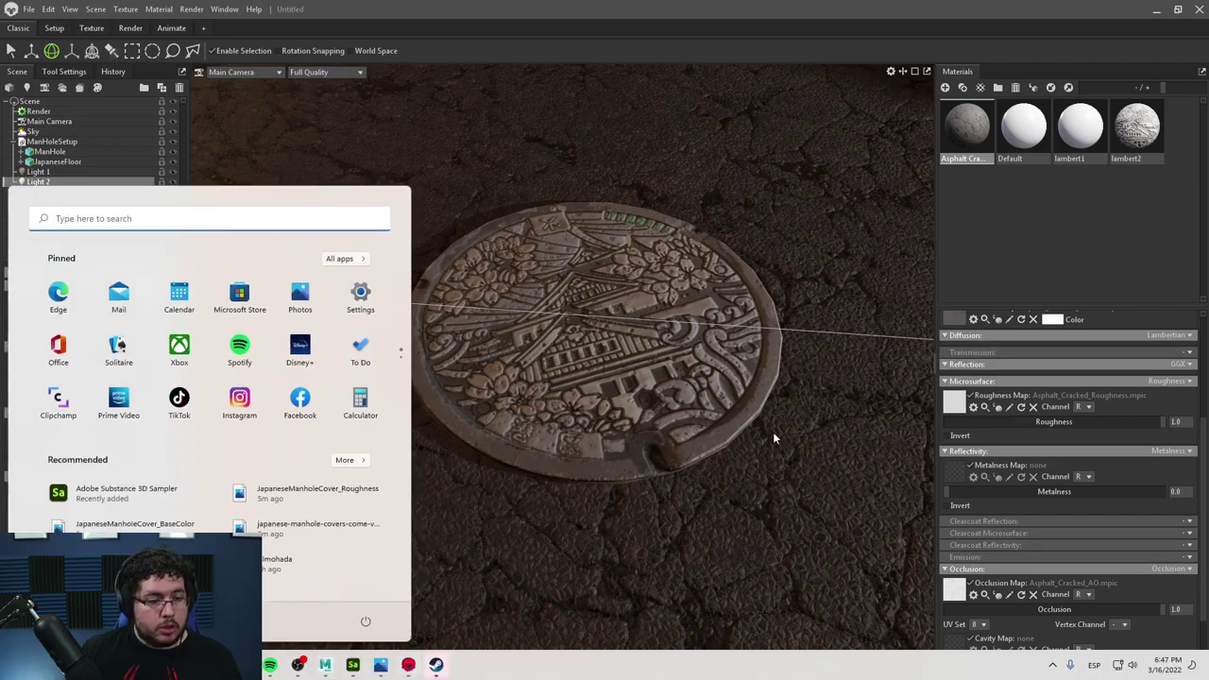
pyautogui.write('pho')
pyautogui.press('Return')
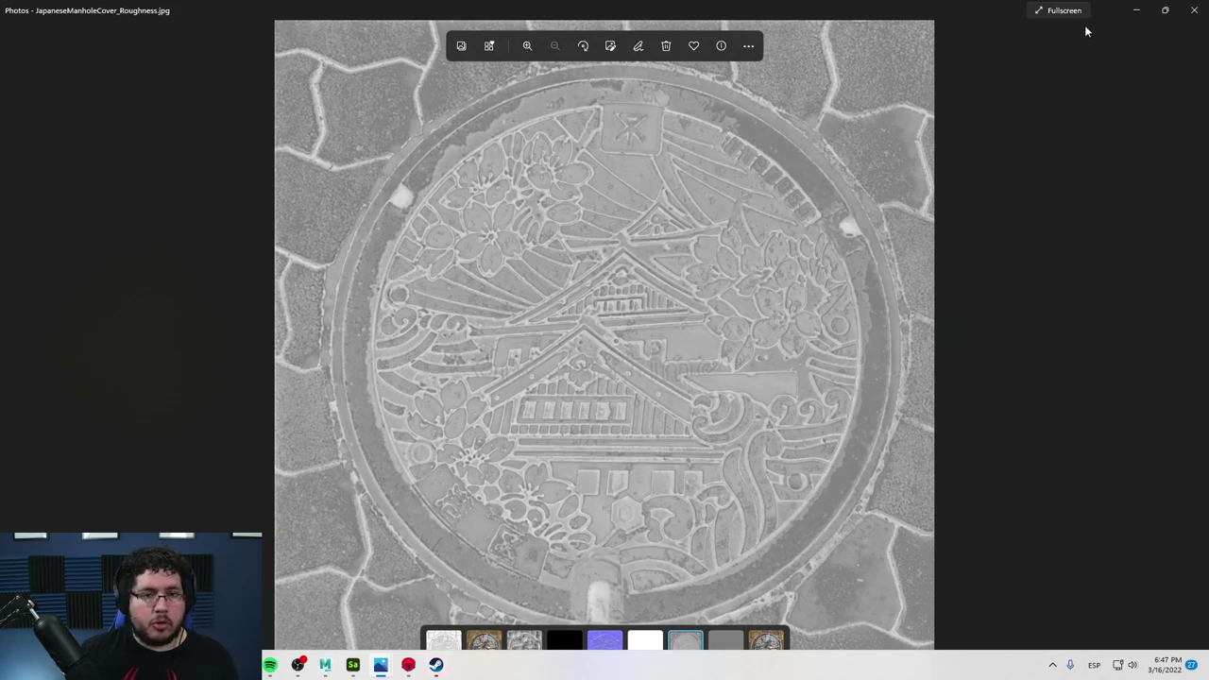
pyautogui.click(1136, 10)
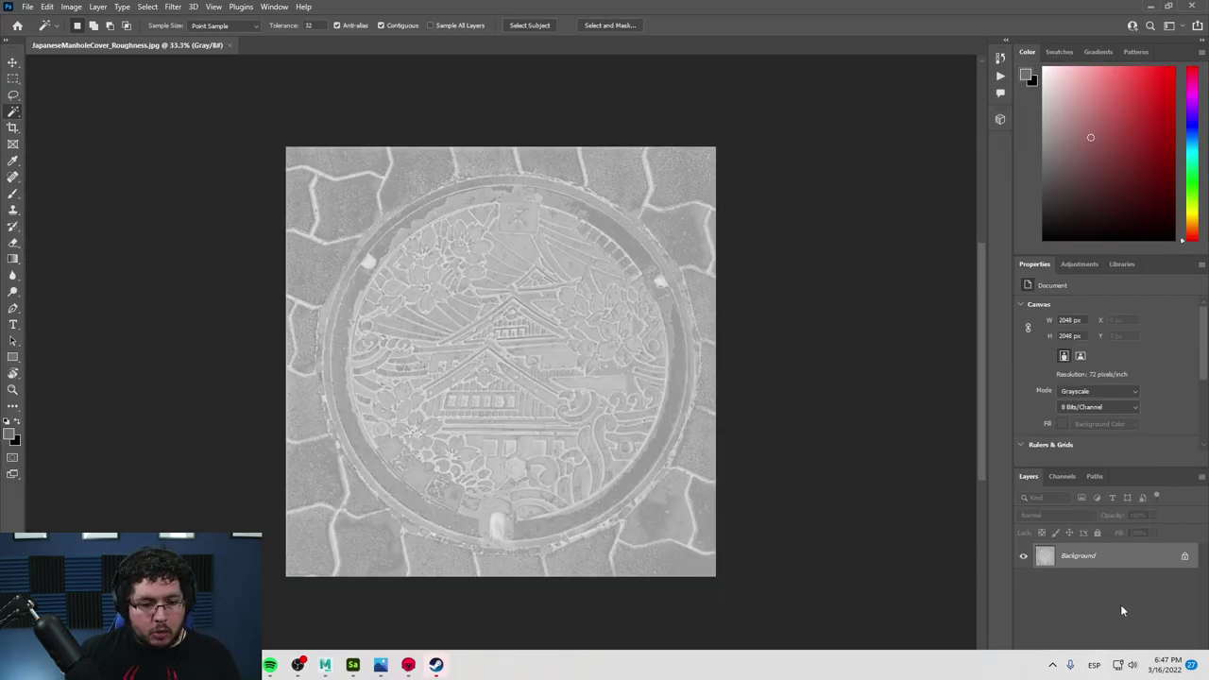
# Step: Convert the roughness image's locked Background into a regular layer and duplicate that layer
pyautogui.hotkey('ctrl', '0')
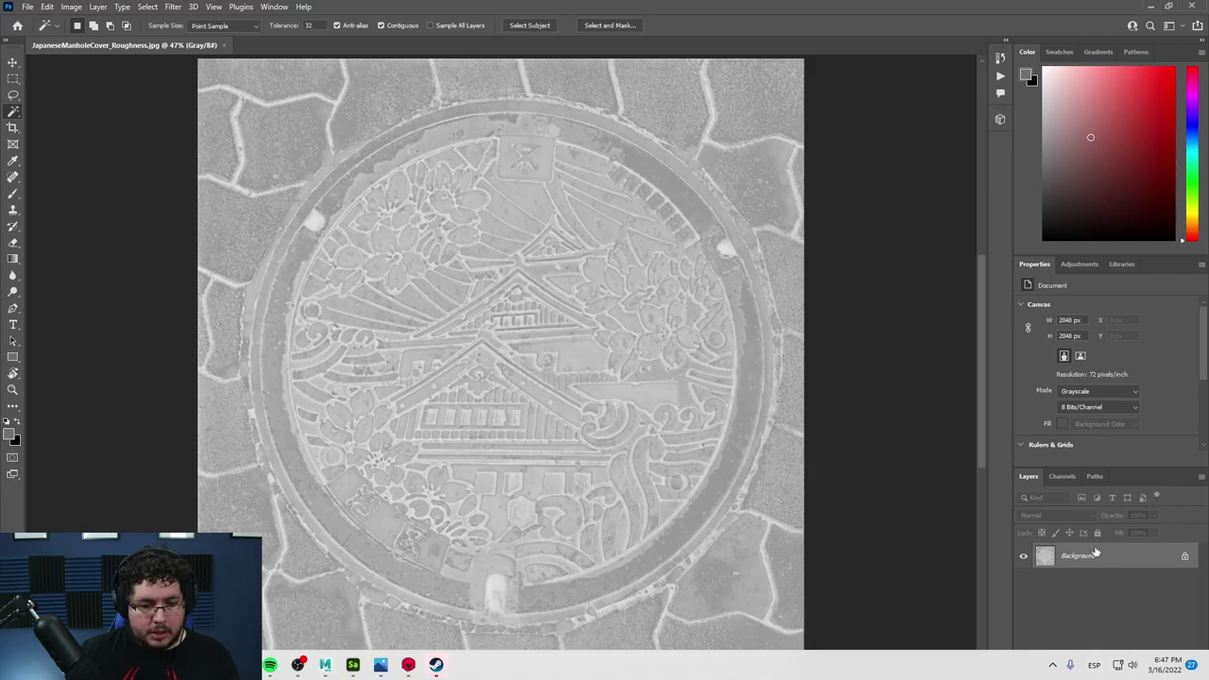
pyautogui.doubleClick(1094, 554)
pyautogui.click(705, 207)
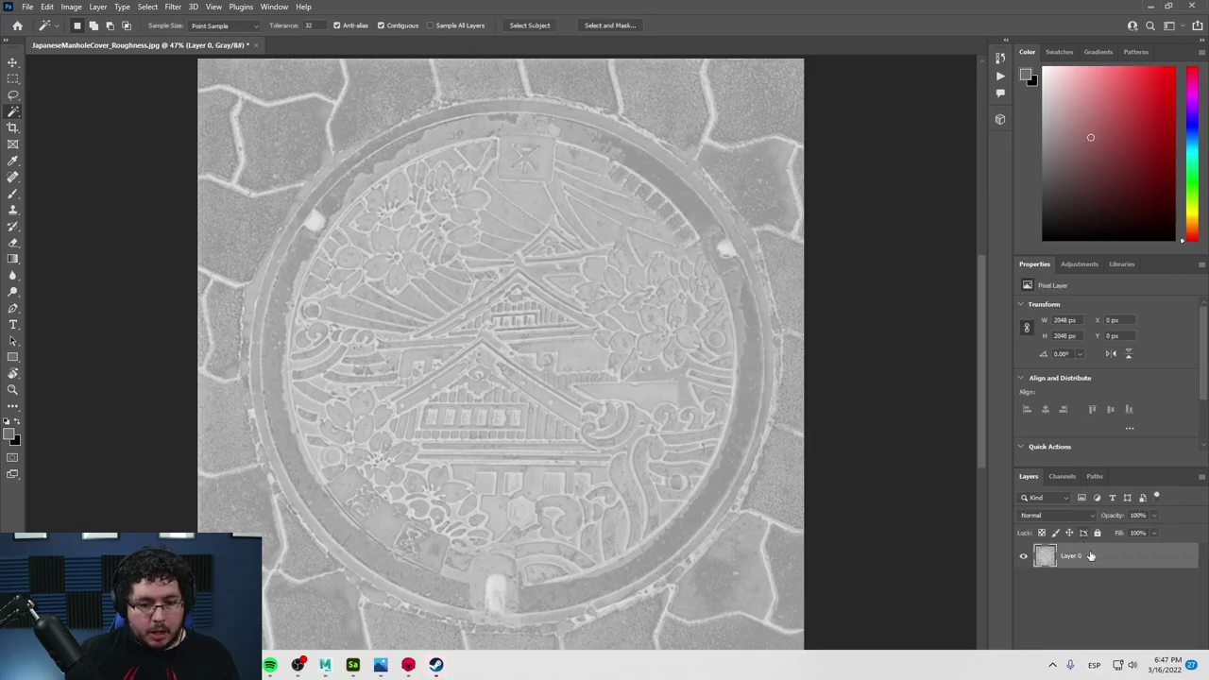
pyautogui.hotkey('ctrl', 'j')
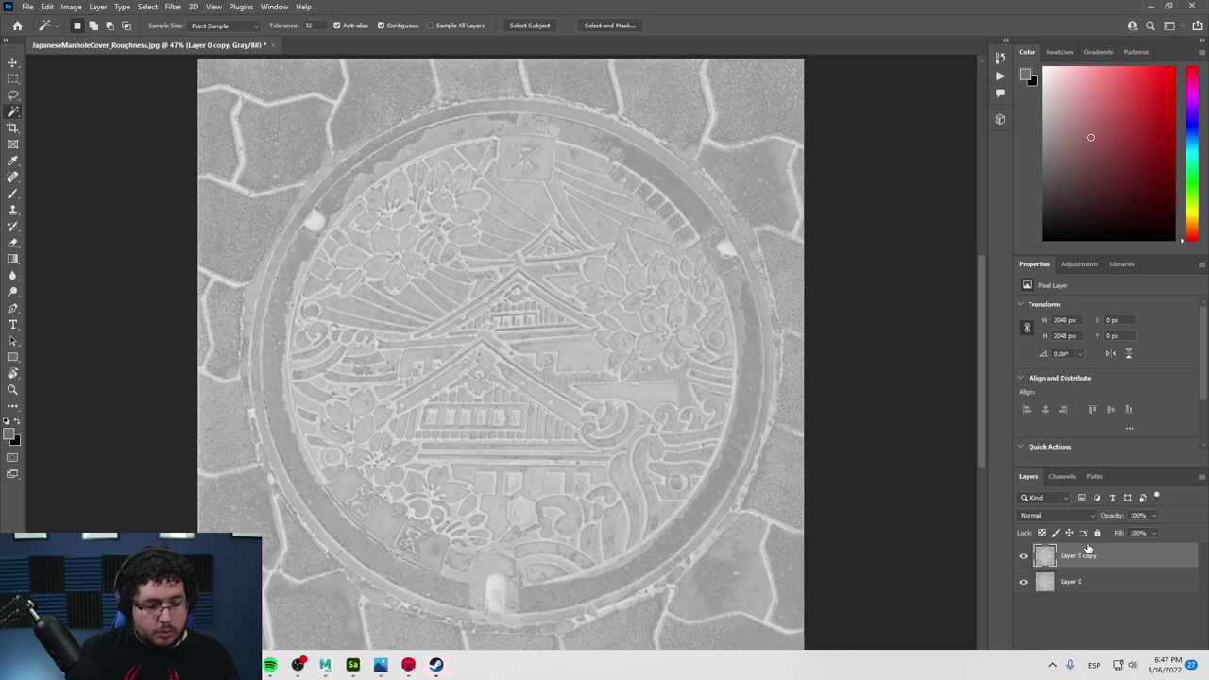
pyautogui.hotkey('ctrl', 'l')
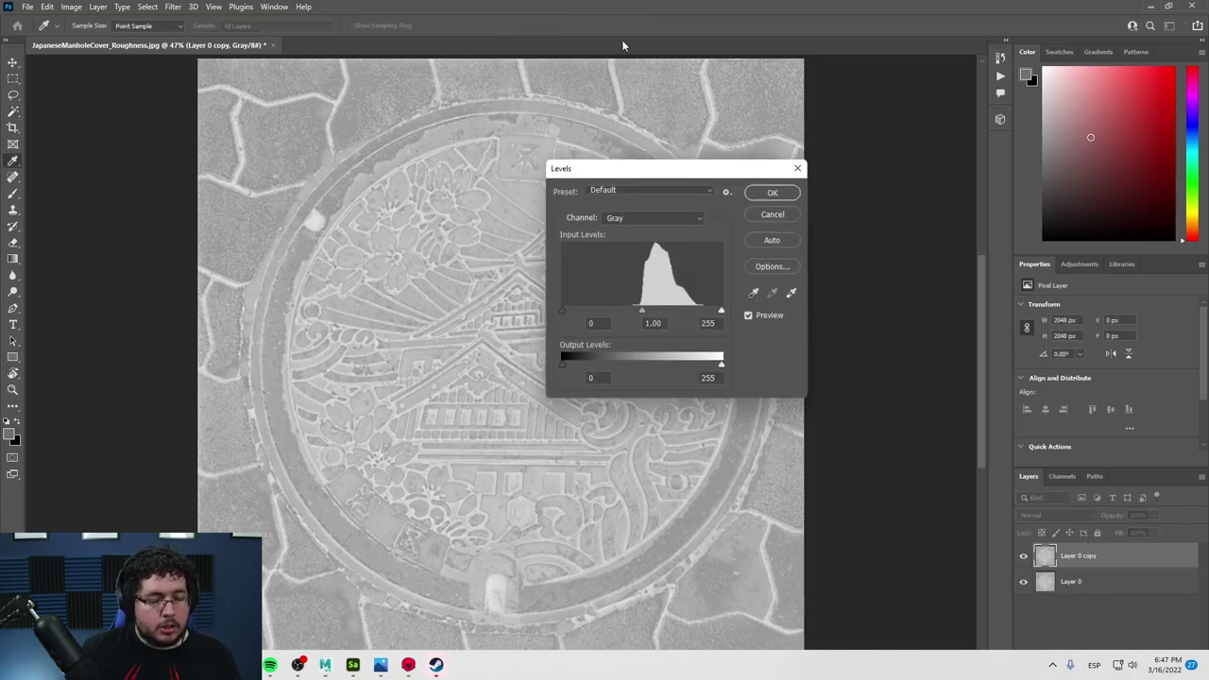
pyautogui.moveTo(665, 170); pyautogui.dragTo(837, 170)
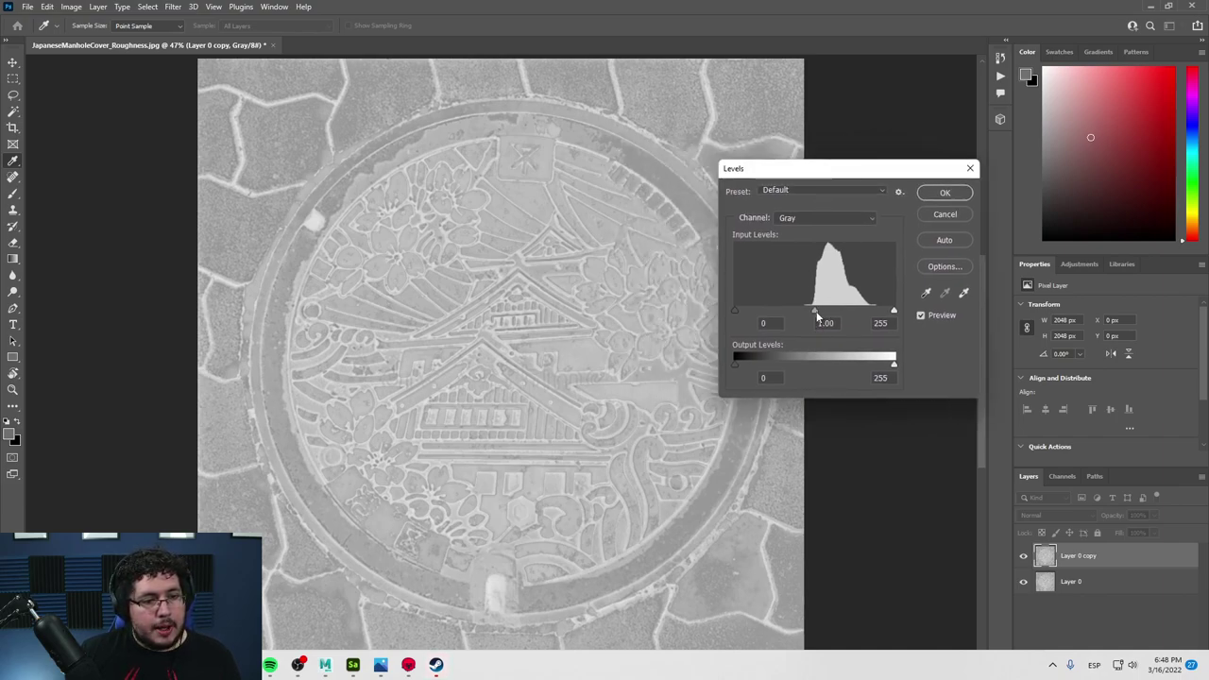
pyautogui.moveTo(813, 313); pyautogui.dragTo(815, 314)
pyautogui.click(943, 216)
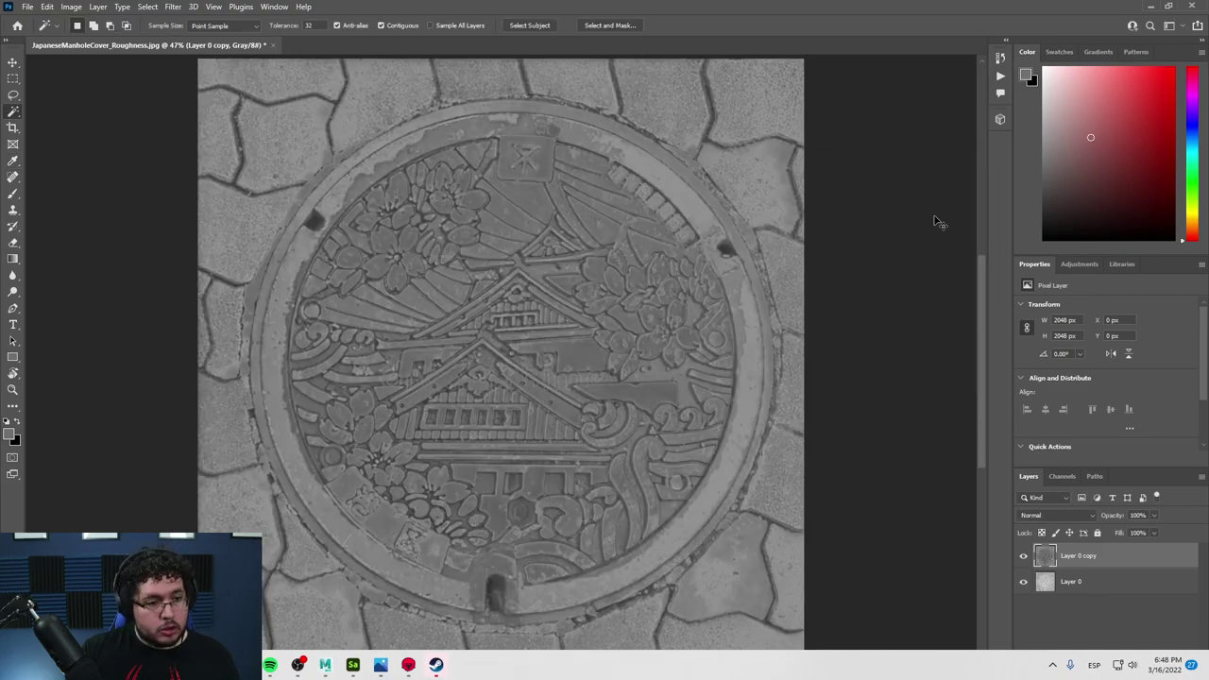
# Step: Invert the duplicated roughness layer and apply Levels with input black 105, gamma 9.99 and input white 146
pyautogui.hotkey('ctrl', 'l')
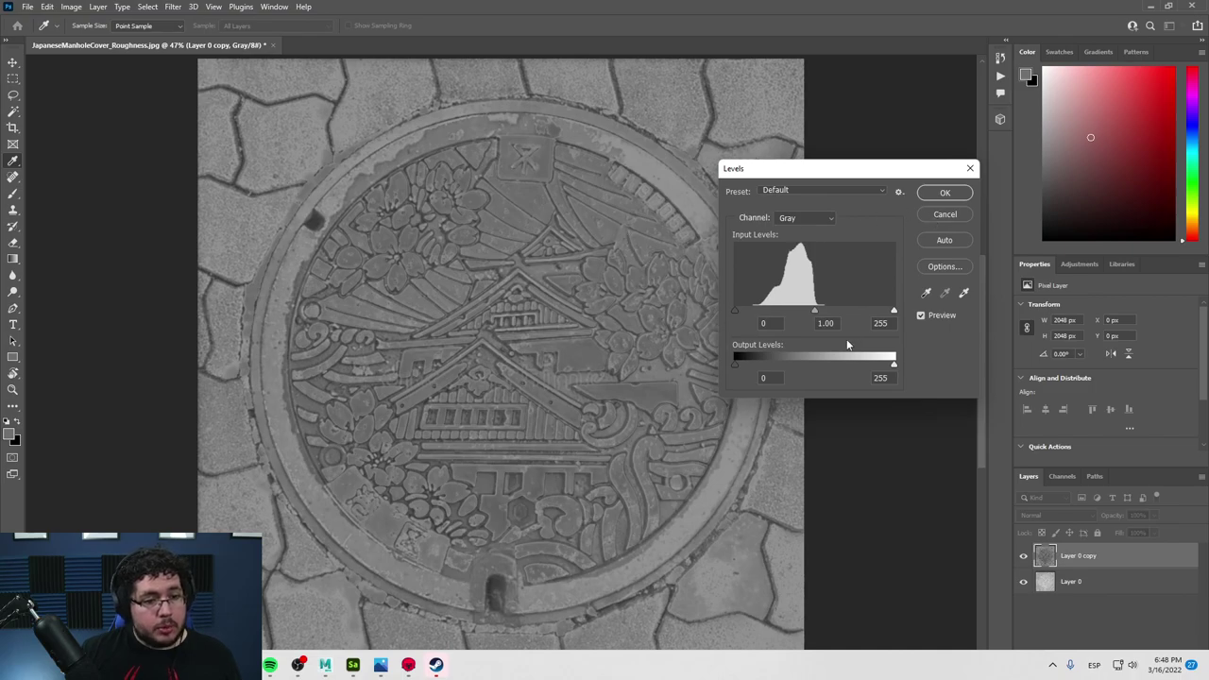
pyautogui.moveTo(742, 311); pyautogui.dragTo(790, 312)
pyautogui.moveTo(891, 311); pyautogui.dragTo(799, 315)
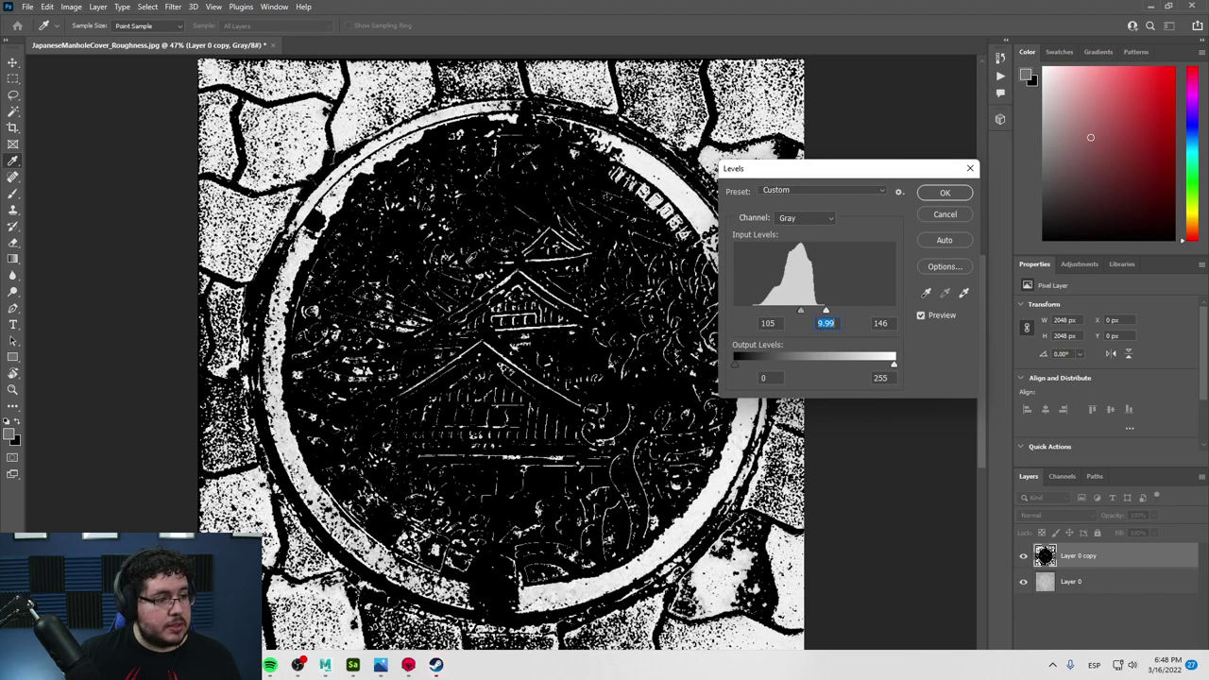
pyautogui.click(945, 193)
pyautogui.press('w')
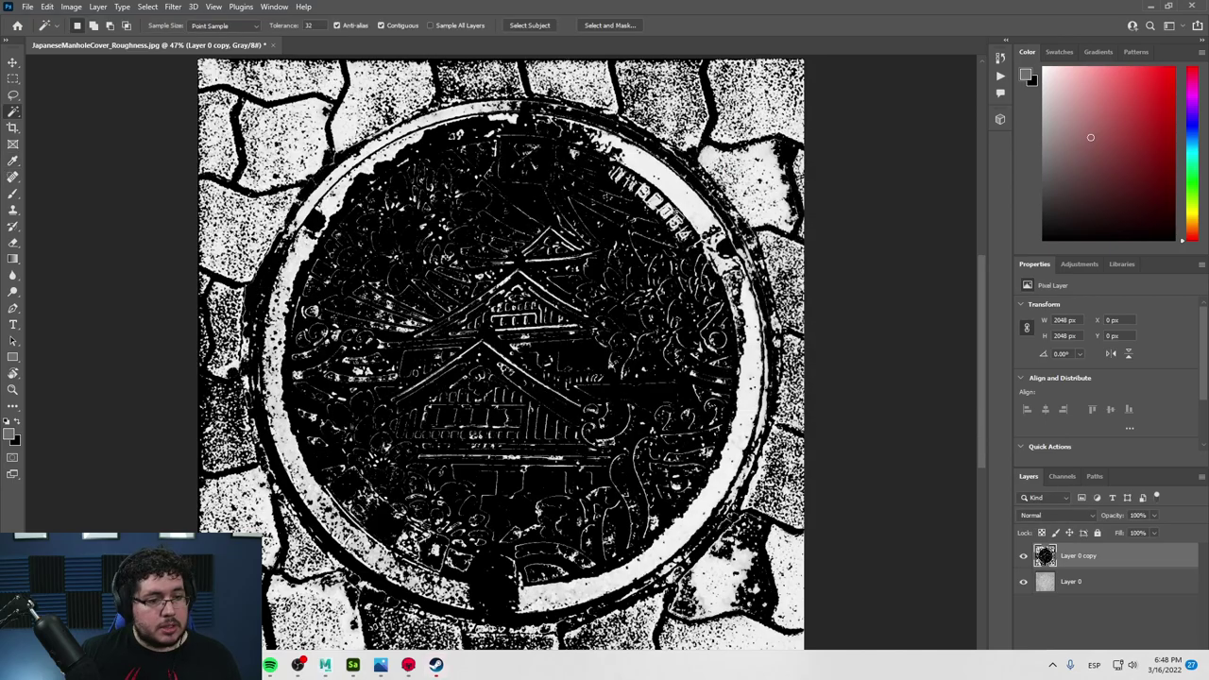
# Step: Save a JPEG copy of the high-contrast image over JapaneseManholeCover_Metallic in the ManHole folder, at maximum quality 12
pyautogui.keyDown('alt'); pyautogui.scroll(3, 689, 187); pyautogui.keyUp('alt')
pyautogui.keyDown('alt'); pyautogui.scroll(-1, 690, 187); pyautogui.keyUp('alt')
pyautogui.keyDown('alt'); pyautogui.scroll(-2, 672, 227); pyautogui.keyUp('alt')
pyautogui.keyDown('alt'); pyautogui.scroll(2, 667, 249); pyautogui.keyUp('alt')
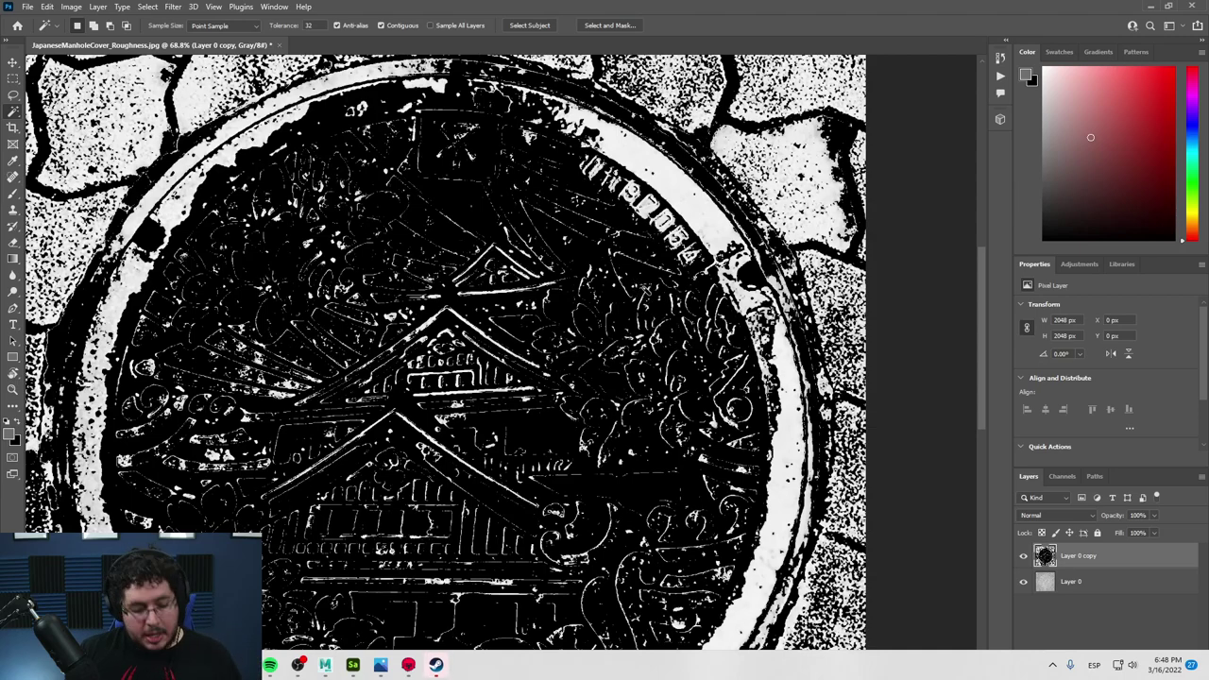
pyautogui.hotkey('ctrl', 'alt', 's')
pyautogui.click(336, 440)
pyautogui.click(515, 390)
pyautogui.click(433, 274)
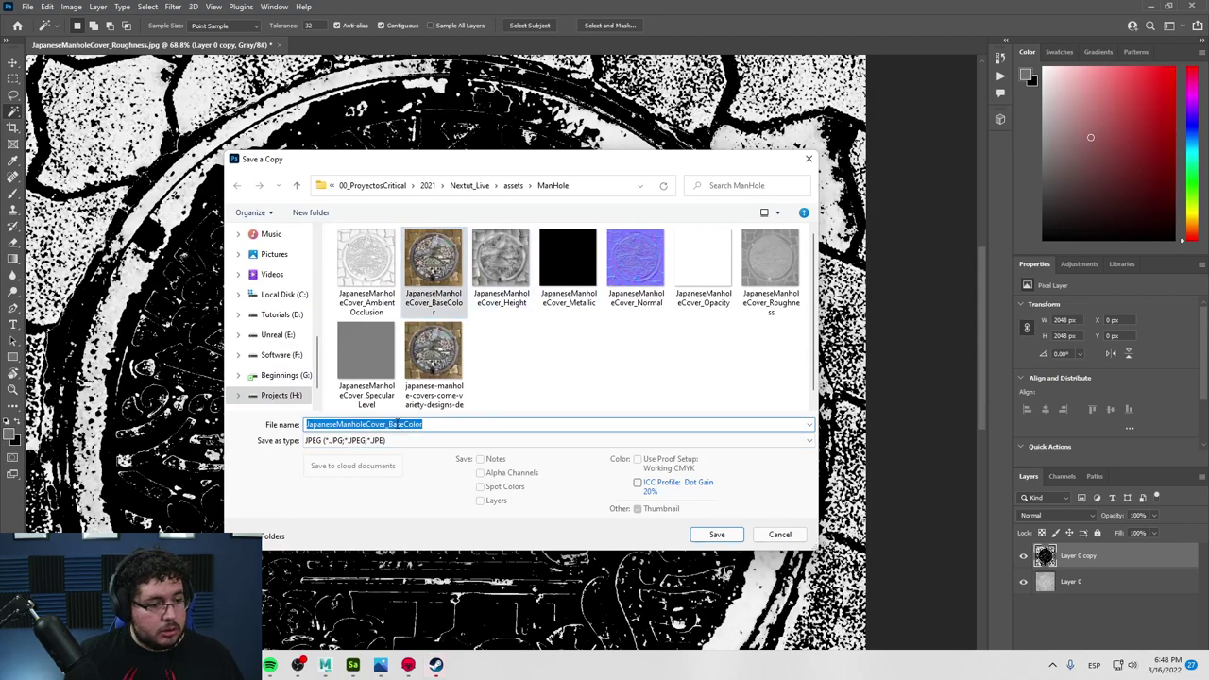
pyautogui.click(430, 423)
pyautogui.press('BackSpace')
pyautogui.press('BackSpace')
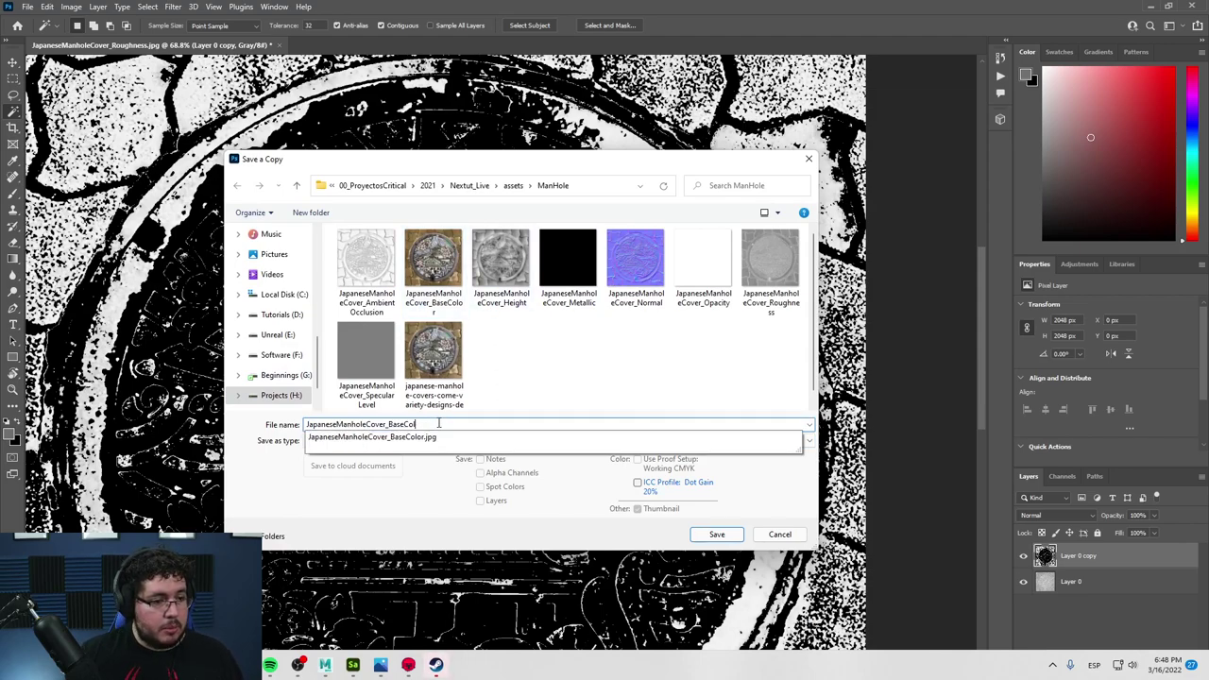
pyautogui.click(568, 266)
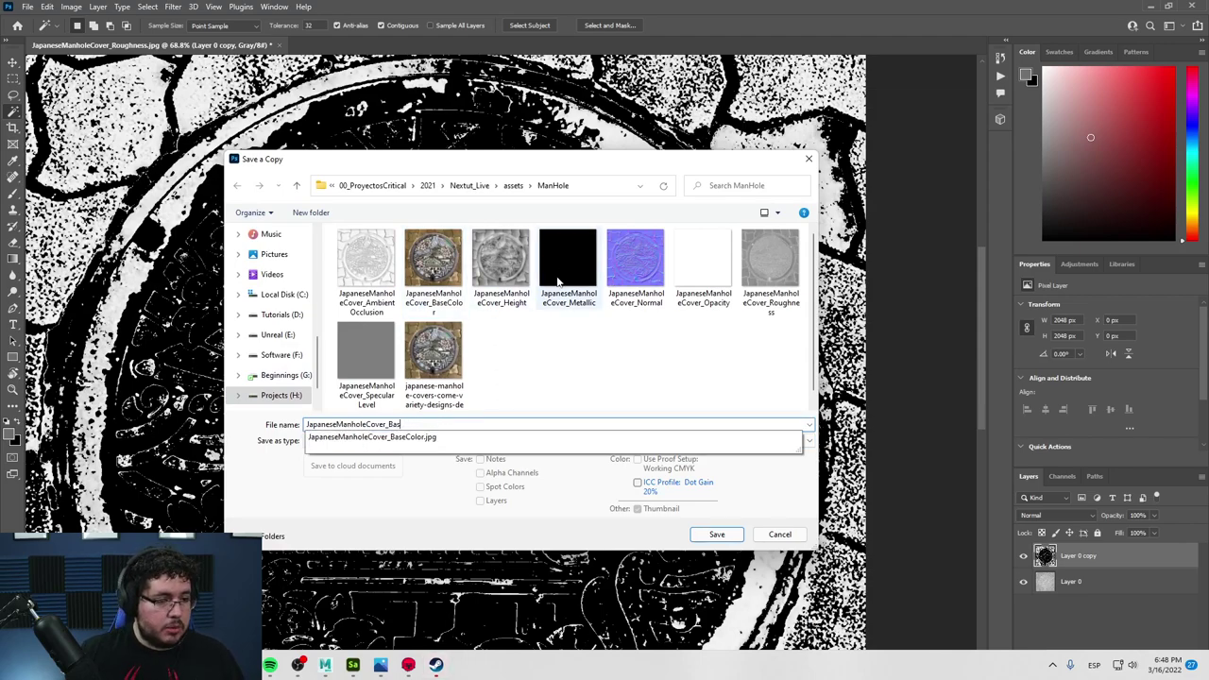
pyautogui.click(717, 534)
pyautogui.click(652, 357)
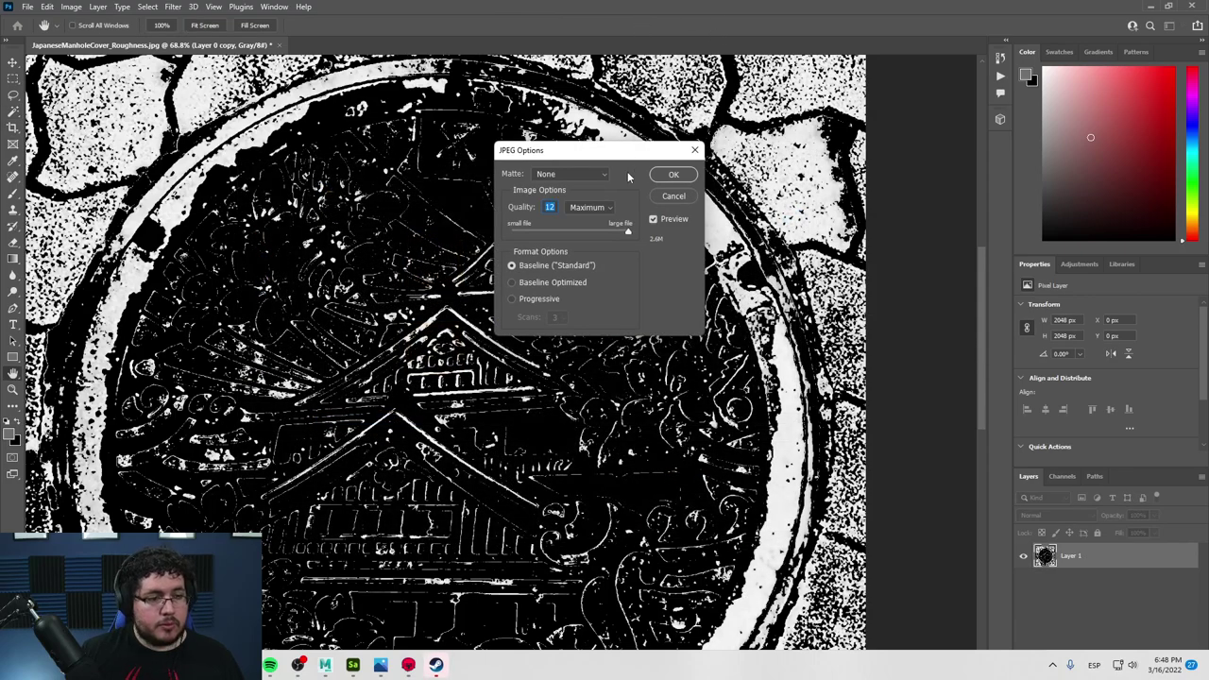
pyautogui.click(672, 174)
# Step: Switch back to Marmoset Toolbag and select the JapaneseFloor plane
pyautogui.click(1149, 6)
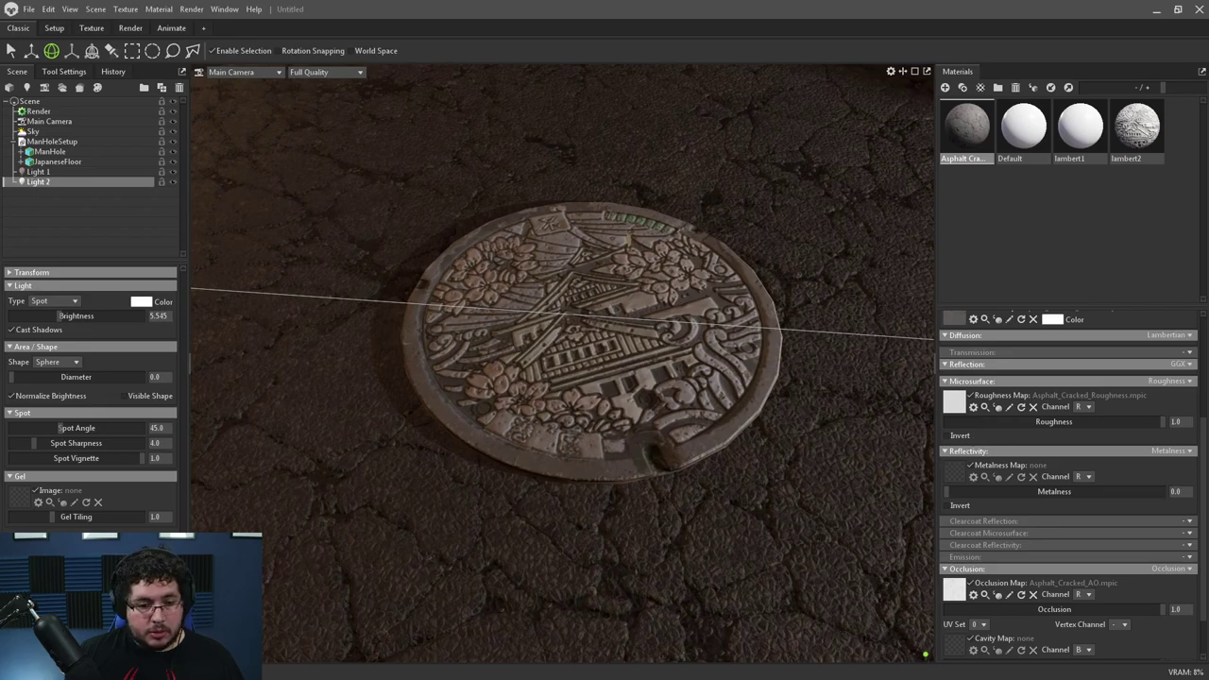
pyautogui.click(808, 431)
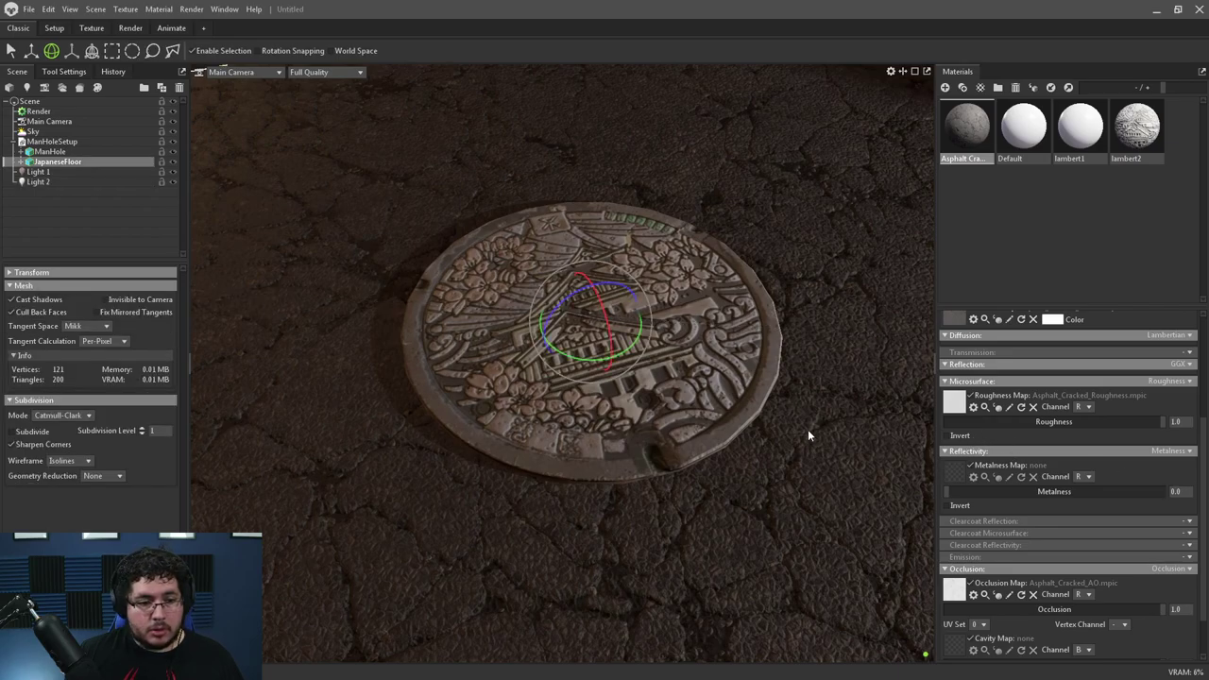
pyautogui.keyDown('alt'); pyautogui.moveTo(836, 426); pyautogui.dragTo(824, 386); pyautogui.keyUp('alt')
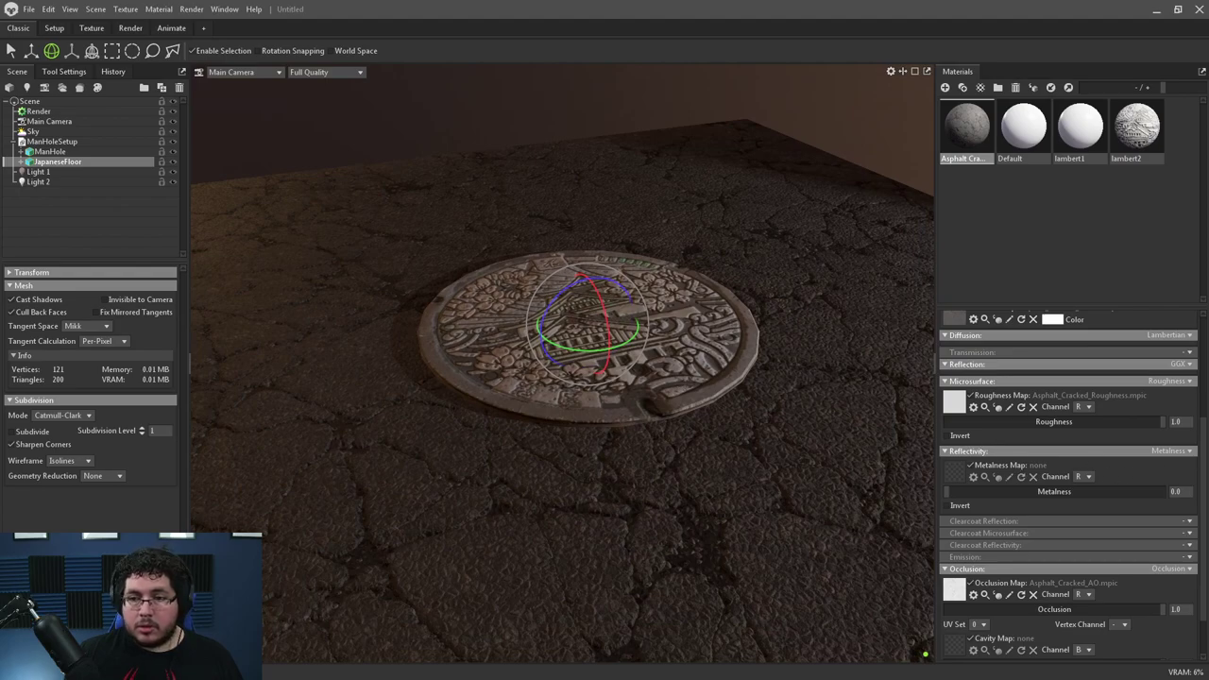
# Step: Load JapaneseManholeCover_Metallic from the ManHole folder as the metalness map of the asphalt material
pyautogui.click(958, 476)
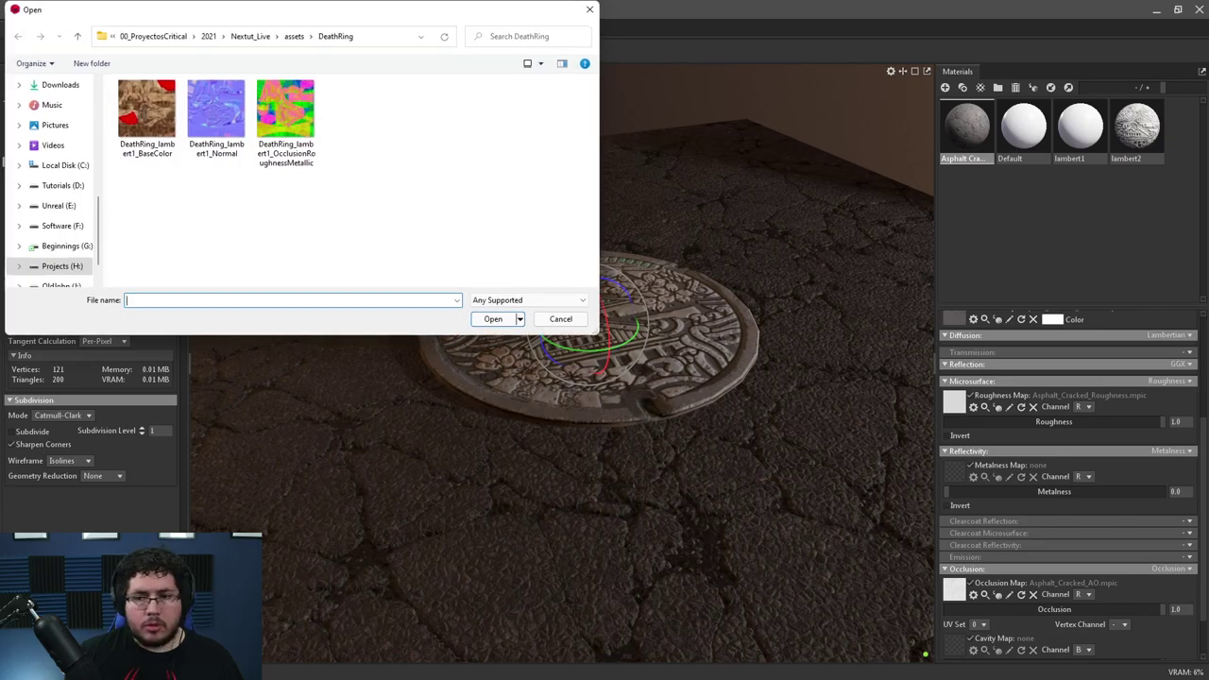
pyautogui.click(372, 31)
pyautogui.hotkey('ctrl', 'v')
pyautogui.press('Return')
pyautogui.doubleClick(369, 104)
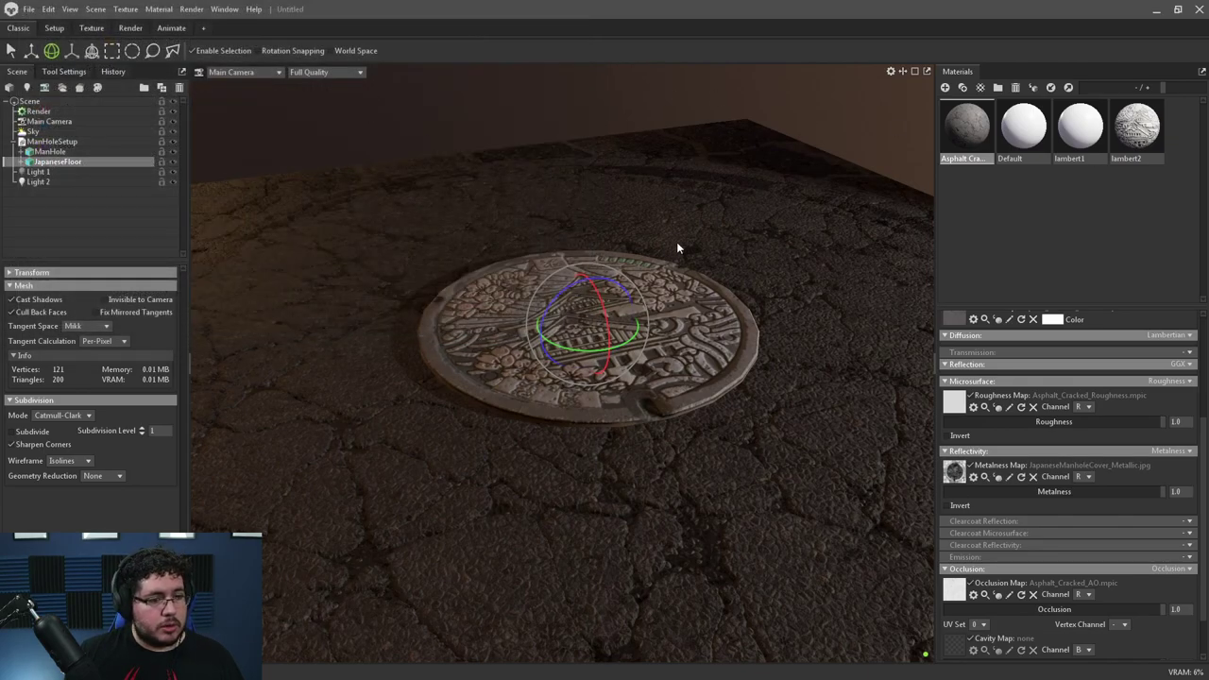
pyautogui.moveTo(682, 247); pyautogui.dragTo(661, 370)
pyautogui.moveTo(1134, 425); pyautogui.dragTo(1095, 423)
pyautogui.hotkey('ctrl', 'z')
# Step: Assign JapaneseManholeCover_Metallic as the metalness map of the lambert2 material
pyautogui.scroll(4, 1094, 444)
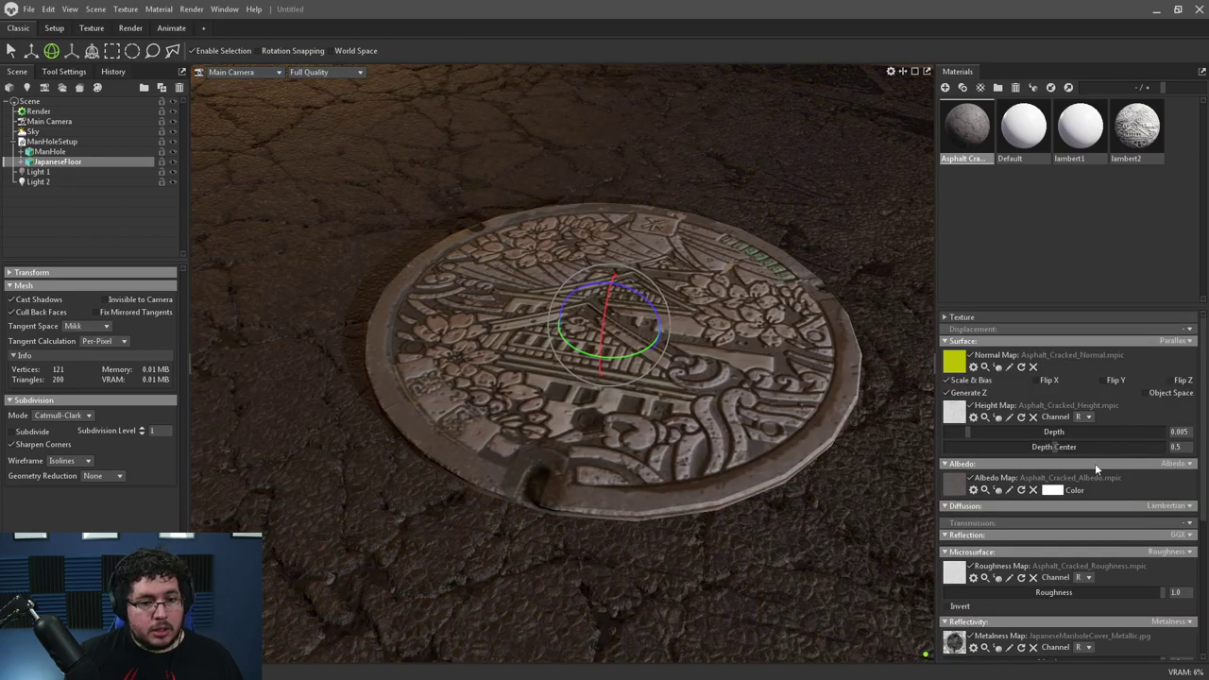
pyautogui.click(1138, 132)
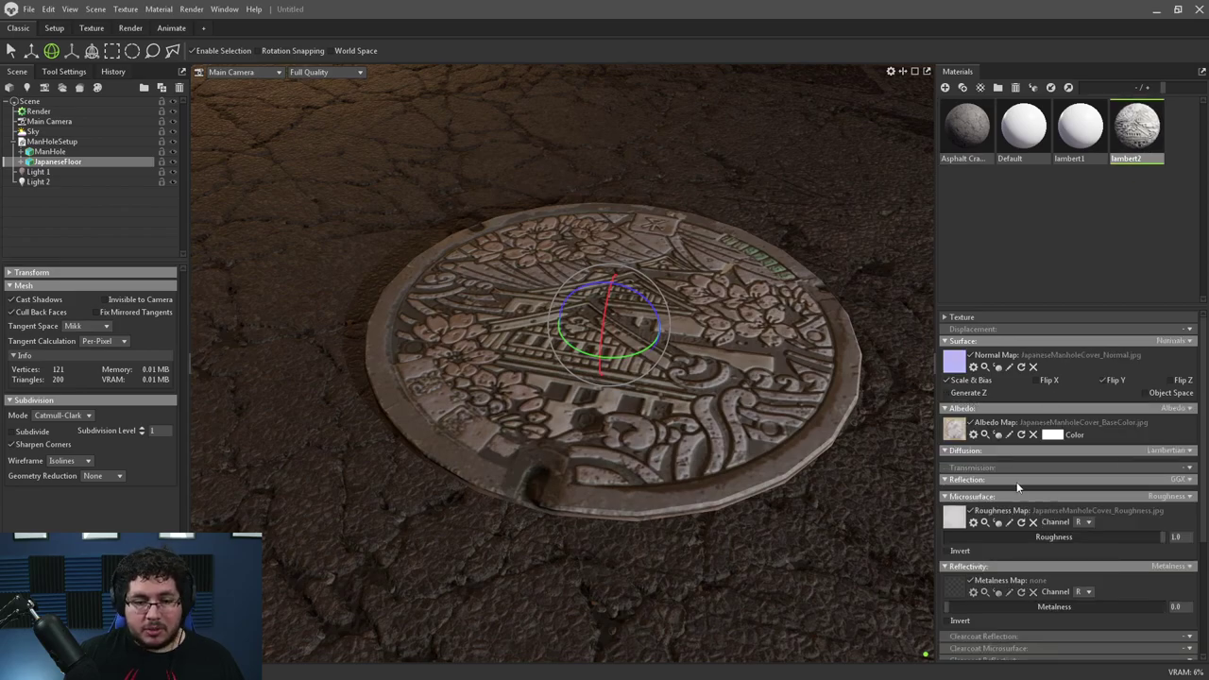
pyautogui.click(959, 588)
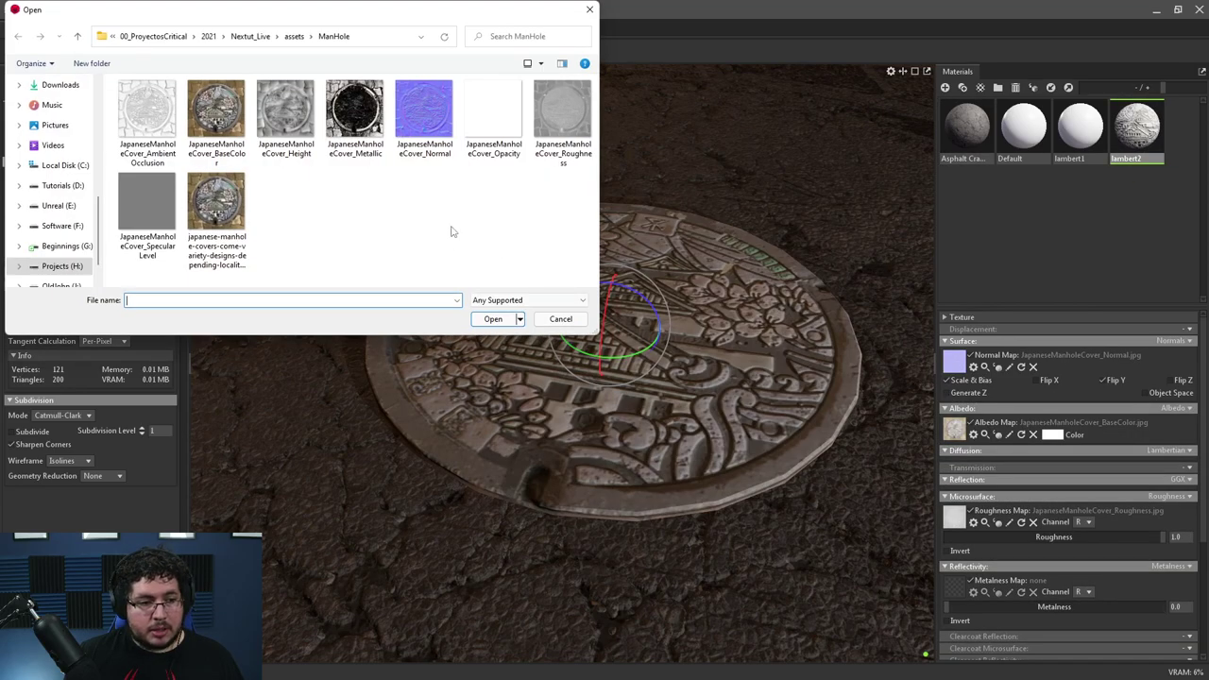
pyautogui.doubleClick(355, 109)
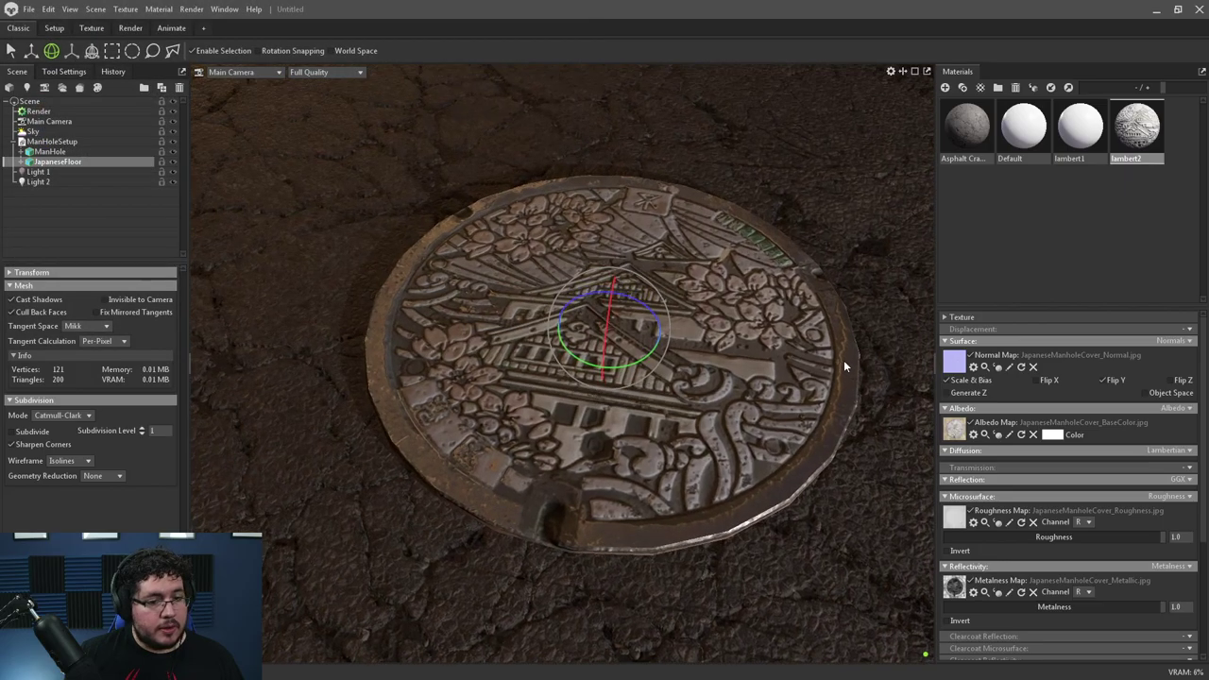
pyautogui.moveTo(867, 320); pyautogui.dragTo(755, 383)
pyautogui.scroll(-5, 702, 424)
# Step: Select the ManHole mesh and nudge it slightly along its vertical axis with the Move tool
pyautogui.click(755, 384)
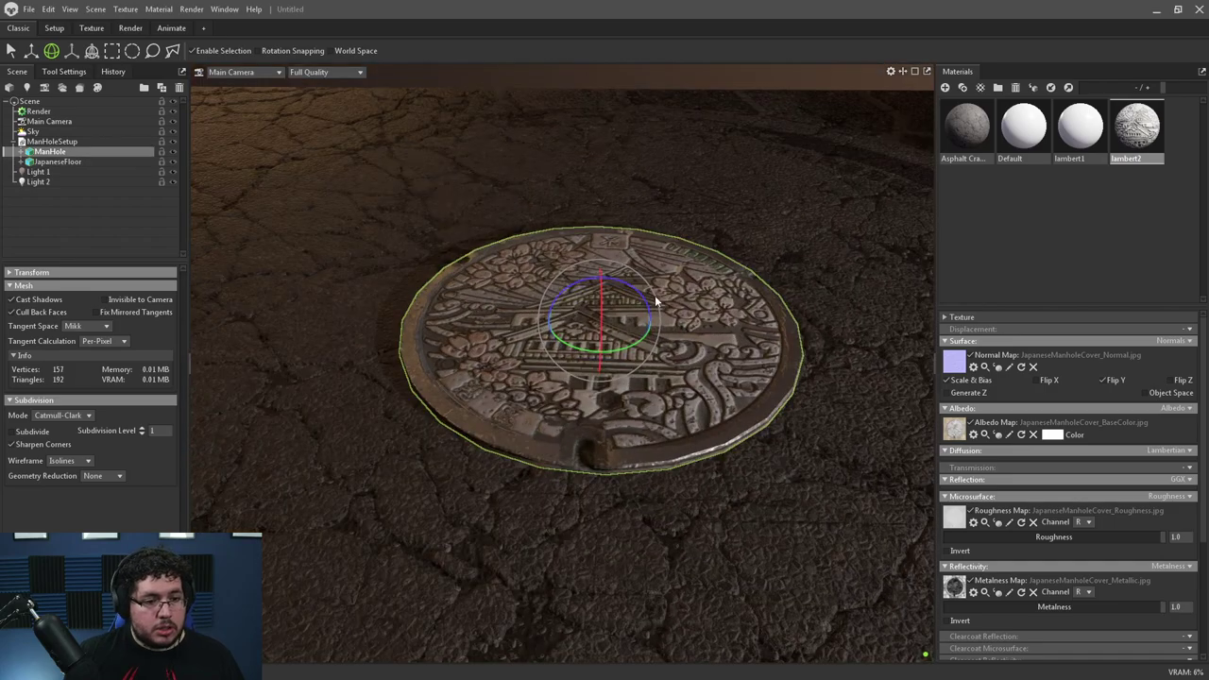
pyautogui.press('w')
pyautogui.moveTo(601, 269); pyautogui.dragTo(601, 270)
# Step: Clear the manhole metallic map from the asphalt material's reflectivity
pyautogui.click(841, 355)
pyautogui.moveTo(840, 355); pyautogui.dragTo(844, 428)
pyautogui.moveTo(844, 429); pyautogui.dragTo(478, 267, button='right')
pyautogui.scroll(2, 716, 333)
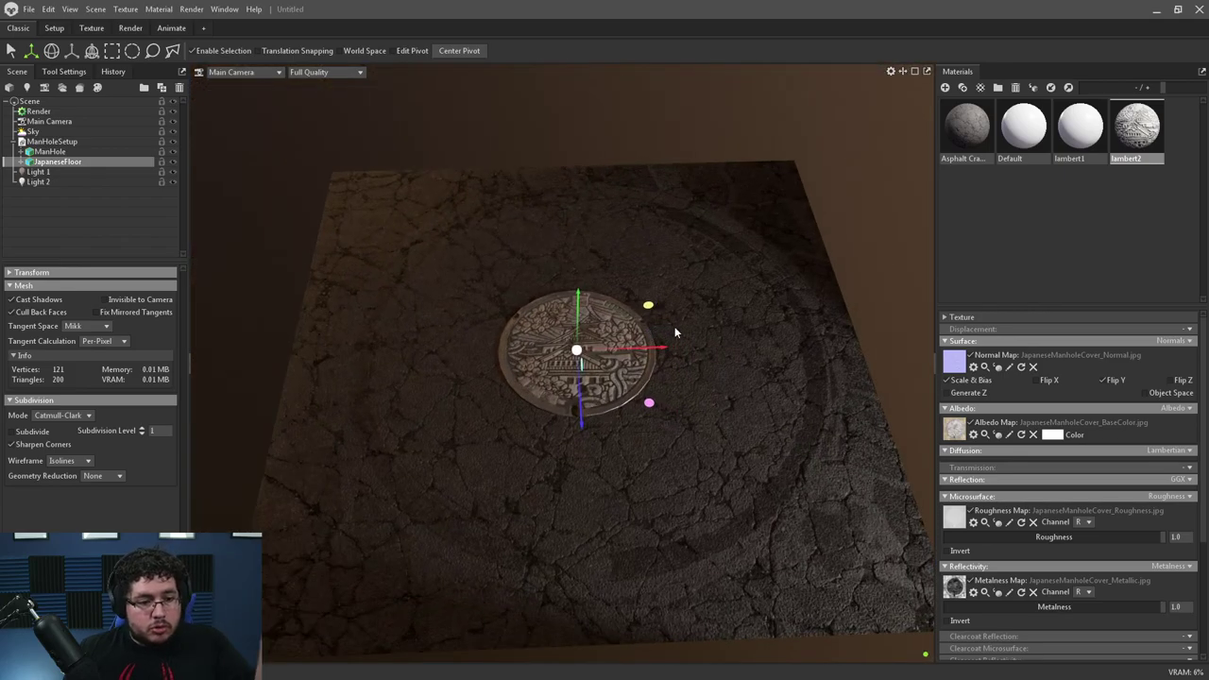
pyautogui.moveTo(836, 453); pyautogui.dragTo(850, 487, button='right')
pyautogui.moveTo(850, 486); pyautogui.dragTo(828, 429)
pyautogui.moveTo(828, 429); pyautogui.dragTo(794, 386, button='right')
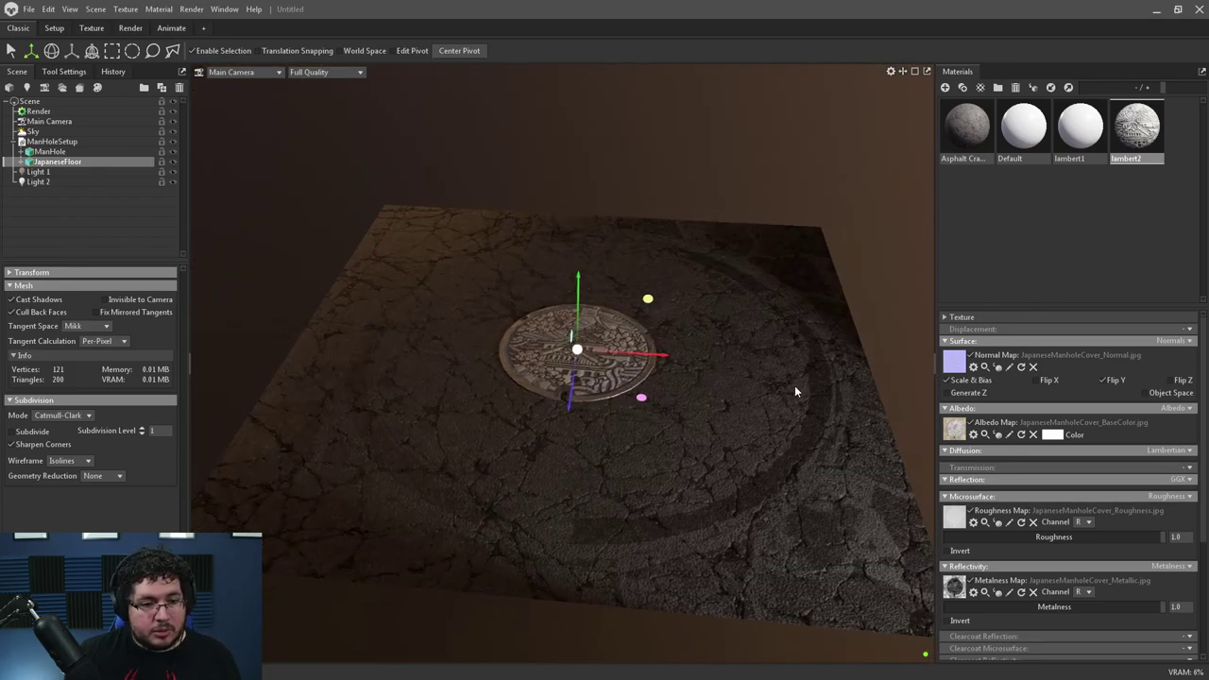
pyautogui.click(966, 127)
pyautogui.click(1033, 648)
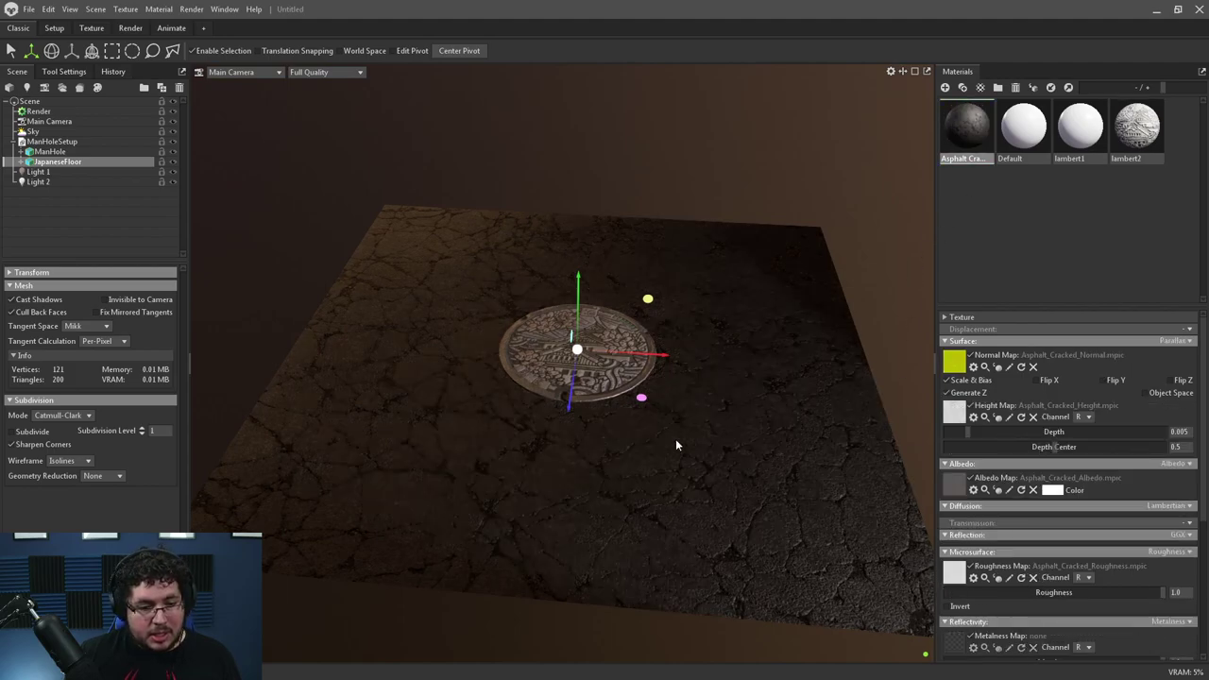
# Step: Try adding a fog object to the scene, and delete it
pyautogui.moveTo(638, 420); pyautogui.dragTo(650, 444, button='right')
pyautogui.moveTo(650, 444); pyautogui.dragTo(626, 434)
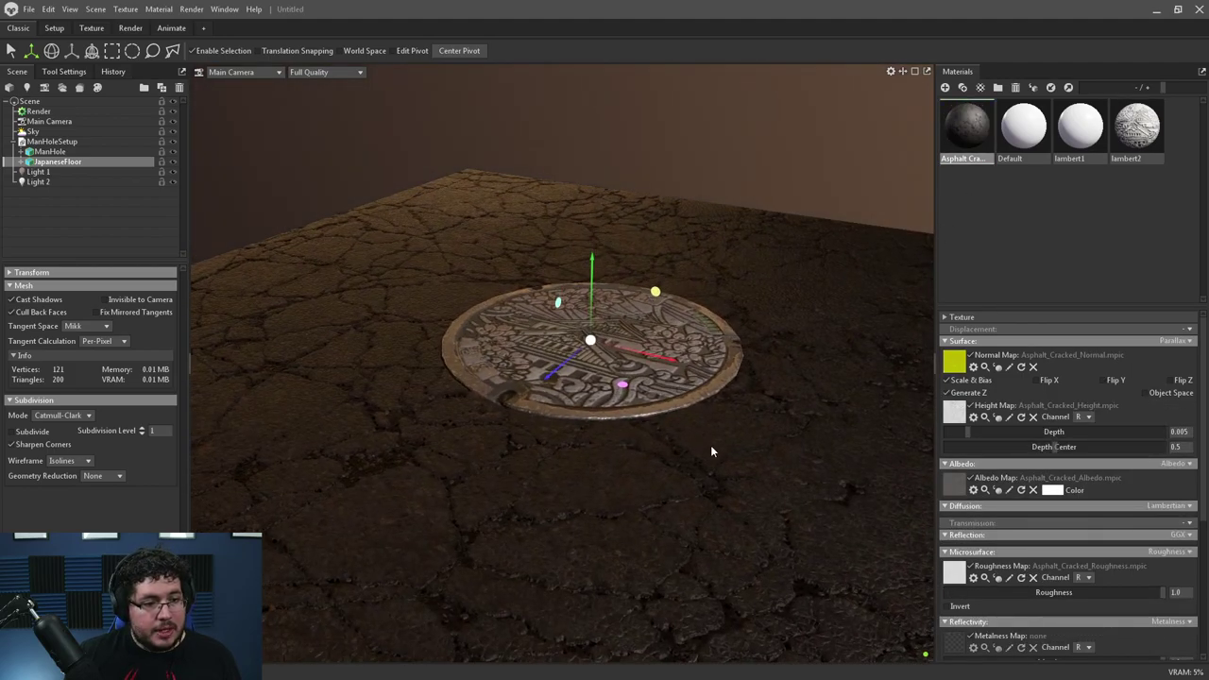
pyautogui.click(79, 87)
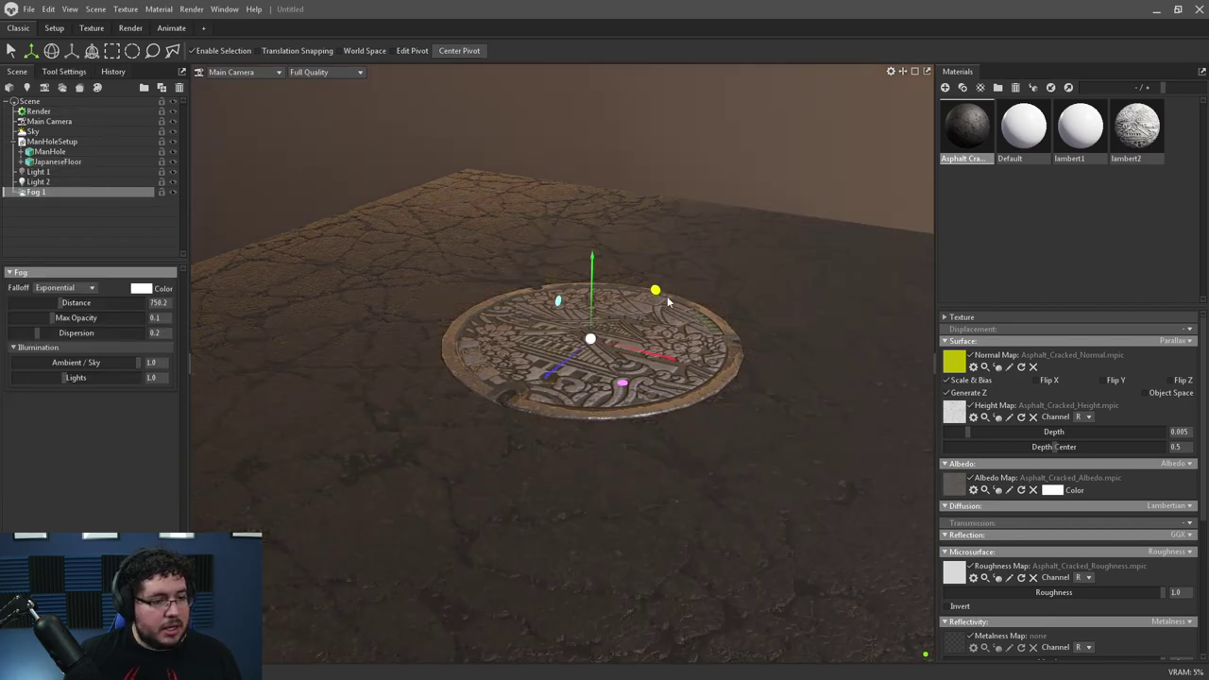
pyautogui.press('Delete')
# Step: Enable ray tracing in the scene's render settings
pyautogui.moveTo(583, 285); pyautogui.dragTo(667, 353, button='right')
pyautogui.moveTo(667, 354); pyautogui.dragTo(461, 311)
pyautogui.click(38, 111)
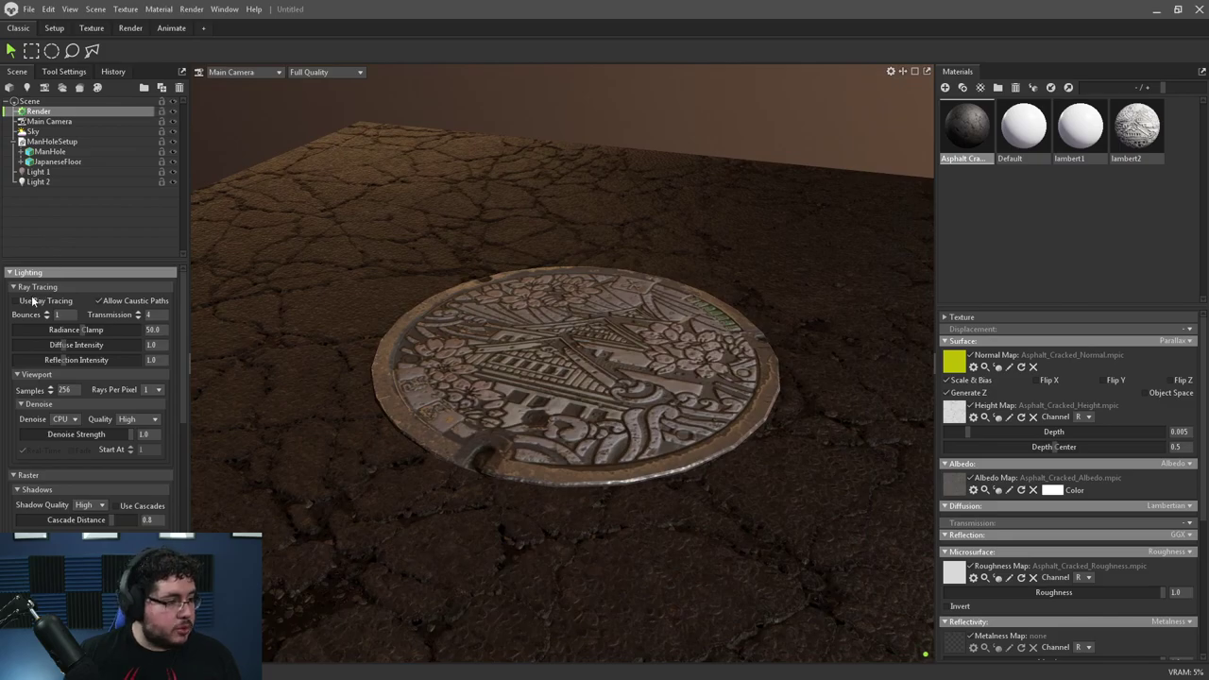
pyautogui.click(26, 302)
pyautogui.moveTo(595, 321)
pyautogui.mouseDown(button='right')
pyautogui.moveTo(570, 301)
pyautogui.moveTo(661, 356)
pyautogui.moveTo(650, 355)
pyautogui.mouseUp(button='right')
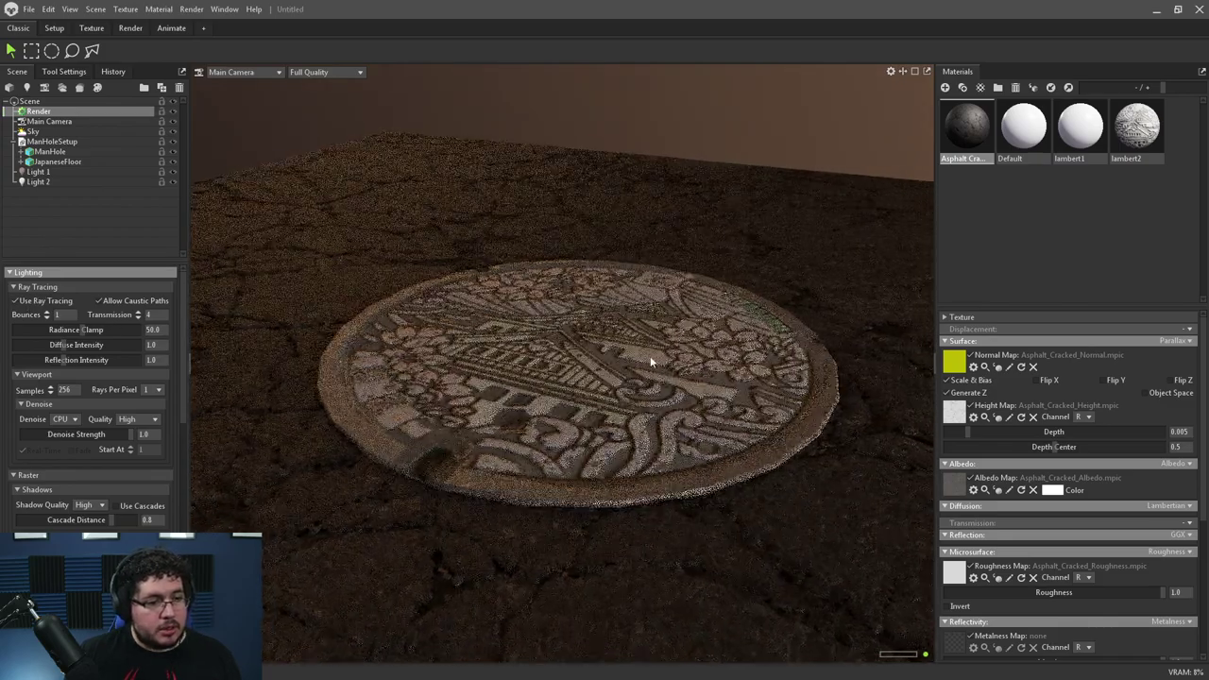
# Step: Add a new camera and enable its depth of field with focus distance 17.4, near blur 3.202 and far blur 1.613
pyautogui.click(44, 87)
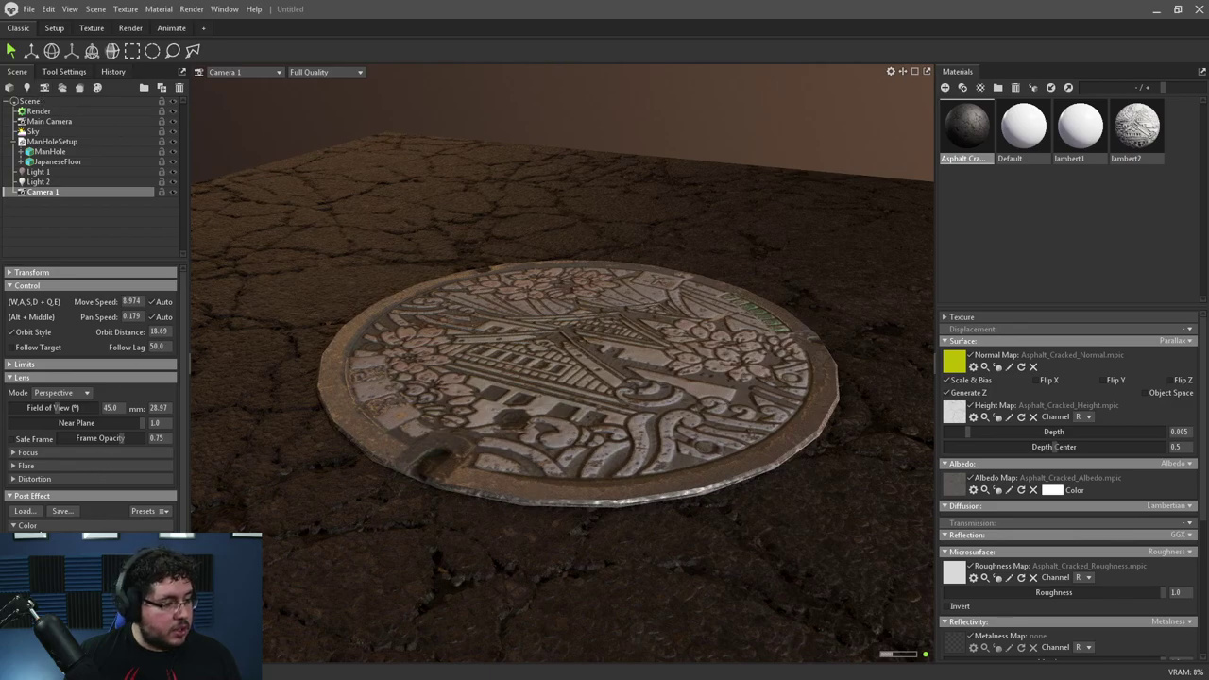
pyautogui.click(13, 453)
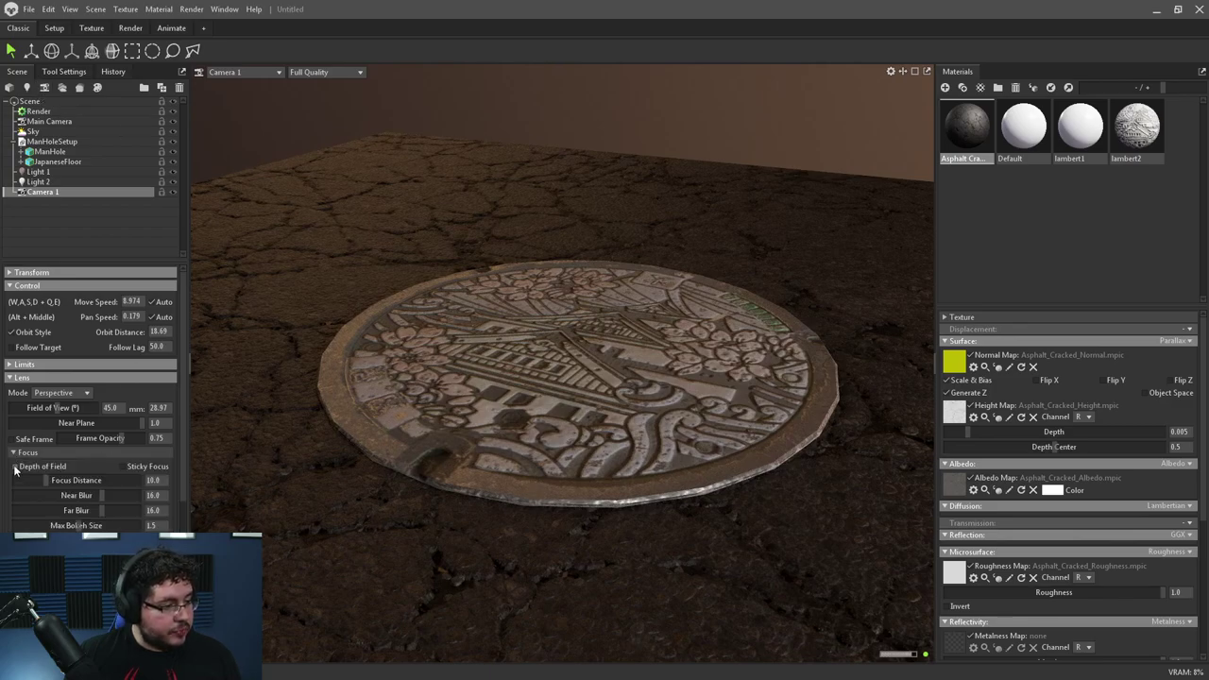
pyautogui.click(15, 467)
pyautogui.moveTo(49, 480)
pyautogui.mouseDown()
pyautogui.moveTo(86, 496)
pyautogui.moveTo(39, 510)
pyautogui.moveTo(53, 495)
pyautogui.mouseUp()
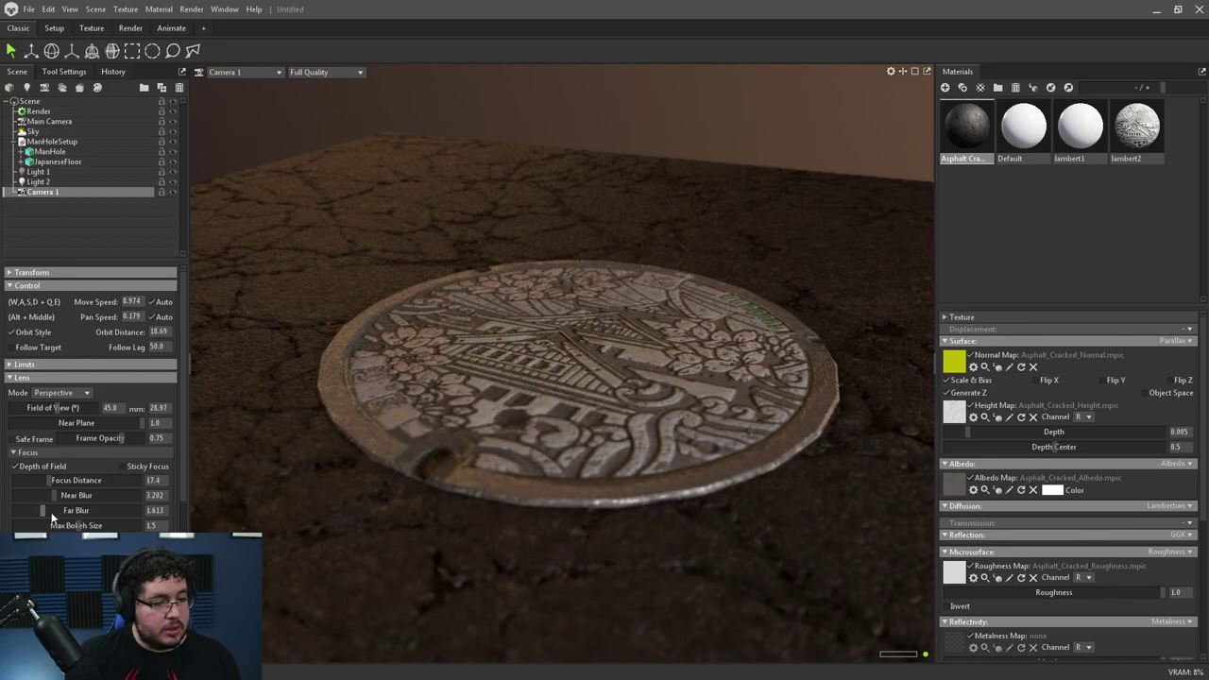
pyautogui.keyDown('alt'); pyautogui.moveTo(335, 508); pyautogui.dragTo(485, 489); pyautogui.keyUp('alt')
pyautogui.keyDown('alt'); pyautogui.moveTo(484, 490); pyautogui.dragTo(544, 477, button='right'); pyautogui.keyUp('alt')
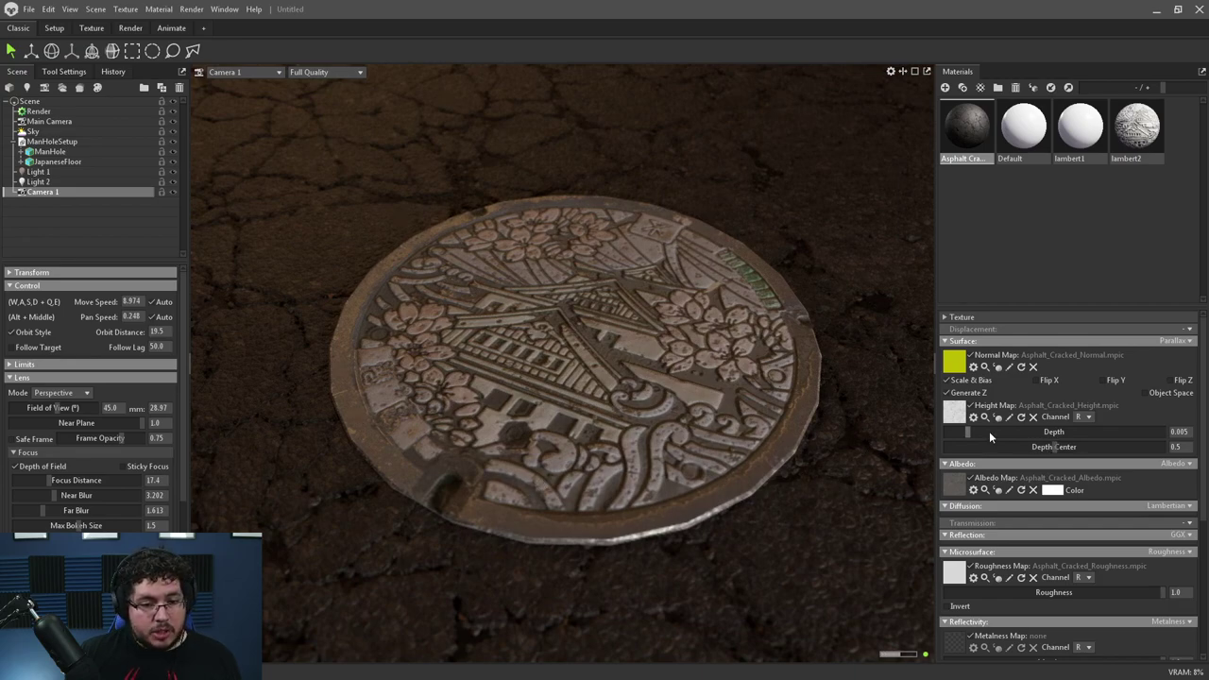
# Step: Set lambert2's displacement to Height and load JapaneseManholeCover_Height as its displacement map
pyautogui.click(1130, 143)
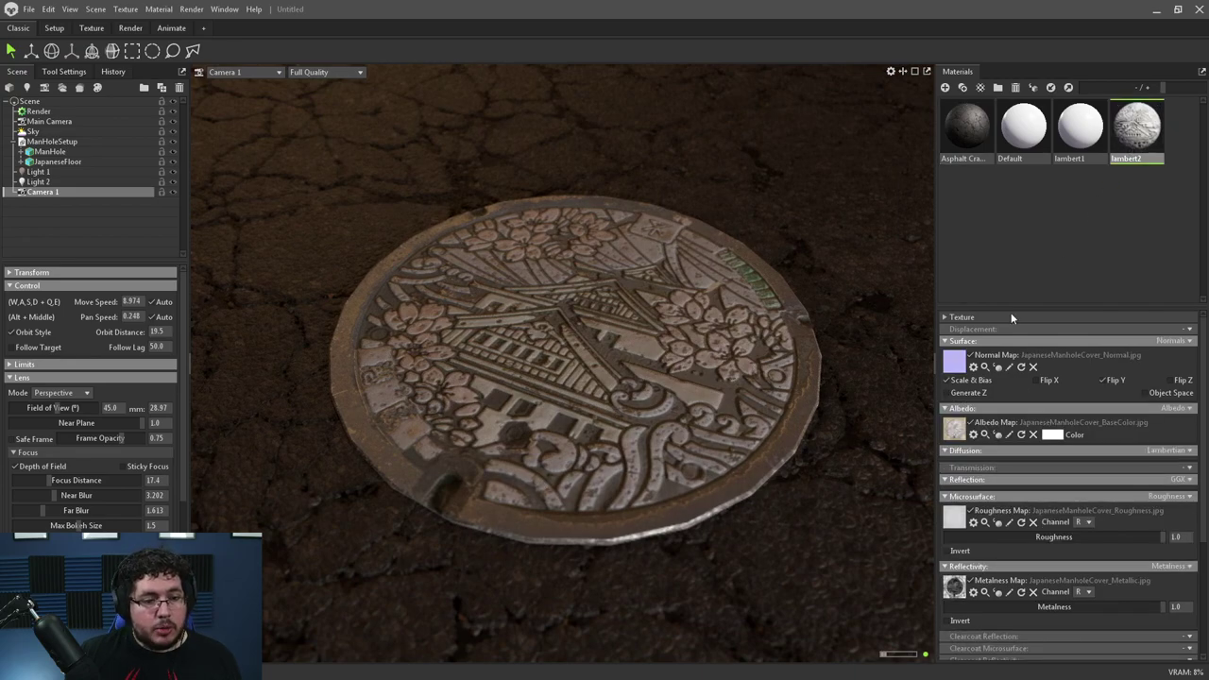
pyautogui.click(1185, 330)
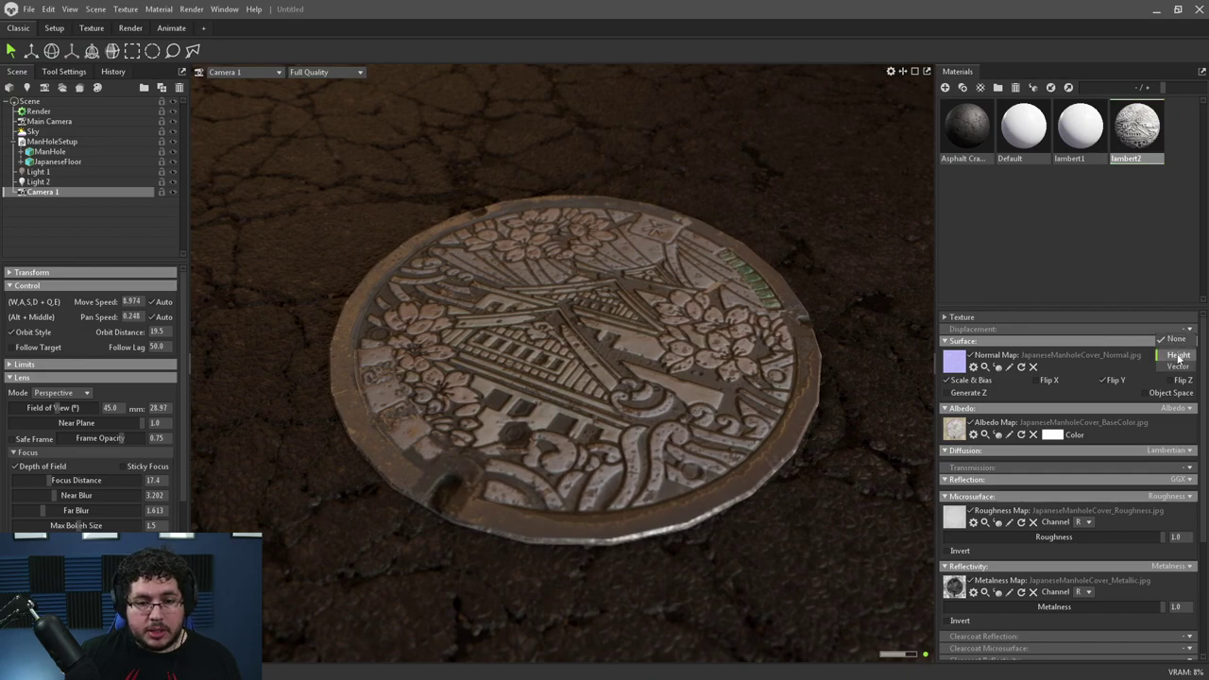
pyautogui.click(1179, 357)
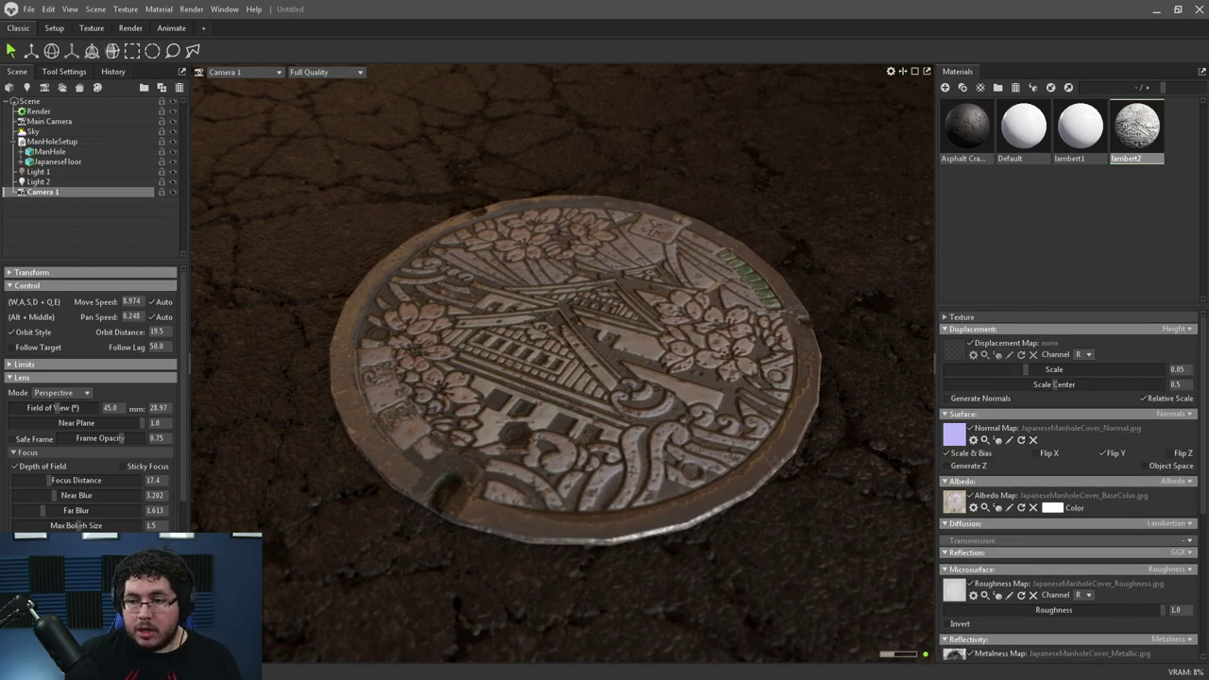
pyautogui.click(957, 340)
pyautogui.click(285, 118)
pyautogui.click(492, 319)
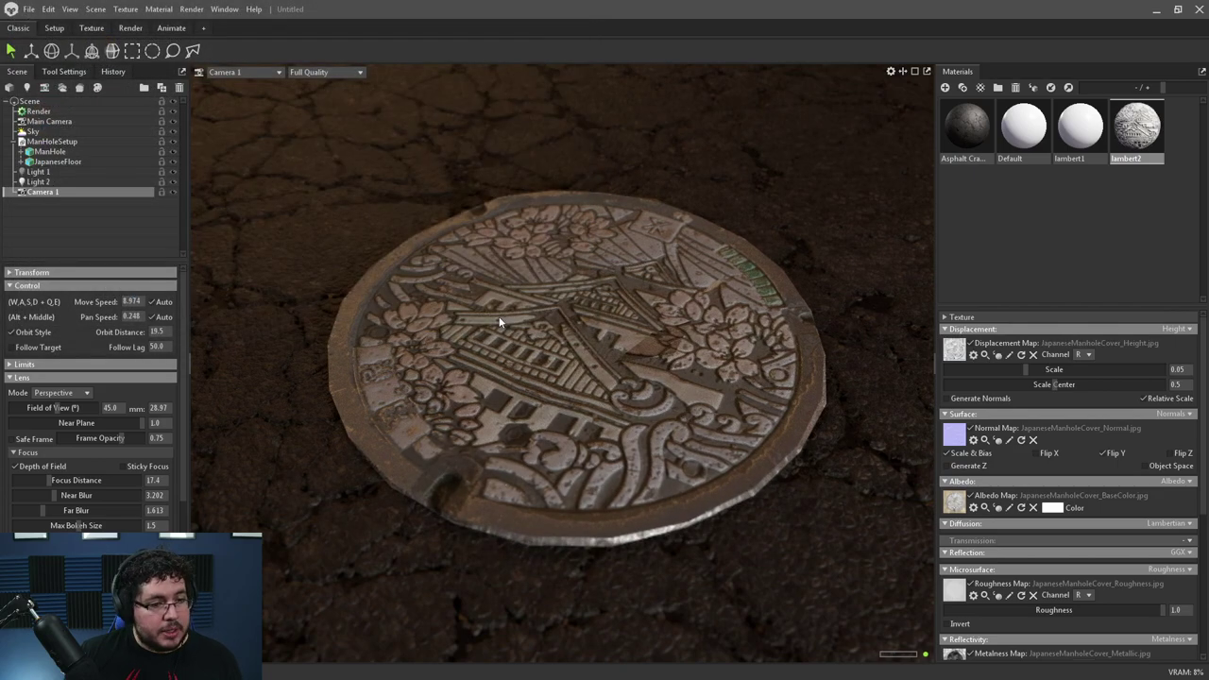
# Step: Subdivide the ManHole mesh using PN Triangles mode at subdivision level 20
pyautogui.click(49, 152)
pyautogui.click(59, 416)
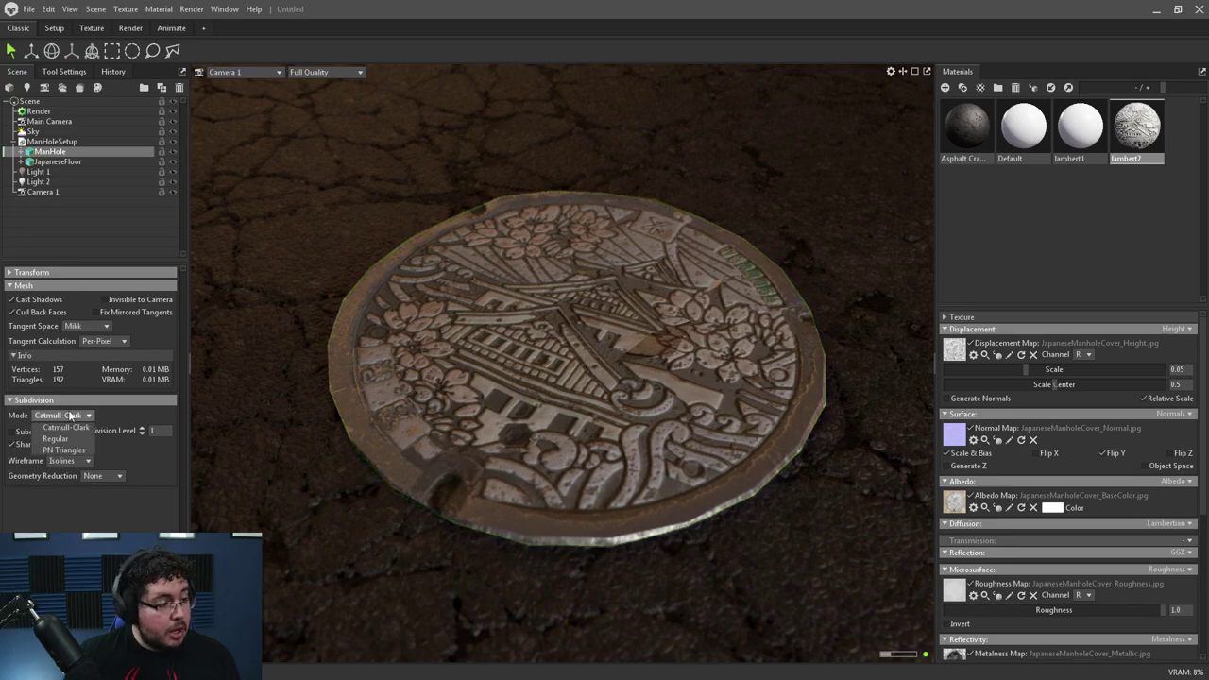
pyautogui.click(60, 450)
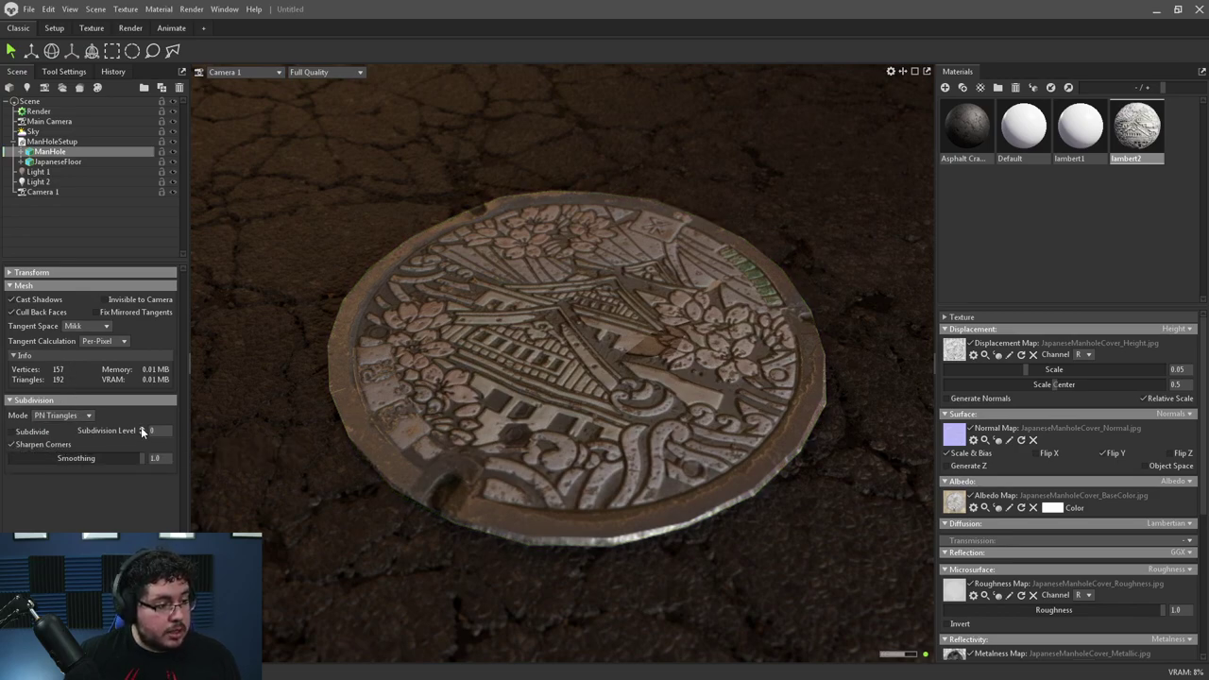
pyautogui.click(142, 428)
pyautogui.click(141, 428)
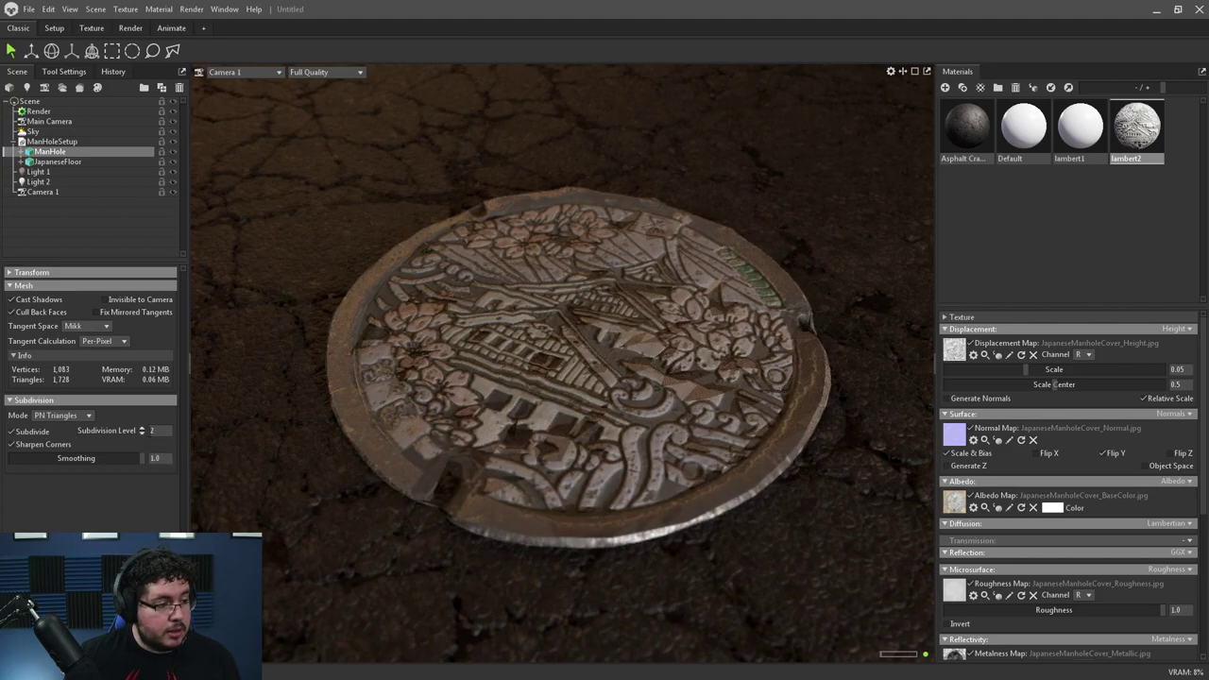
pyautogui.click(141, 427)
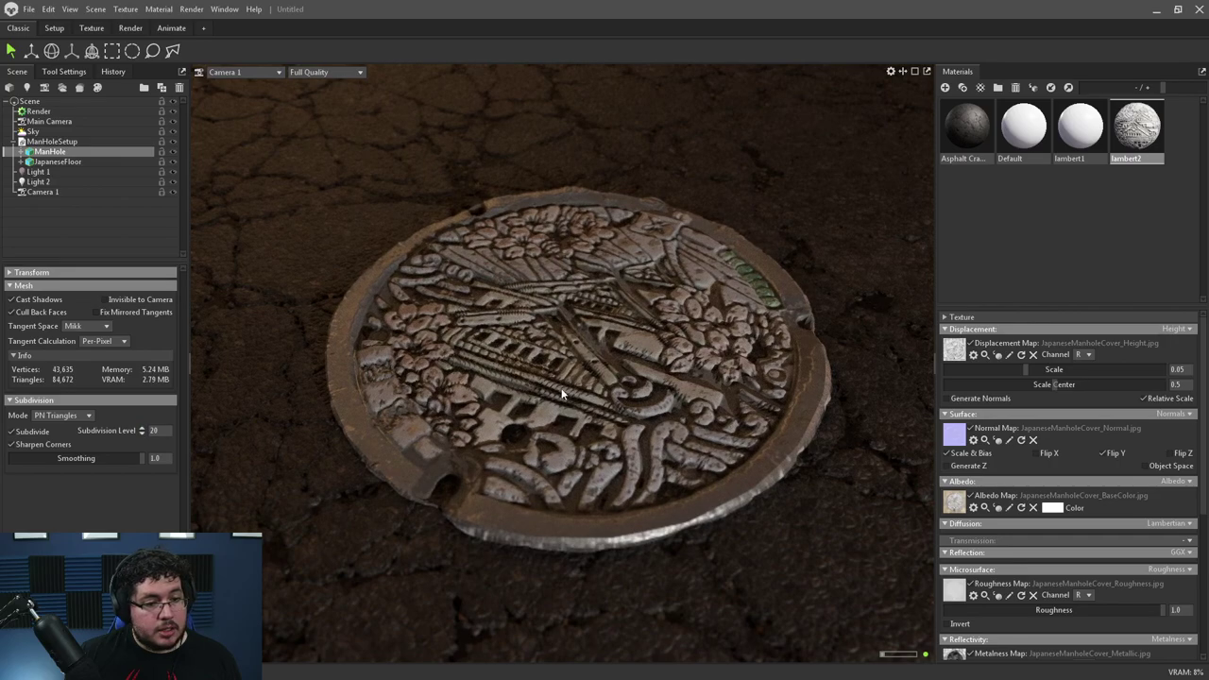
# Step: Set lambert2's displacement scale to 0.028 and the ManHole mesh's subdivision smoothing to 0.817
pyautogui.moveTo(1032, 368)
pyautogui.mouseDown()
pyautogui.moveTo(1001, 371)
pyautogui.moveTo(1010, 374)
pyautogui.mouseUp()
pyautogui.moveTo(772, 342); pyautogui.dragTo(777, 332)
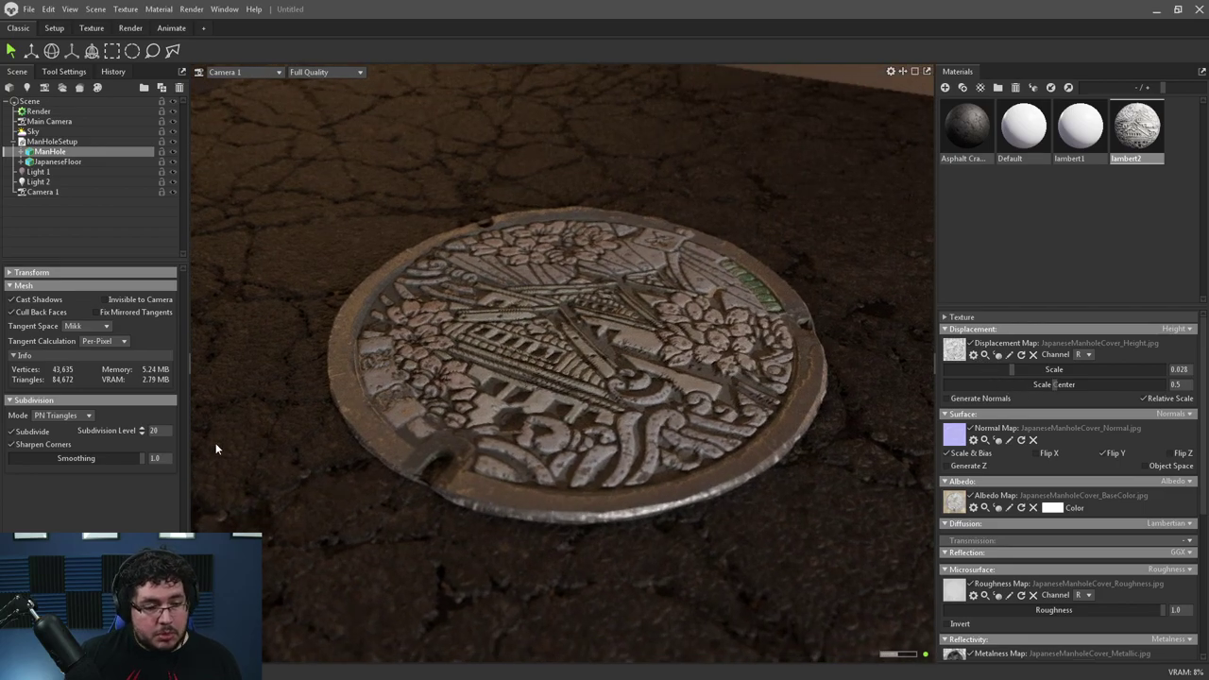
pyautogui.click(11, 445)
pyautogui.moveTo(40, 459); pyautogui.dragTo(119, 458)
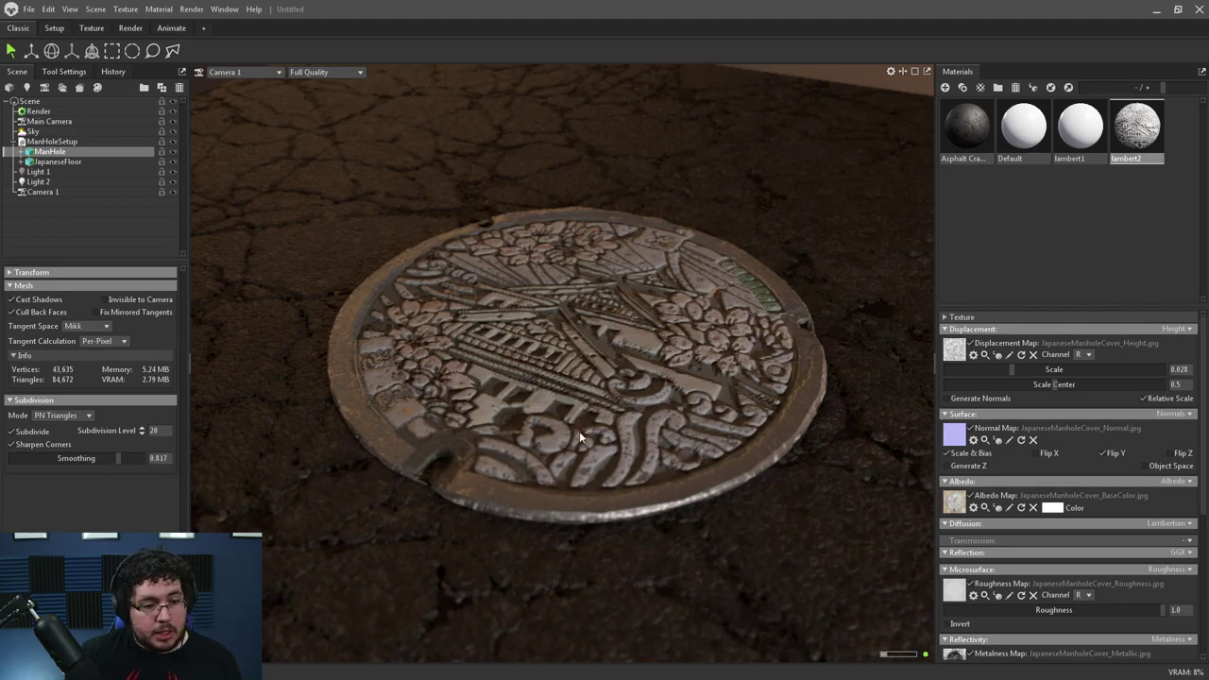
# Step: Examine the displaced relief of the manhole cover from above and up close
pyautogui.moveTo(716, 430); pyautogui.dragTo(709, 496)
pyautogui.scroll(5, 705, 501)
pyautogui.scroll(-5, 688, 481)
pyautogui.moveTo(614, 420); pyautogui.dragTo(601, 399)
pyautogui.scroll(-4, 602, 399)
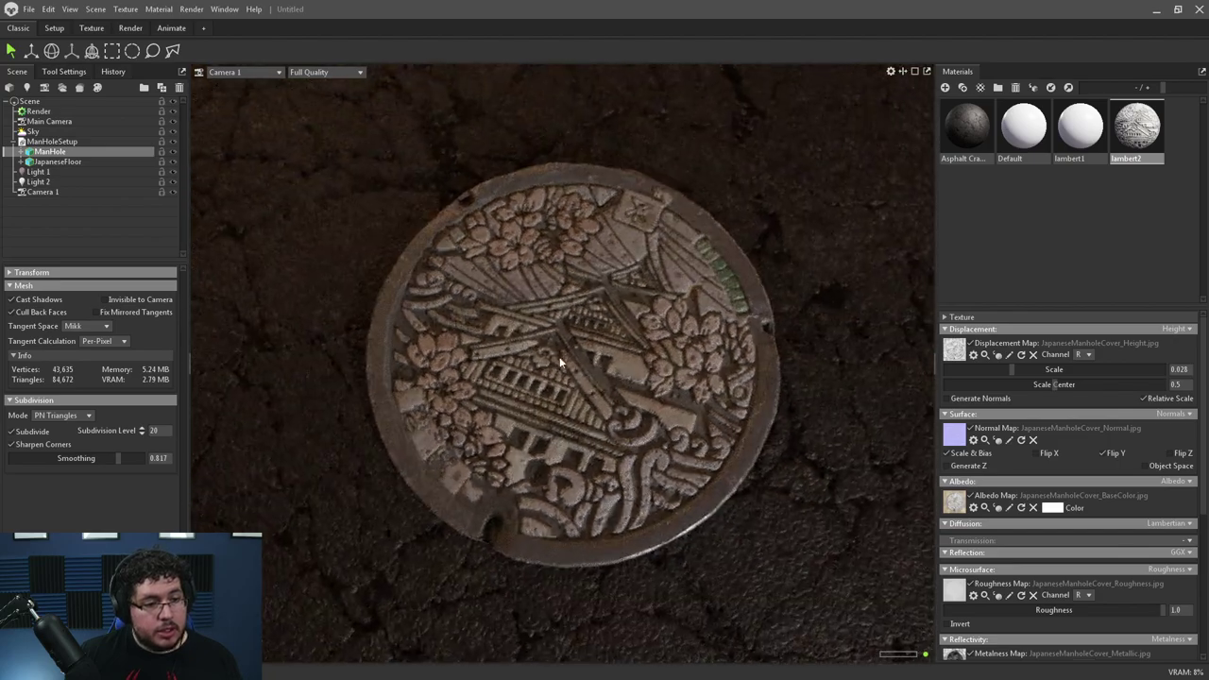
pyautogui.scroll(4, 563, 358)
pyautogui.moveTo(598, 344); pyautogui.dragTo(563, 329)
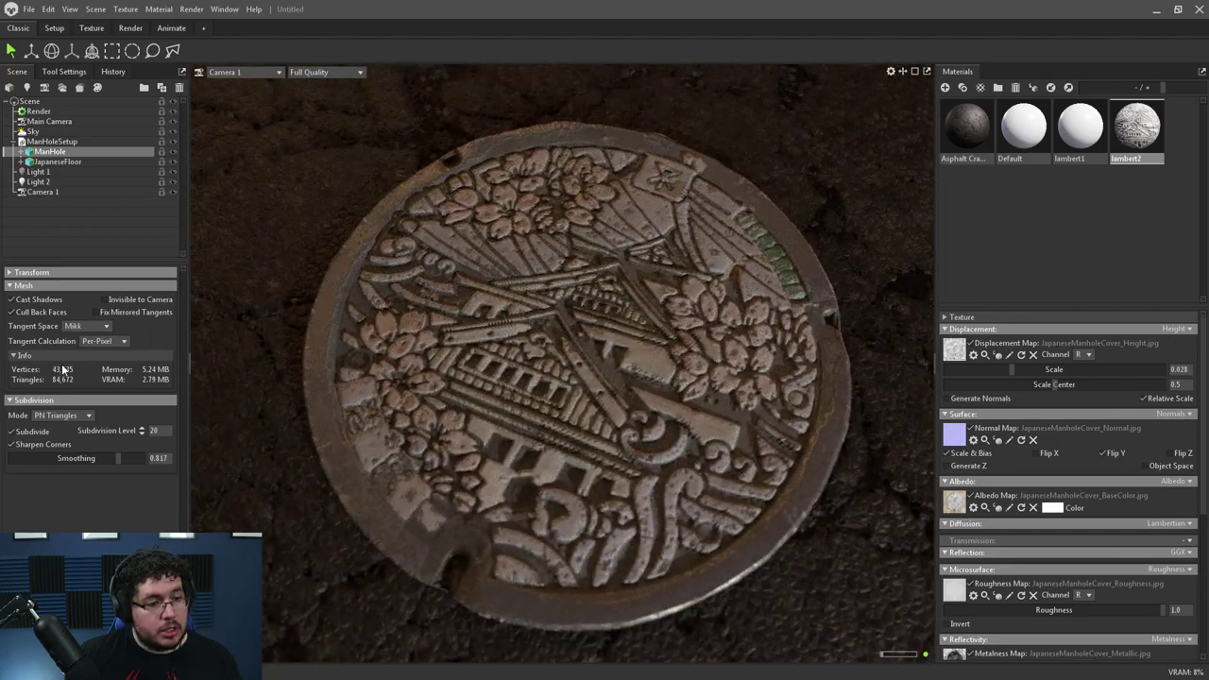
# Step: Clear lambert2's displacement map and check the manhole cover from low and high angles
pyautogui.click(1033, 354)
pyautogui.moveTo(764, 385); pyautogui.dragTo(745, 287)
pyautogui.moveTo(745, 287); pyautogui.dragTo(603, 328, button='right')
pyautogui.moveTo(602, 329); pyautogui.dragTo(608, 381, button='middle')
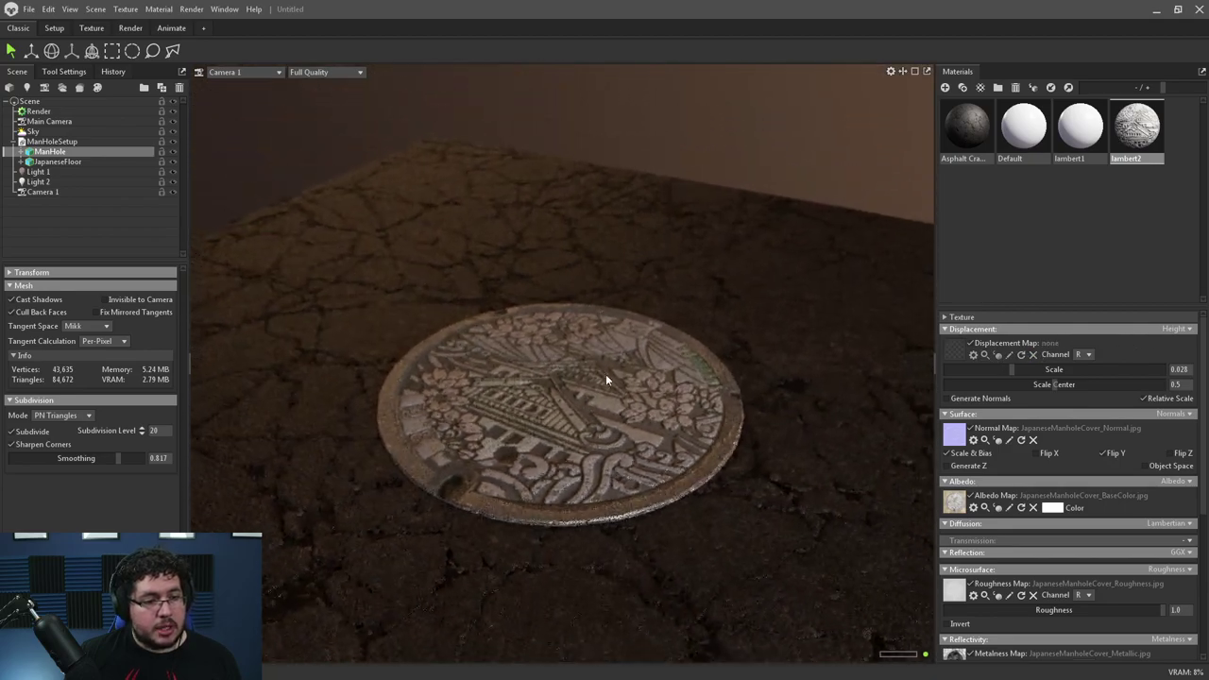
pyautogui.moveTo(608, 381); pyautogui.dragTo(761, 399, button='right')
pyautogui.moveTo(761, 400); pyautogui.dragTo(761, 371, button='middle')
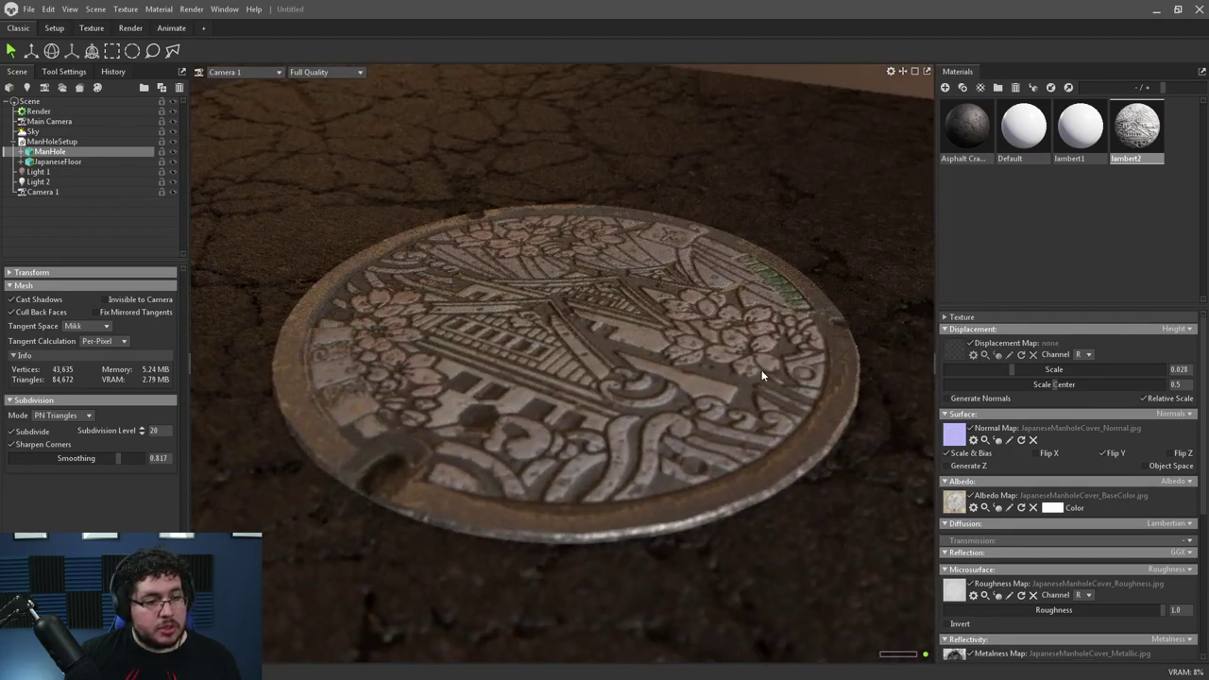
pyautogui.moveTo(761, 371); pyautogui.dragTo(764, 405, button='right')
pyautogui.moveTo(764, 404); pyautogui.dragTo(768, 406)
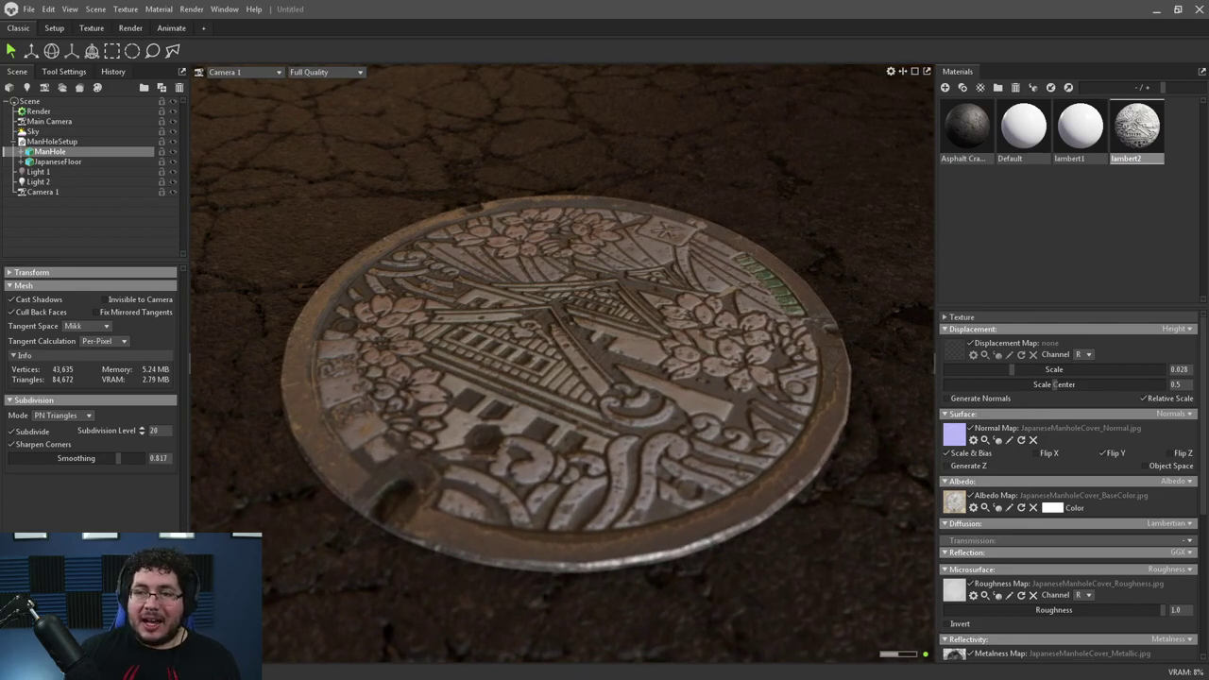